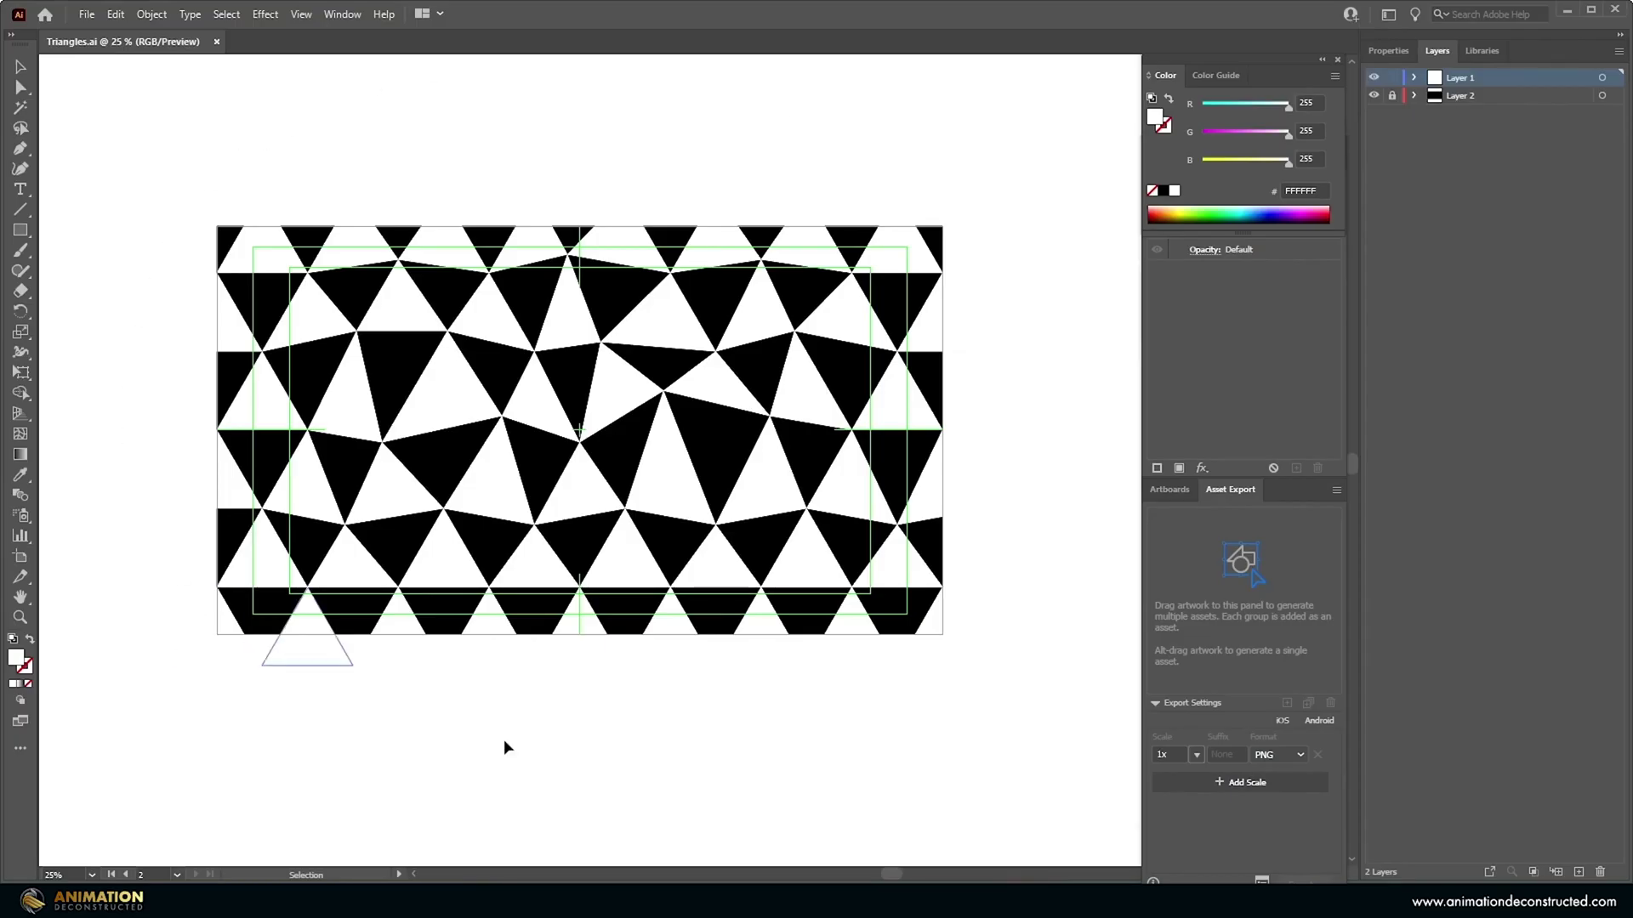
Create a new document from the Film & Video preset HDV/HDTV 1080 at 1920 x 1080 px.
drag(351, 664, 549, 340)
click(88, 16)
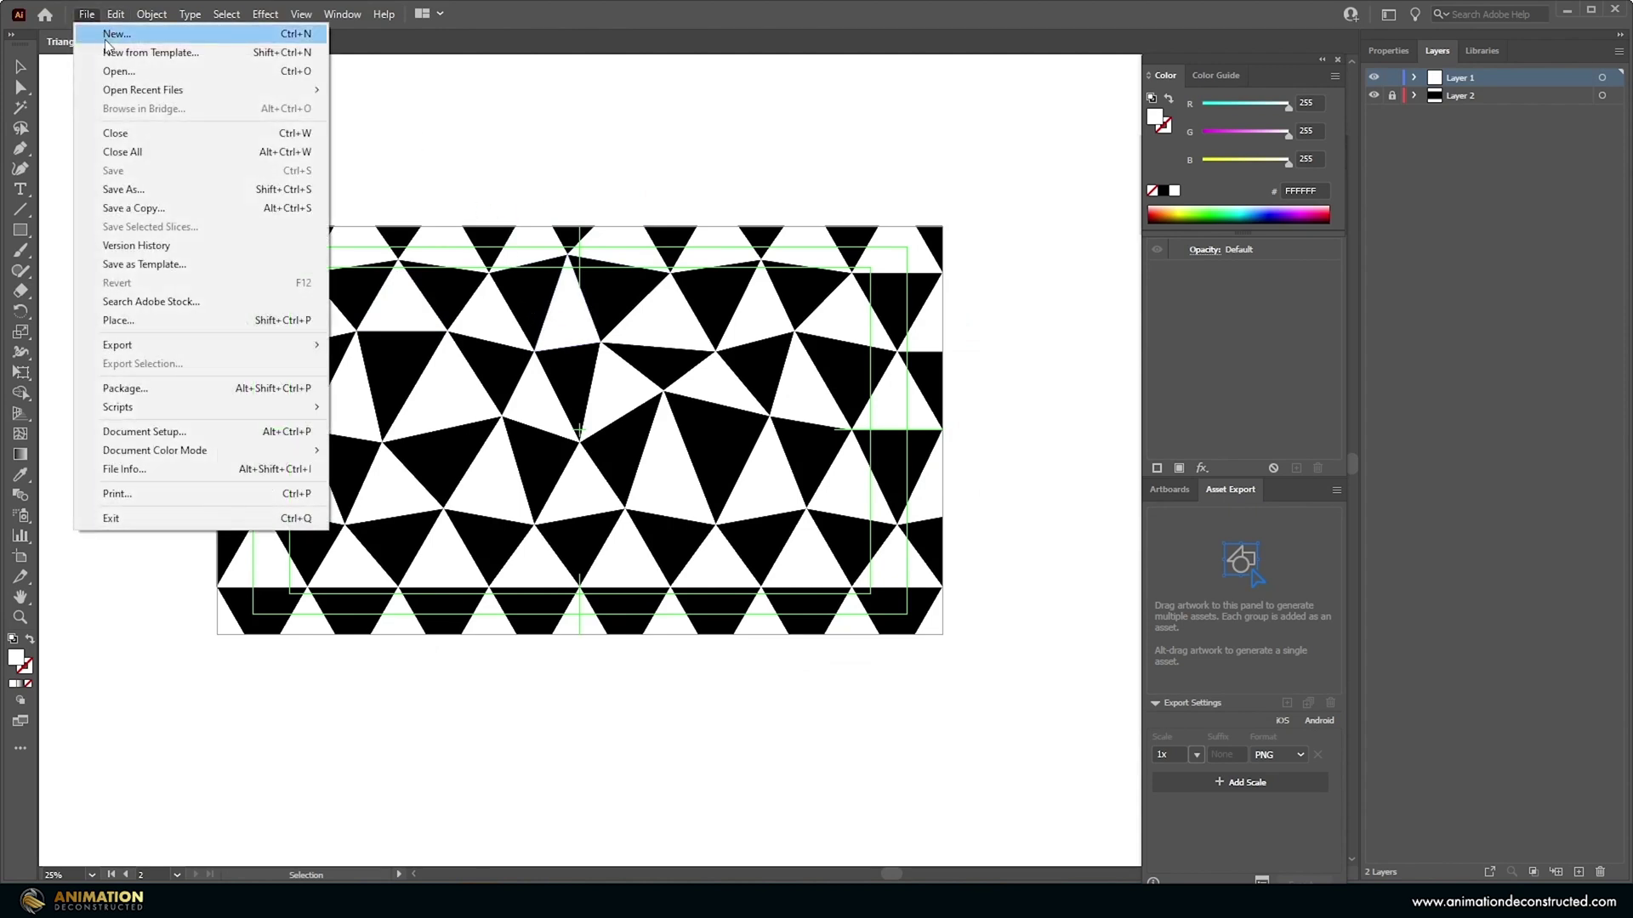
click(118, 35)
click(674, 178)
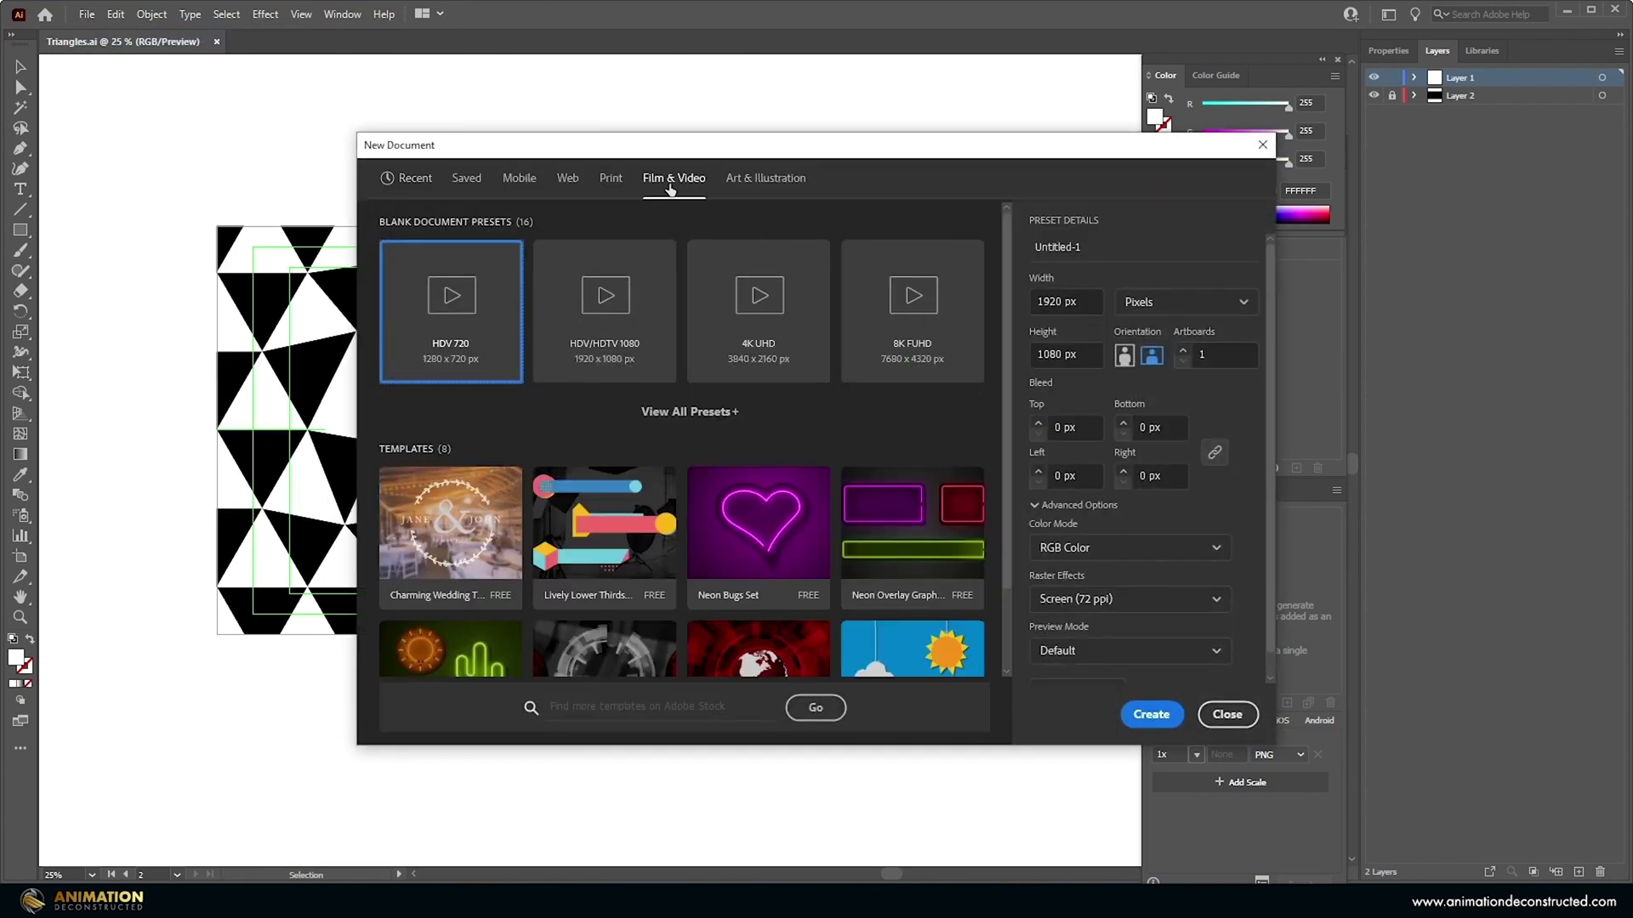
double_click(611, 340)
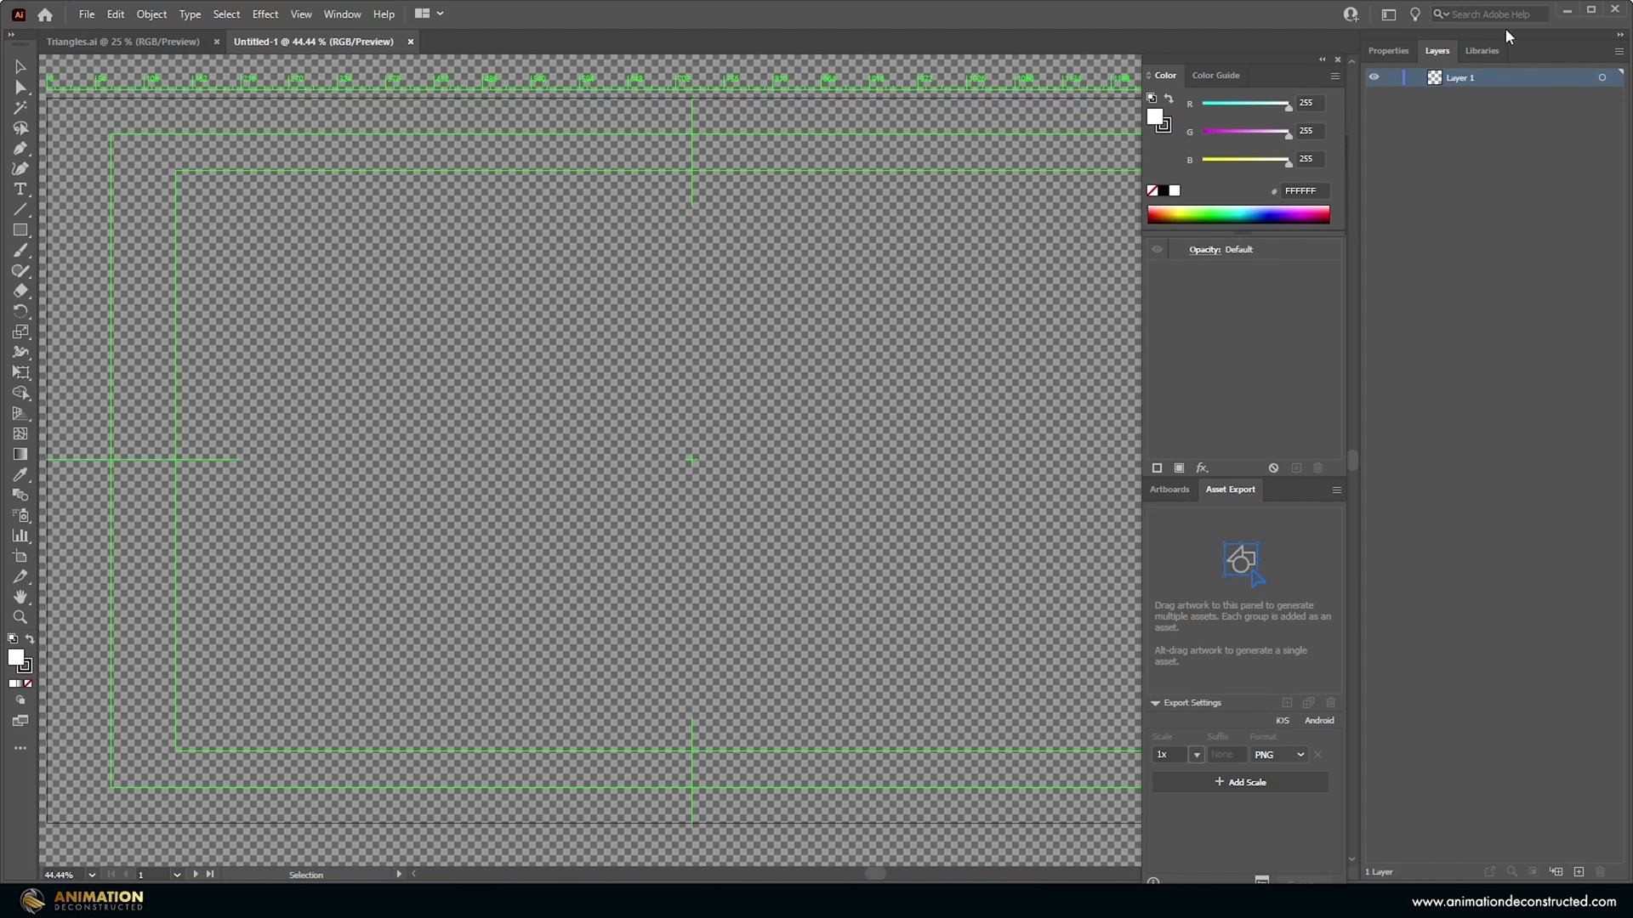
Turn off the transparency grid in the new document and fit the whole artboard in view.
click(1386, 51)
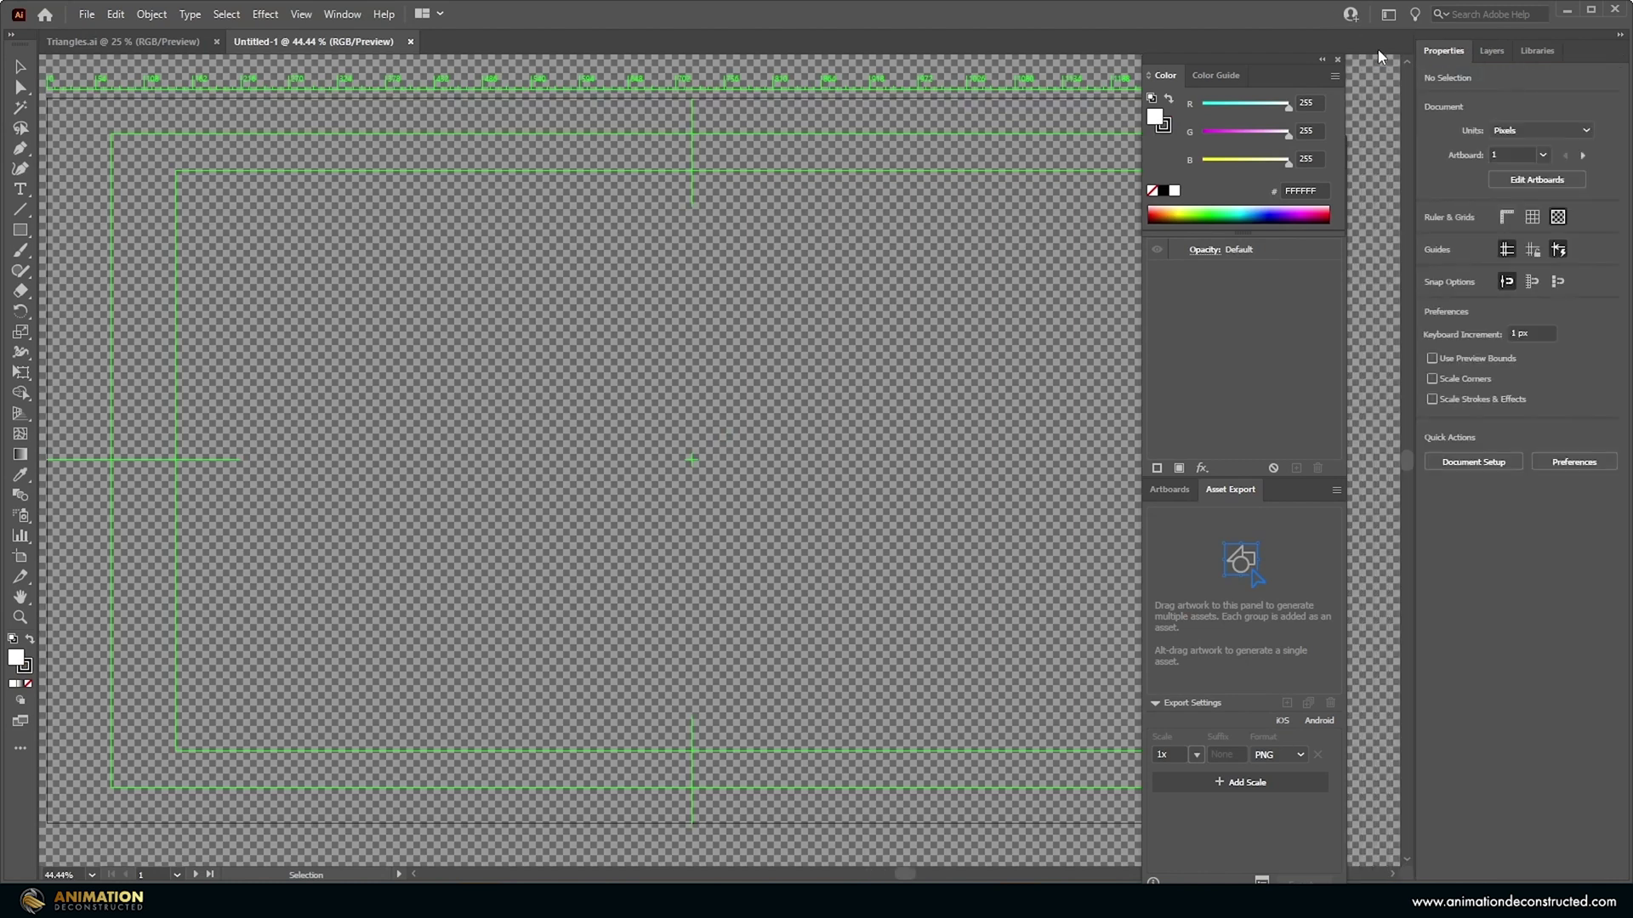
click(1561, 218)
key(ctrl+minus)
key(ctrl+minus)
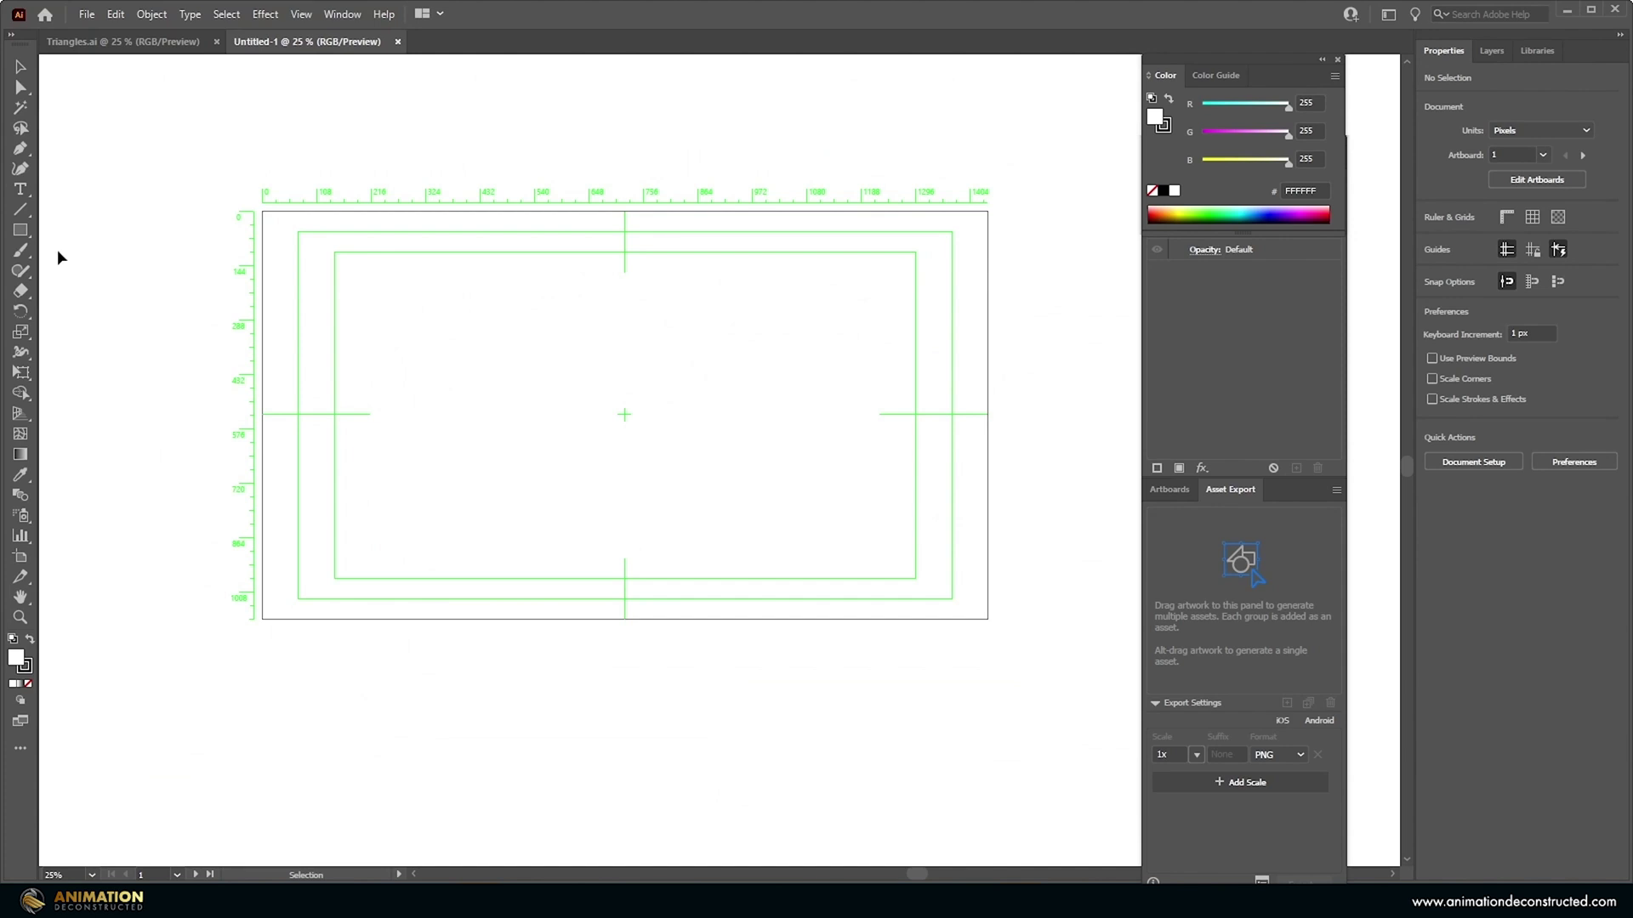
Draw a three-sided polygon about 273 x 236 px and align it to the artboard's top-left corner.
drag(26, 239, 101, 293)
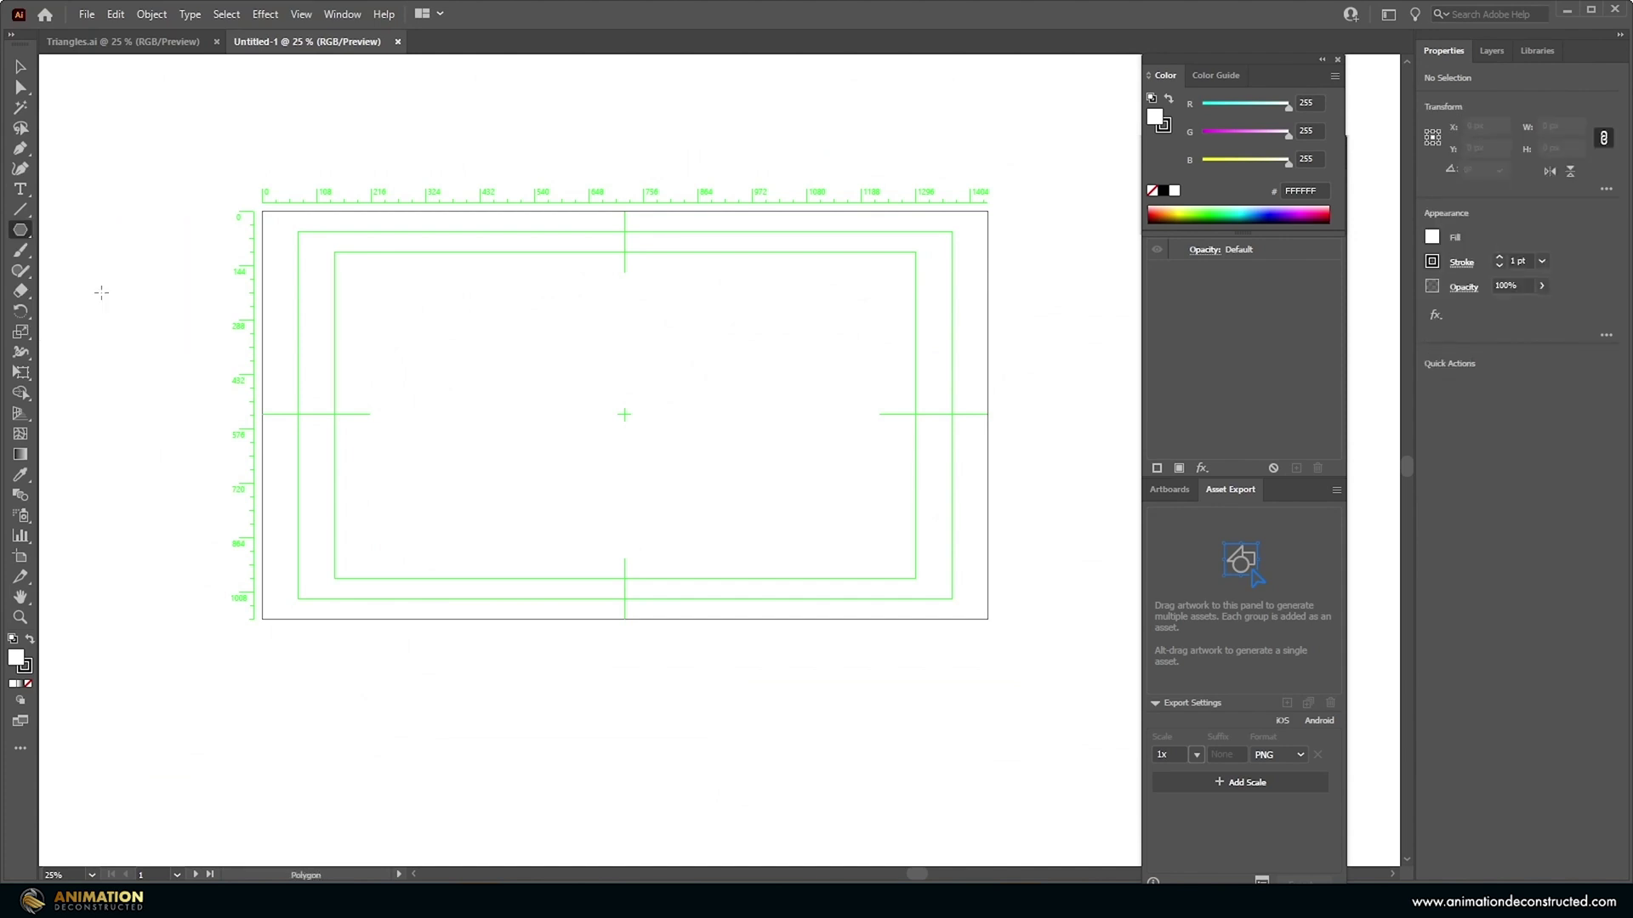
click(383, 294)
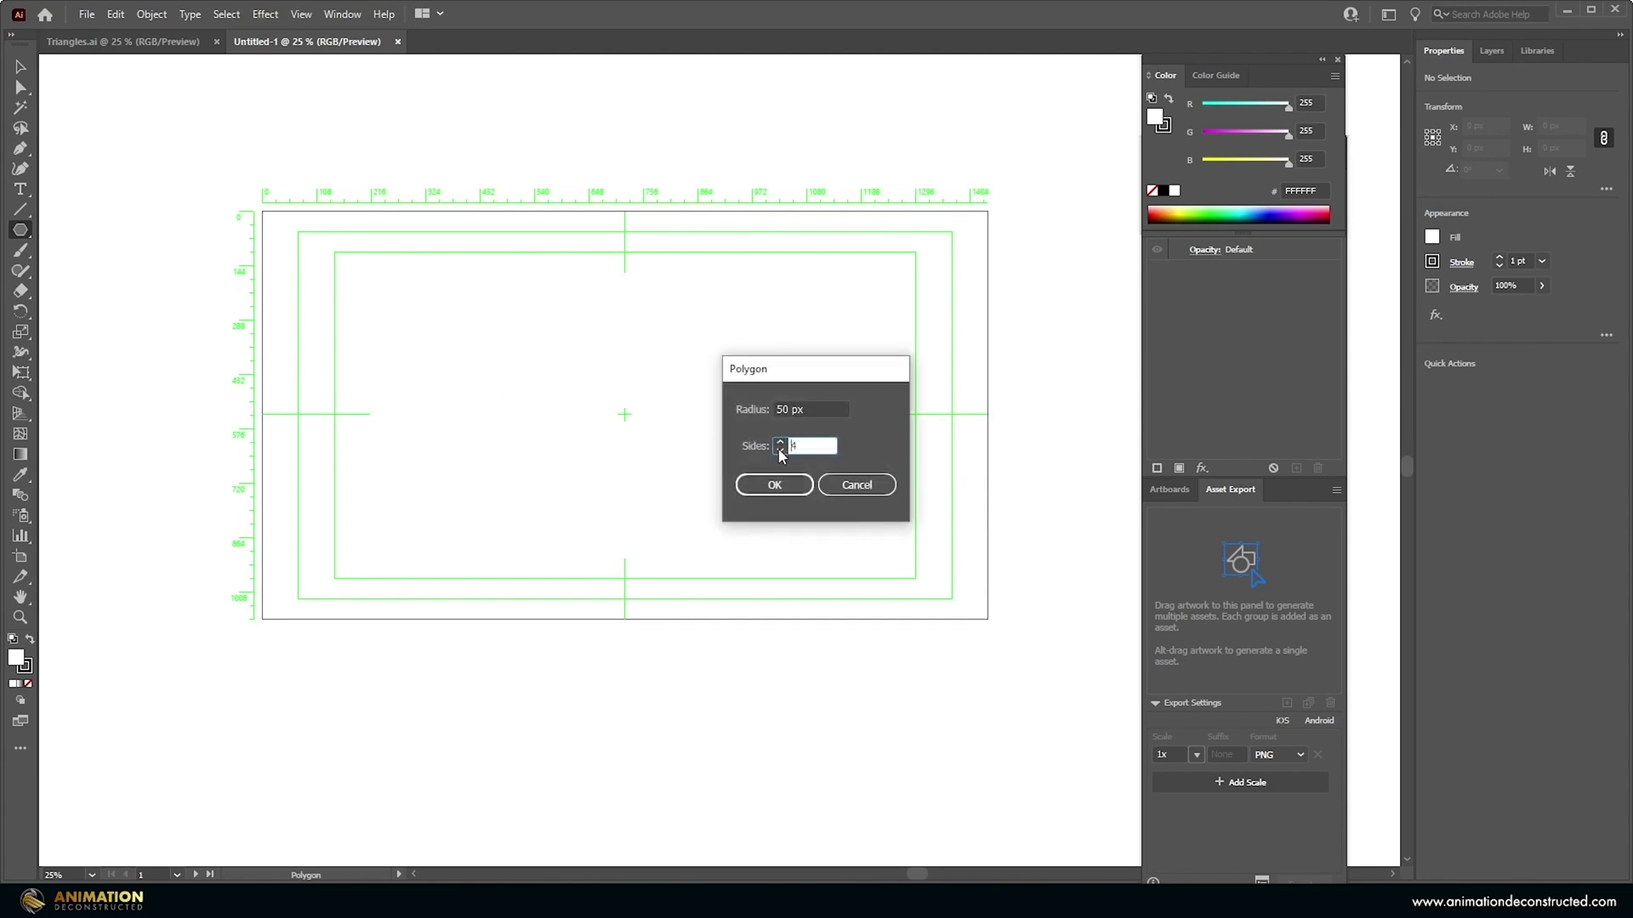
click(775, 485)
drag(404, 307, 472, 367)
key(v)
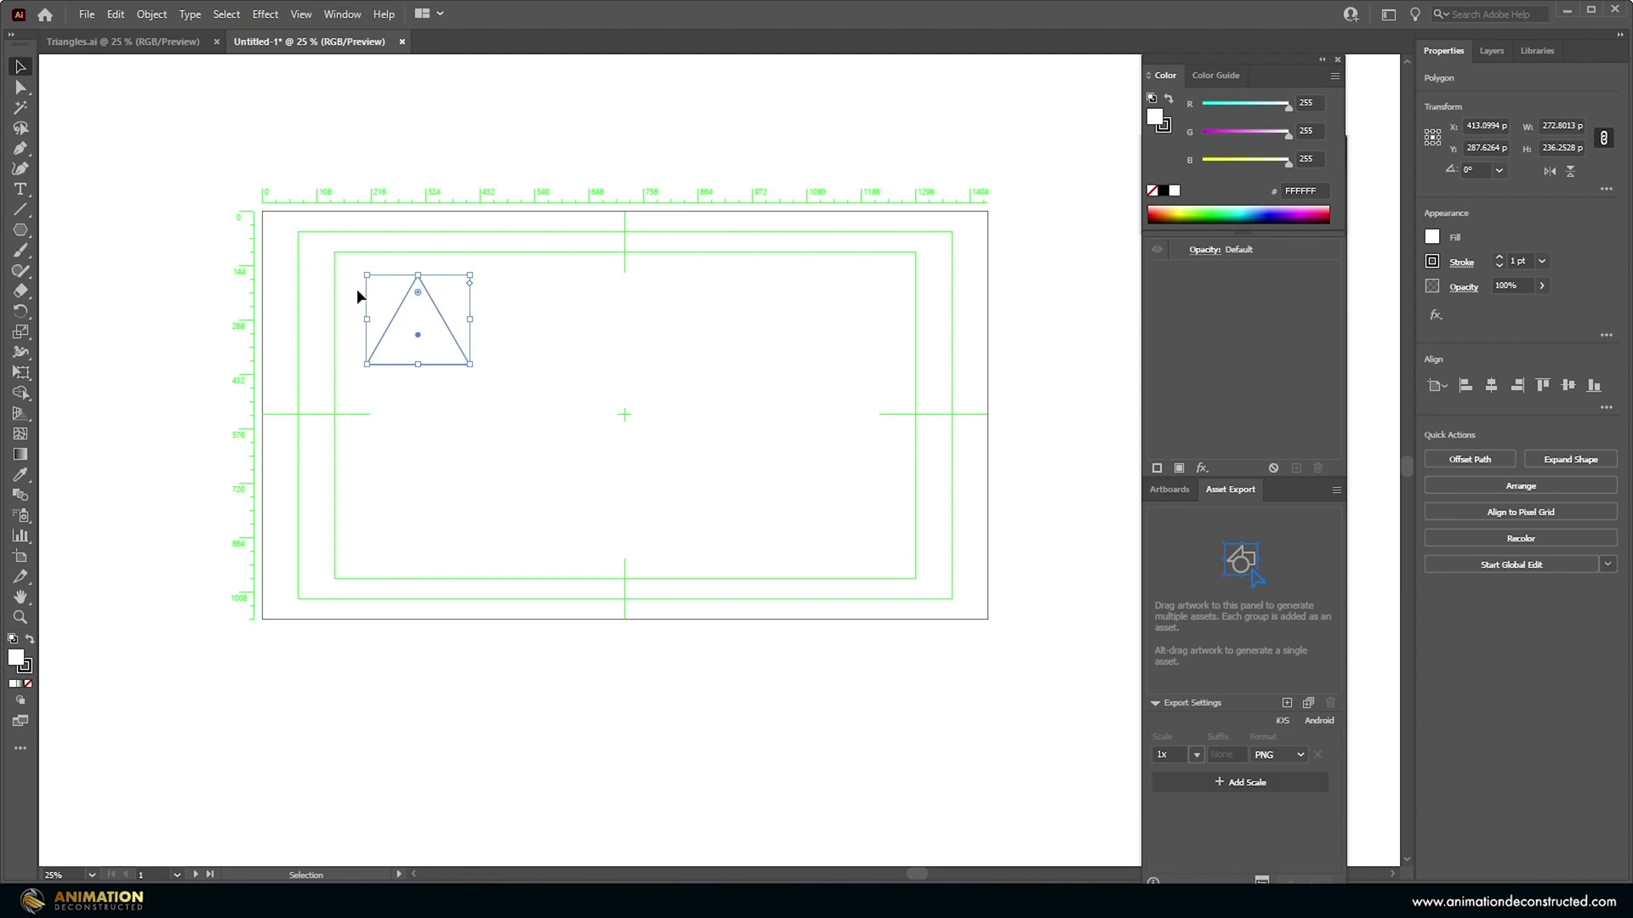
drag(389, 323, 284, 258)
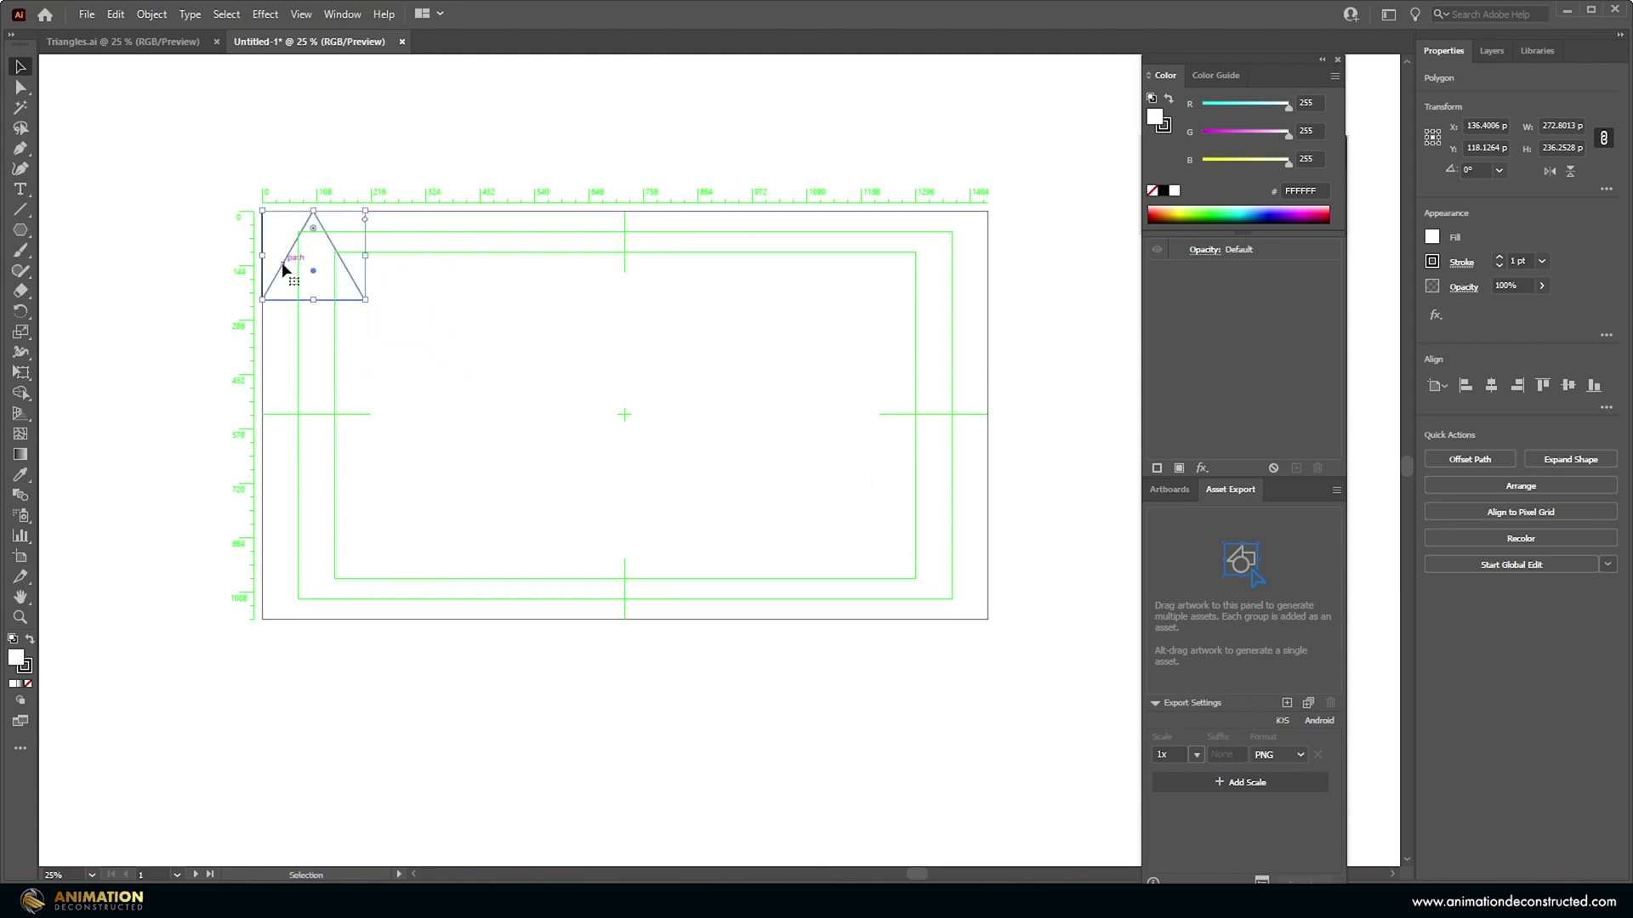
Duplicate the triangle into a row of eight along the artboard's top edge and scale the row proportionally to 1920 px wide.
drag(283, 268, 388, 263)
key(ctrl+d)
key(ctrl+d)
key(ctrl+d)
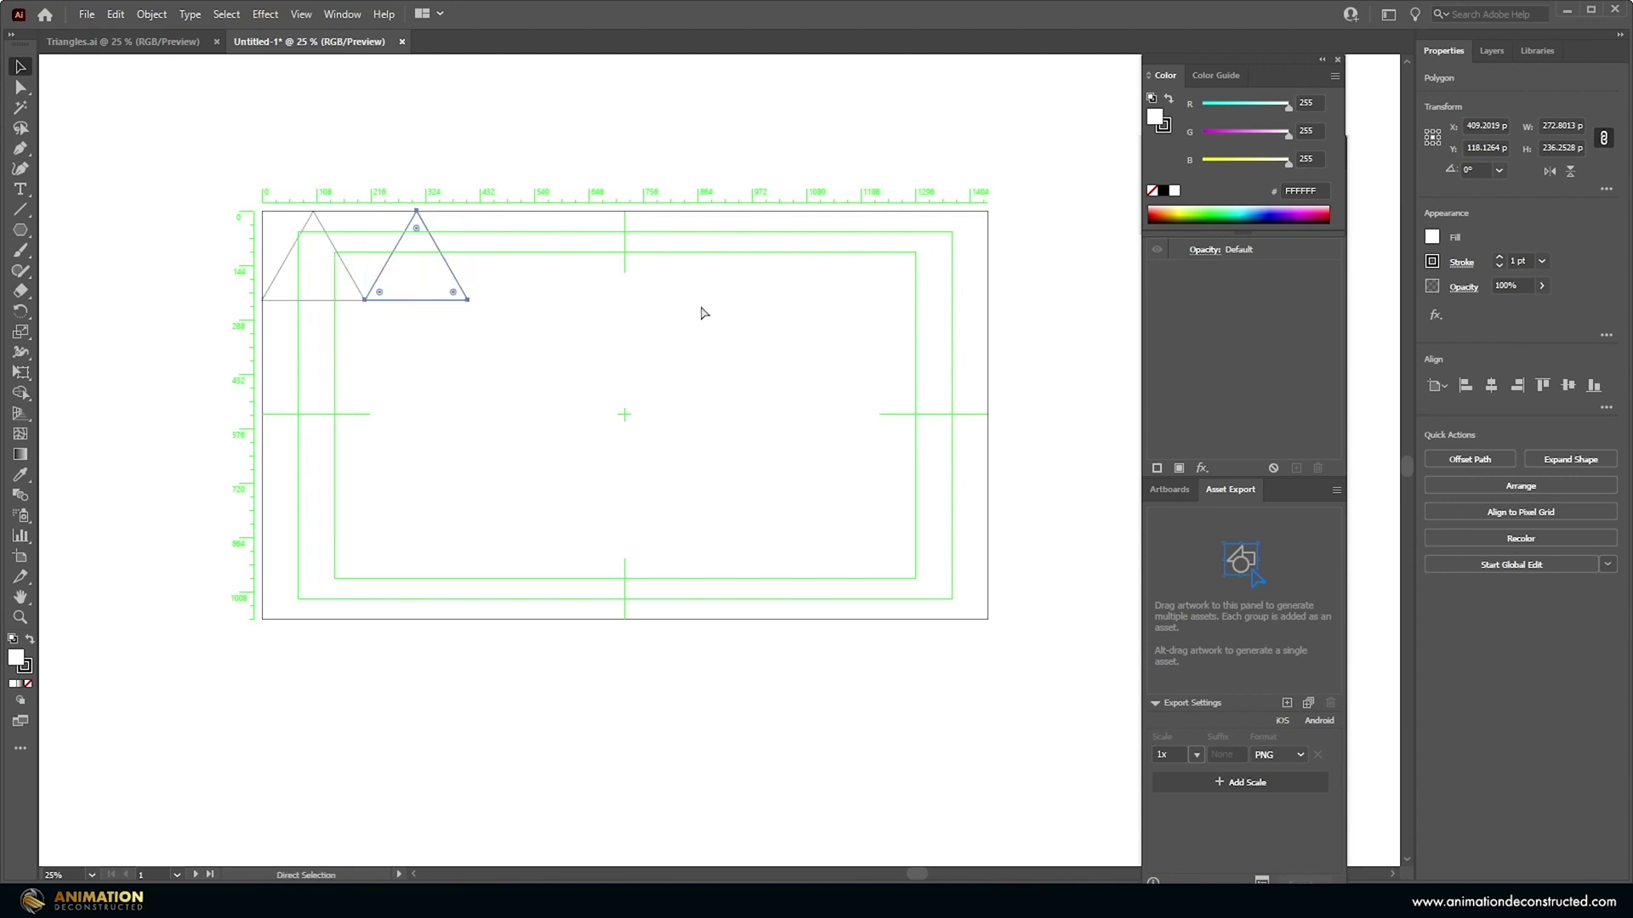
key(ctrl+d)
key(ctrl+d)
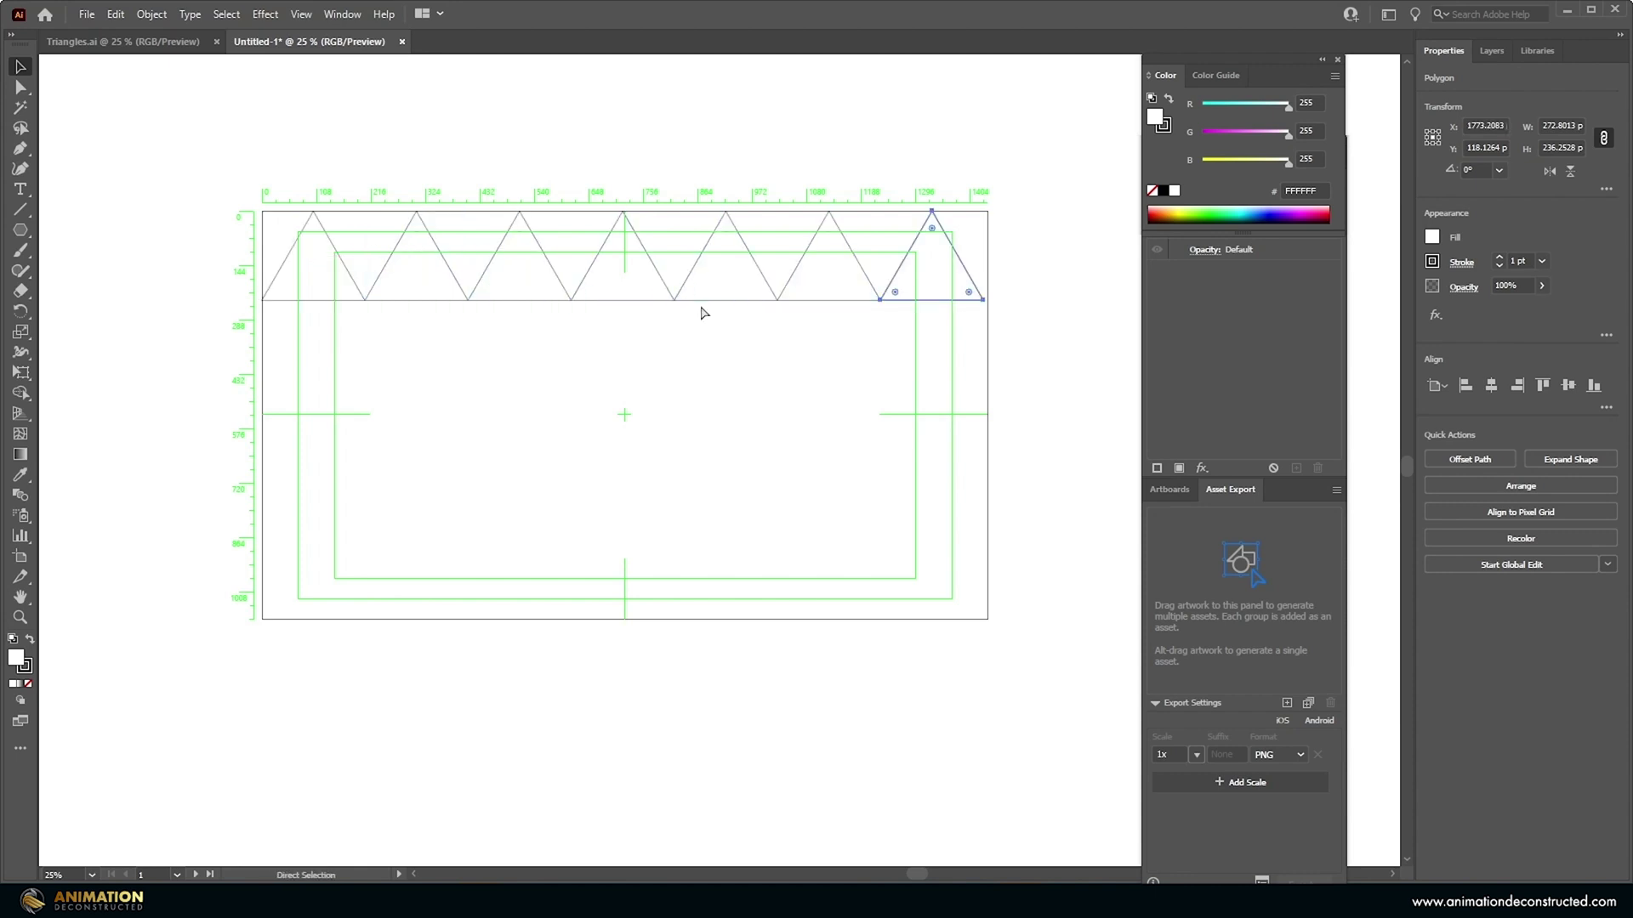
key(ctrl+d)
drag(141, 174, 1119, 352)
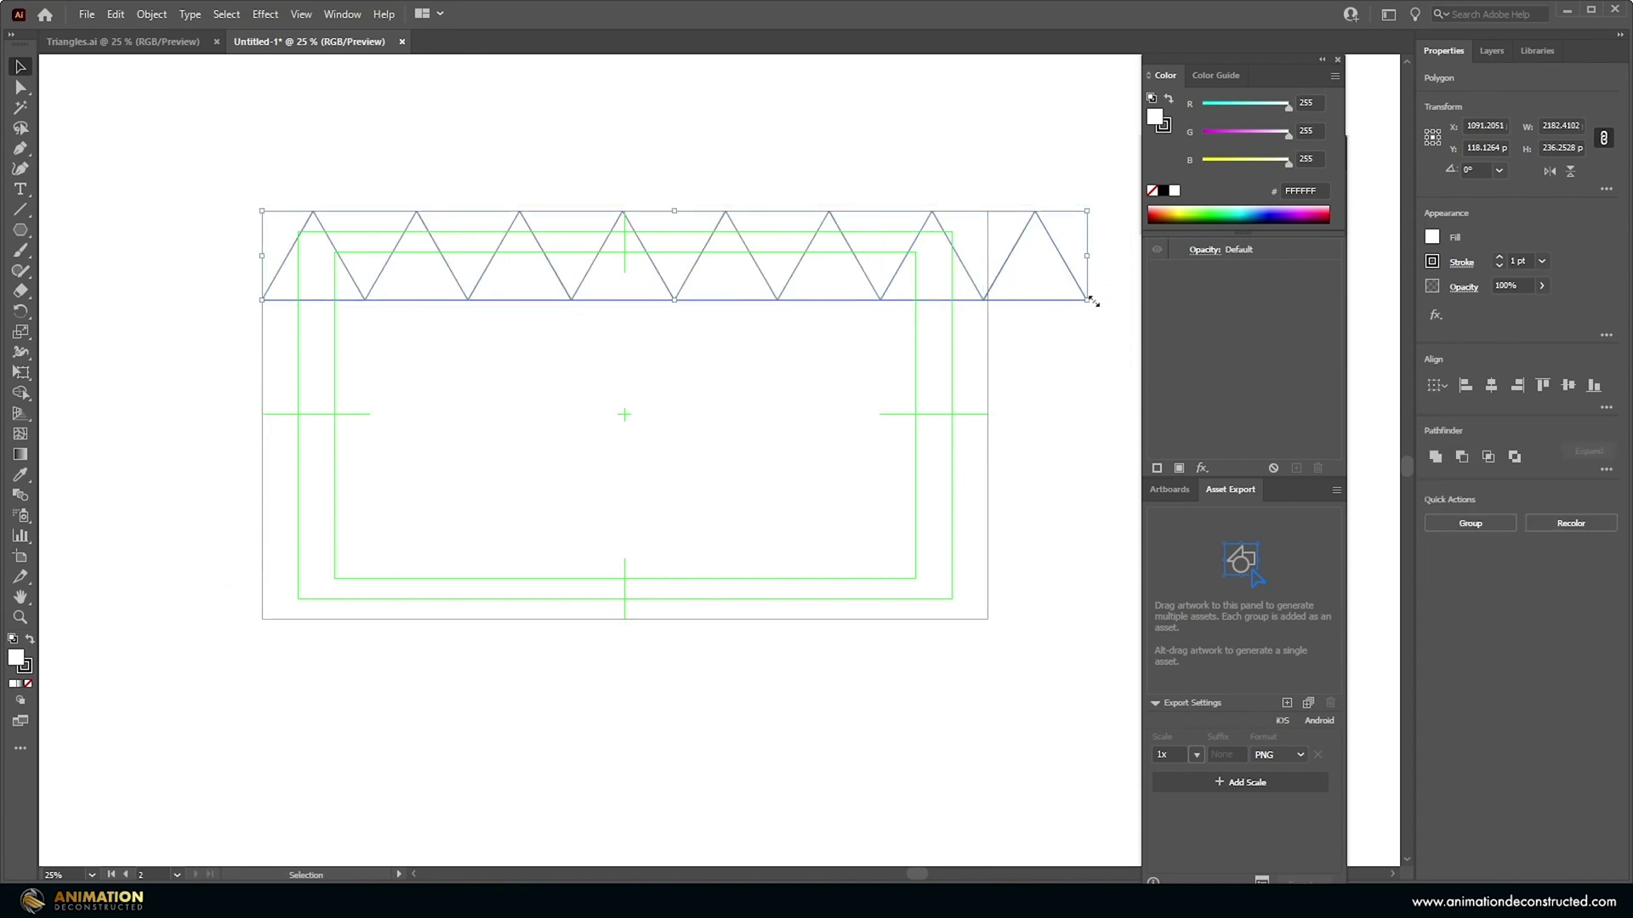
drag(1087, 299, 991, 295)
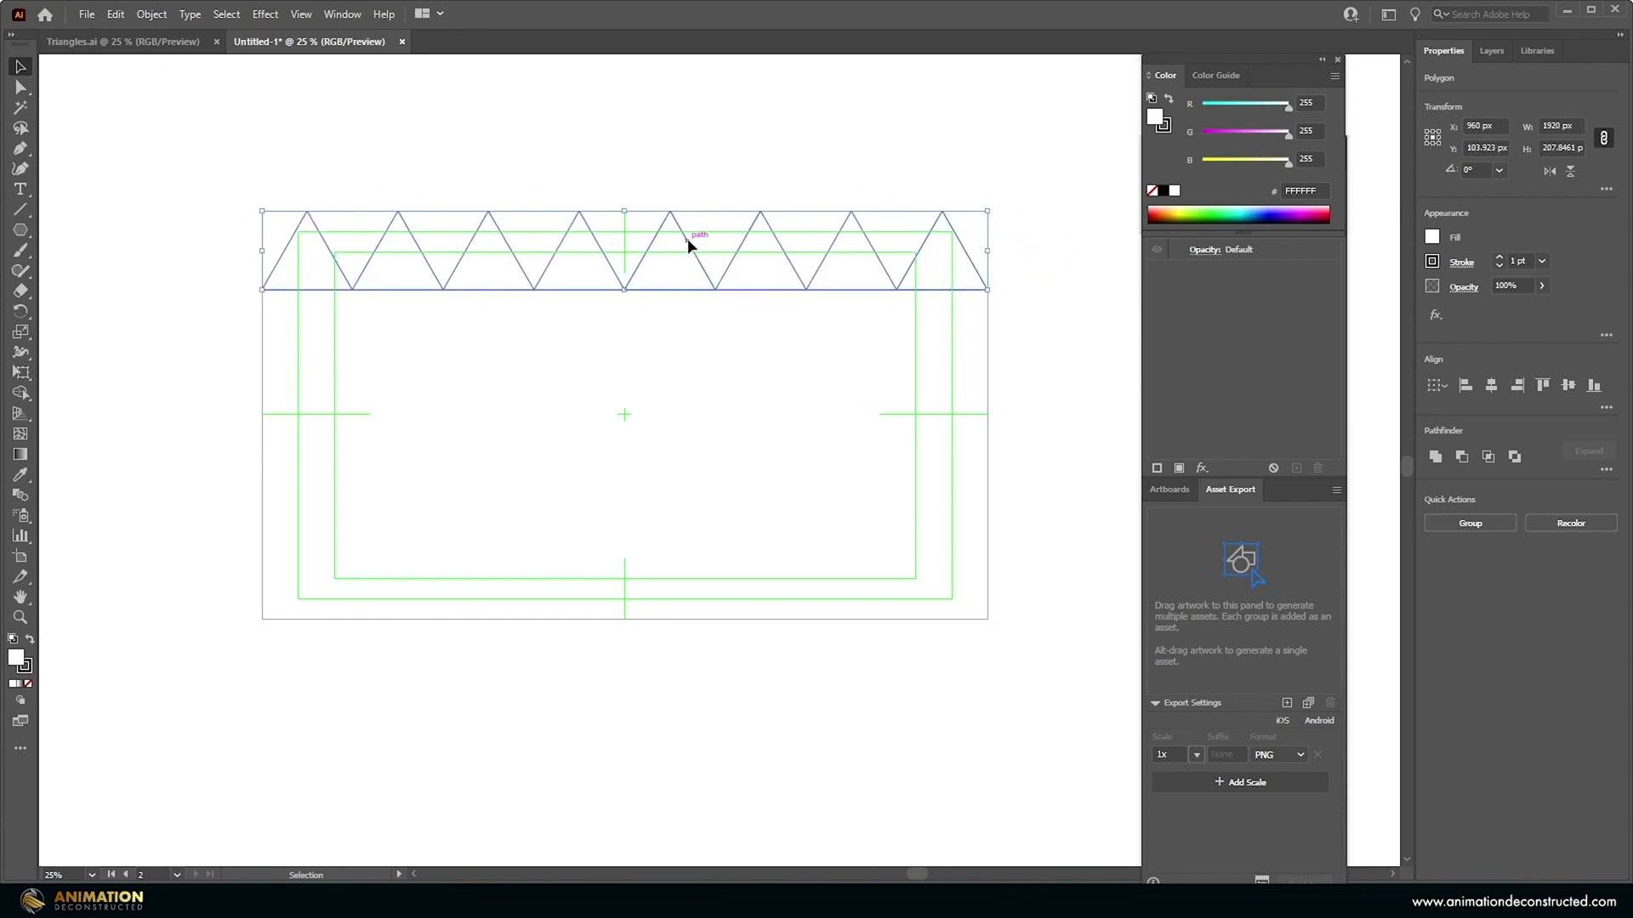
Copy the row directly below, offset half a triangle to the left, and add a ninth triangle at its right end.
drag(688, 240, 644, 332)
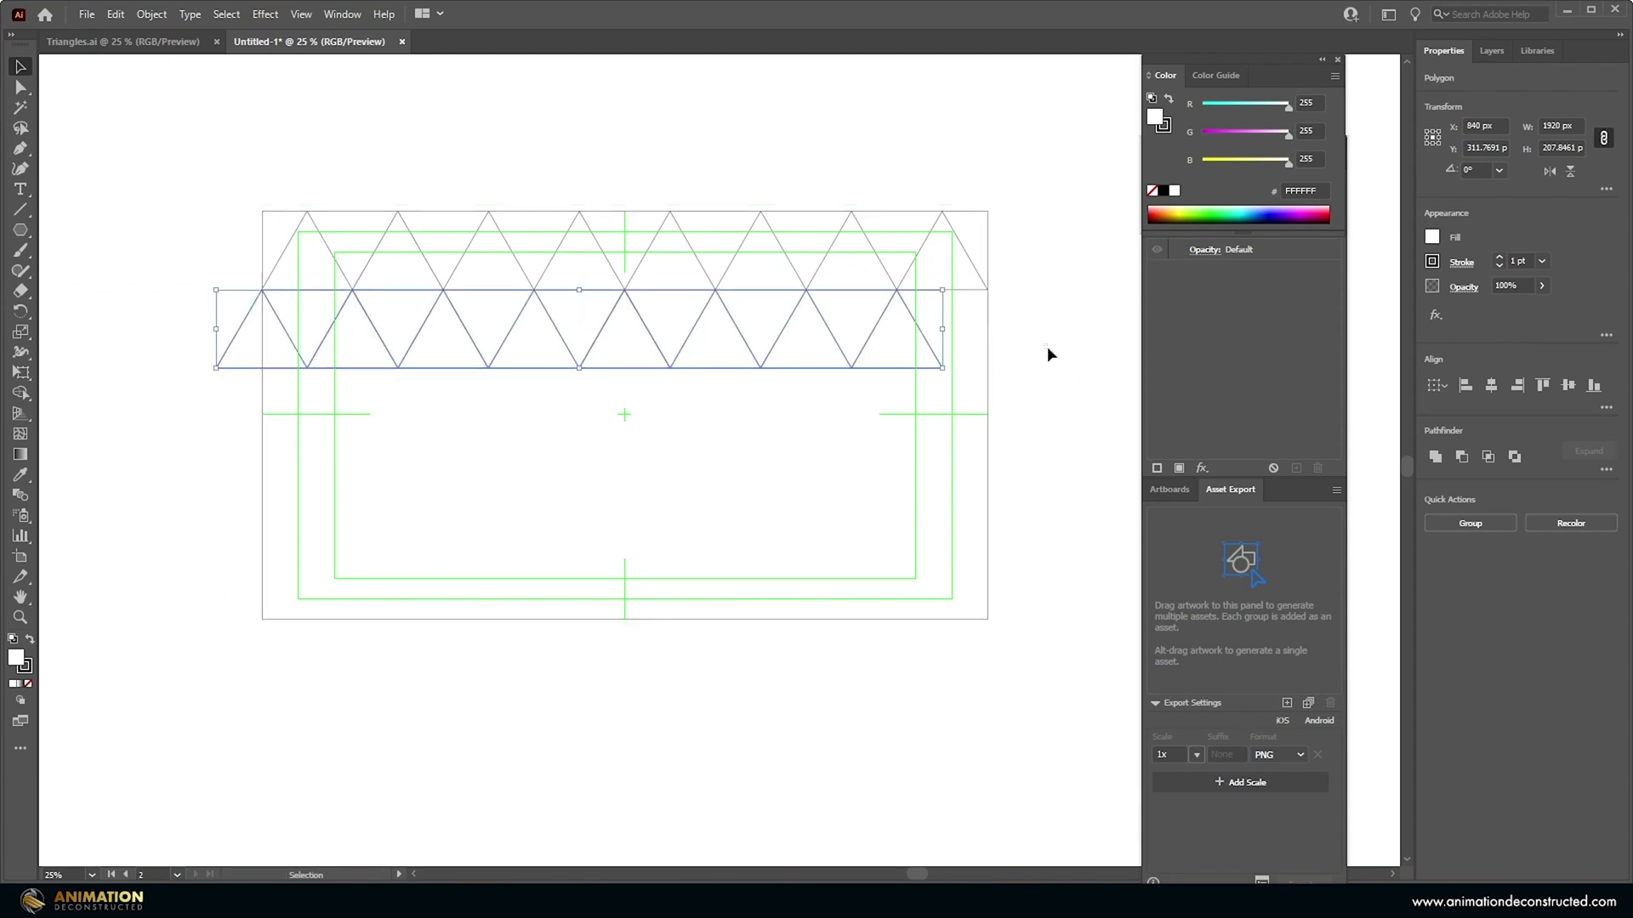
click(969, 357)
drag(895, 367, 986, 368)
Duplicate the two triangle rows downward twice, making six rows that cover the whole artboard.
drag(145, 166, 1074, 382)
drag(877, 253, 885, 420)
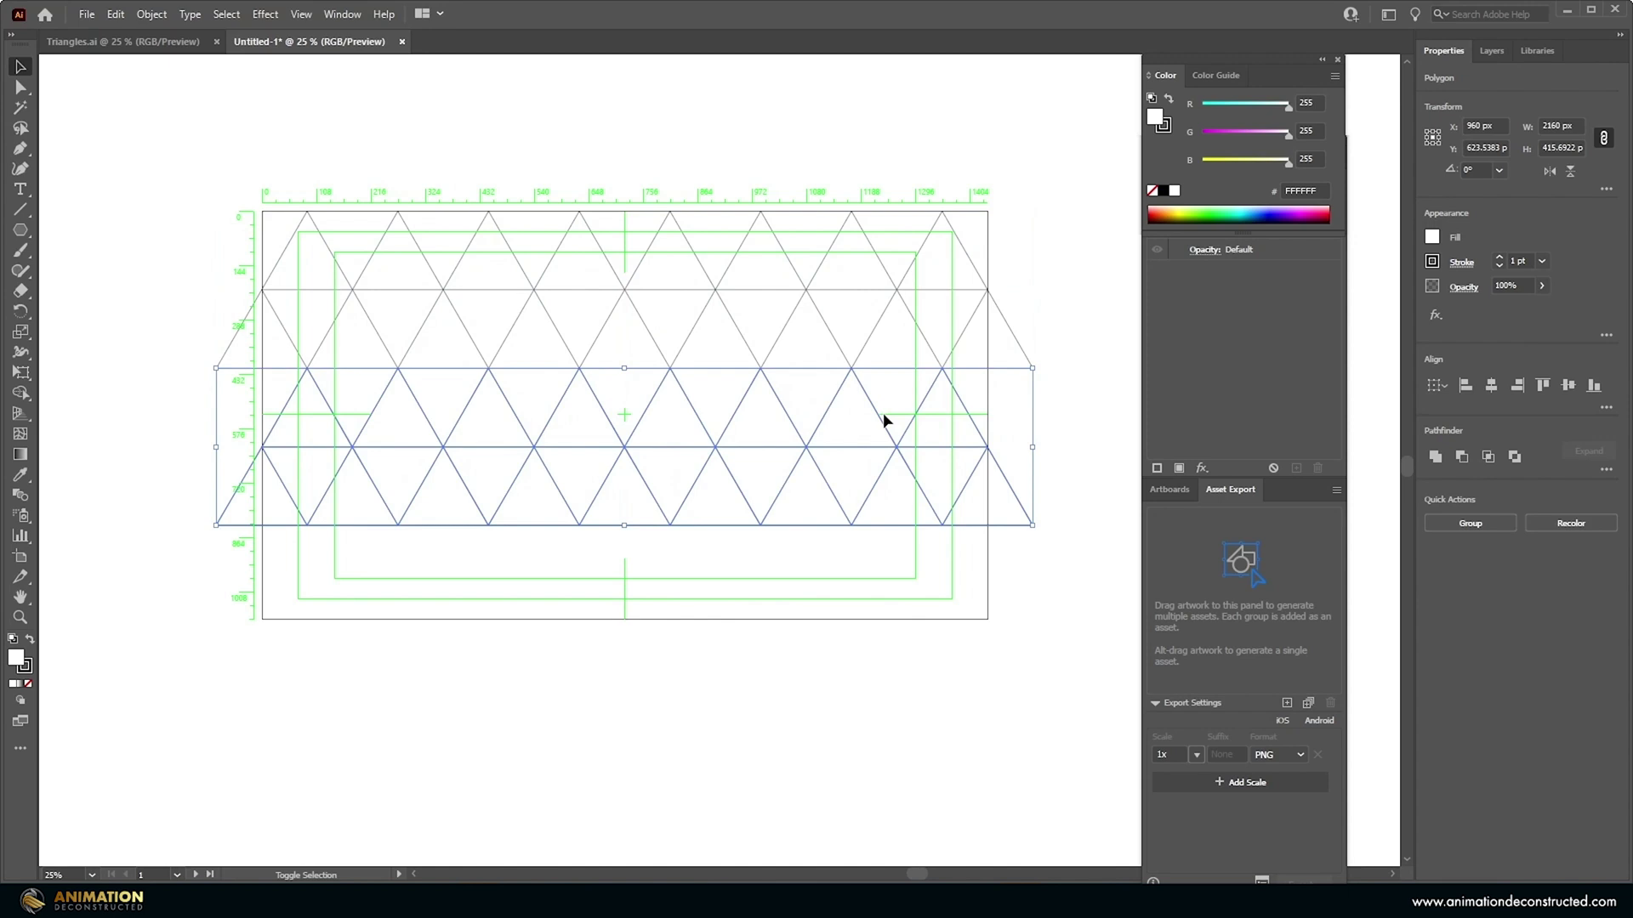
key(ctrl+d)
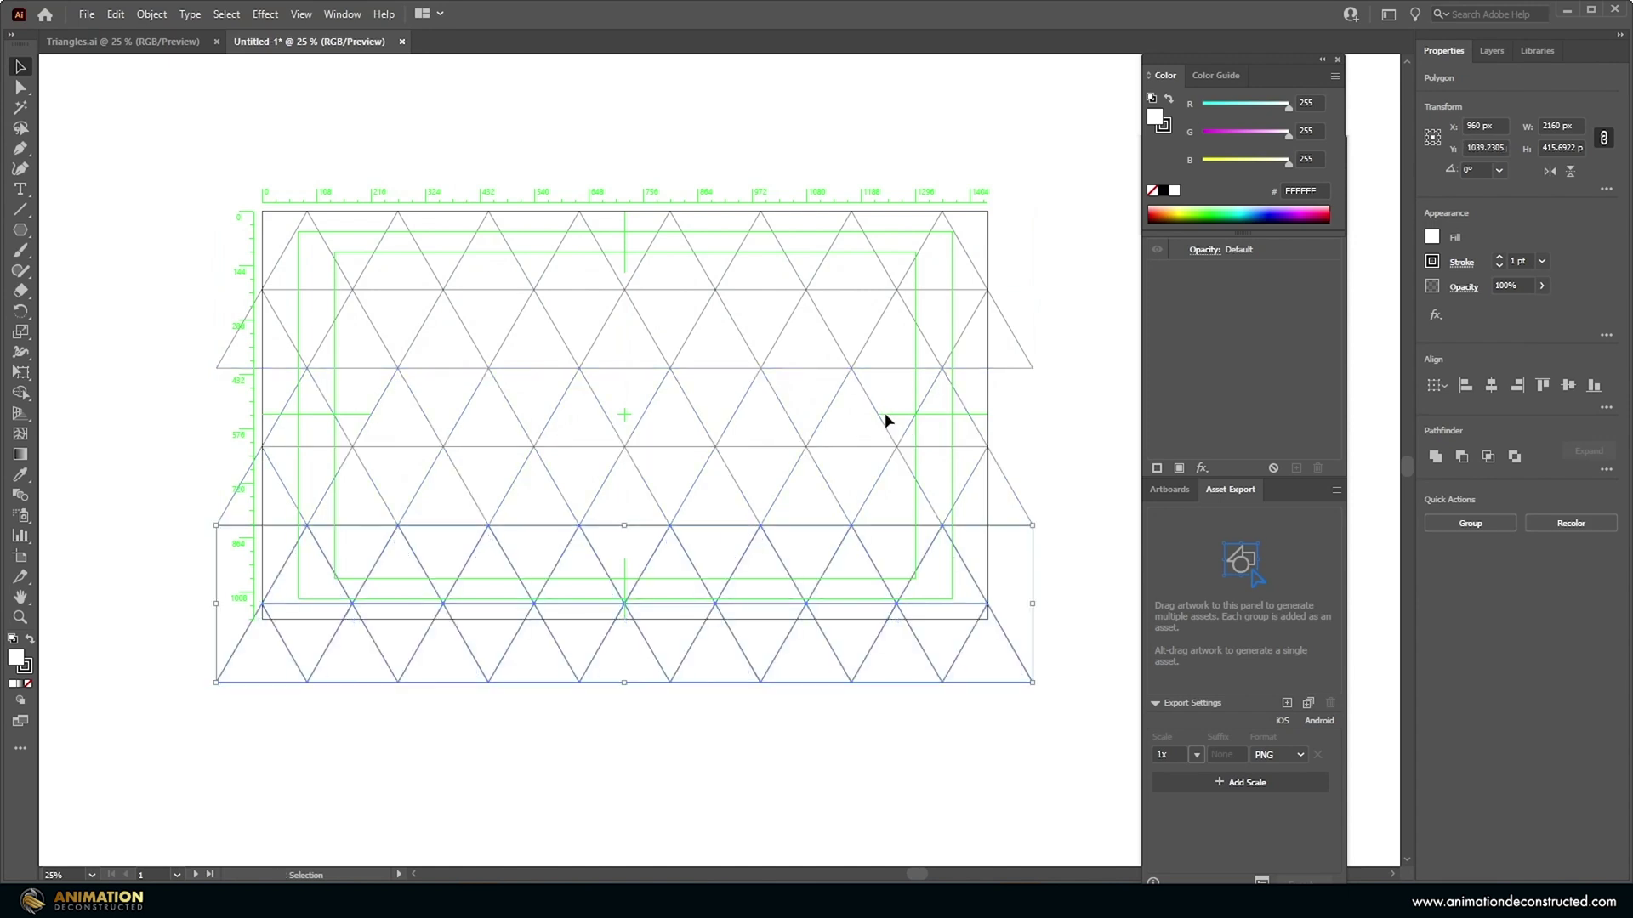
Remove the stroke from all the triangles.
drag(114, 145, 1088, 723)
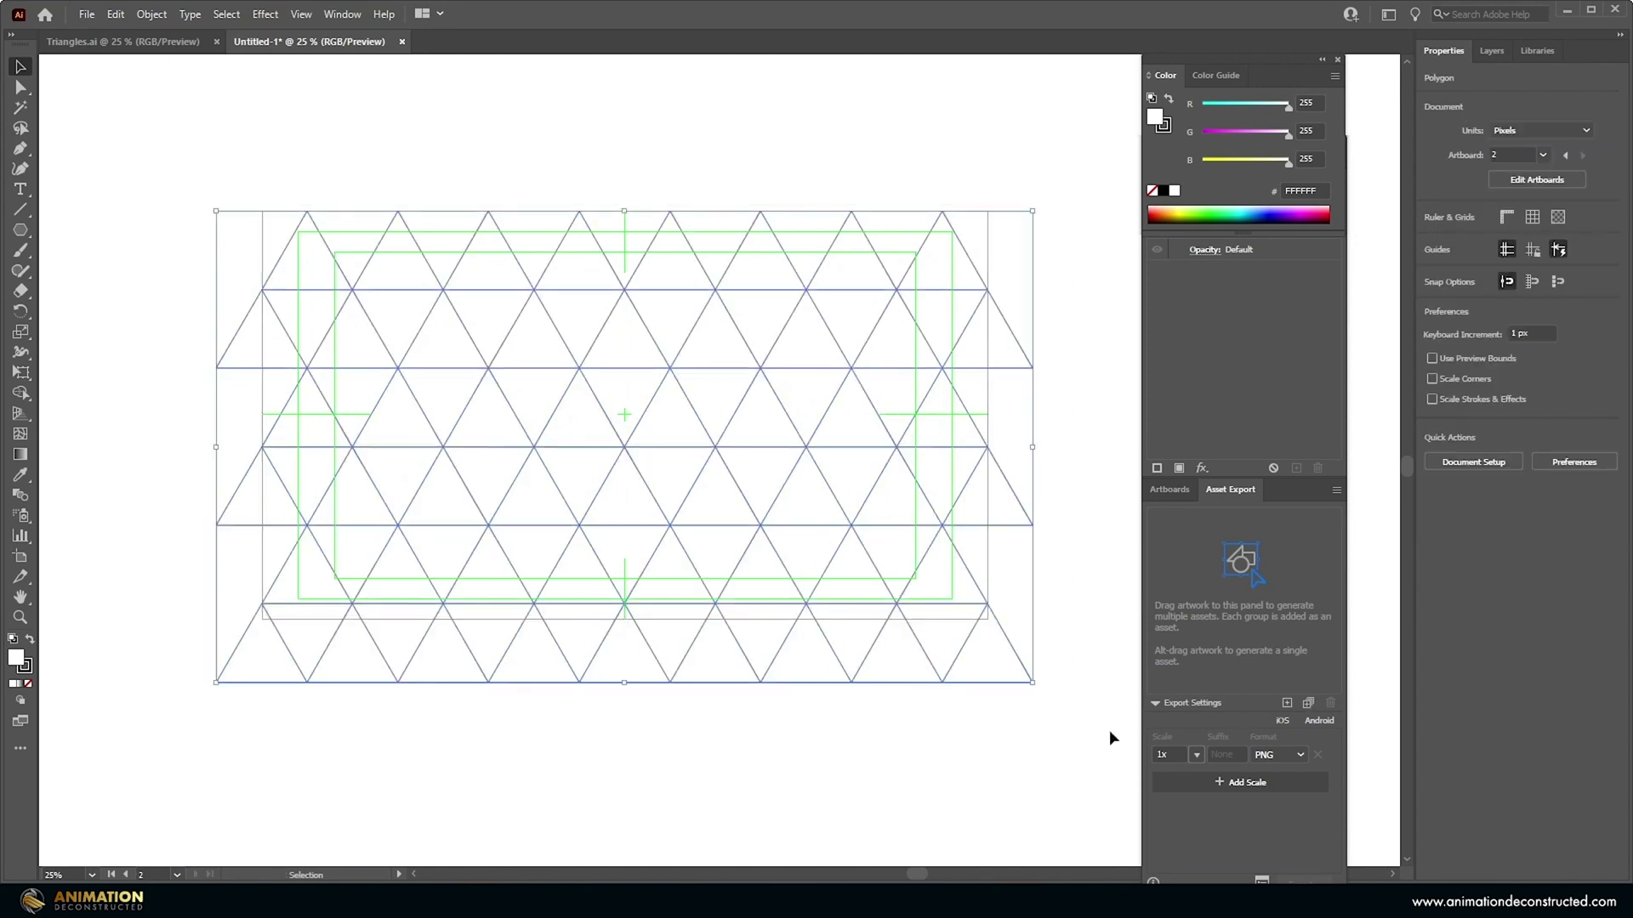
click(1167, 126)
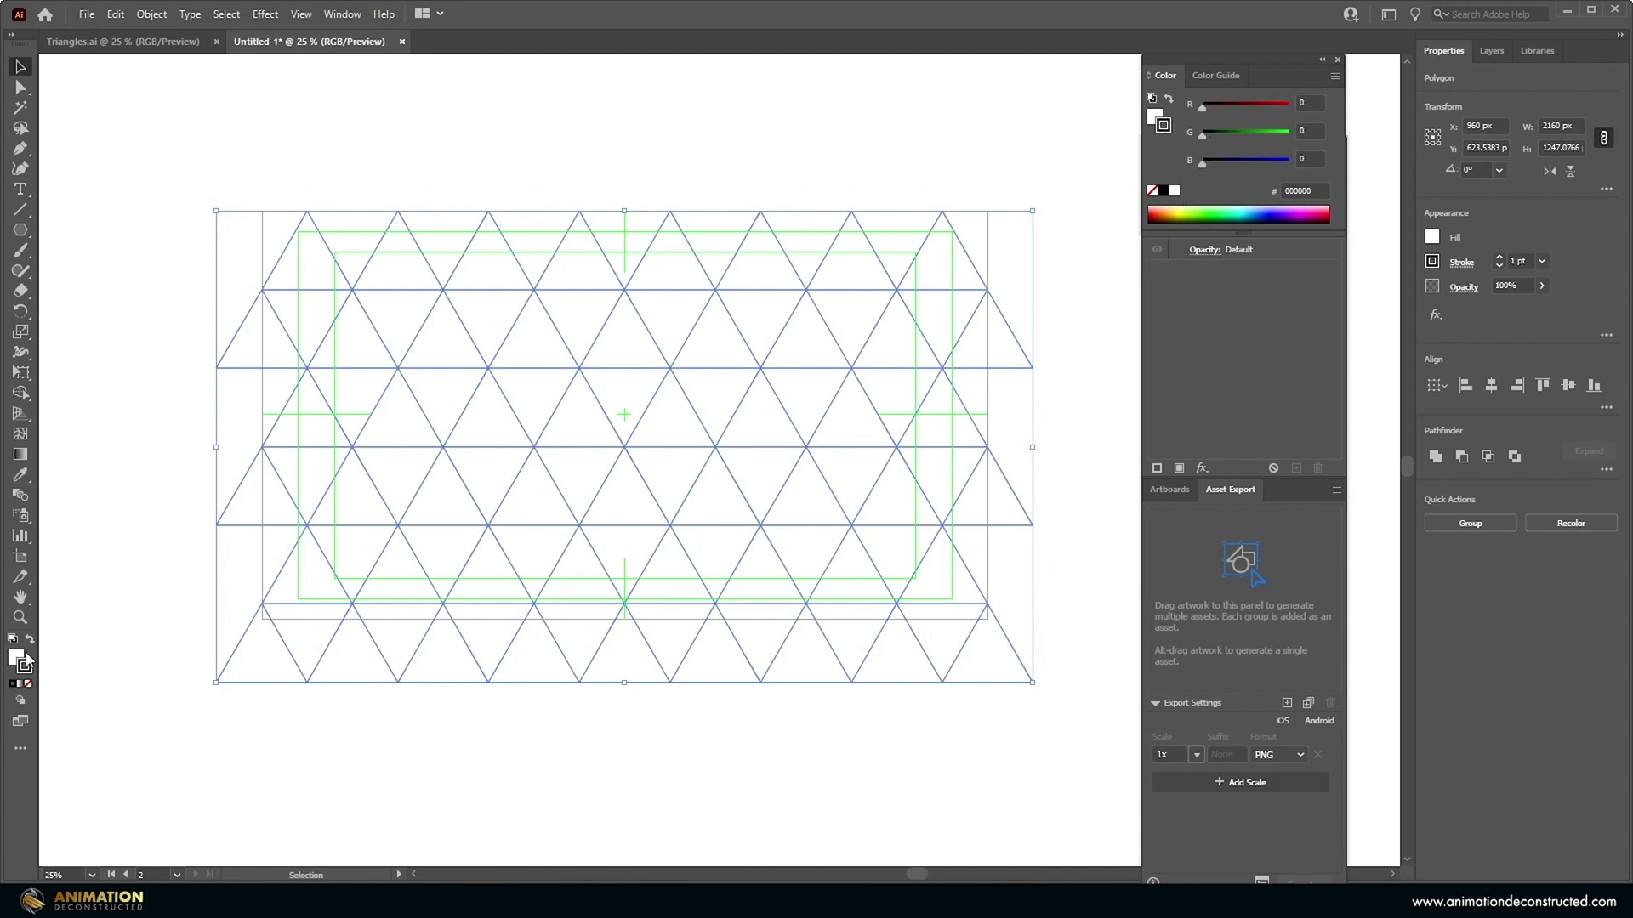
click(1152, 190)
Centre the triangle pattern over the artboard, trying a black fill before changing it to white.
click(1156, 116)
click(1162, 191)
drag(888, 289, 767, 245)
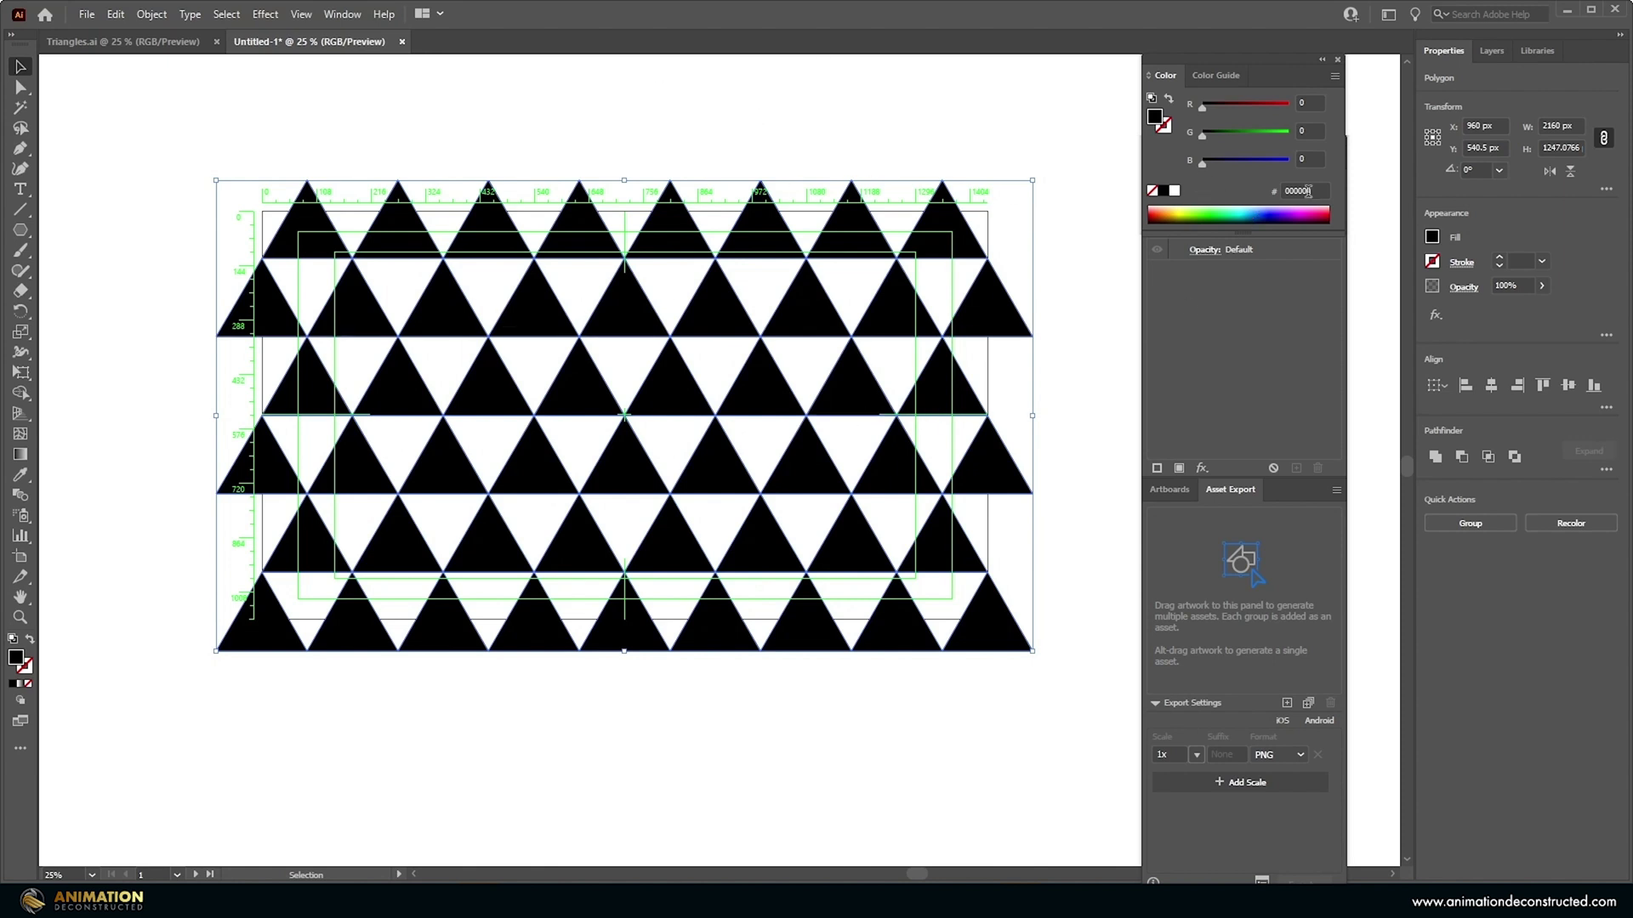
click(1173, 191)
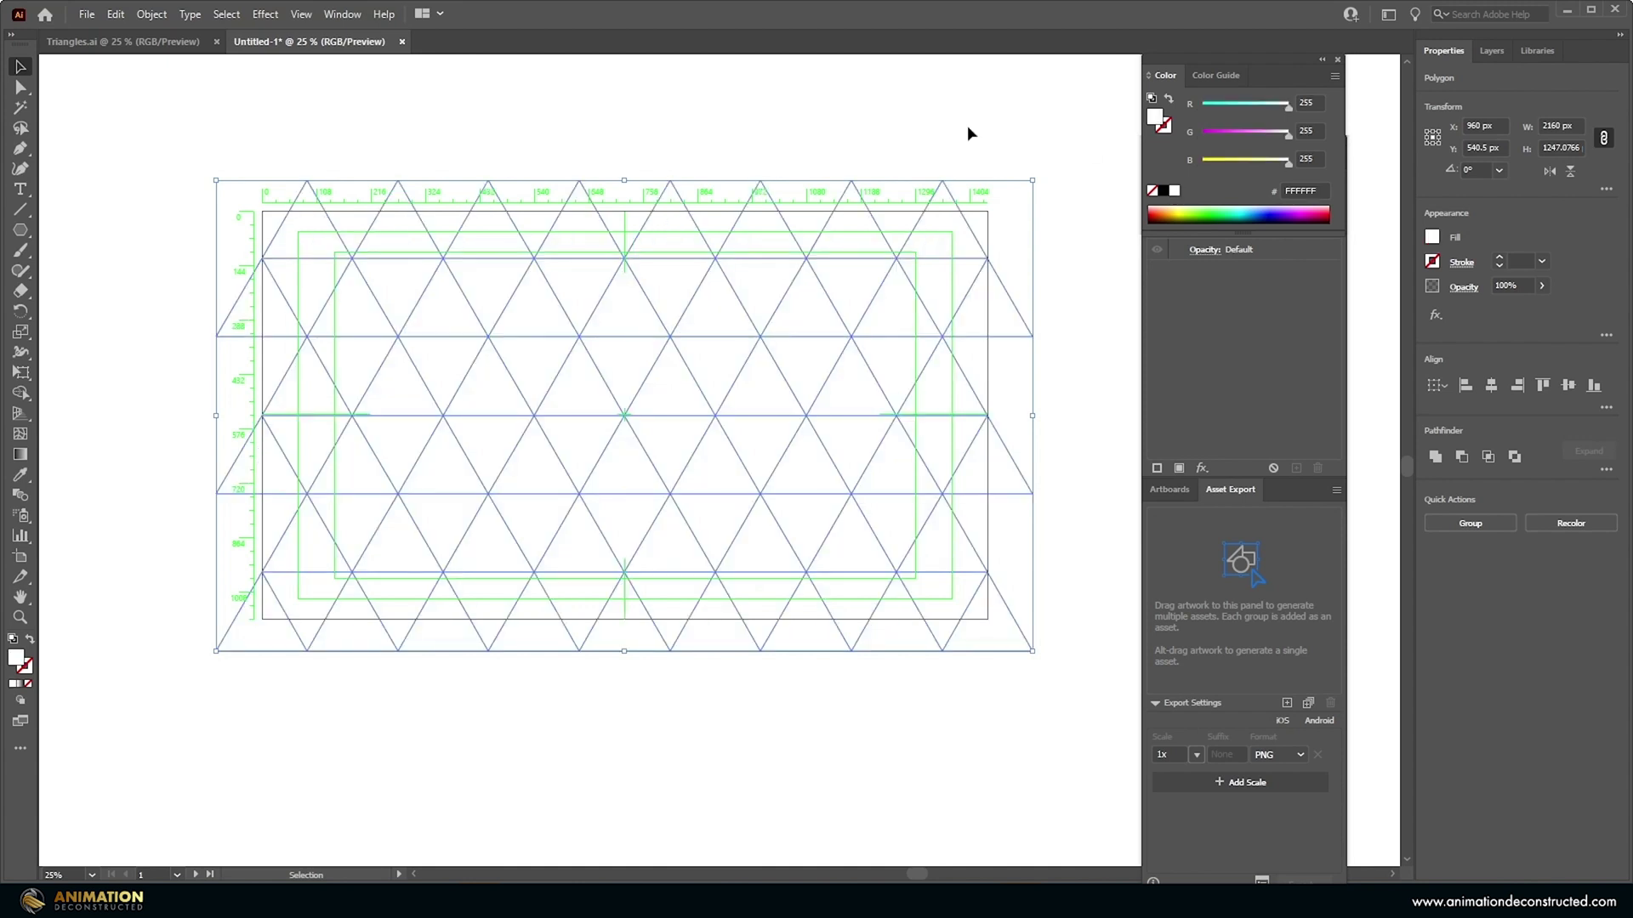
Add a new layer and draw a black rectangle on it covering the entire artboard.
click(1492, 51)
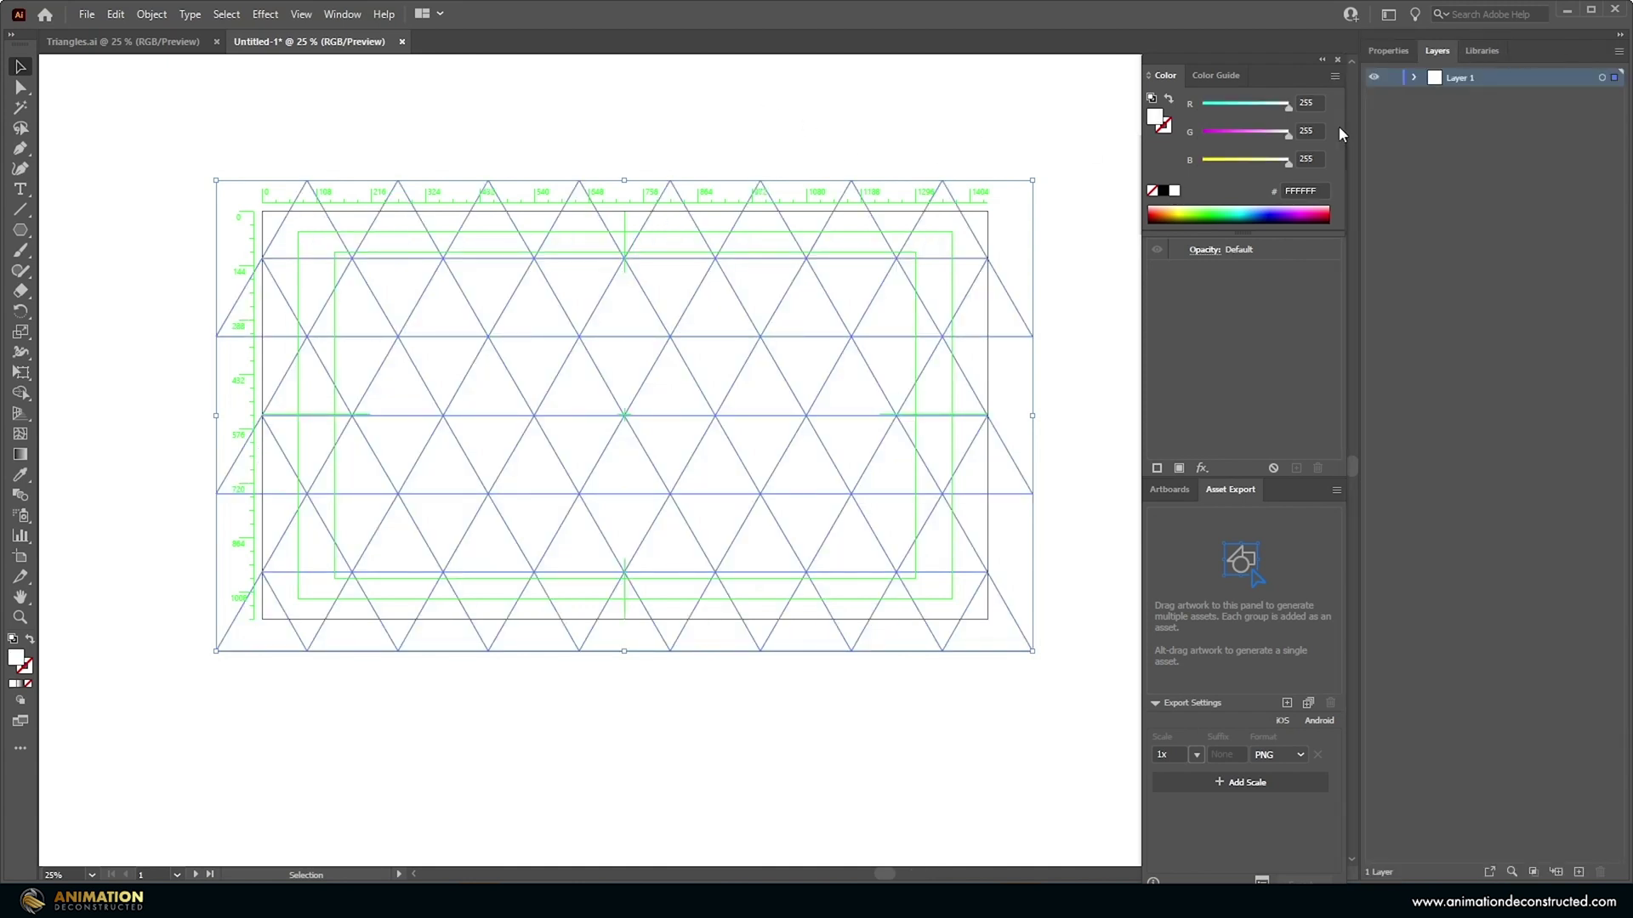
click(1578, 871)
click(24, 235)
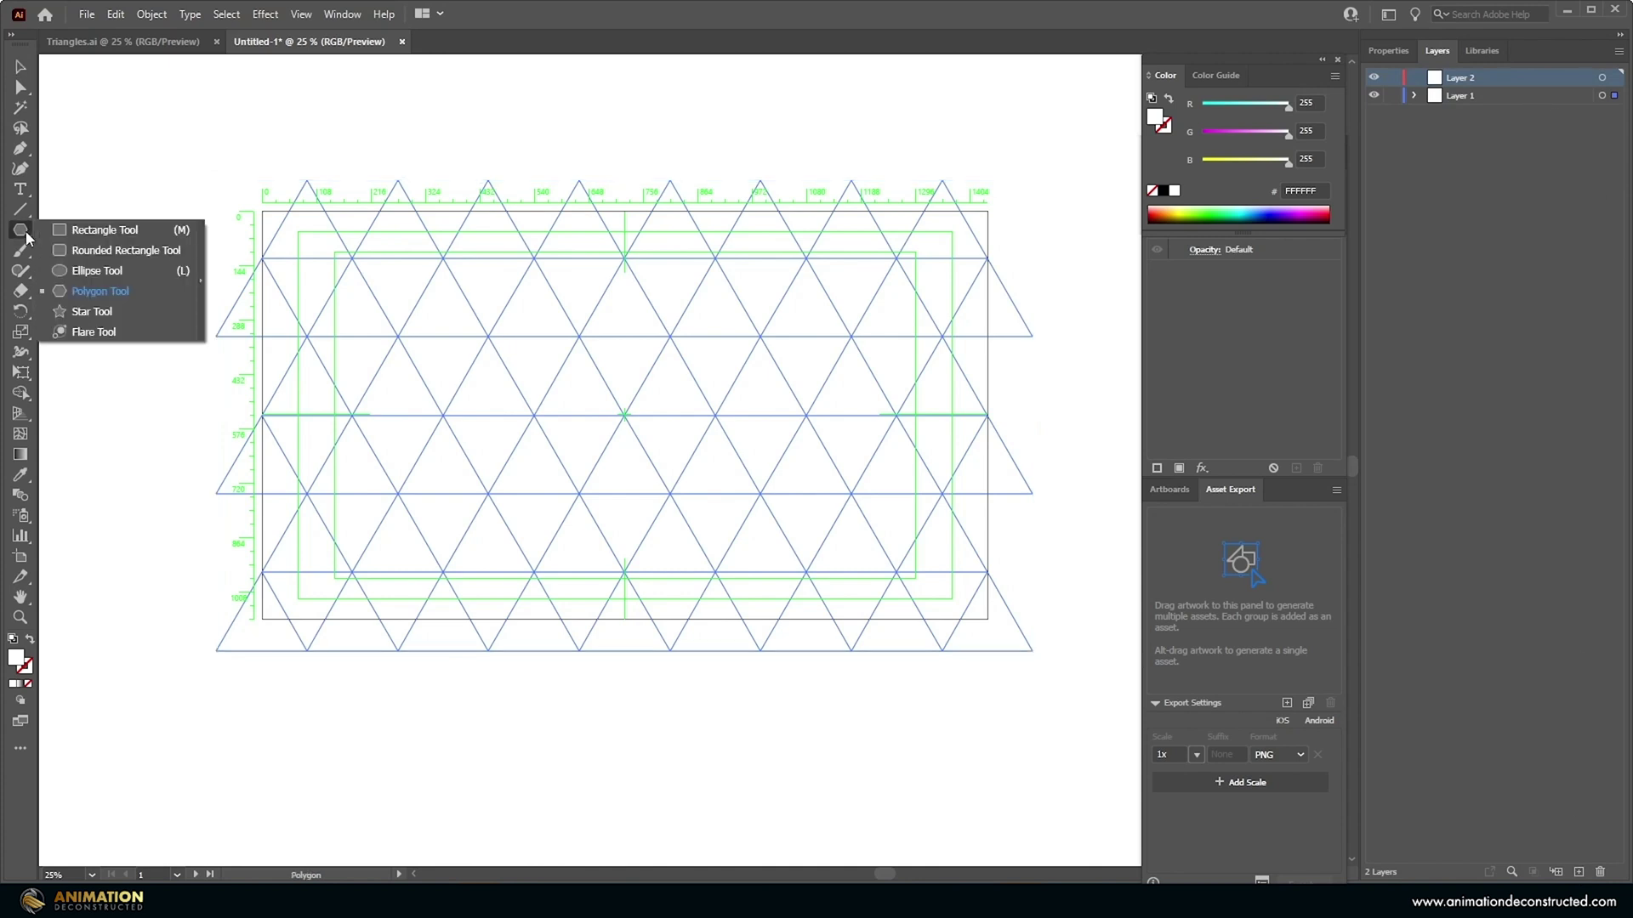
click(93, 231)
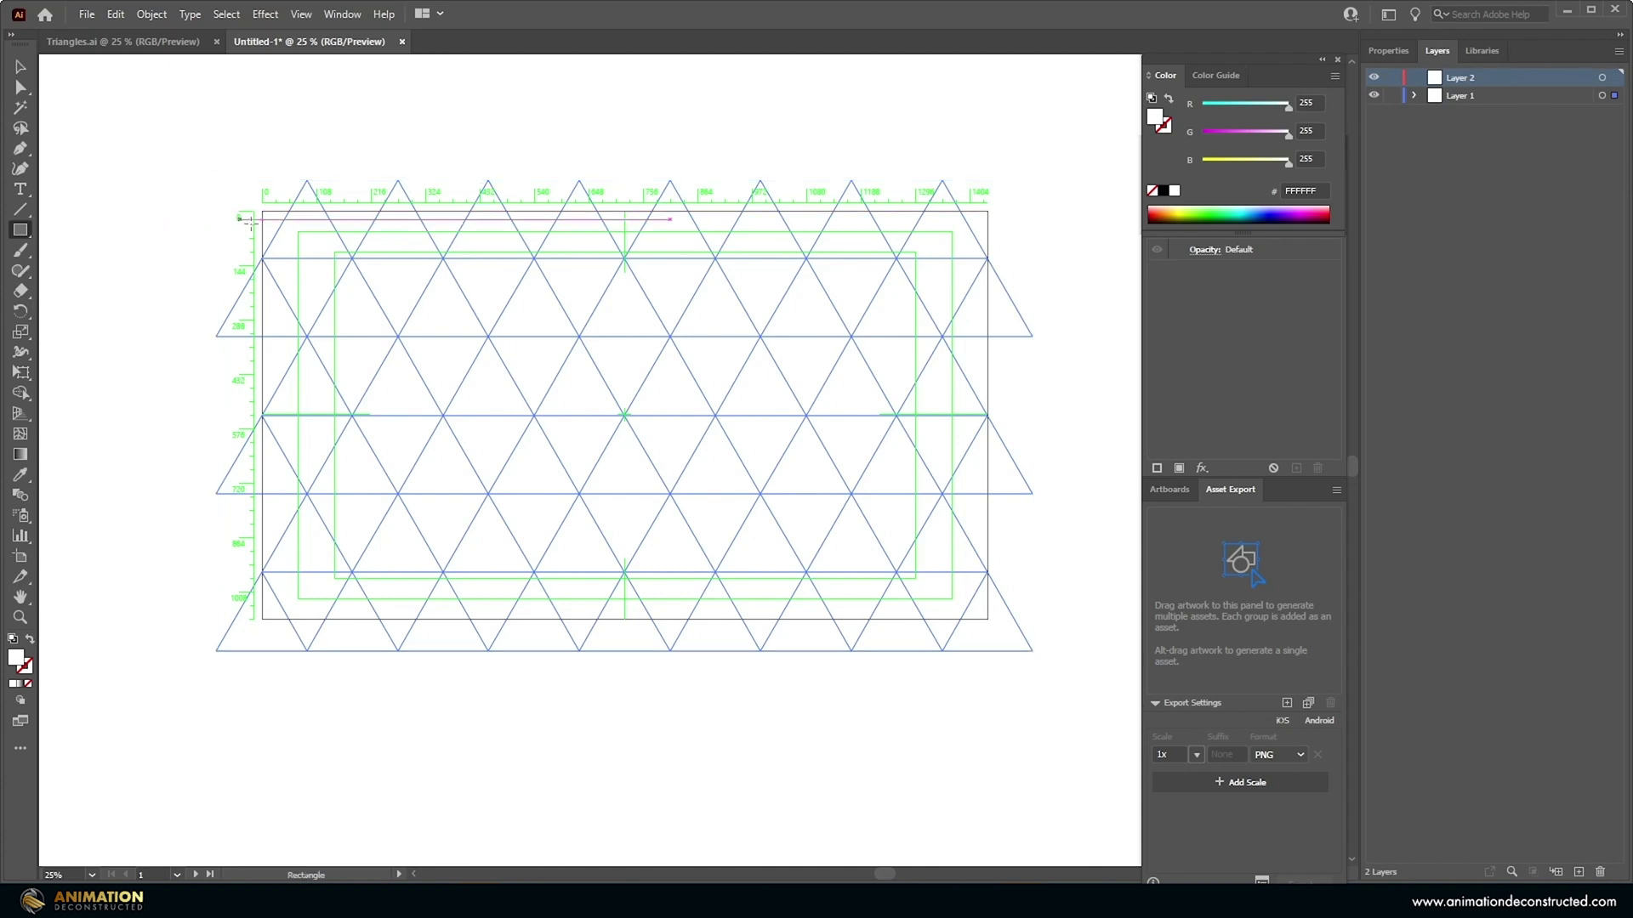
drag(261, 210, 988, 619)
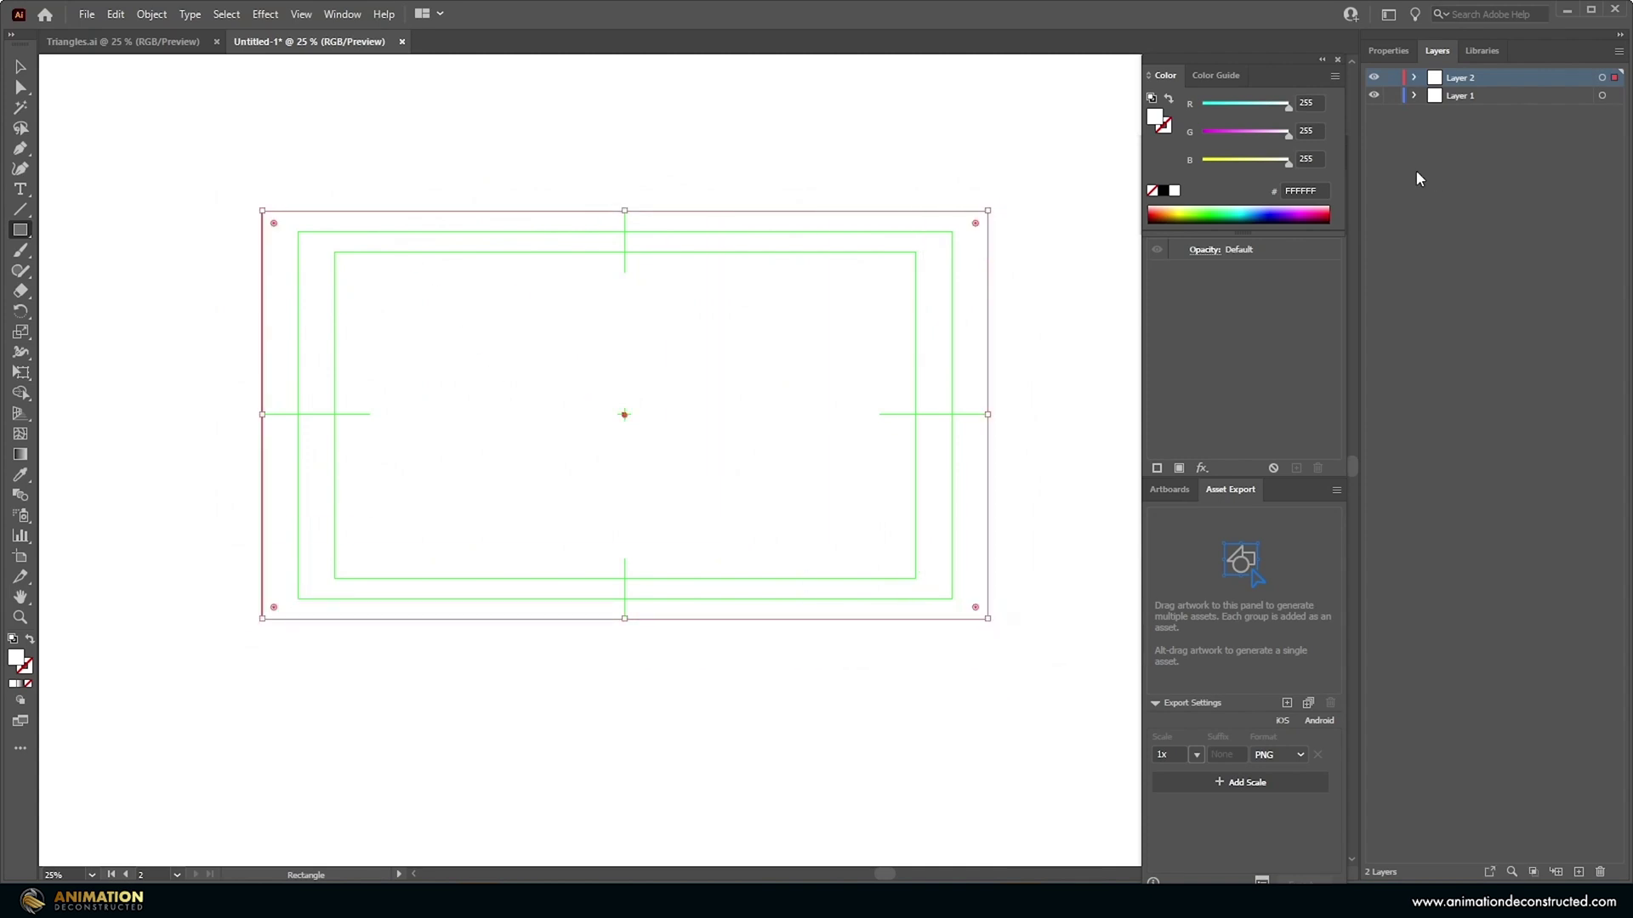
click(1163, 191)
Move Layer 2 with the black rectangle beneath Layer 1 and lock it.
drag(1470, 80, 1476, 111)
click(1393, 96)
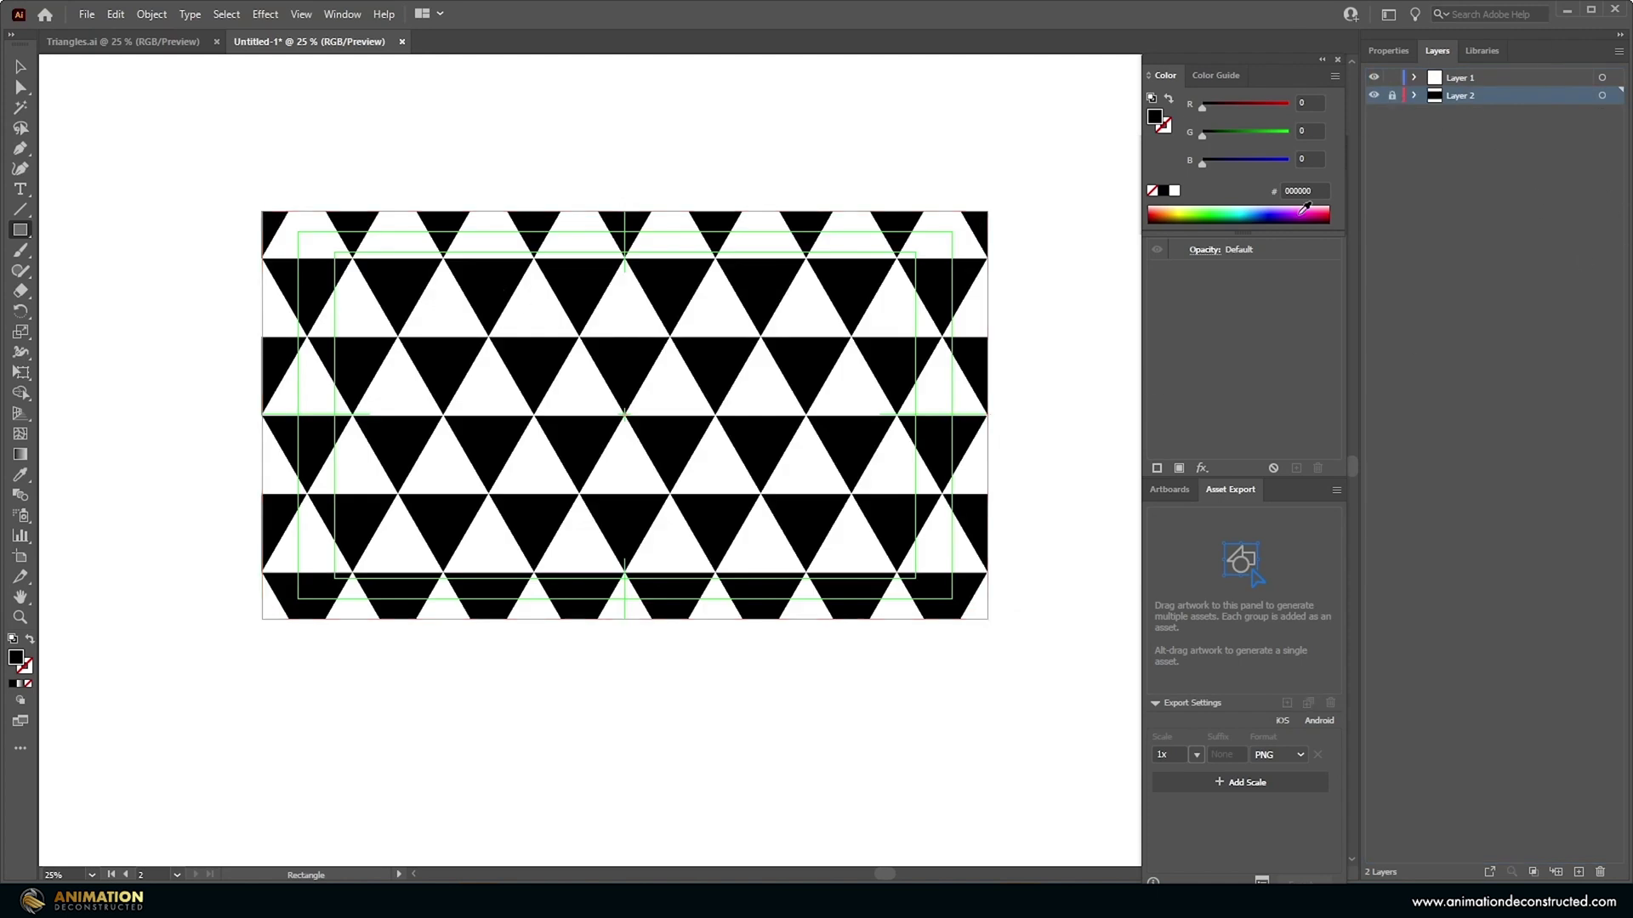
After comparing with Triangles.ai, shift three shared triangle corners in the new document slightly down and right using Direct Selection.
key(ctrl+Tab)
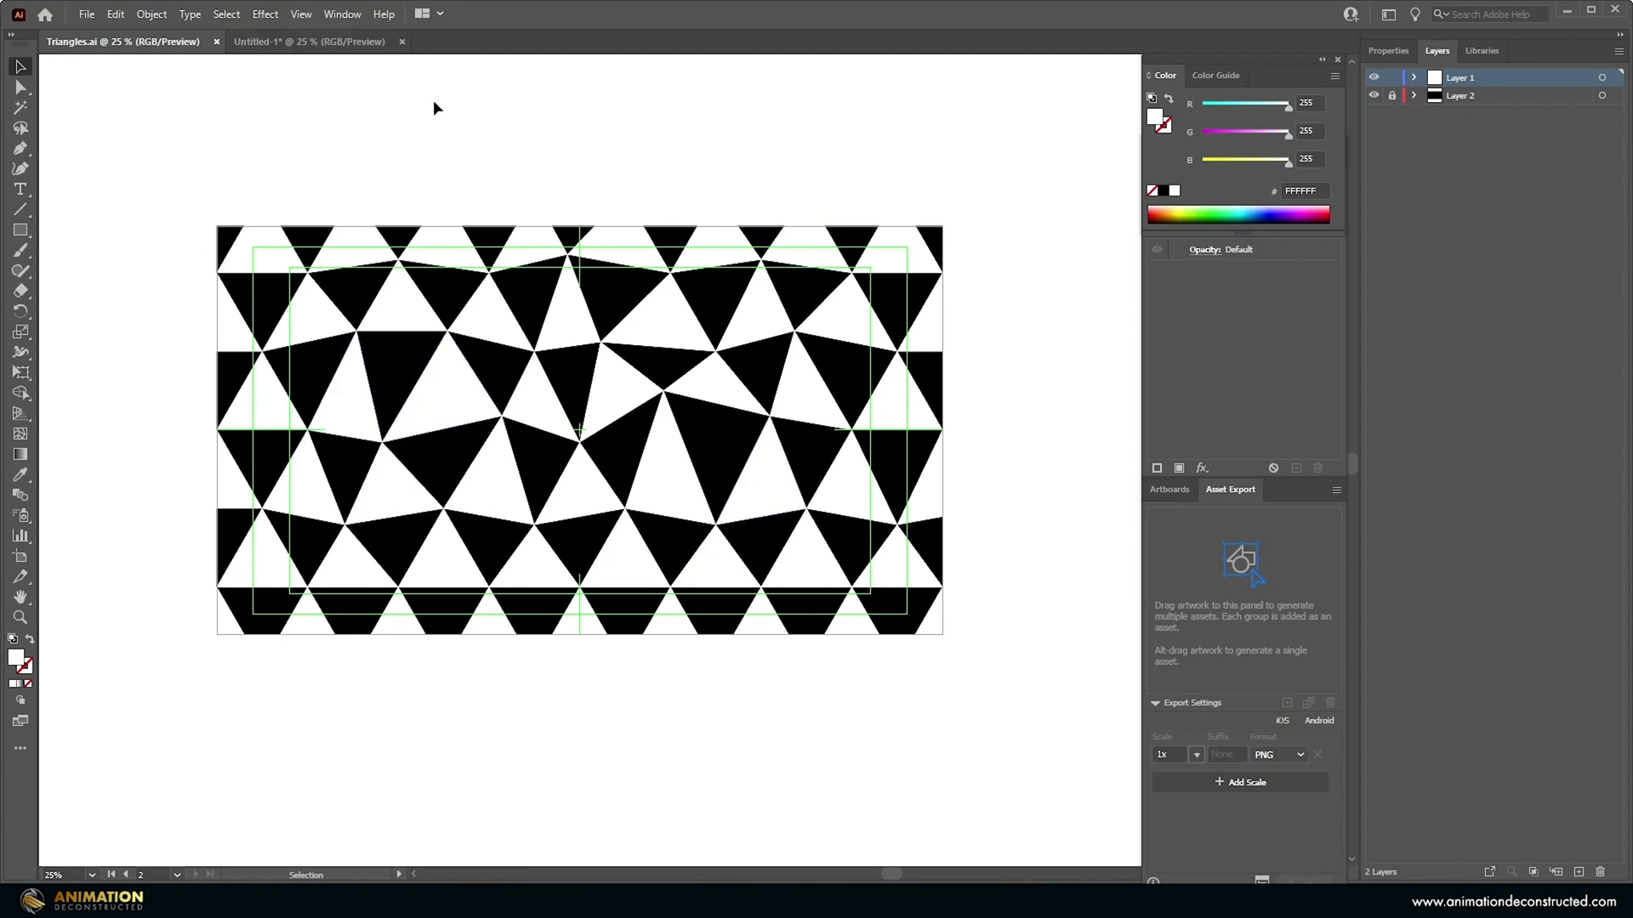
click(300, 40)
click(21, 88)
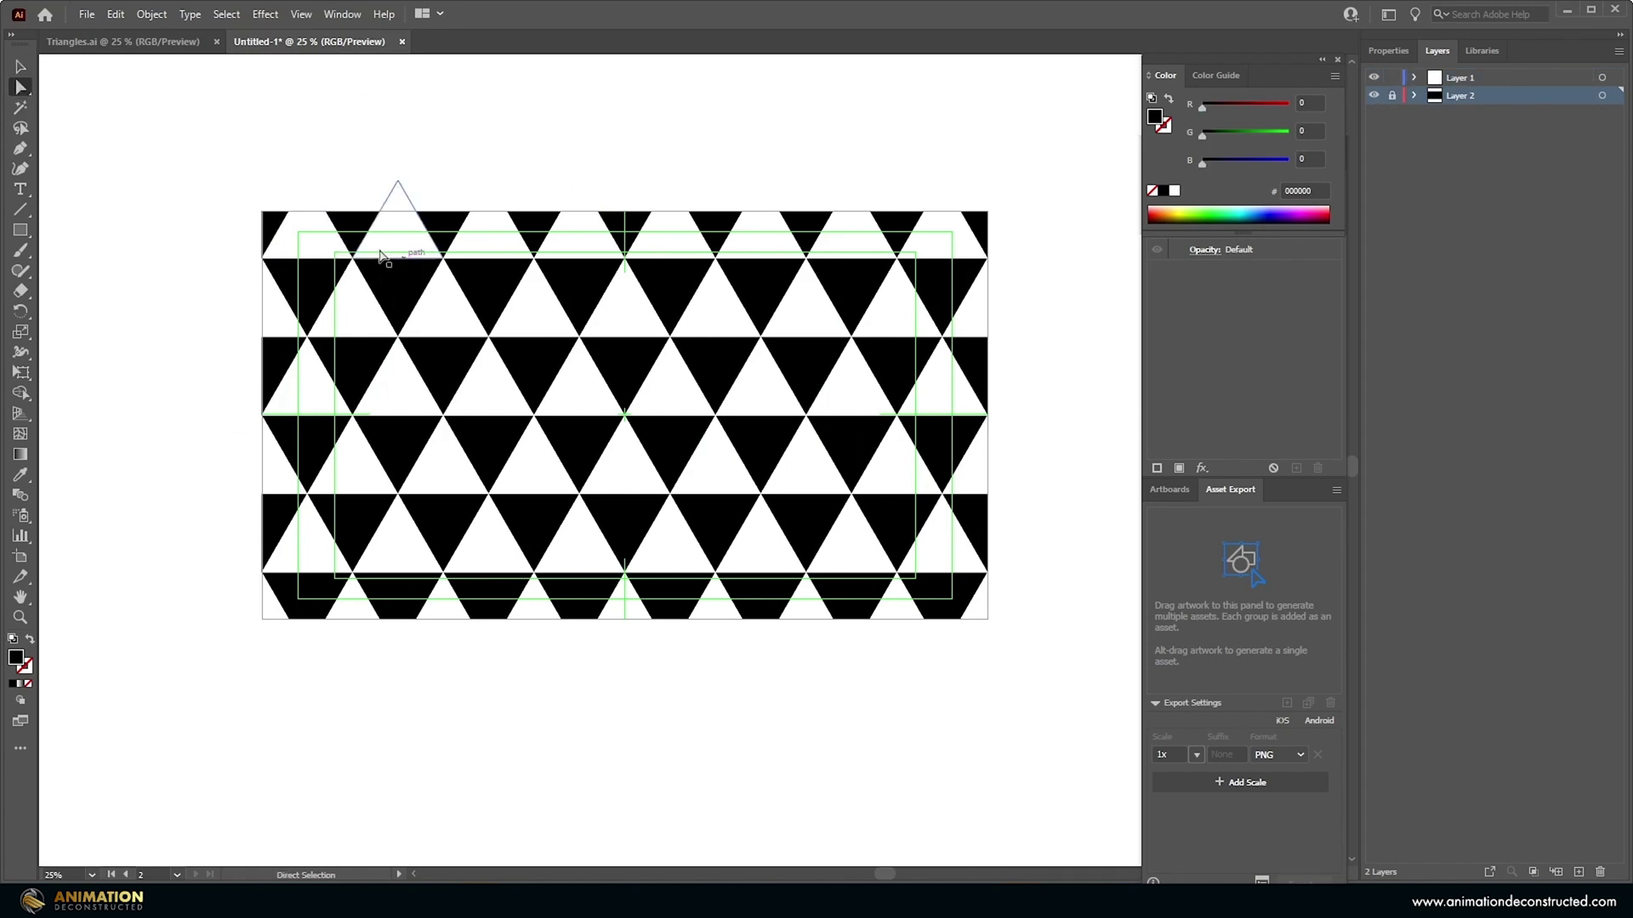
mouse_move(326, 266)
mouse_down()
mouse_move(377, 256)
mouse_move(357, 277)
mouse_up()
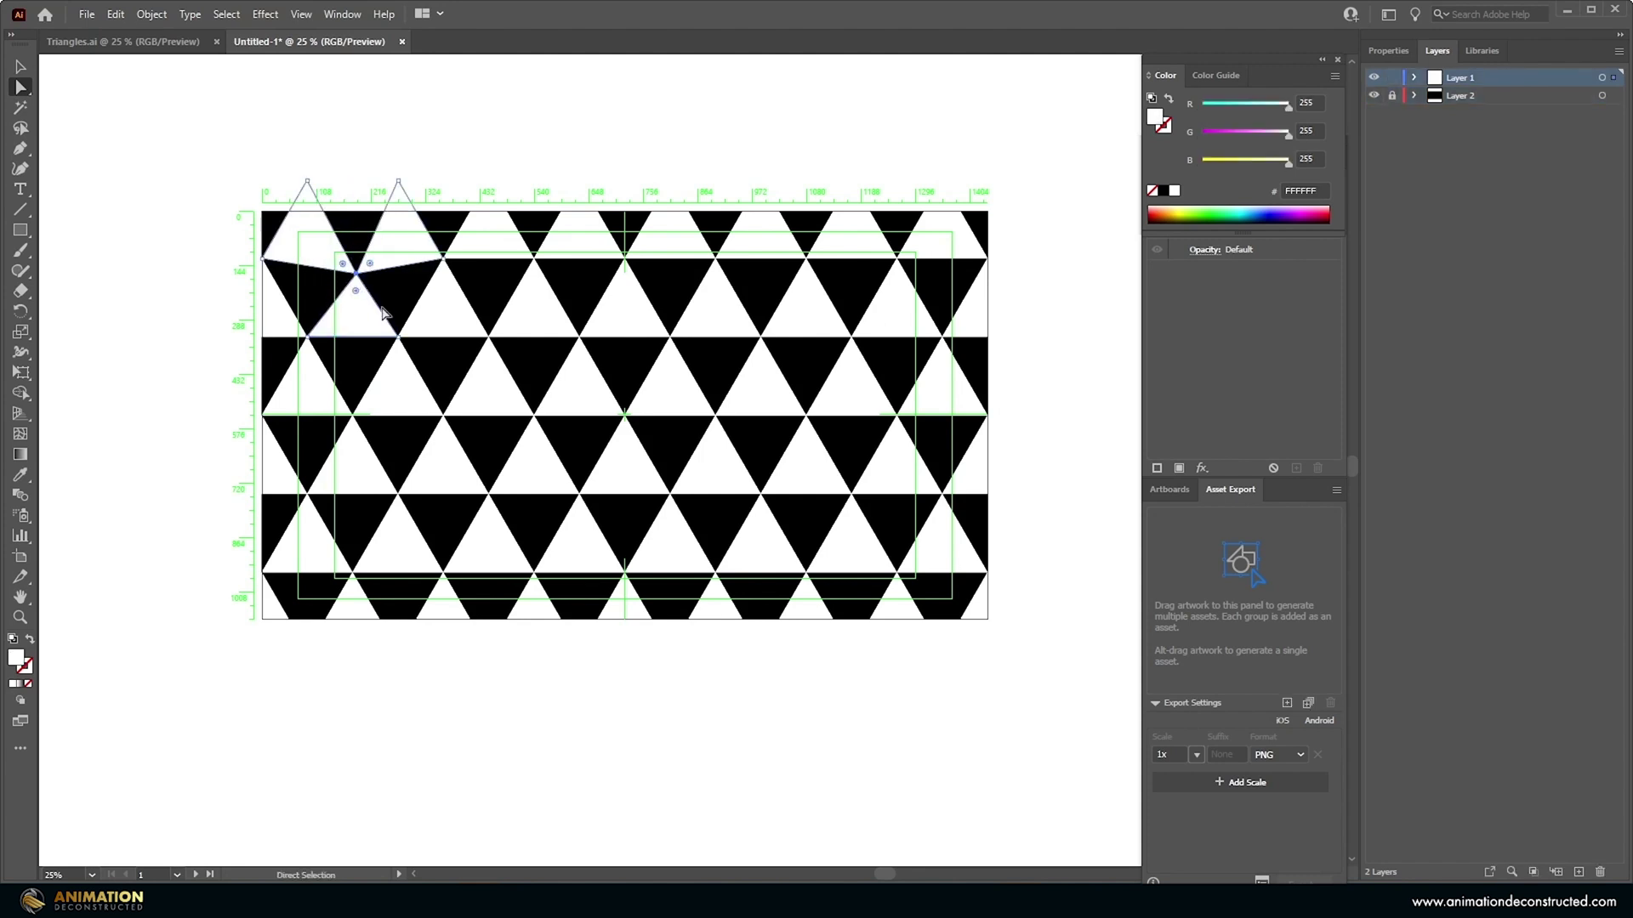
mouse_move(393, 338)
mouse_down()
mouse_move(413, 327)
mouse_move(399, 355)
mouse_up()
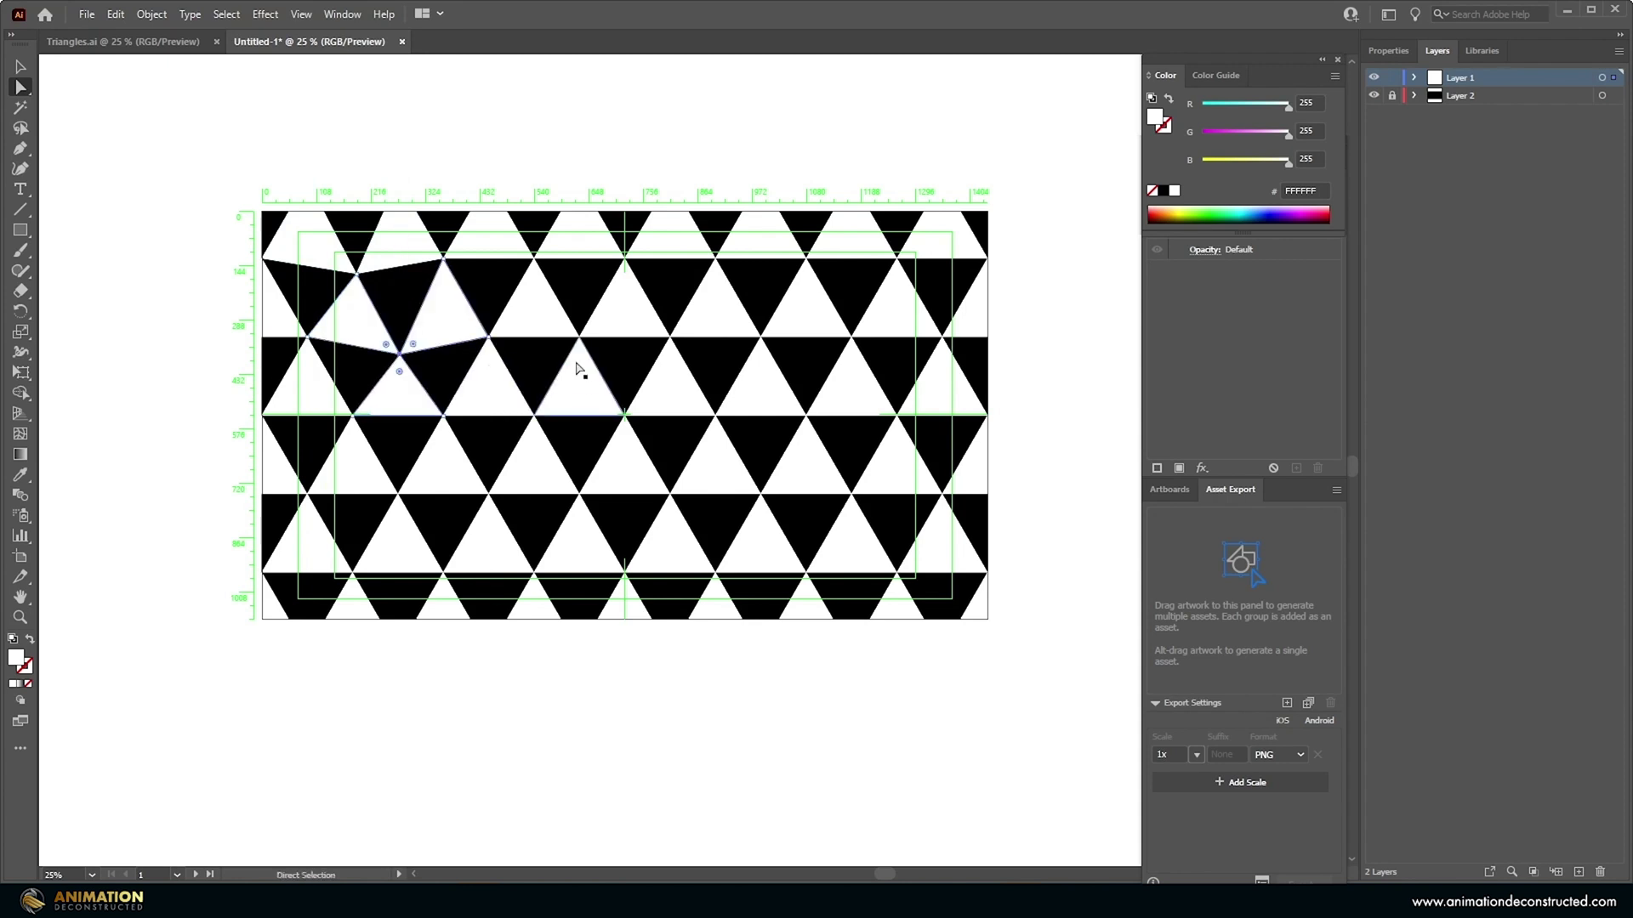
mouse_move(575, 334)
mouse_down()
mouse_move(605, 366)
mouse_move(583, 352)
mouse_up()
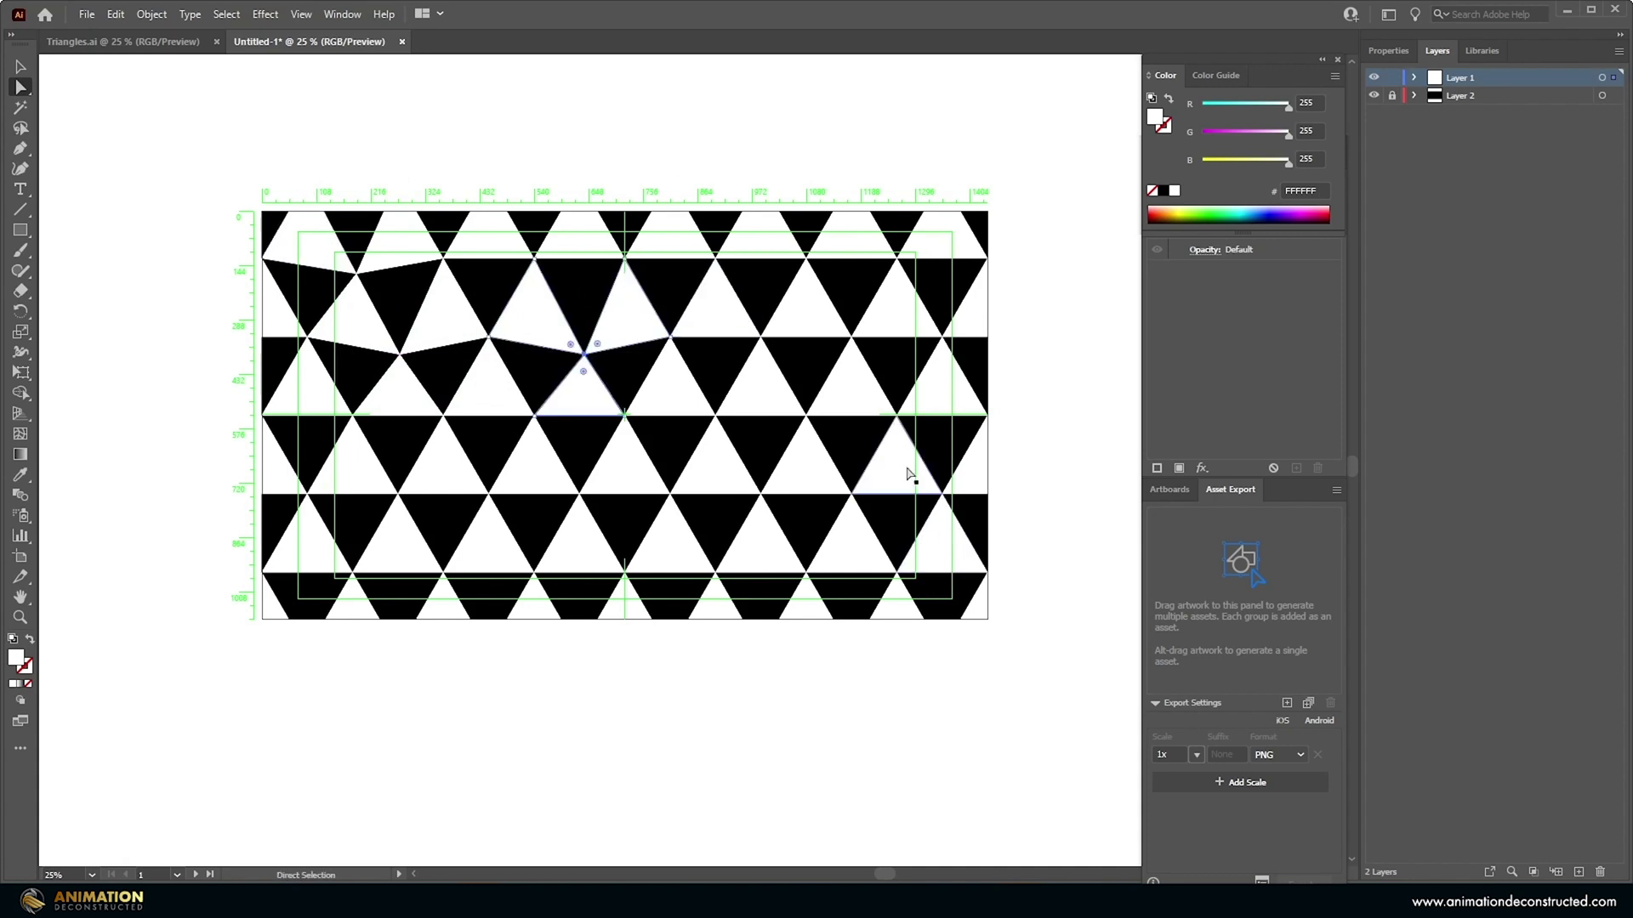
Export Artboard 1 of Triangles.ai for screens as a PNG at 1x scale.
click(154, 44)
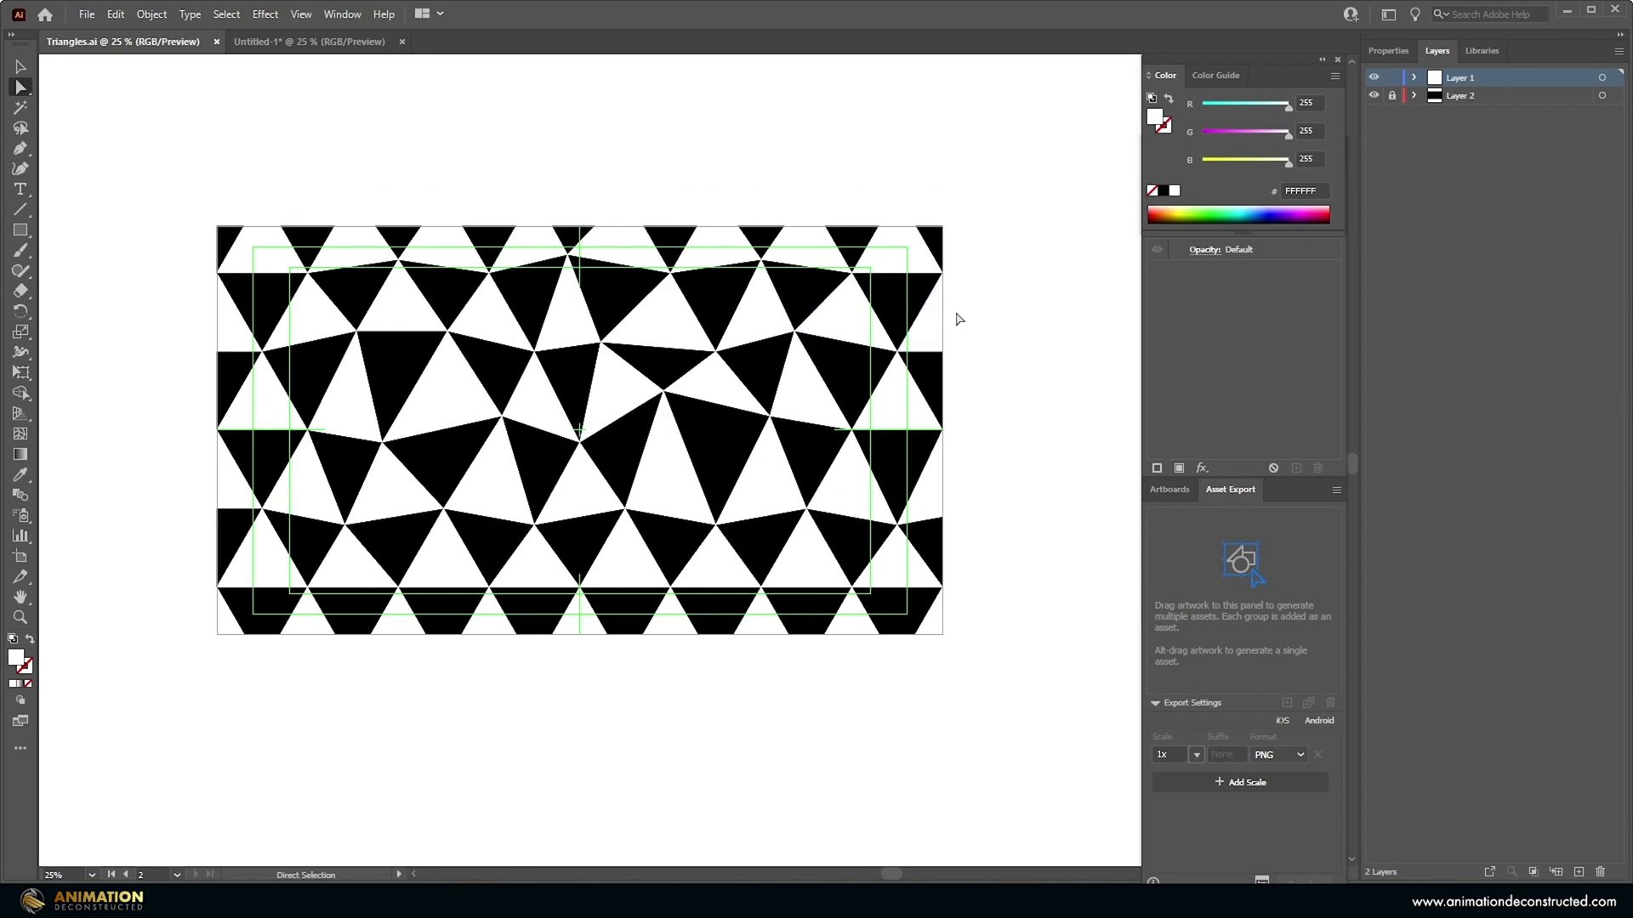
click(88, 16)
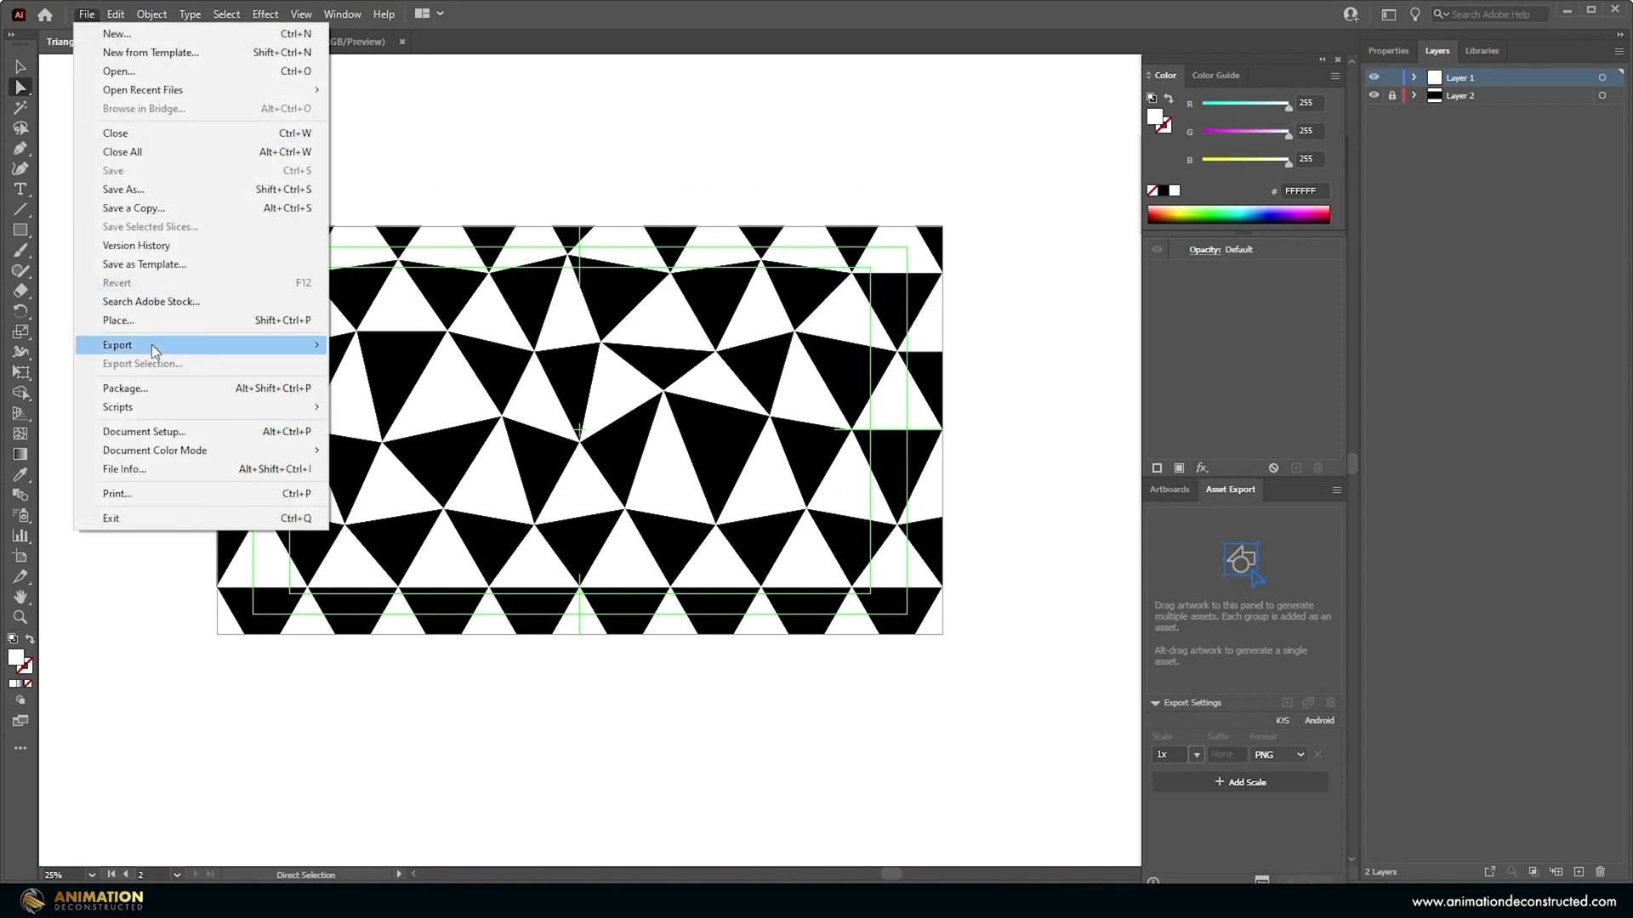
mouse_move(156, 349)
click(379, 345)
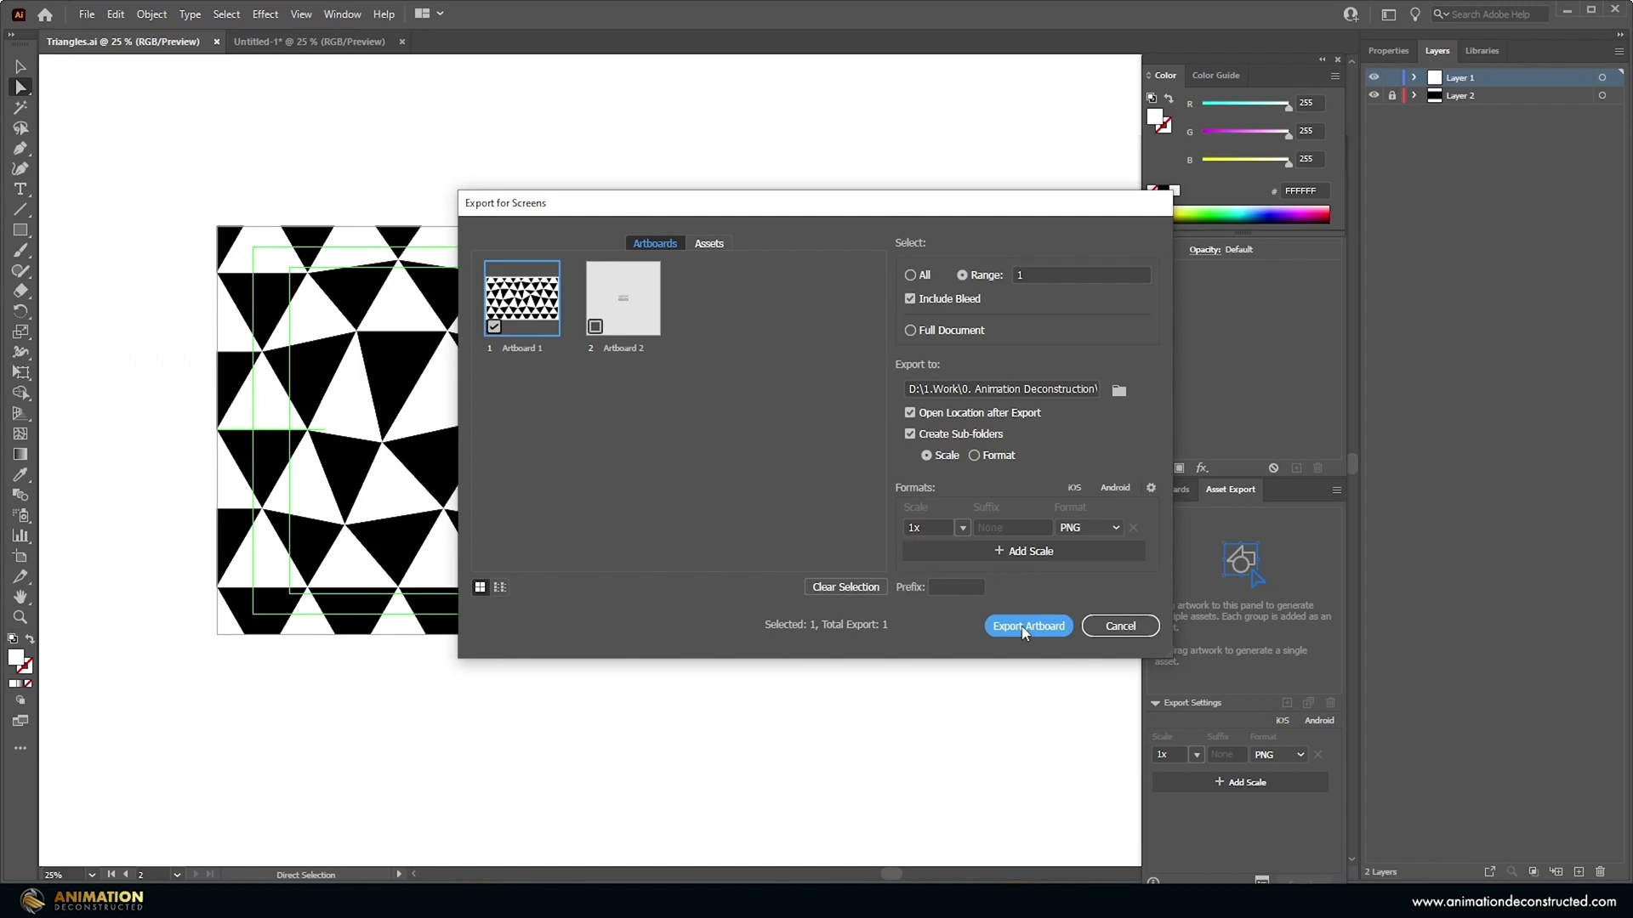
click(1119, 388)
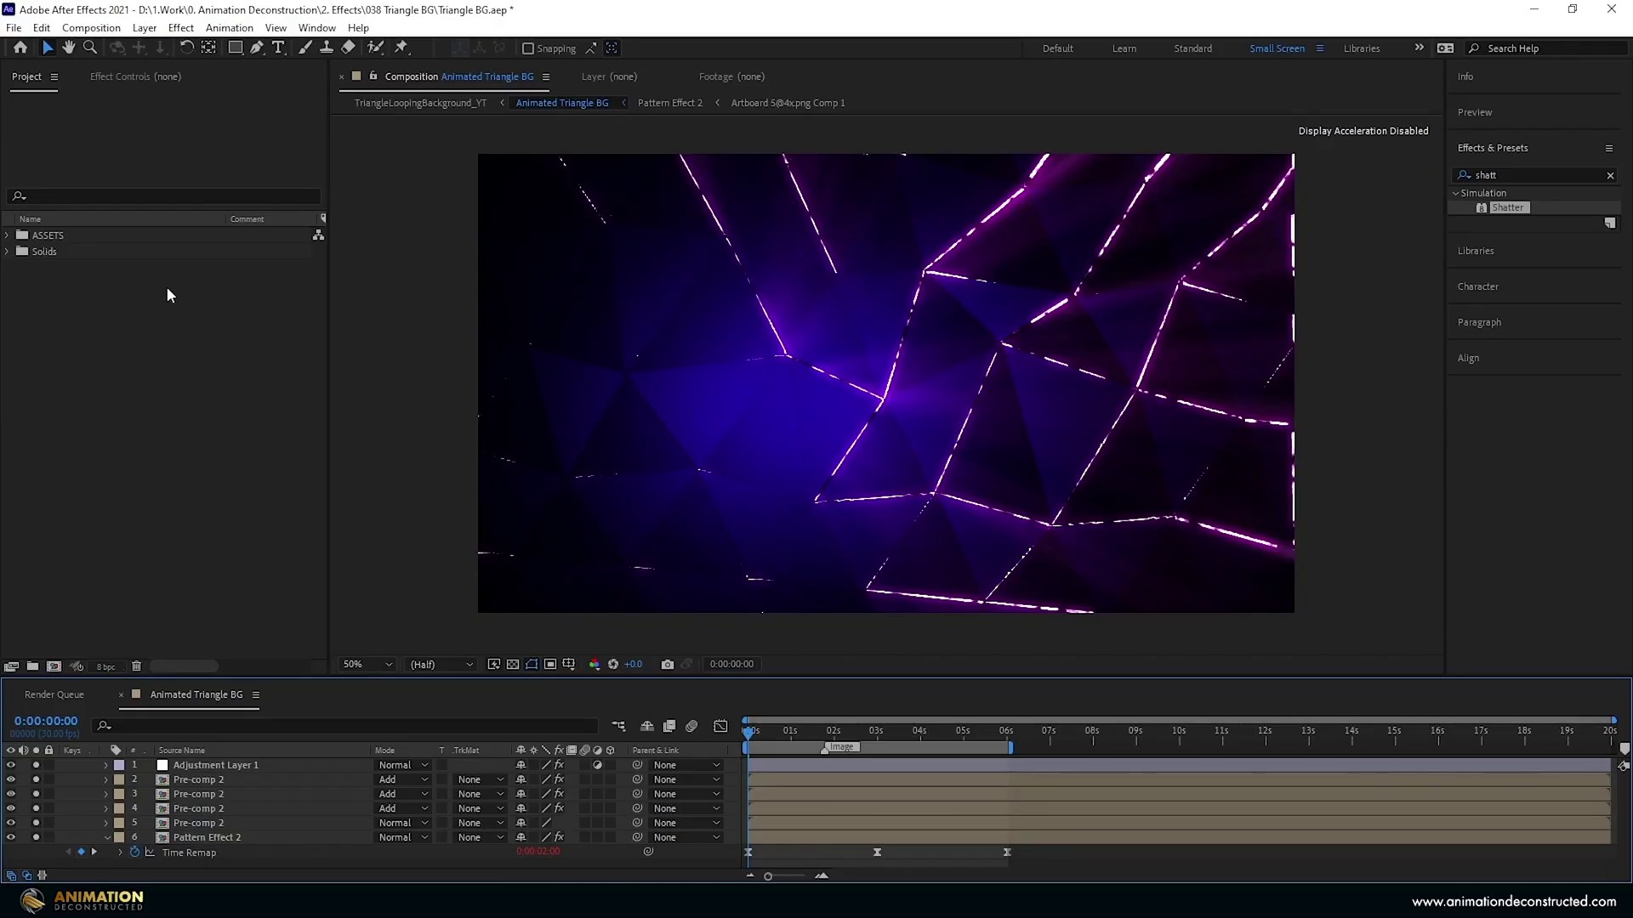
In After Effects, import Artboard 1.png as footage and create a new composition from it.
double_click(84, 293)
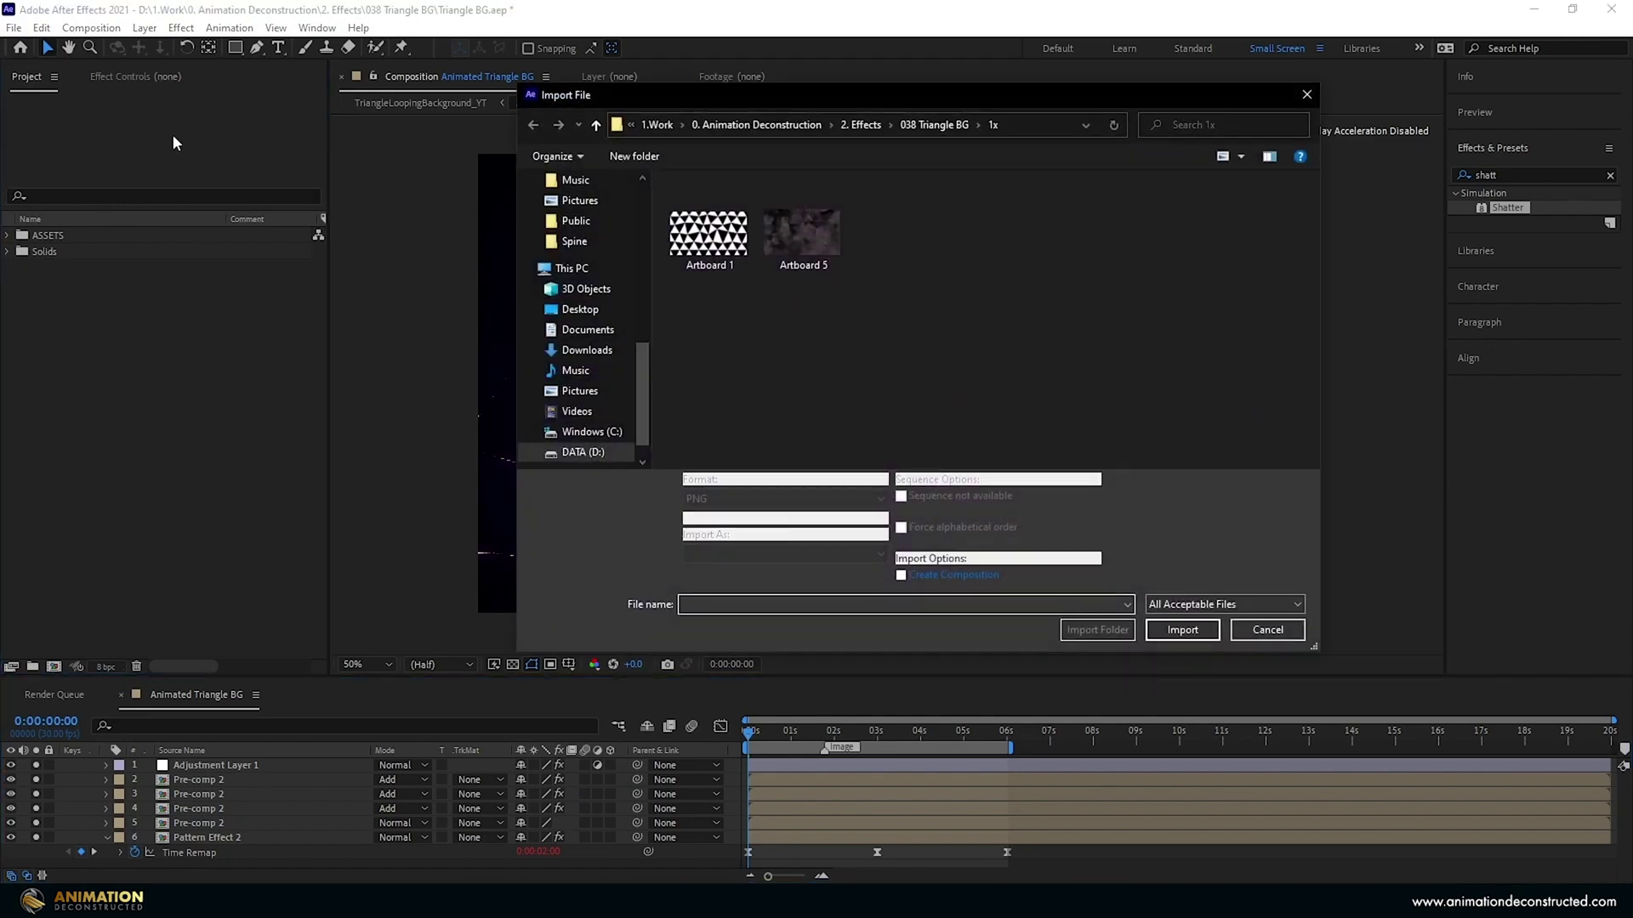
click(737, 260)
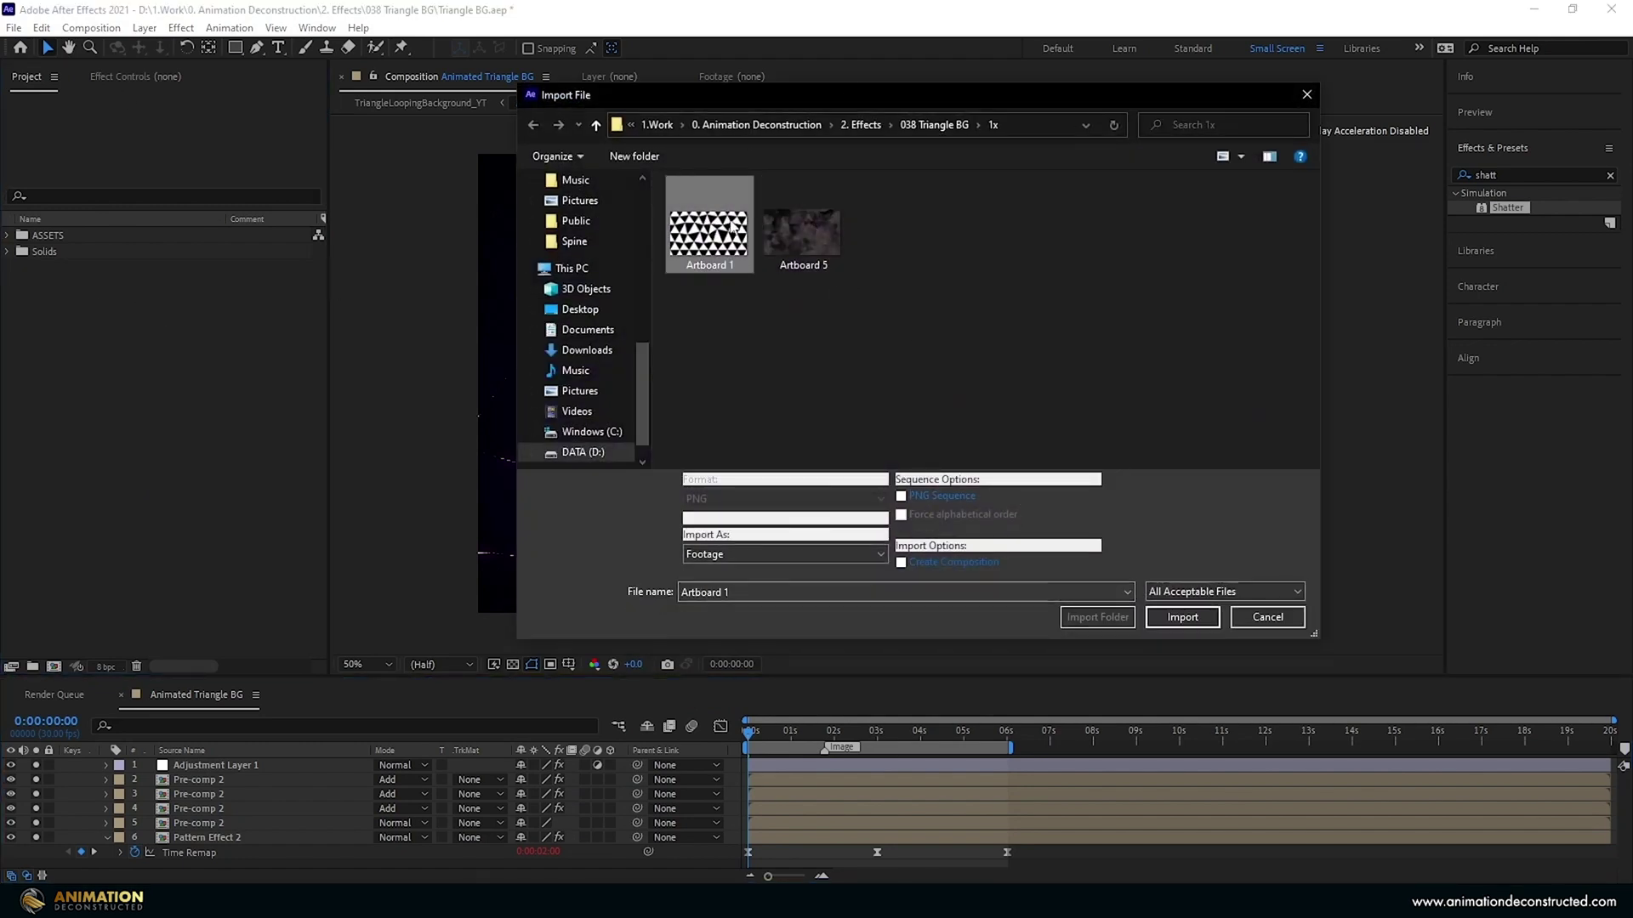
click(1172, 618)
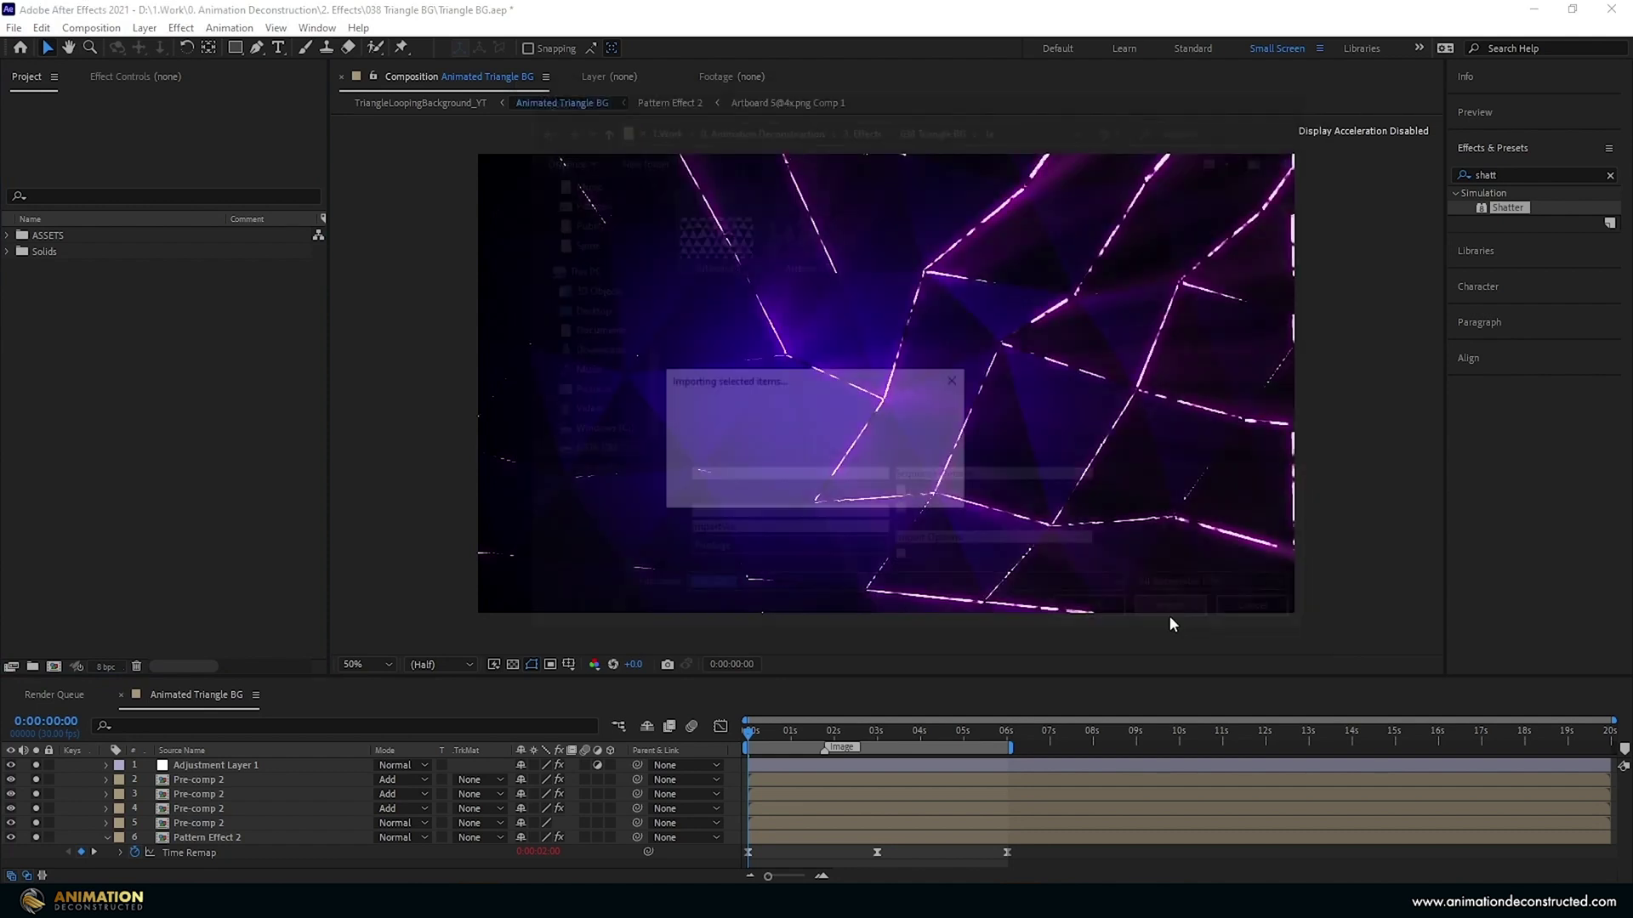
drag(64, 271, 57, 670)
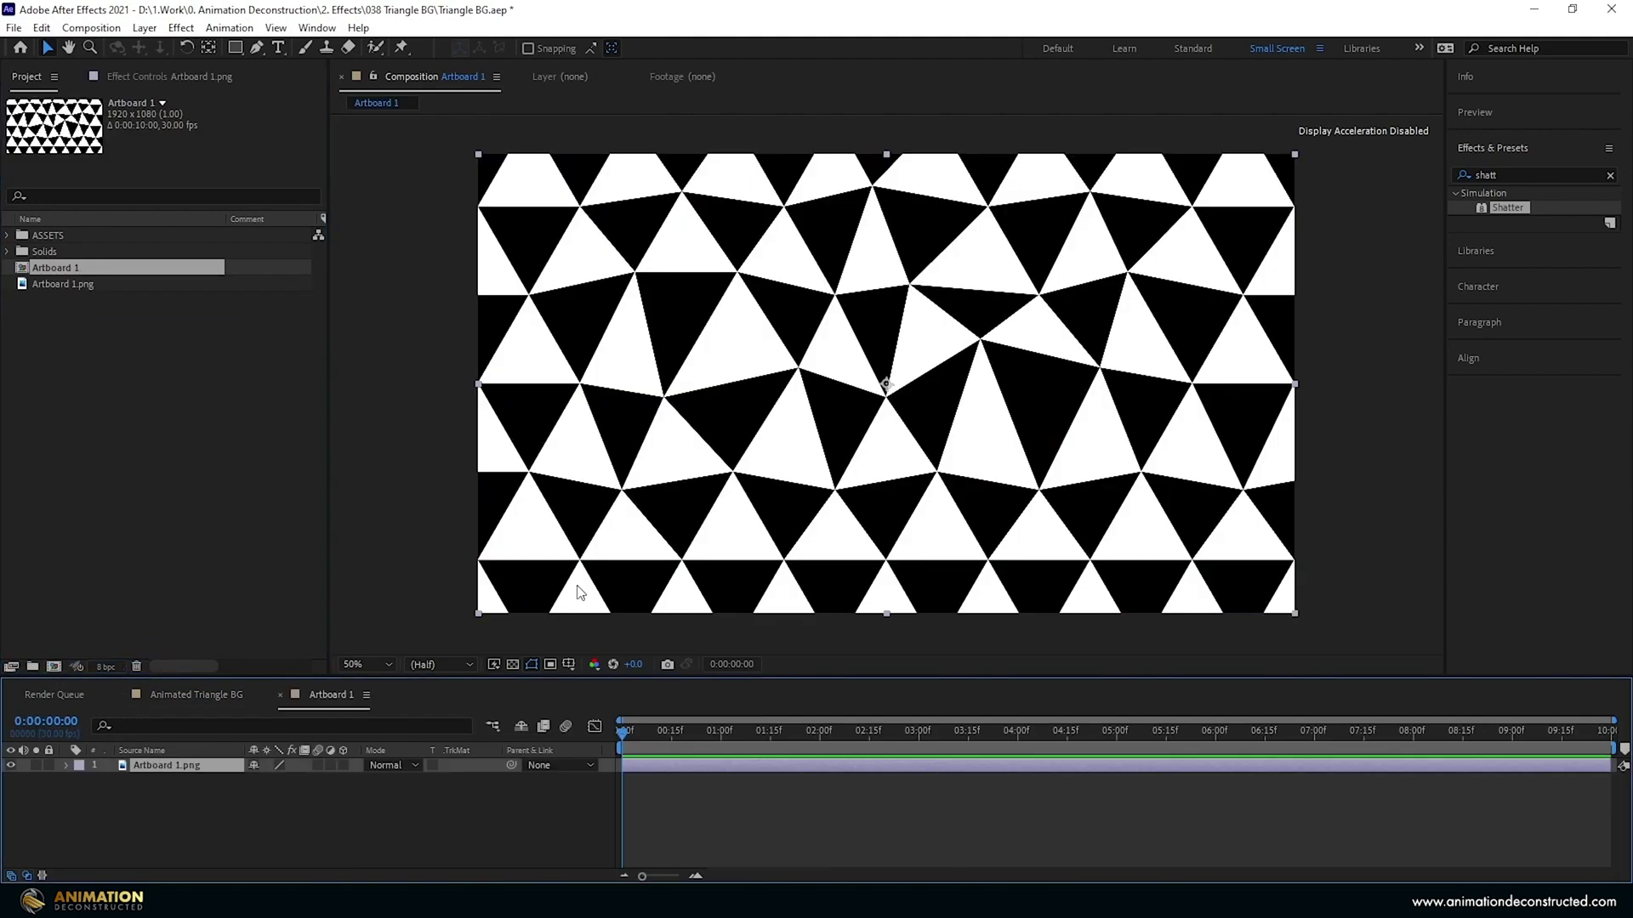
Rename the new Artboard 1 composition as Triangle BG in its composition settings.
key(ctrl+k)
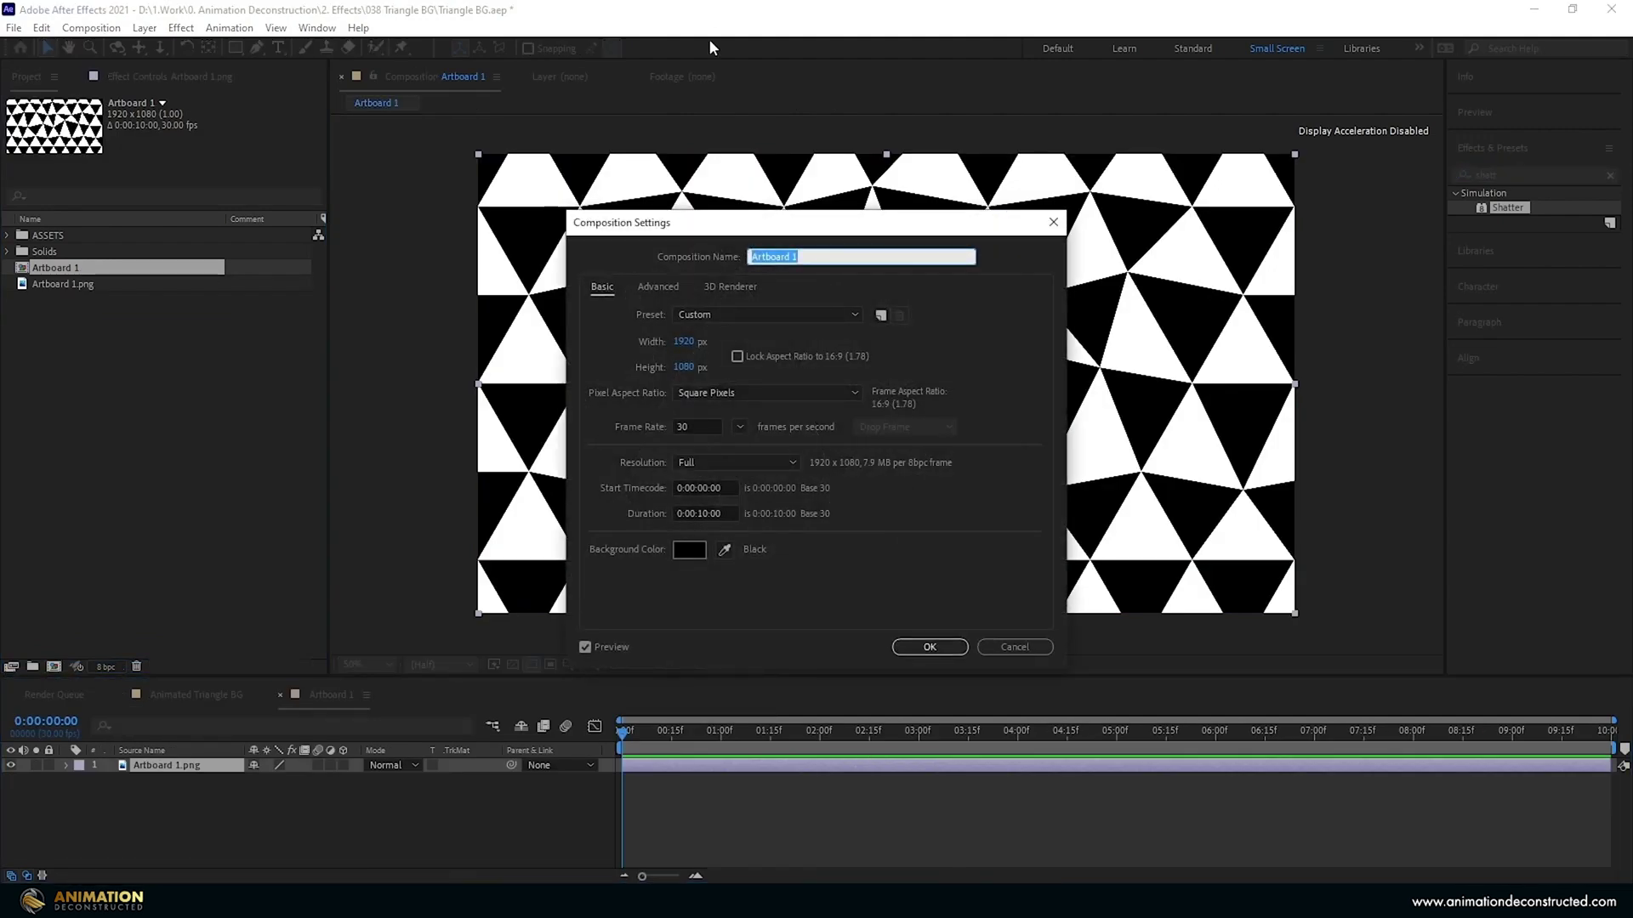
text(Triangle BG)
click(927, 648)
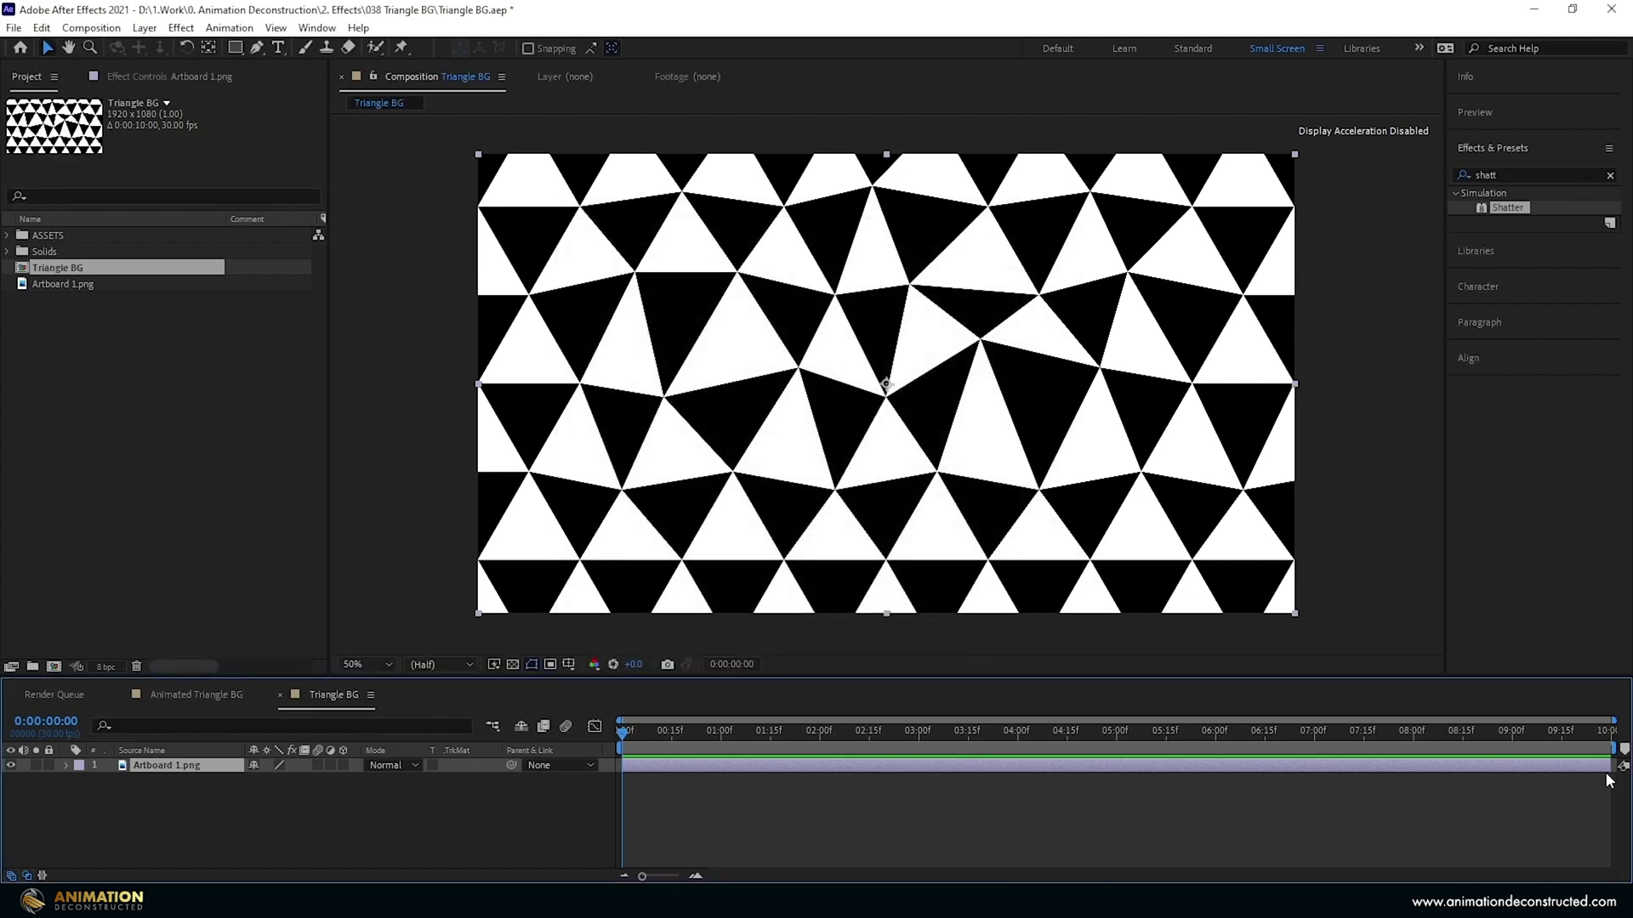
Scale the Artboard 1.png layer to 117.6% and rotate it 5° so it still covers the whole frame.
mouse_move(1605, 766)
mouse_down()
mouse_move(1118, 767)
mouse_move(1609, 767)
mouse_up()
key(s)
key(shift+r)
drag(271, 779, 277, 782)
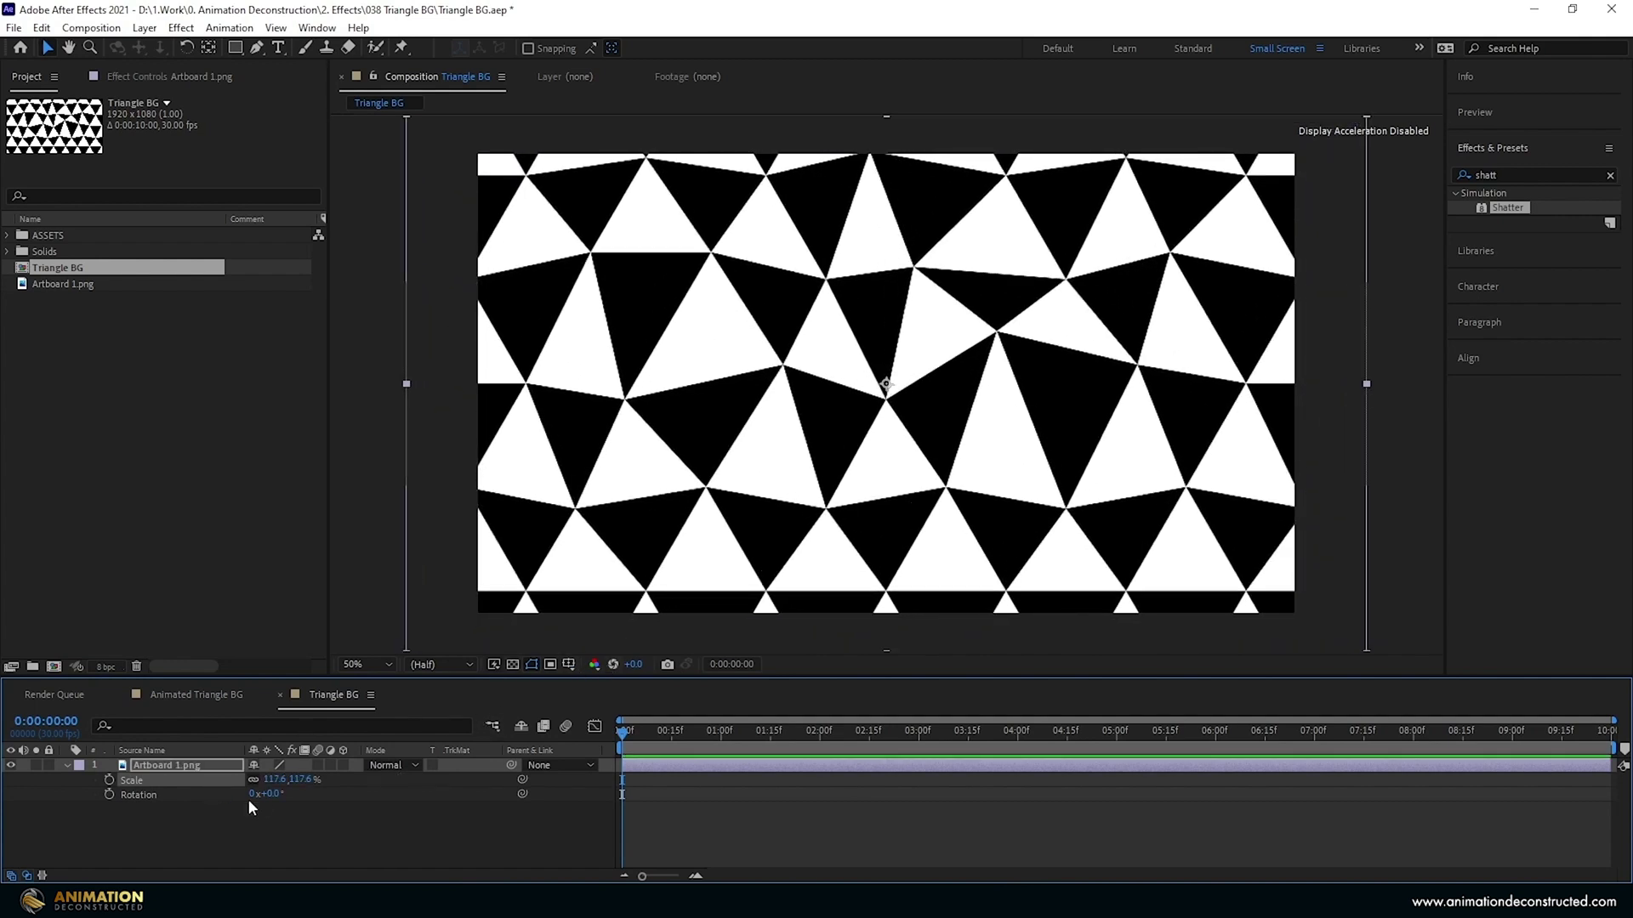
key(comma)
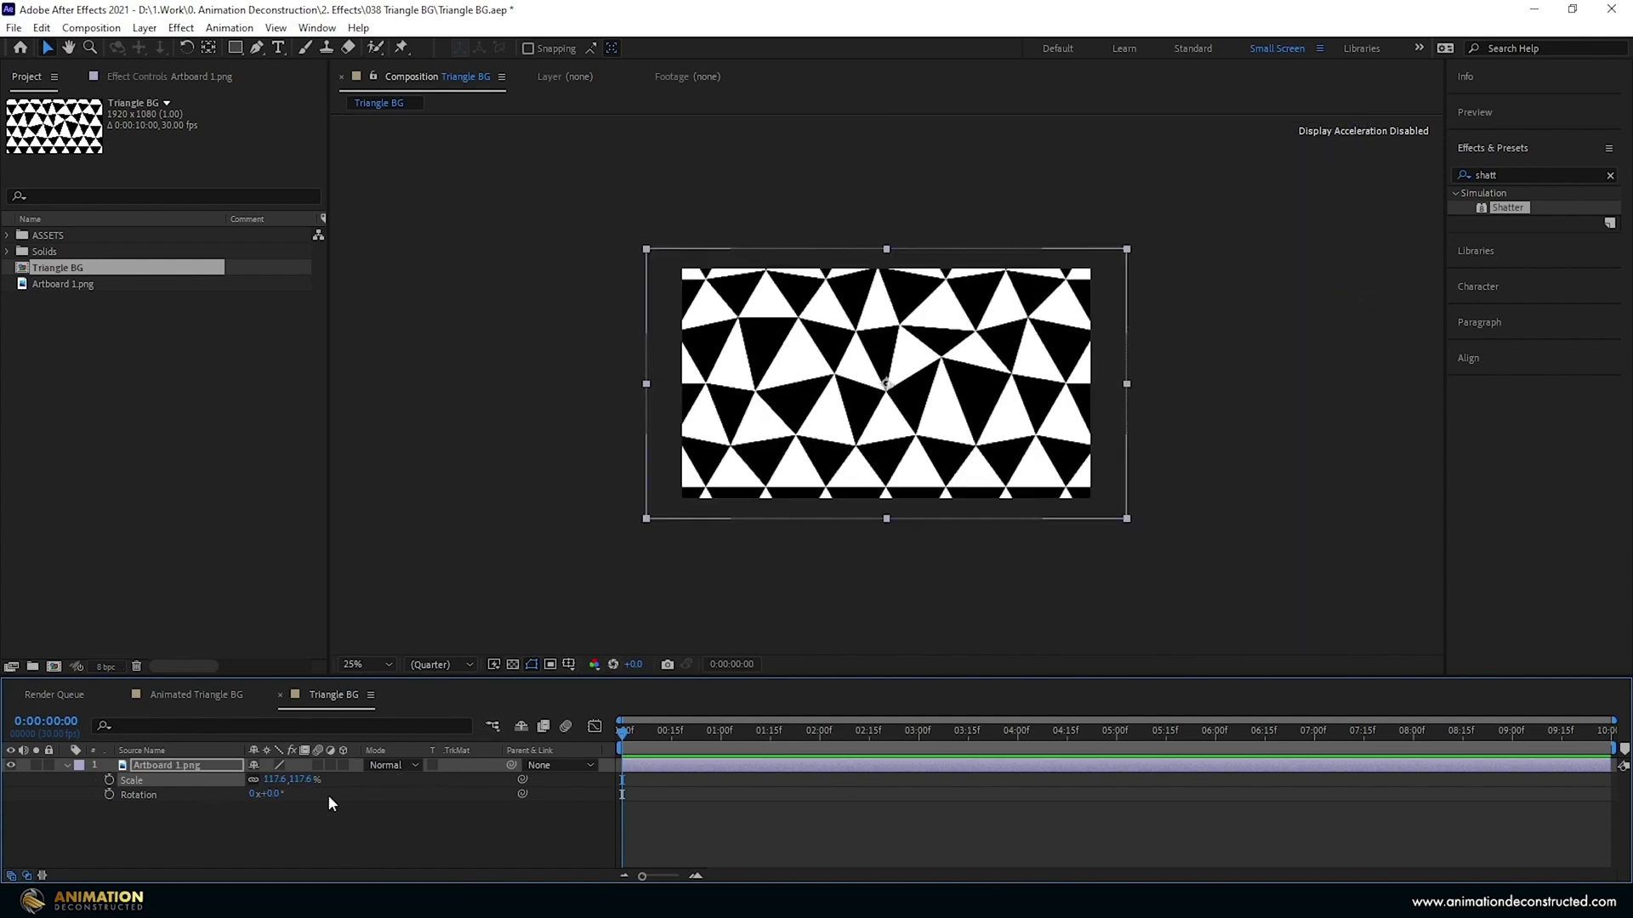
drag(274, 795, 315, 791)
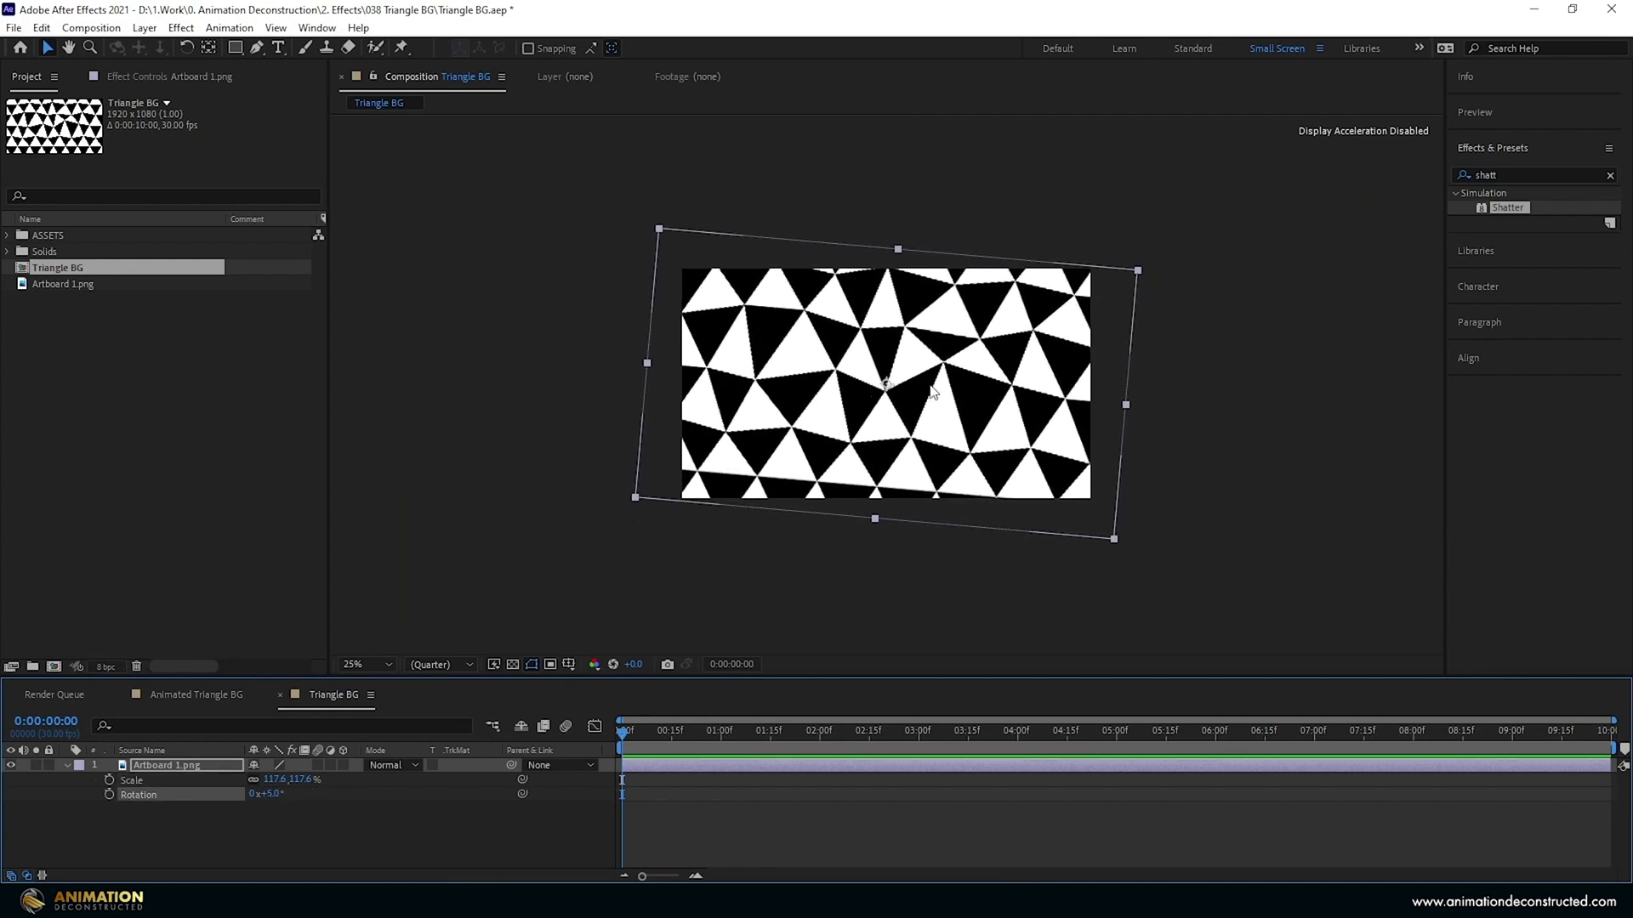
key(period)
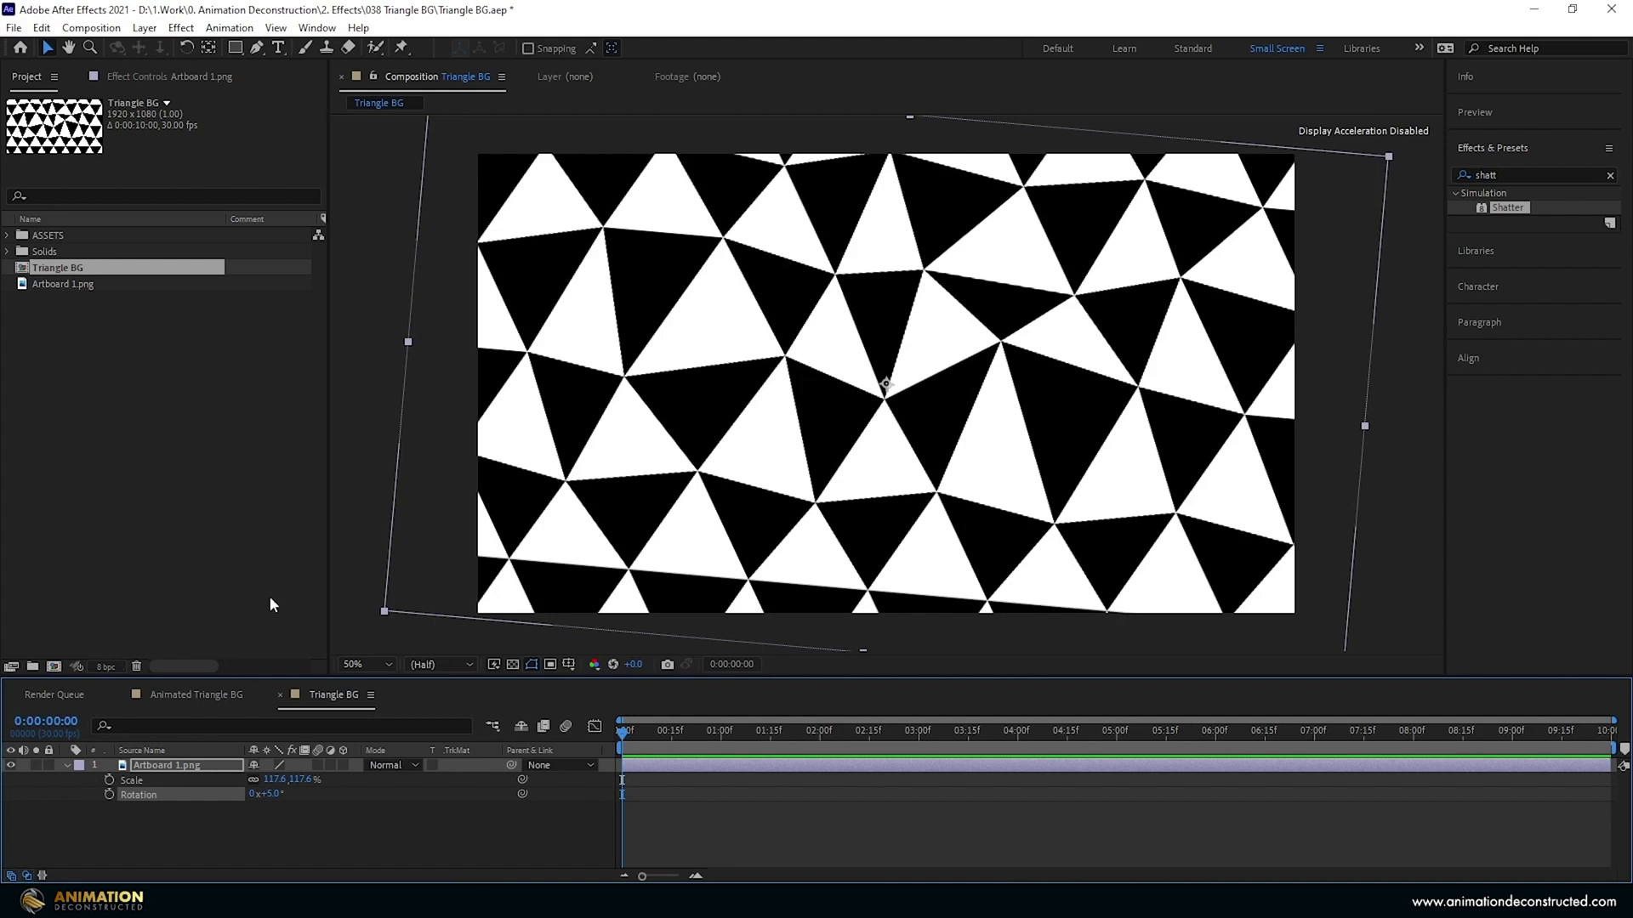
Create a new composition from Triangle BG and rename it Pattern.
drag(44, 274, 53, 663)
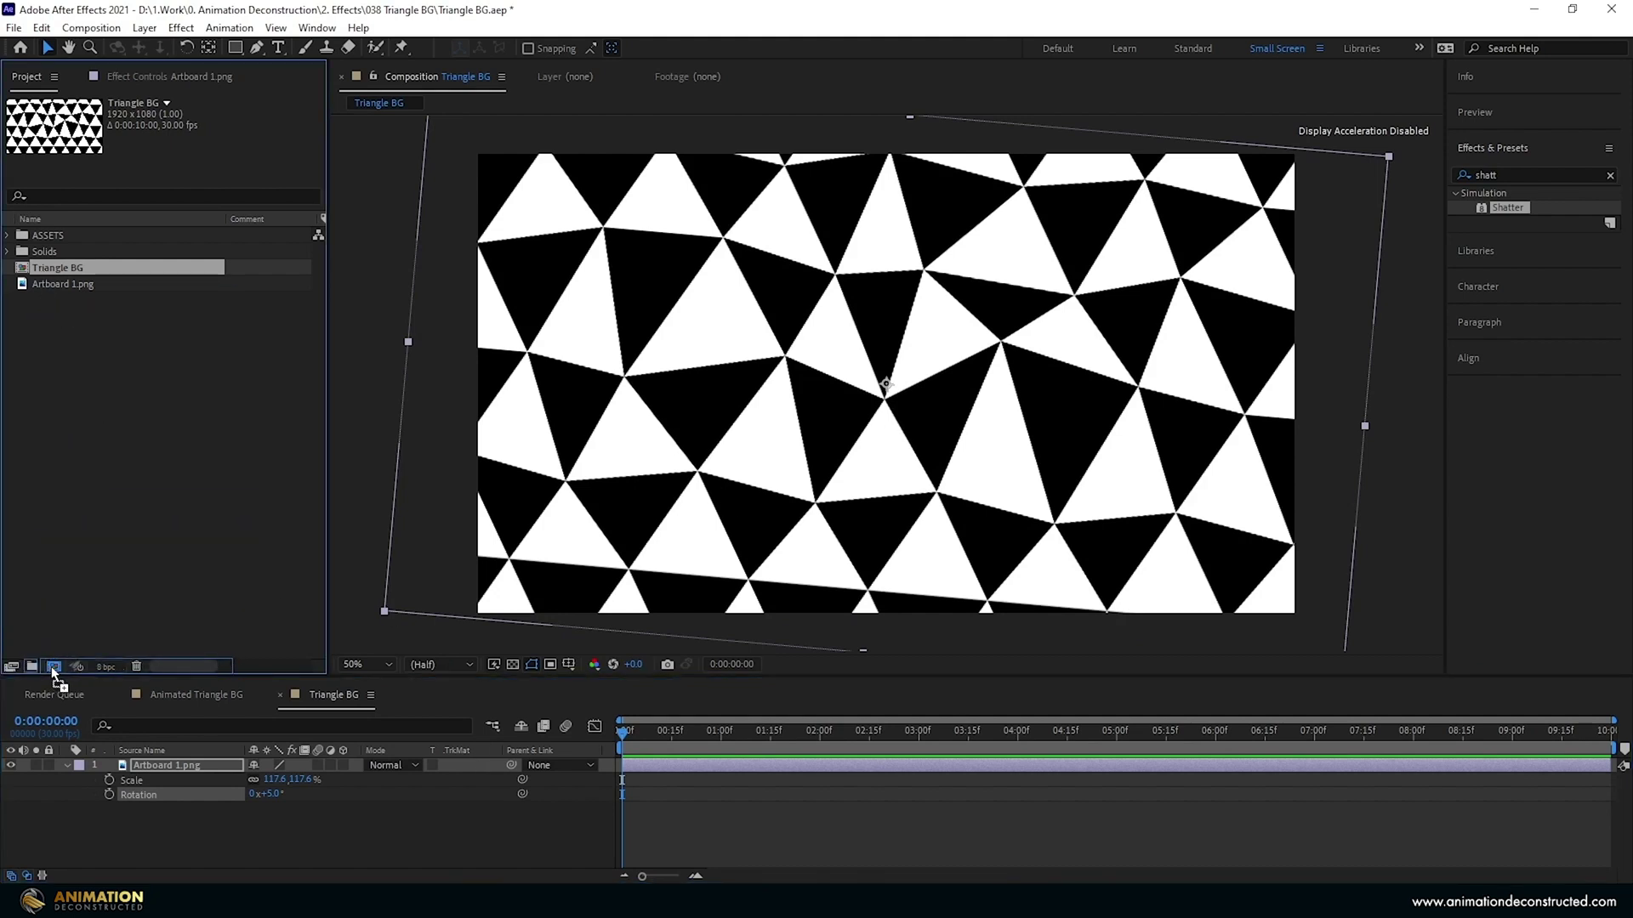
click(108, 288)
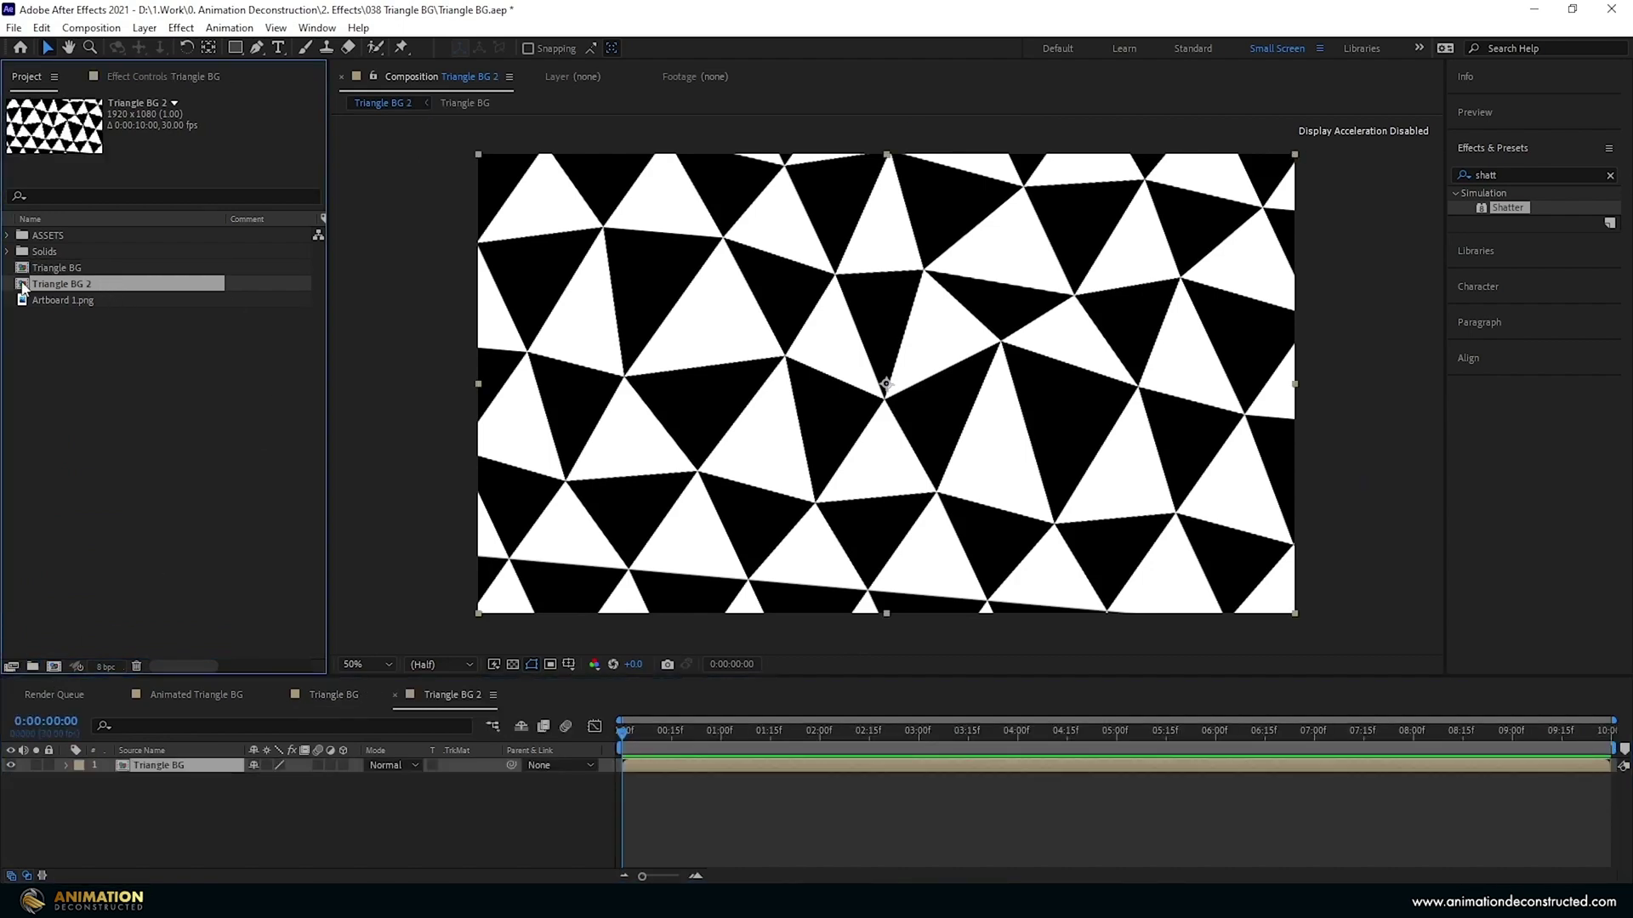
key(Return)
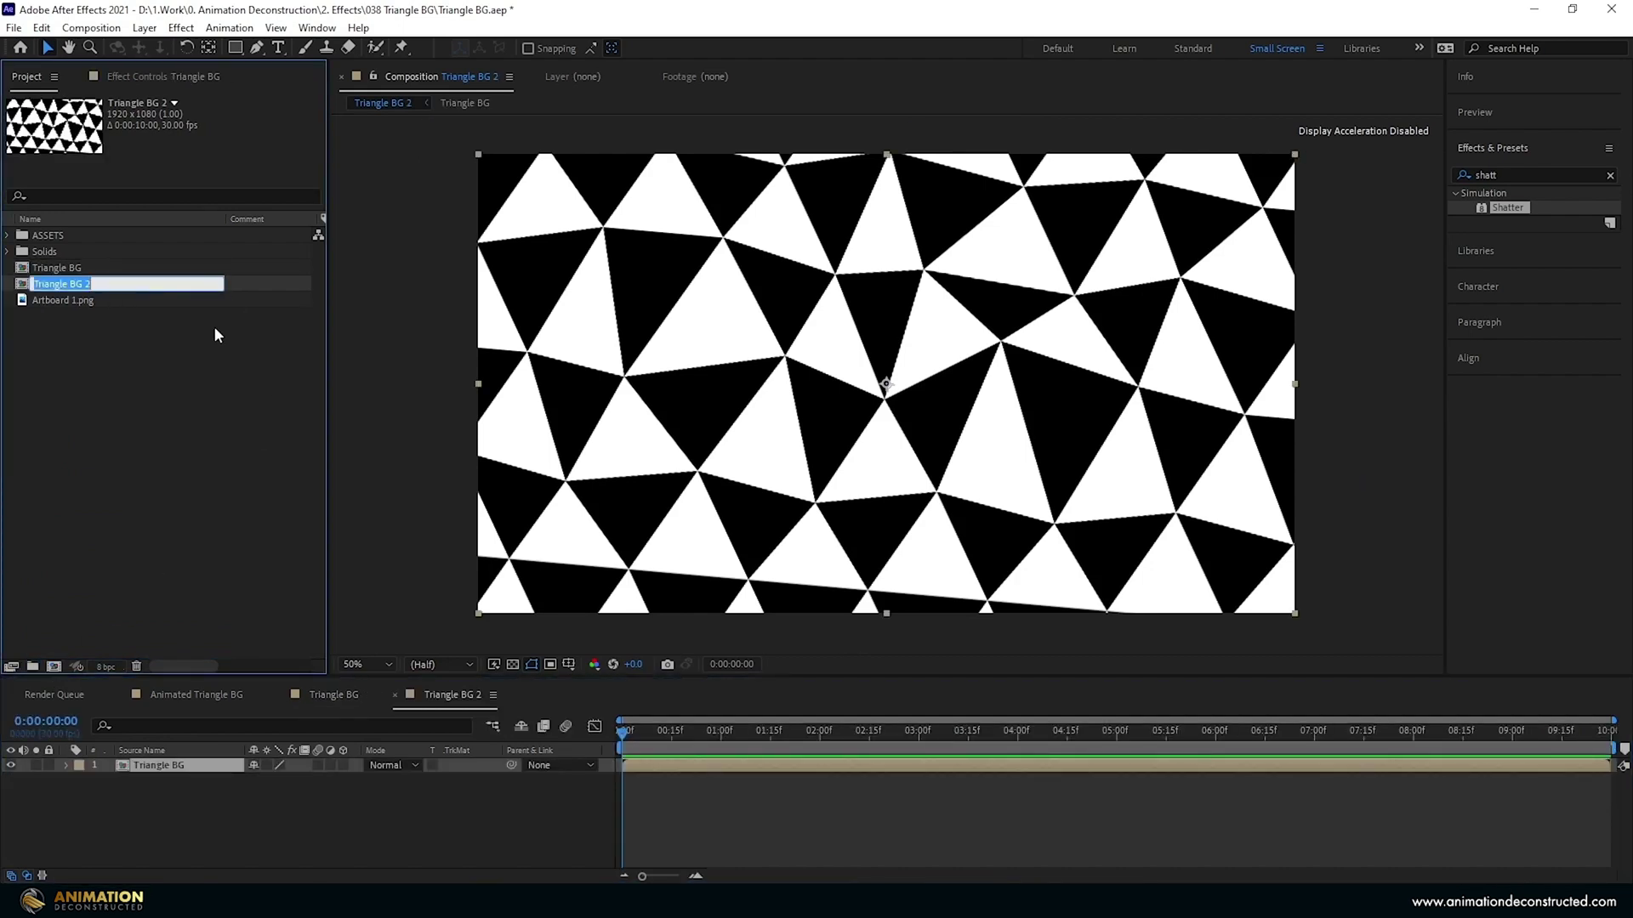
text(Pattern)
key(Return)
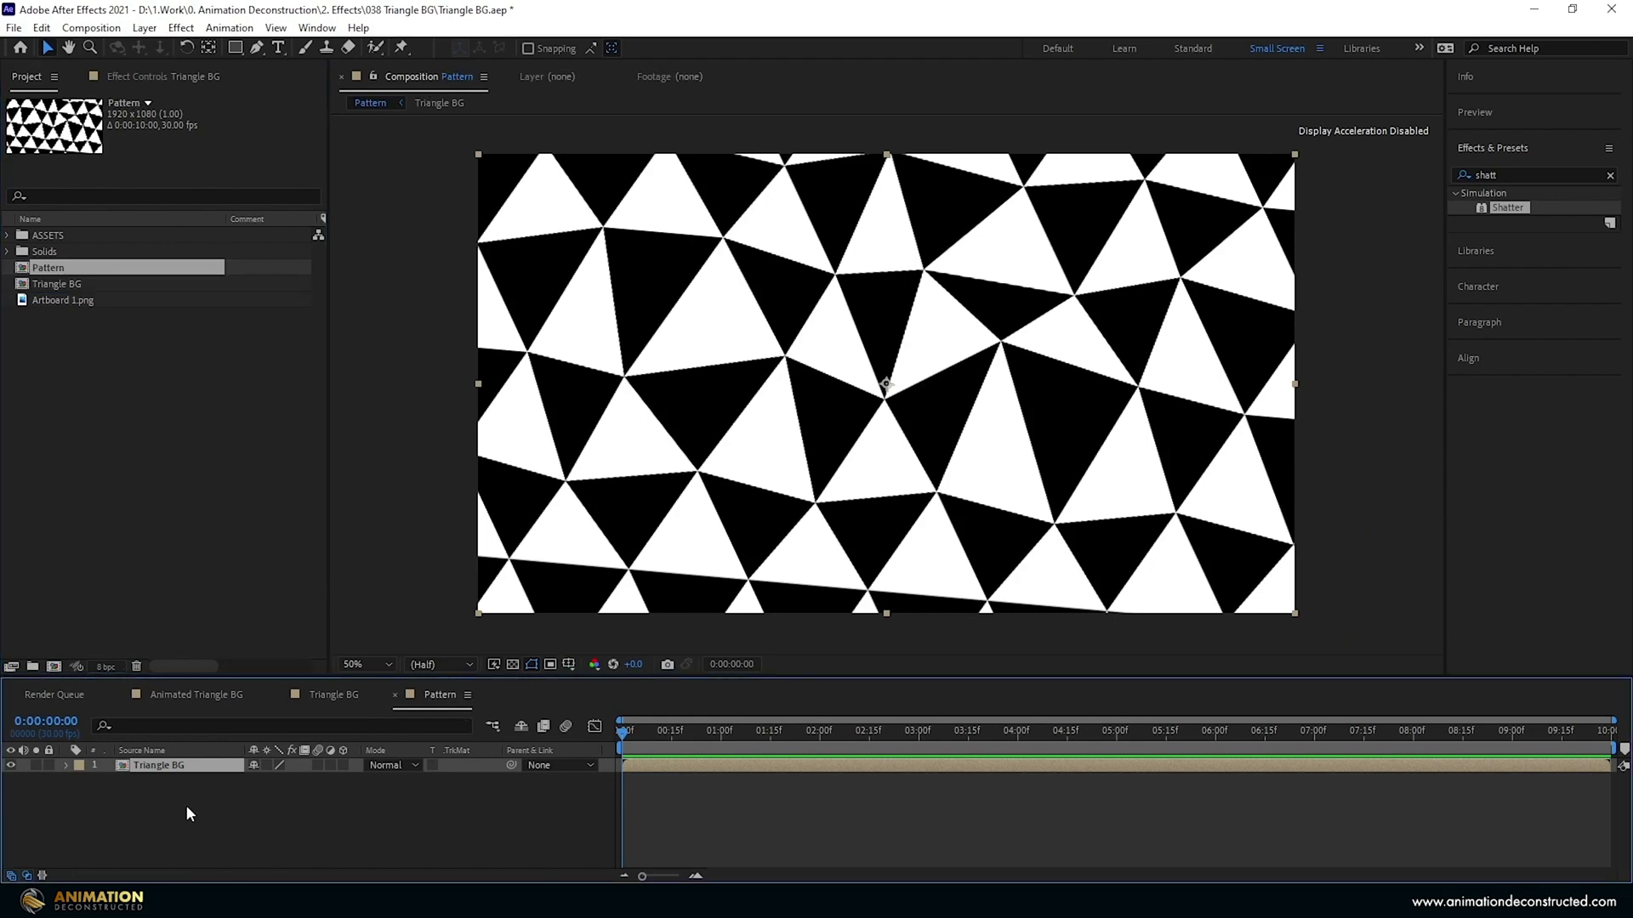
Hide the Triangle BG layer in Pattern and add a 1920 x 1080 px solid coloured dark blue #090042.
click(11, 765)
right_click(136, 797)
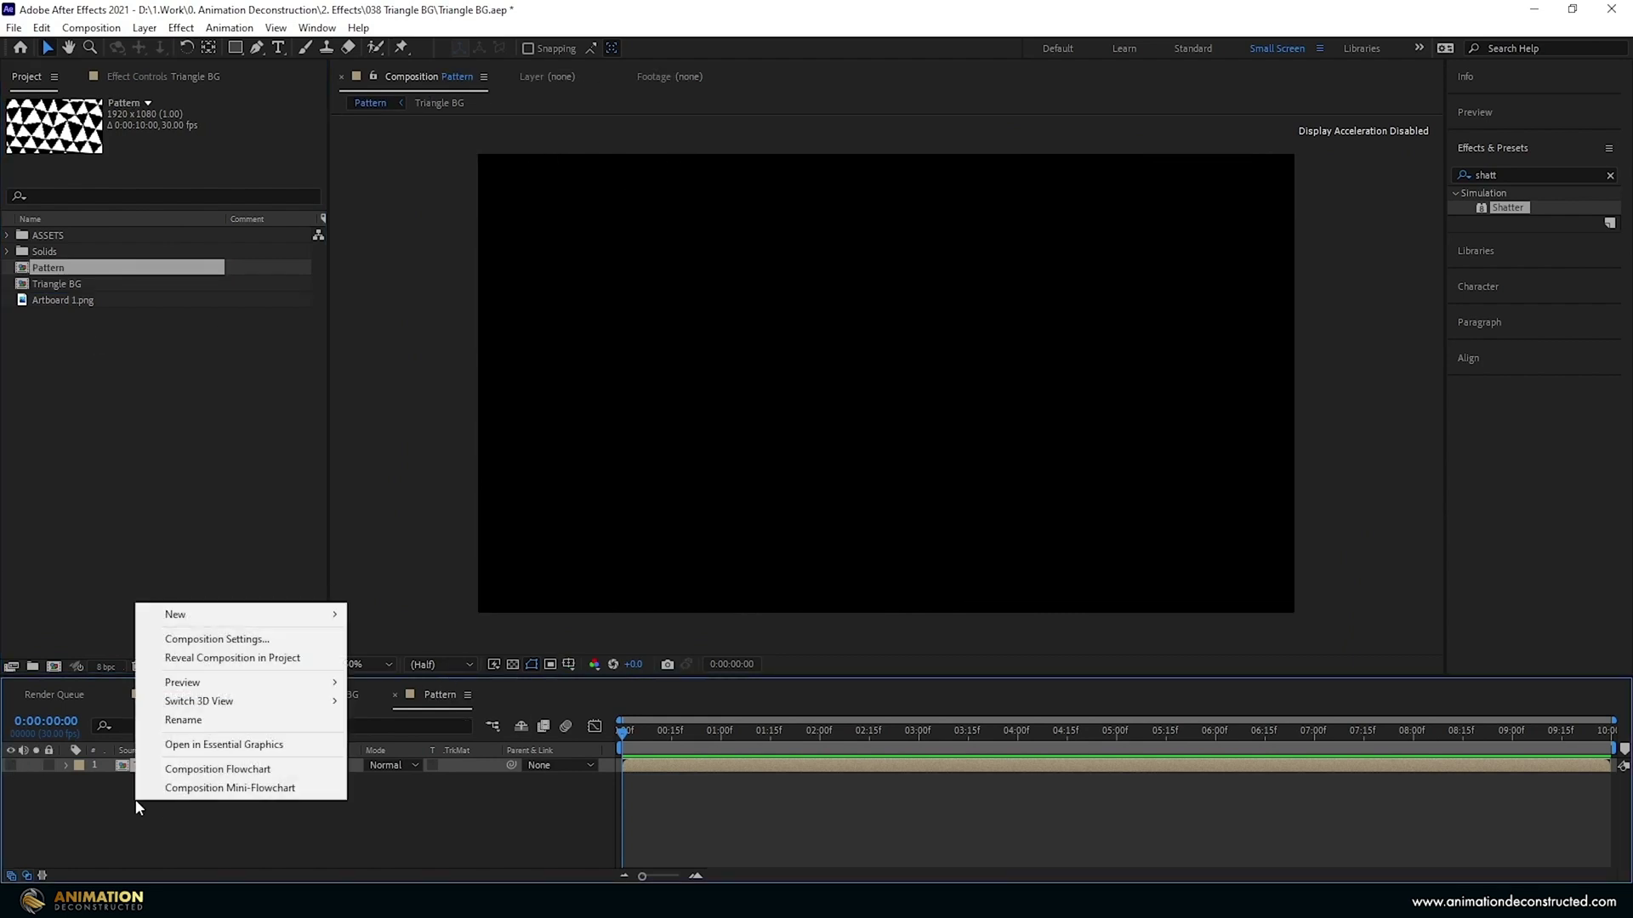
mouse_move(190, 615)
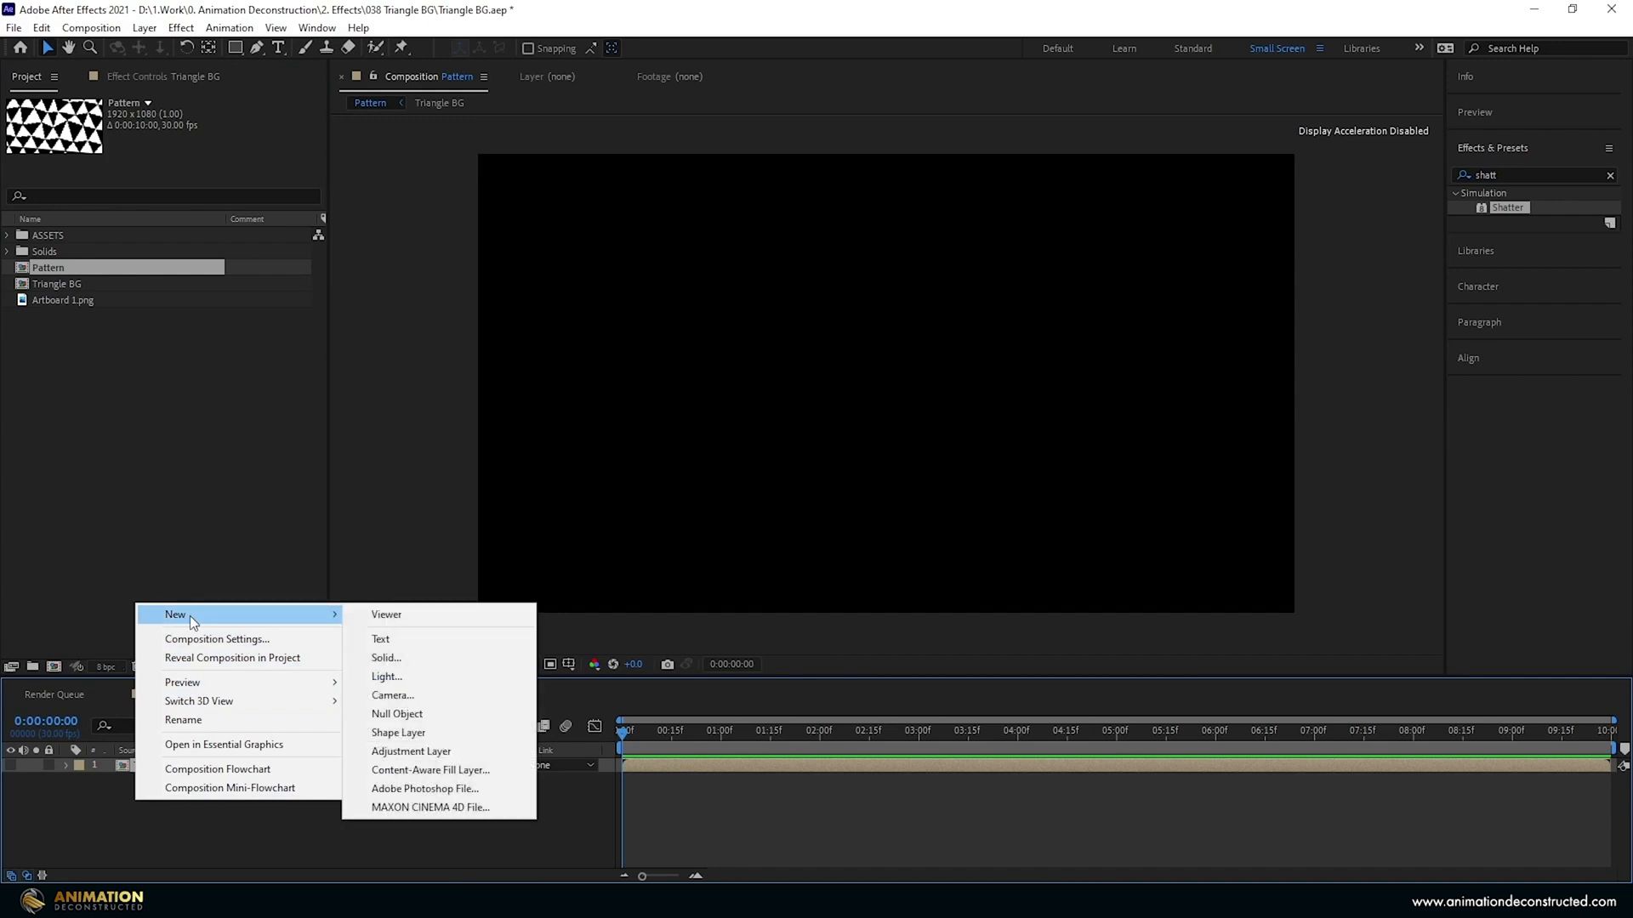
click(456, 657)
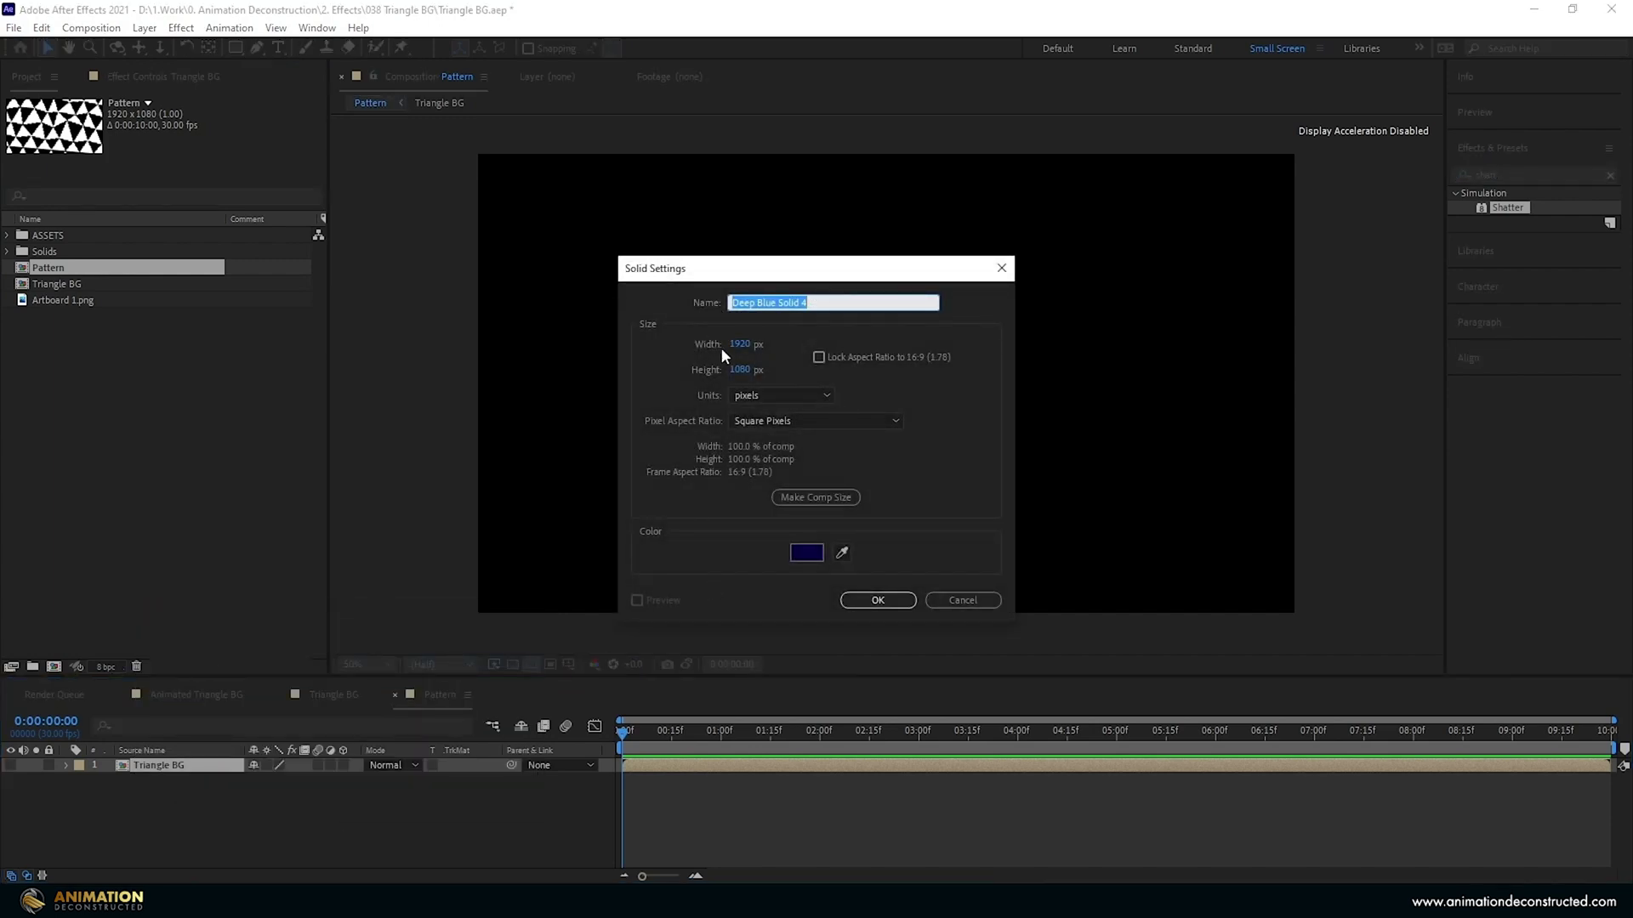
click(799, 554)
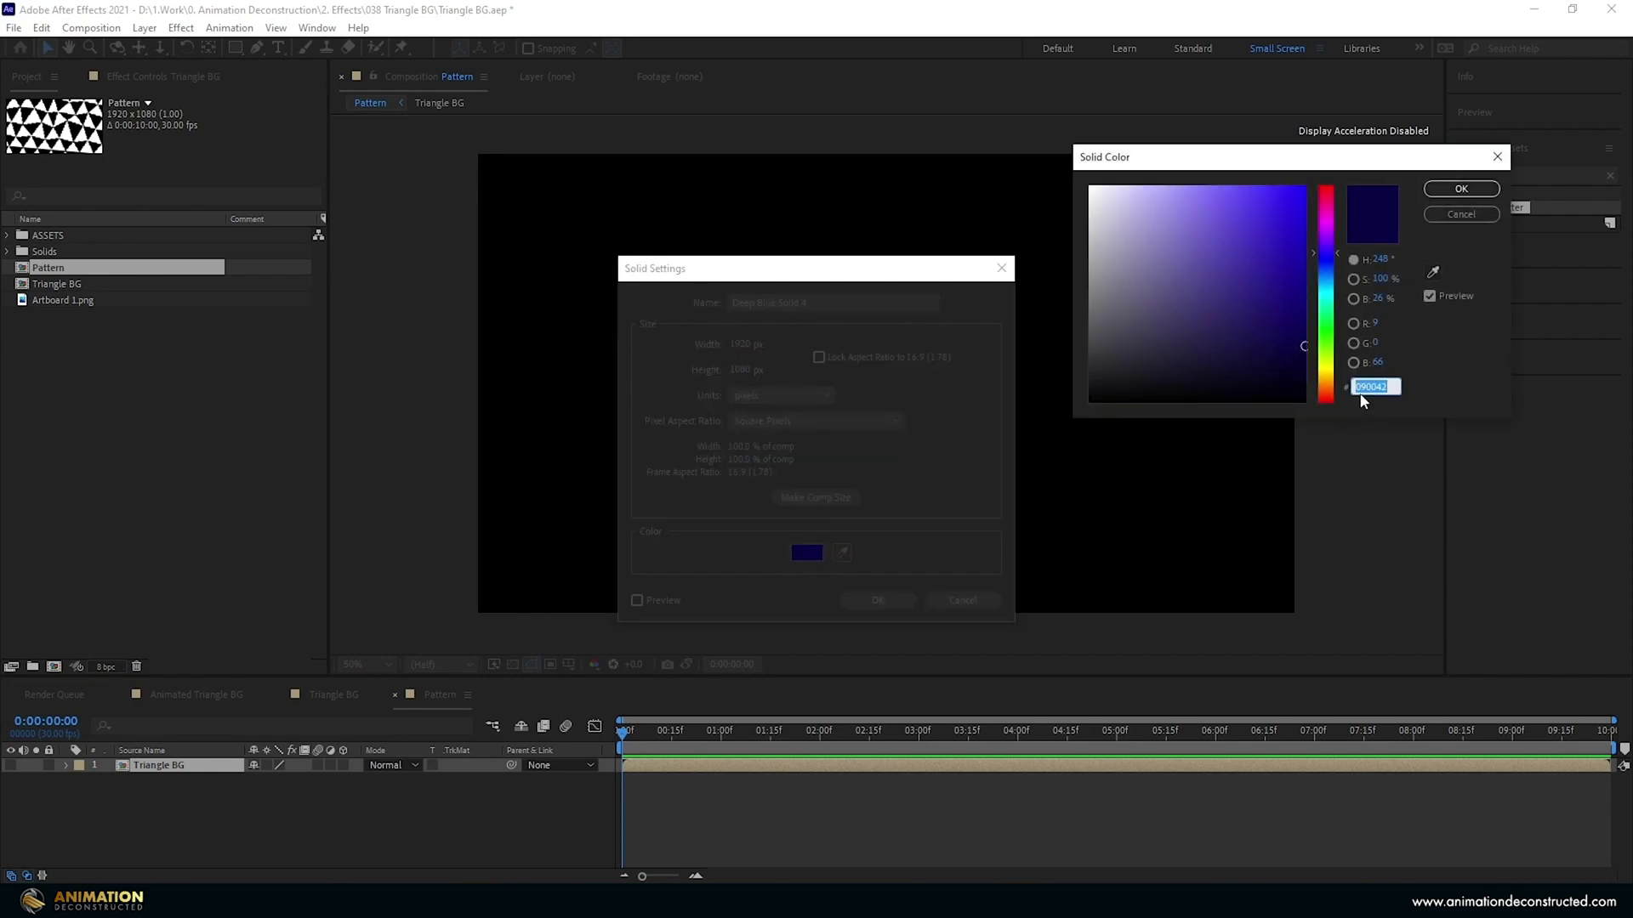
key(Return)
click(876, 598)
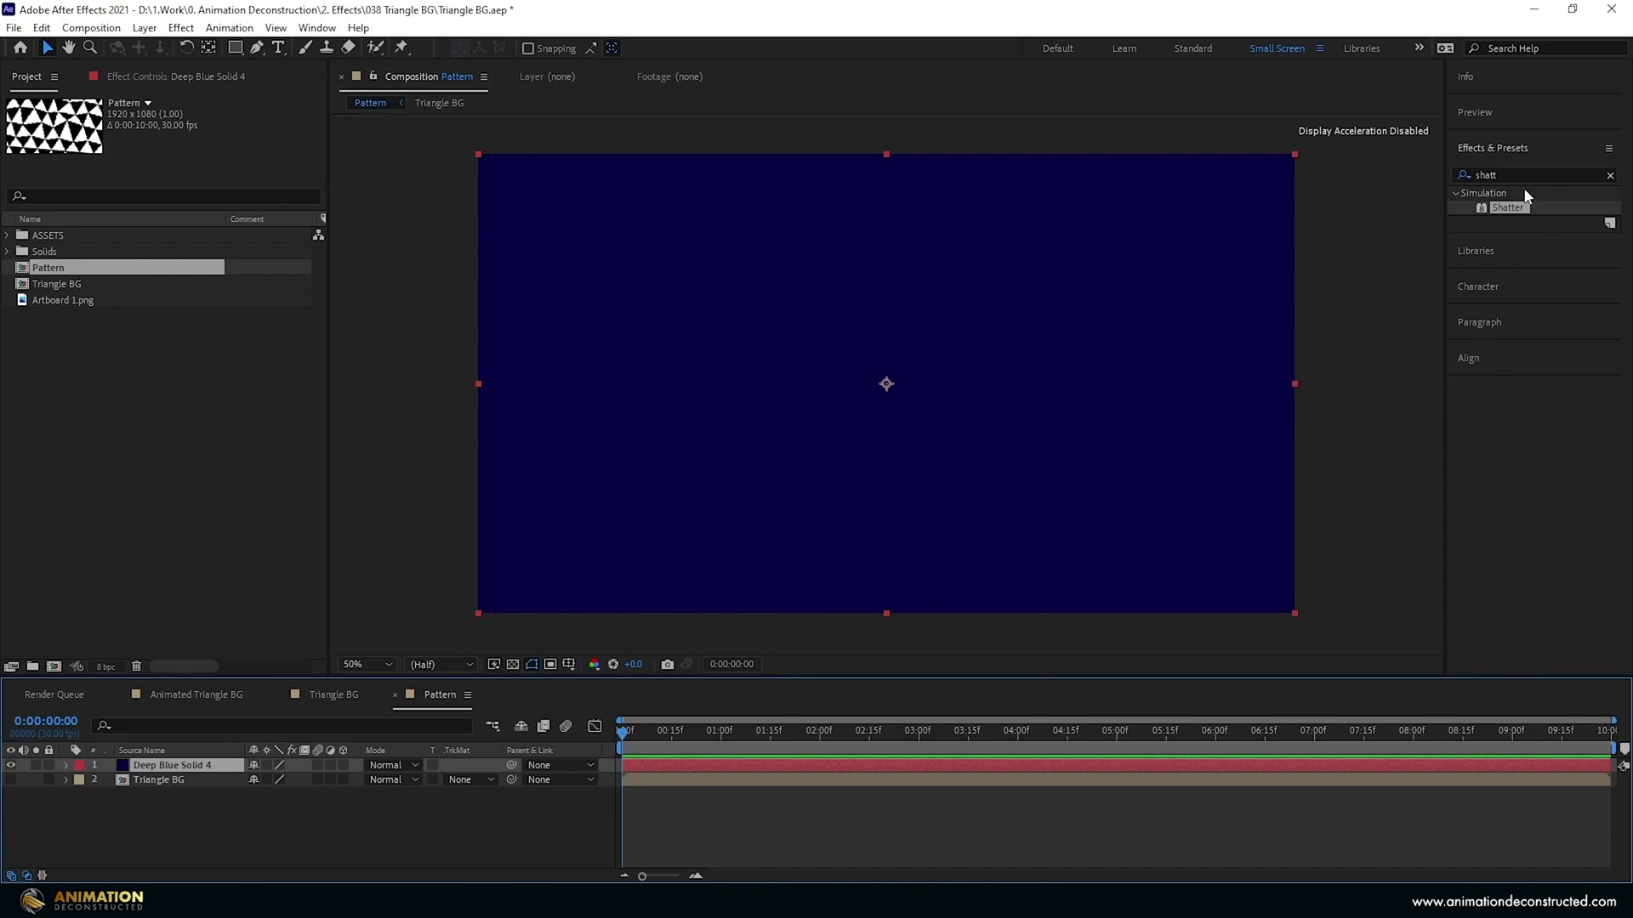
Find the Shatter effect and apply it to the deep blue solid.
click(1505, 173)
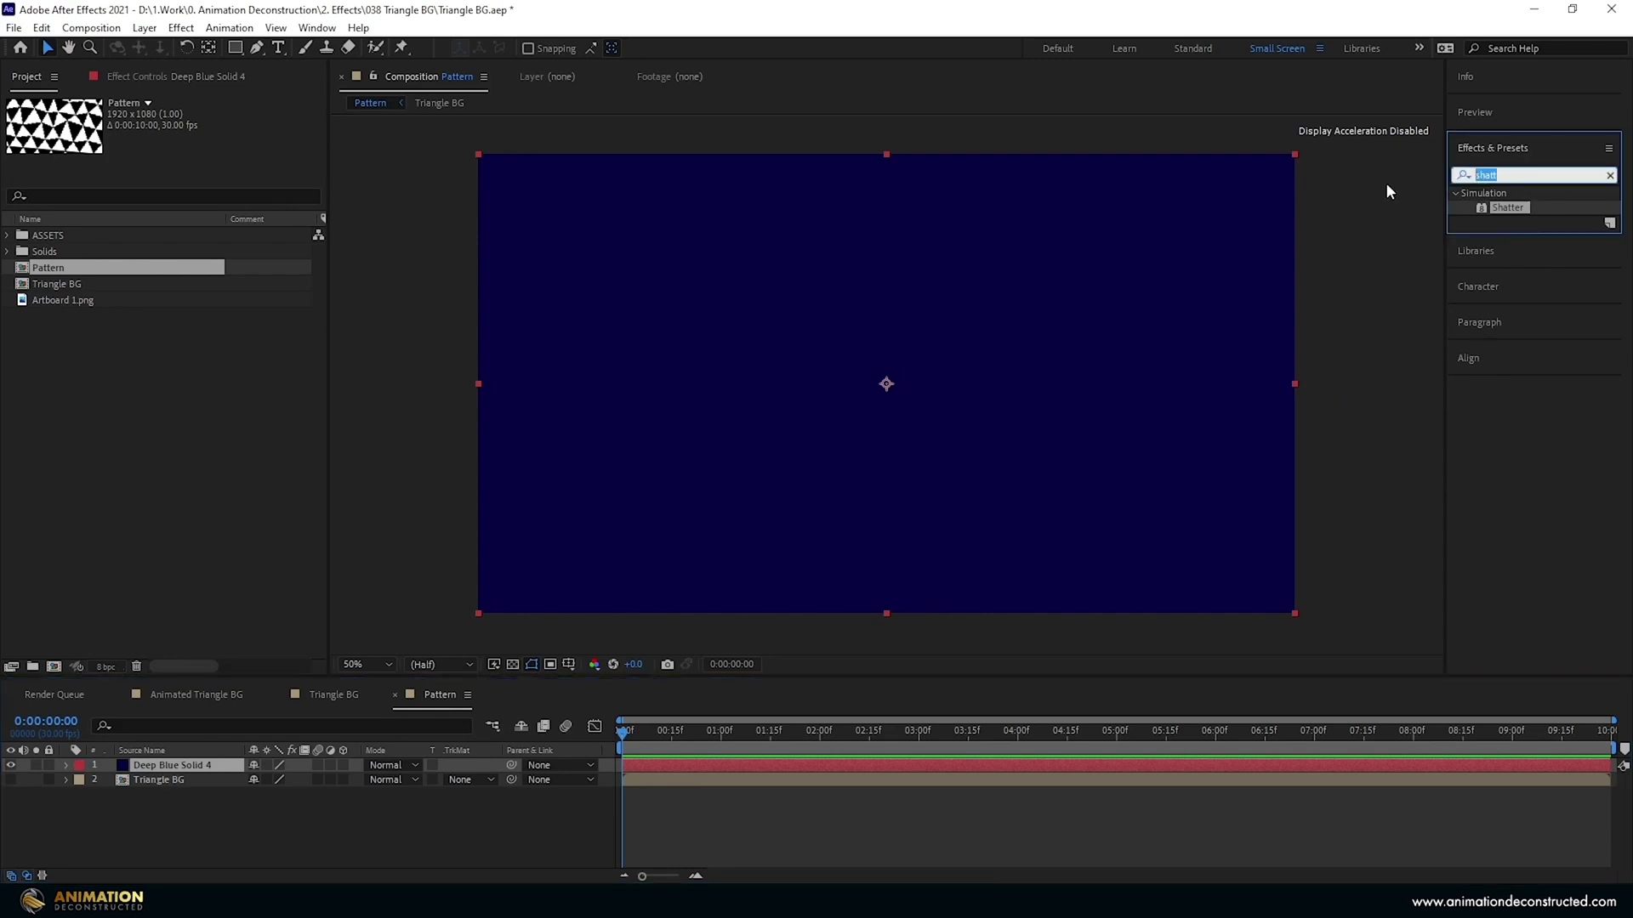
text(shatt)
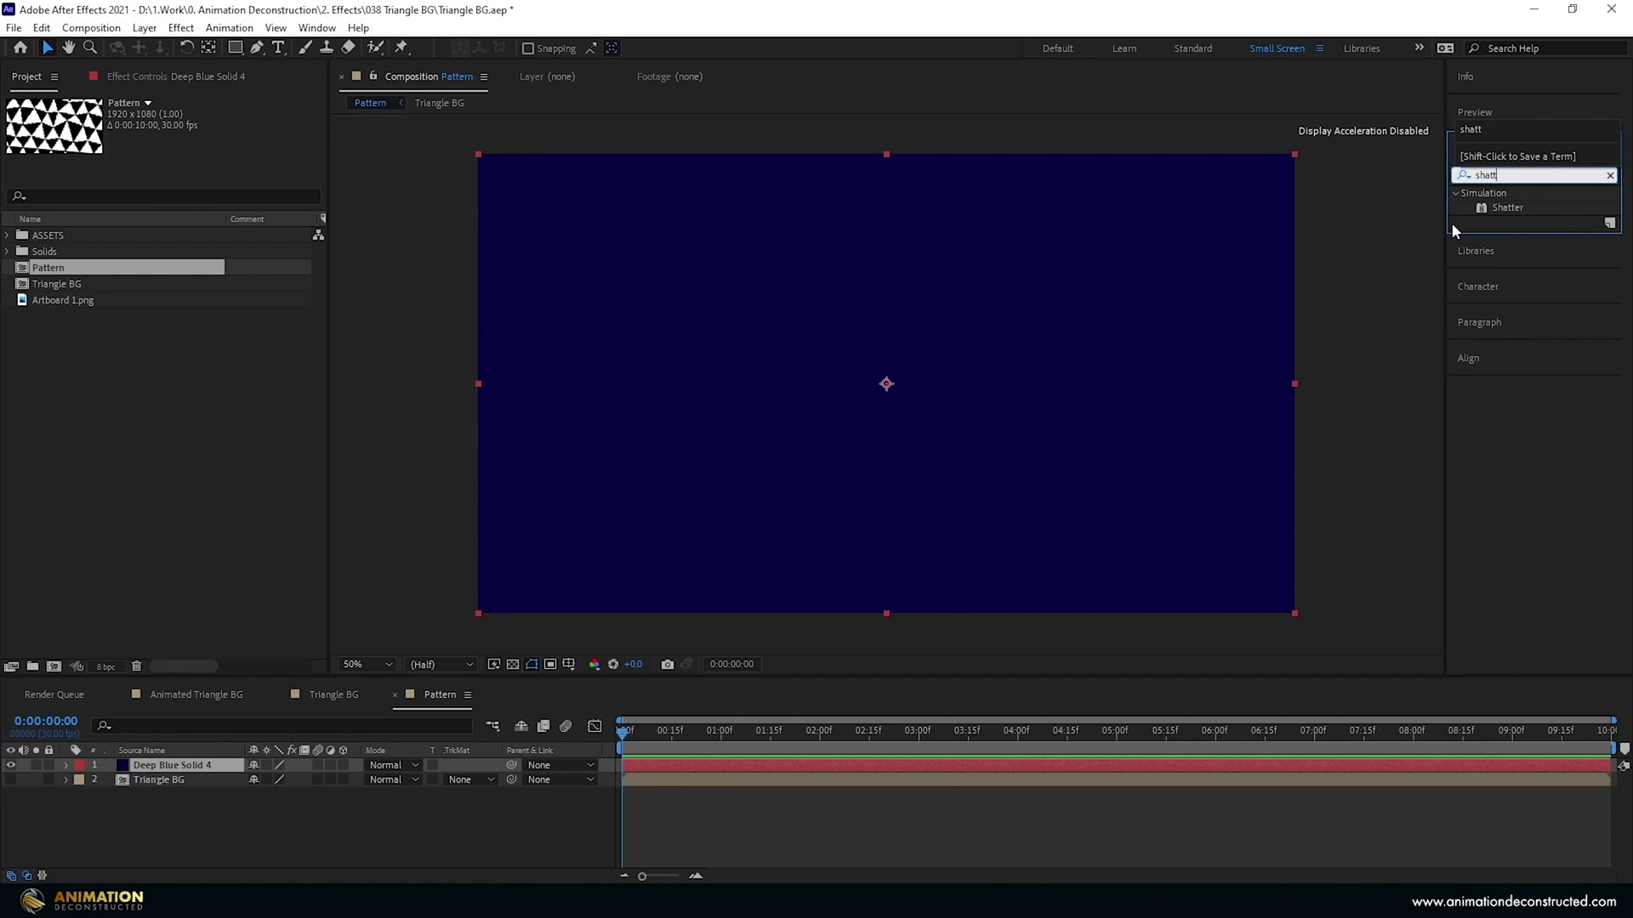
double_click(1504, 207)
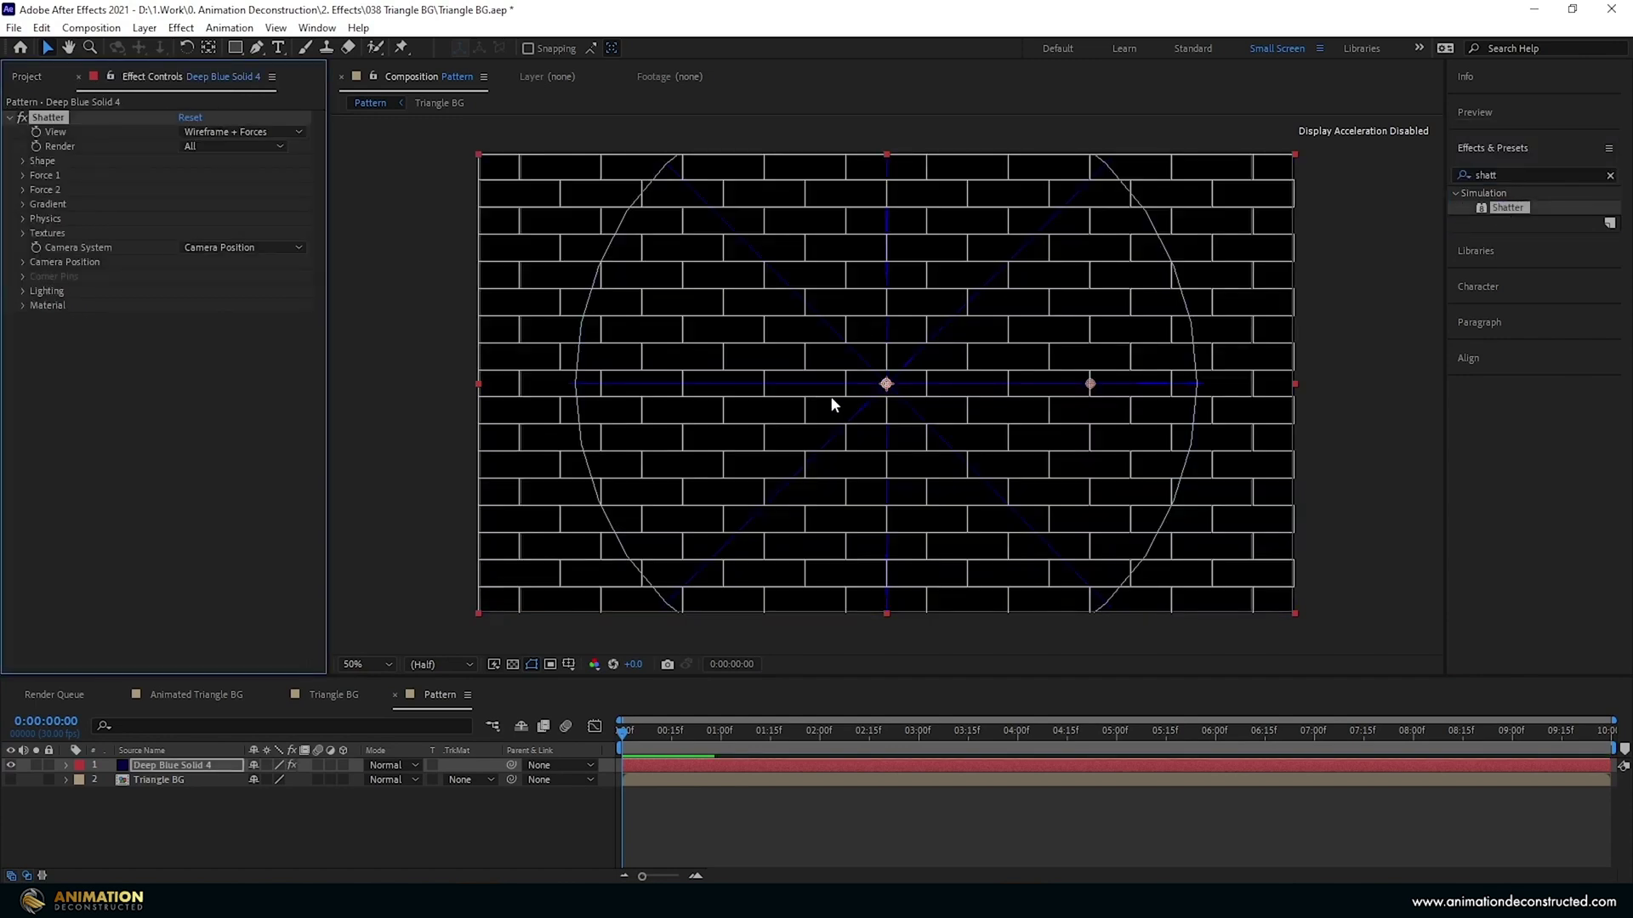
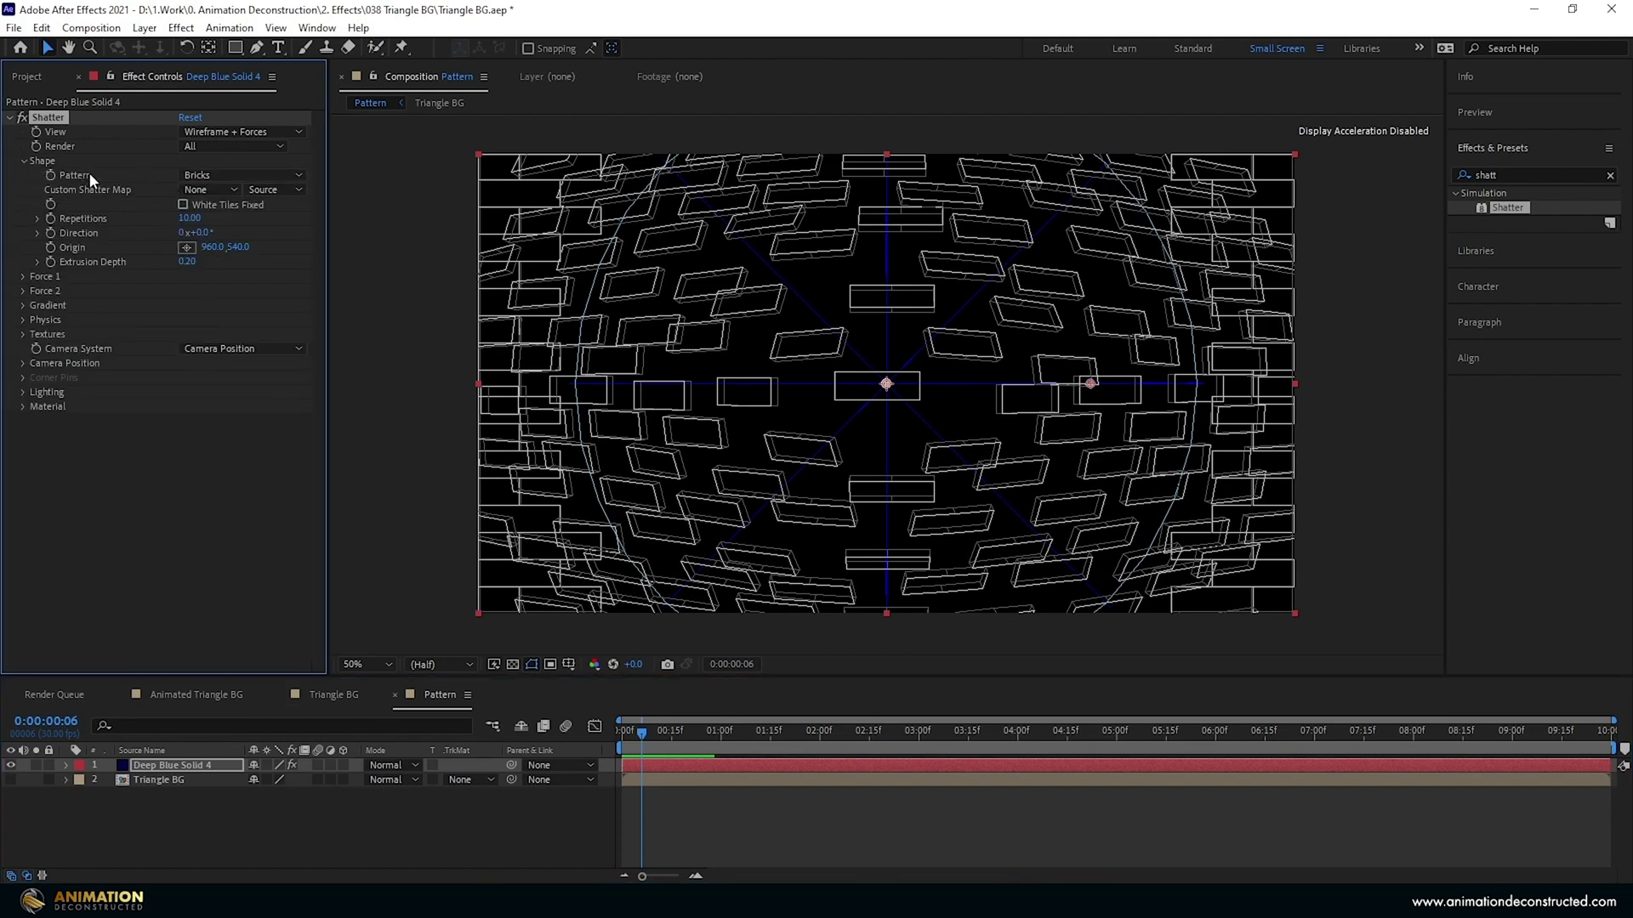
Try Shatter's Glass pattern, then set the pattern to Custom with the Triangle BG layer as the custom shatter map.
click(216, 175)
click(243, 313)
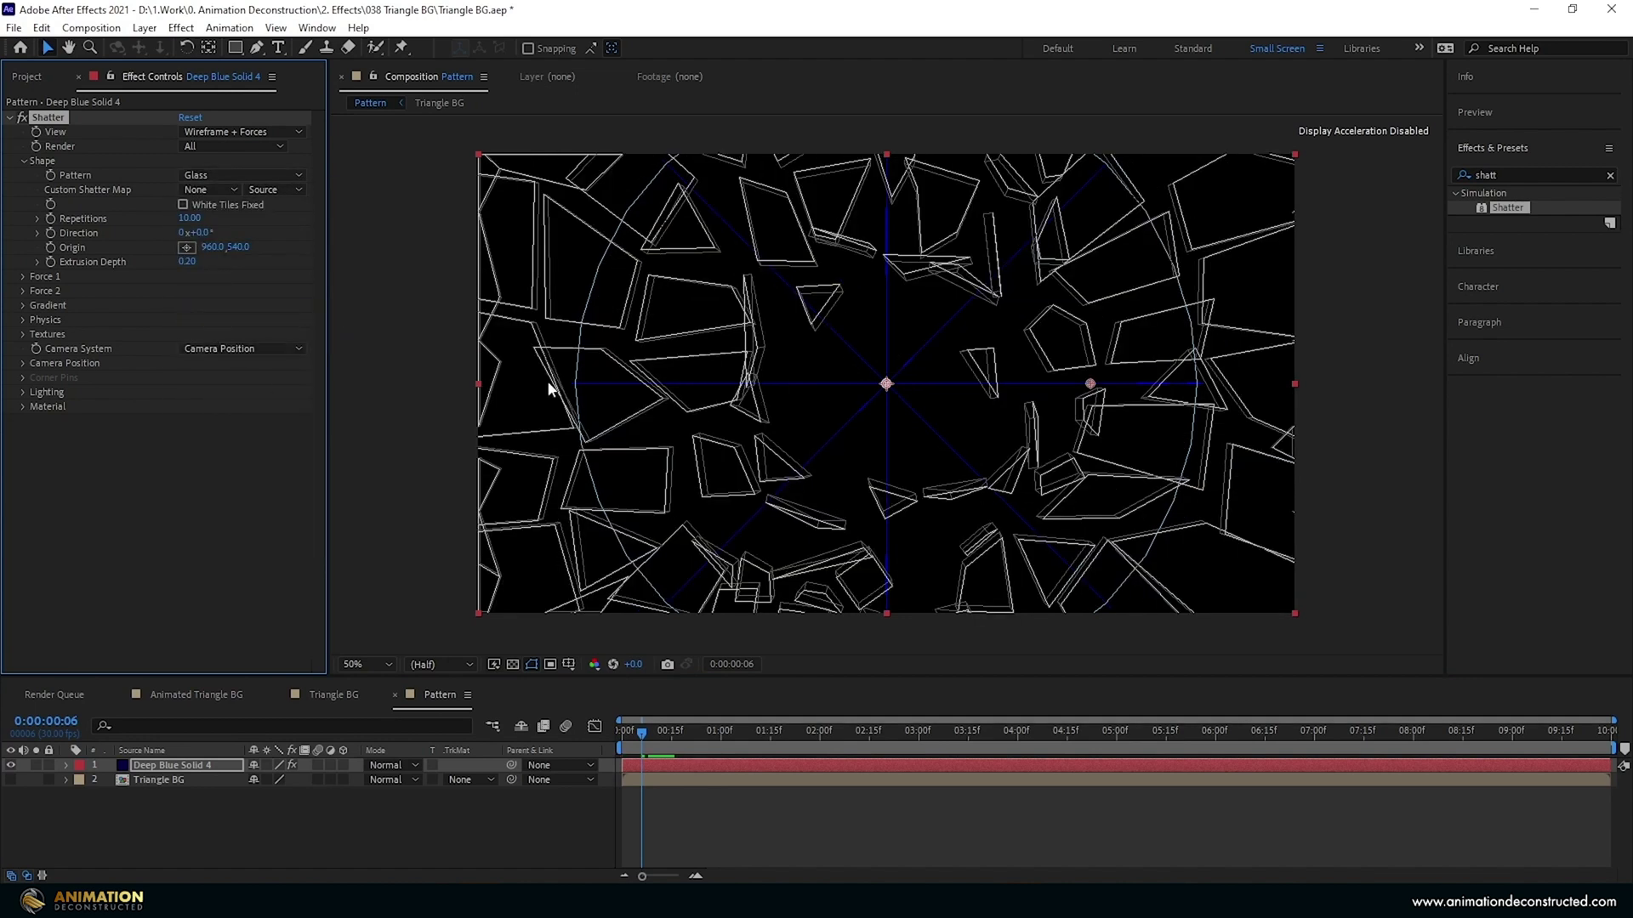
click(247, 176)
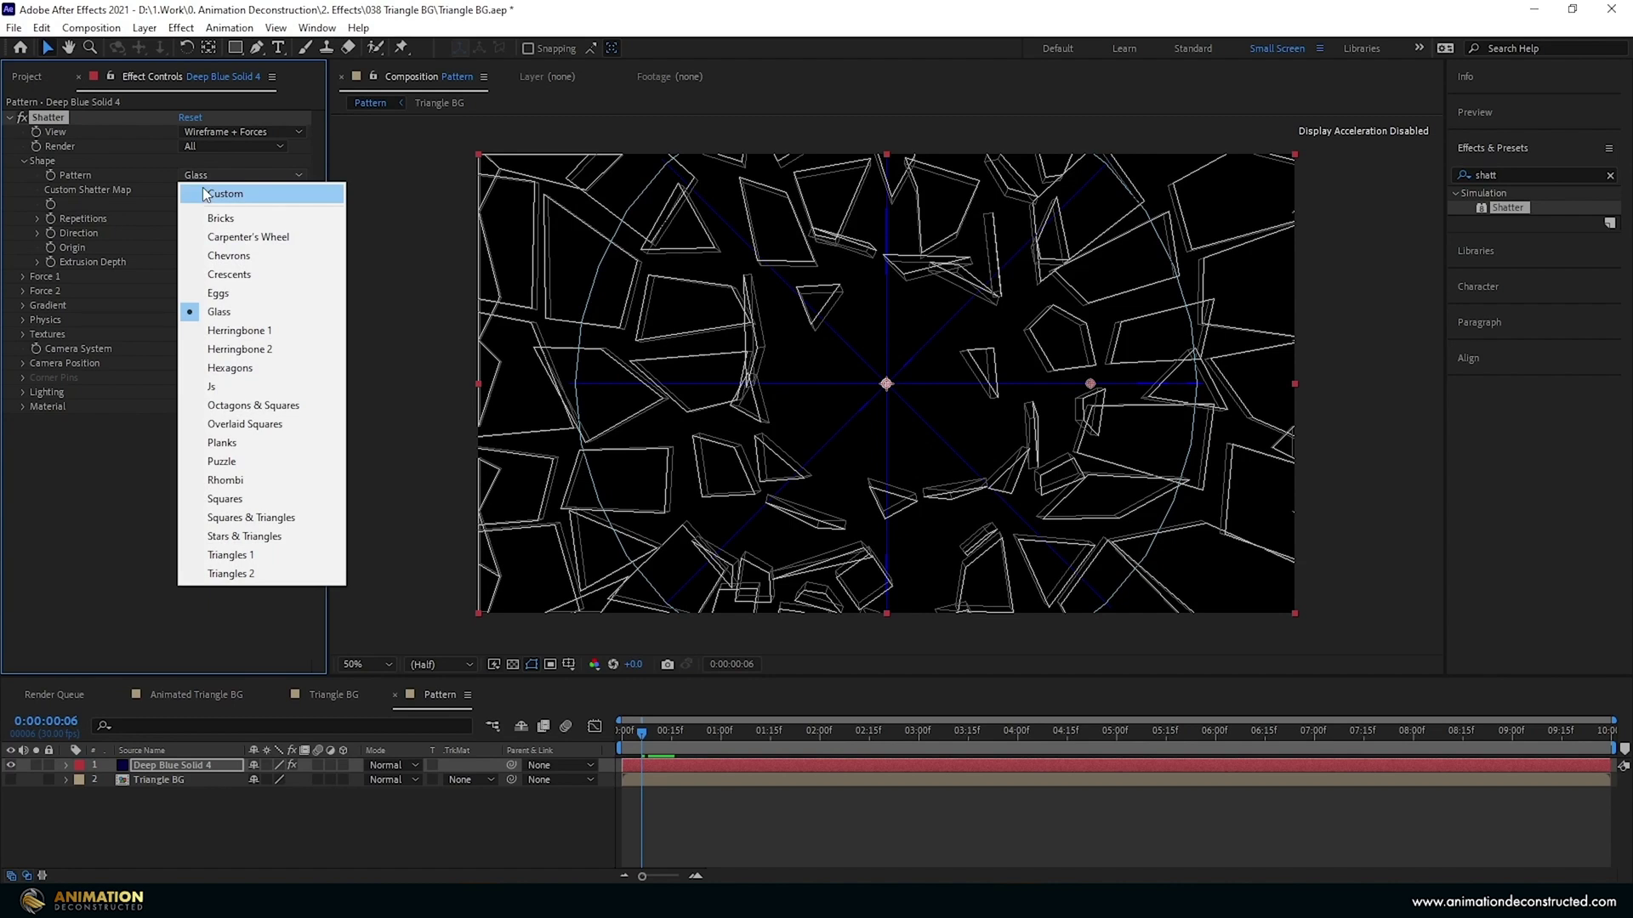
click(220, 193)
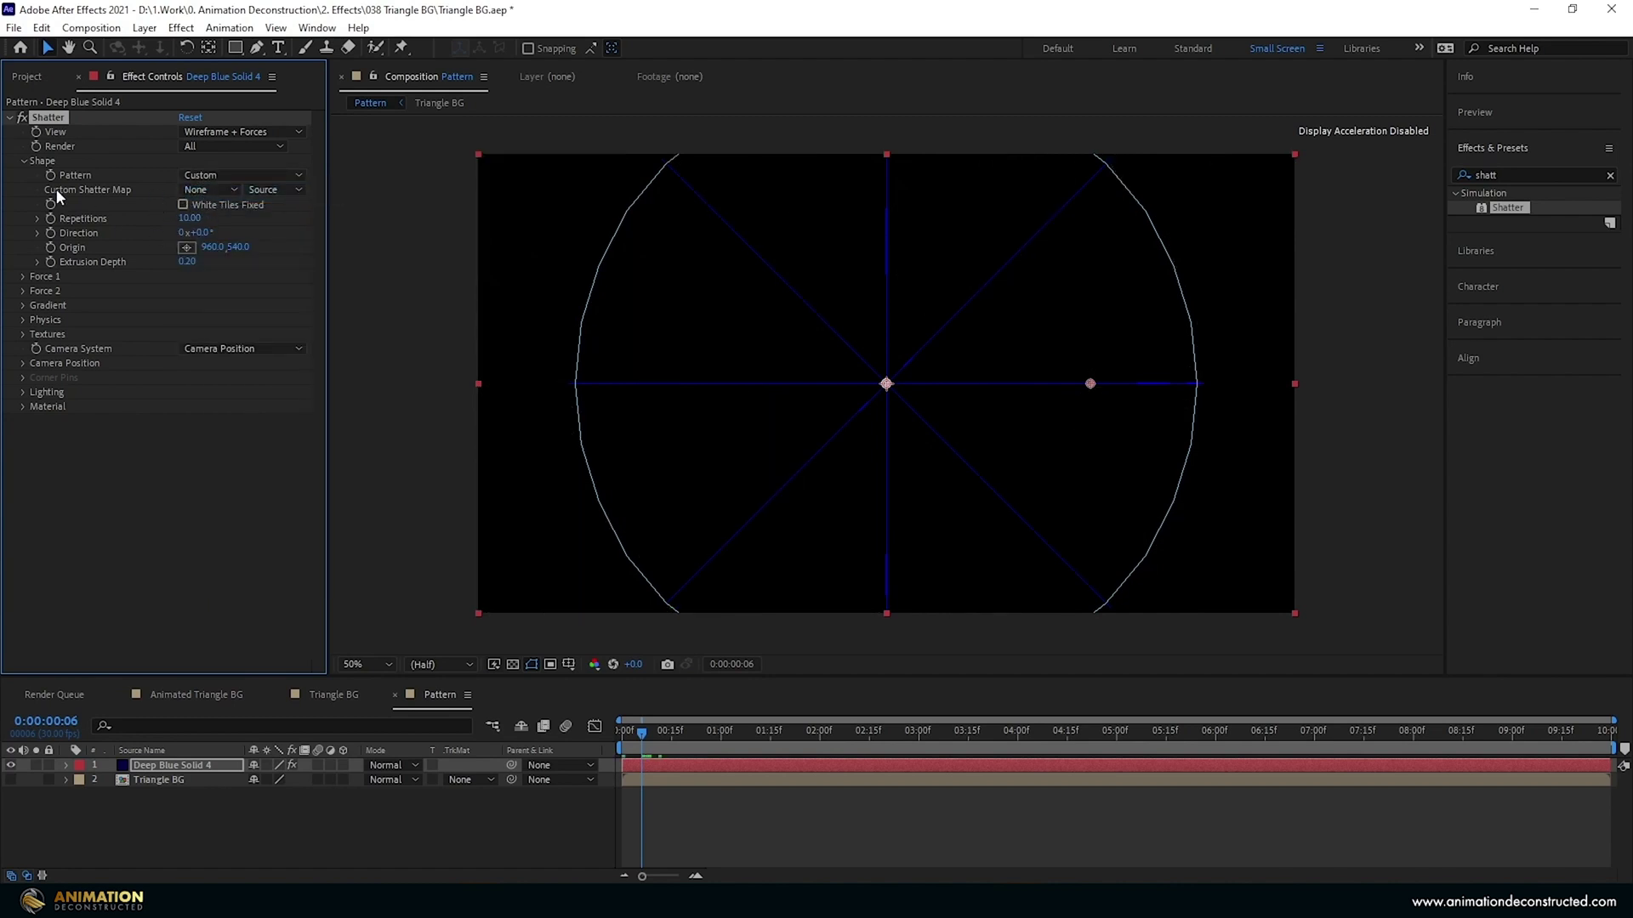
click(208, 190)
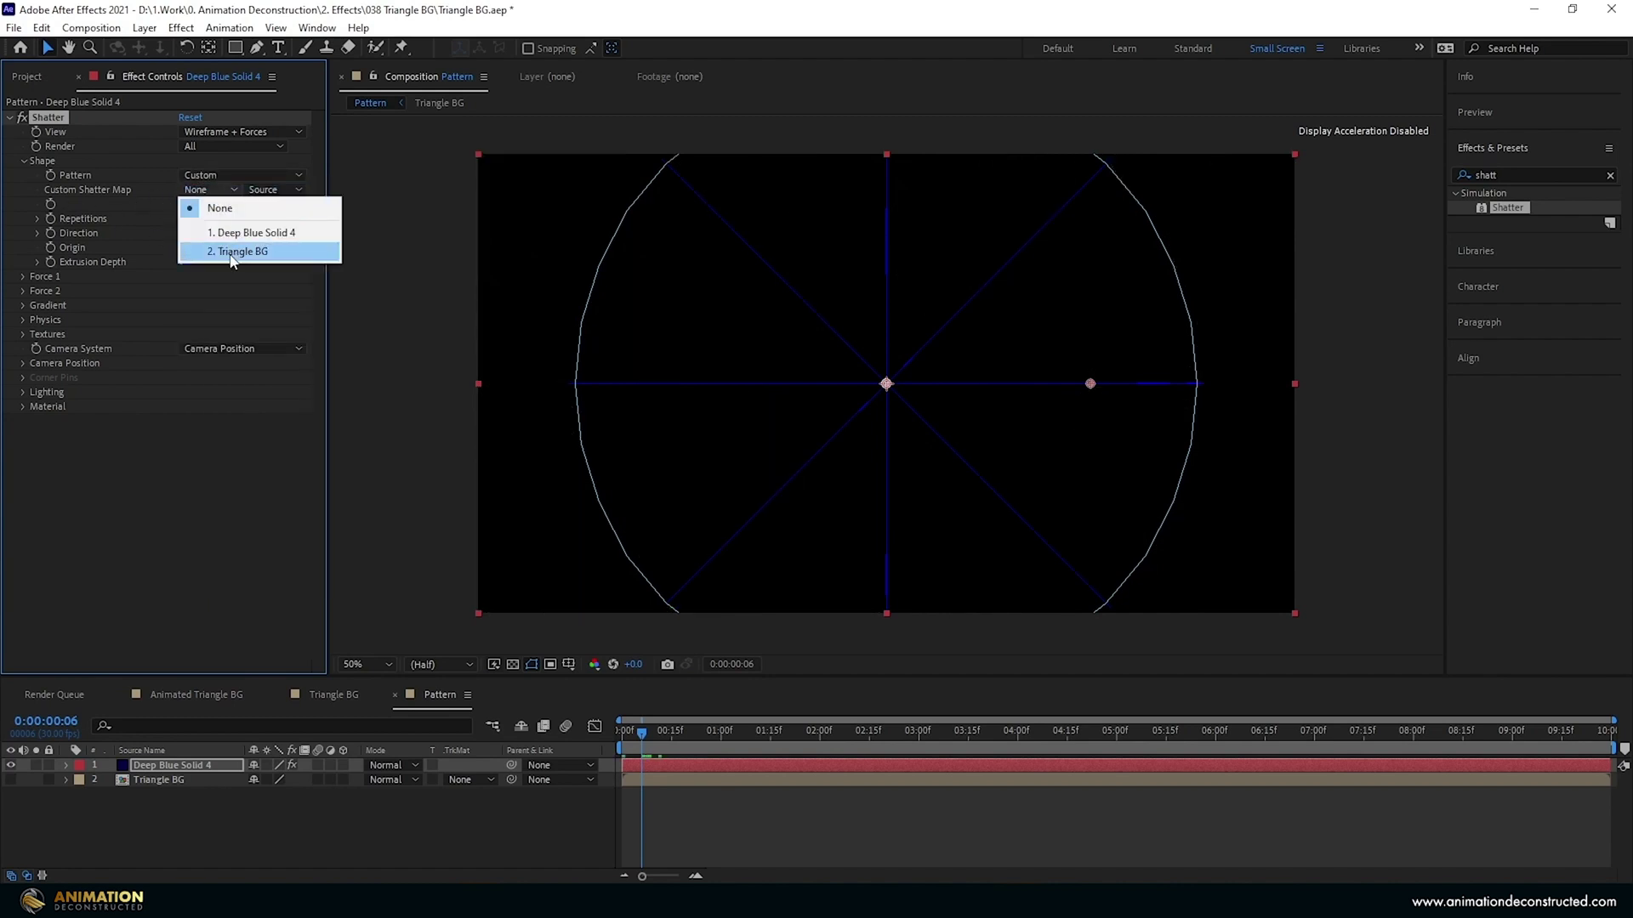
click(232, 253)
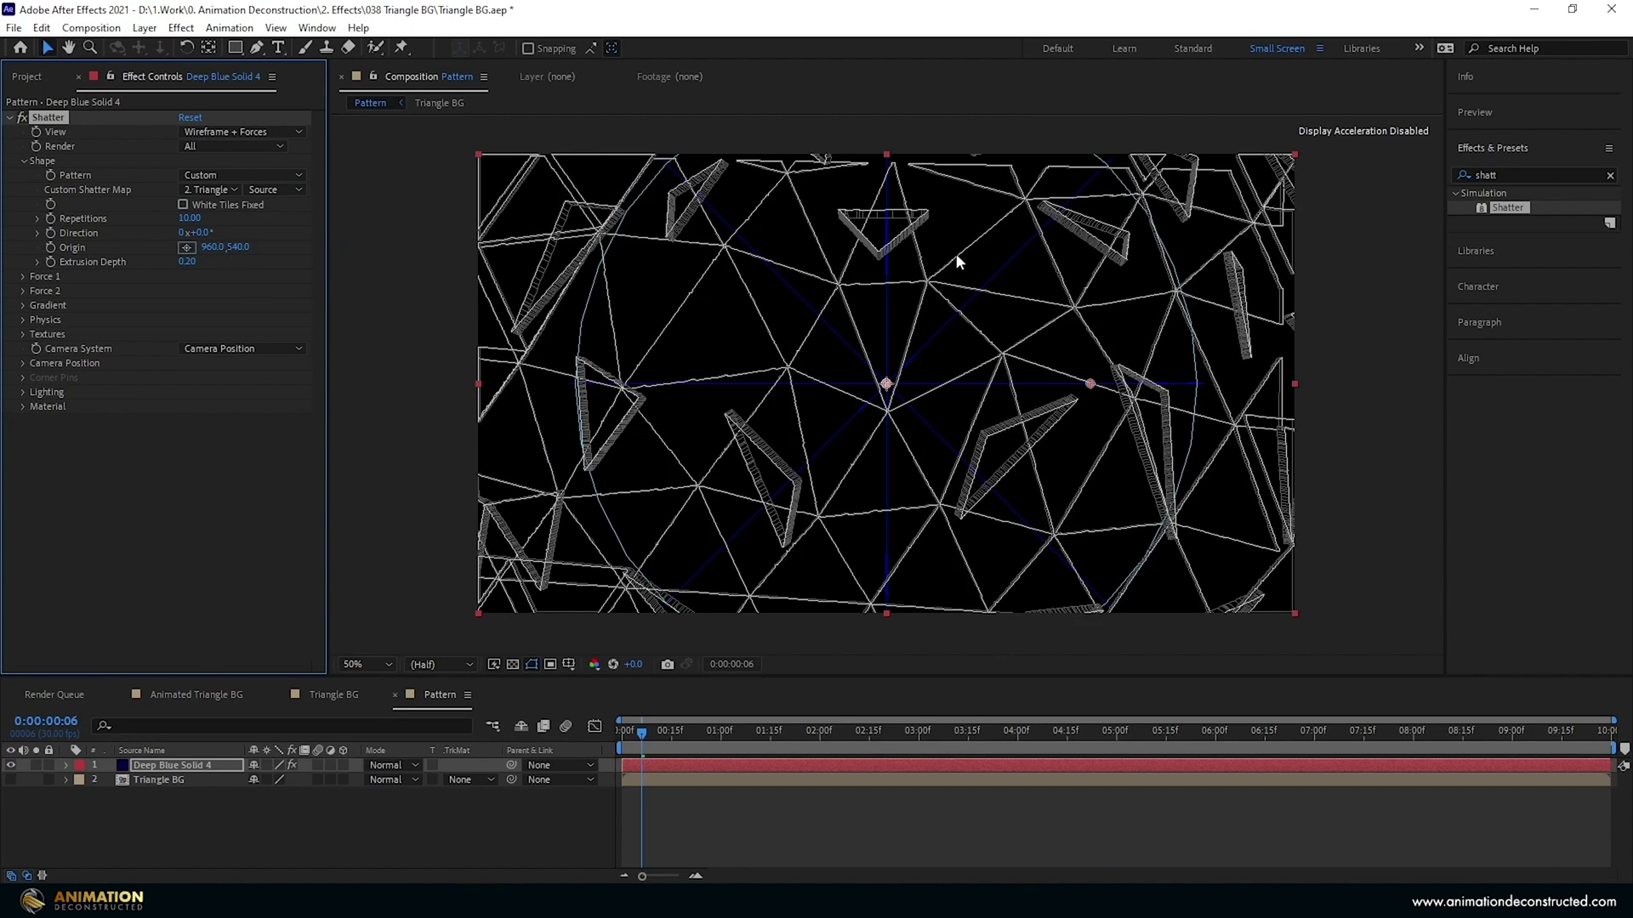
Move the current time to 0:00:00:03 and switch the Shatter view to Rendered.
mouse_move(640, 733)
mouse_down()
mouse_move(661, 728)
mouse_move(604, 748)
mouse_move(636, 730)
mouse_up()
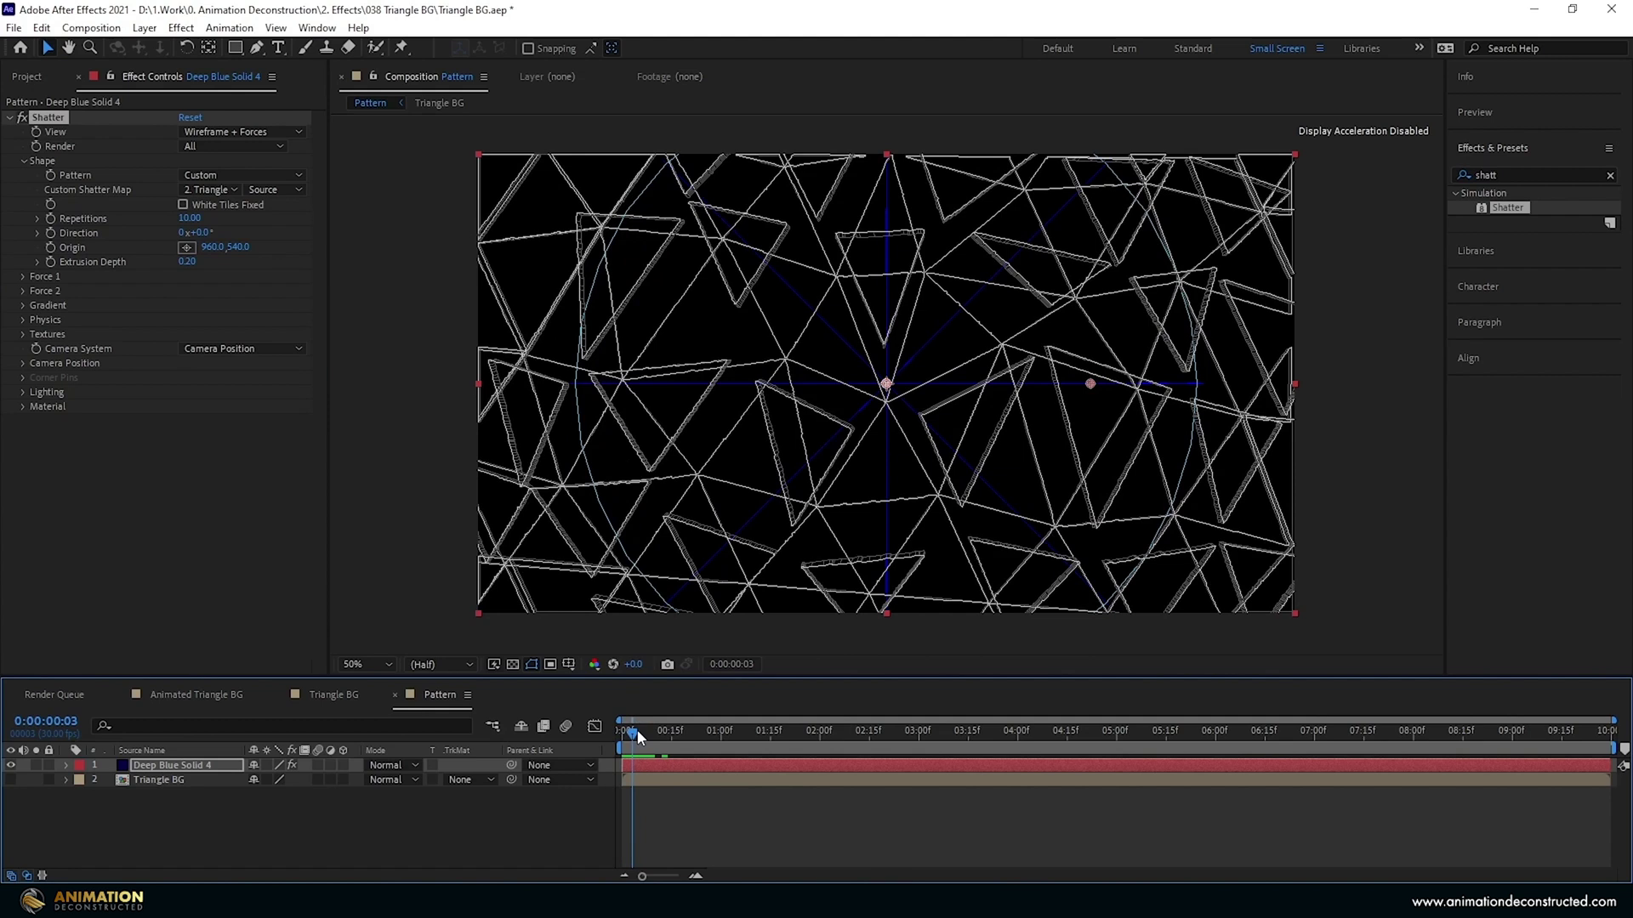
click(240, 132)
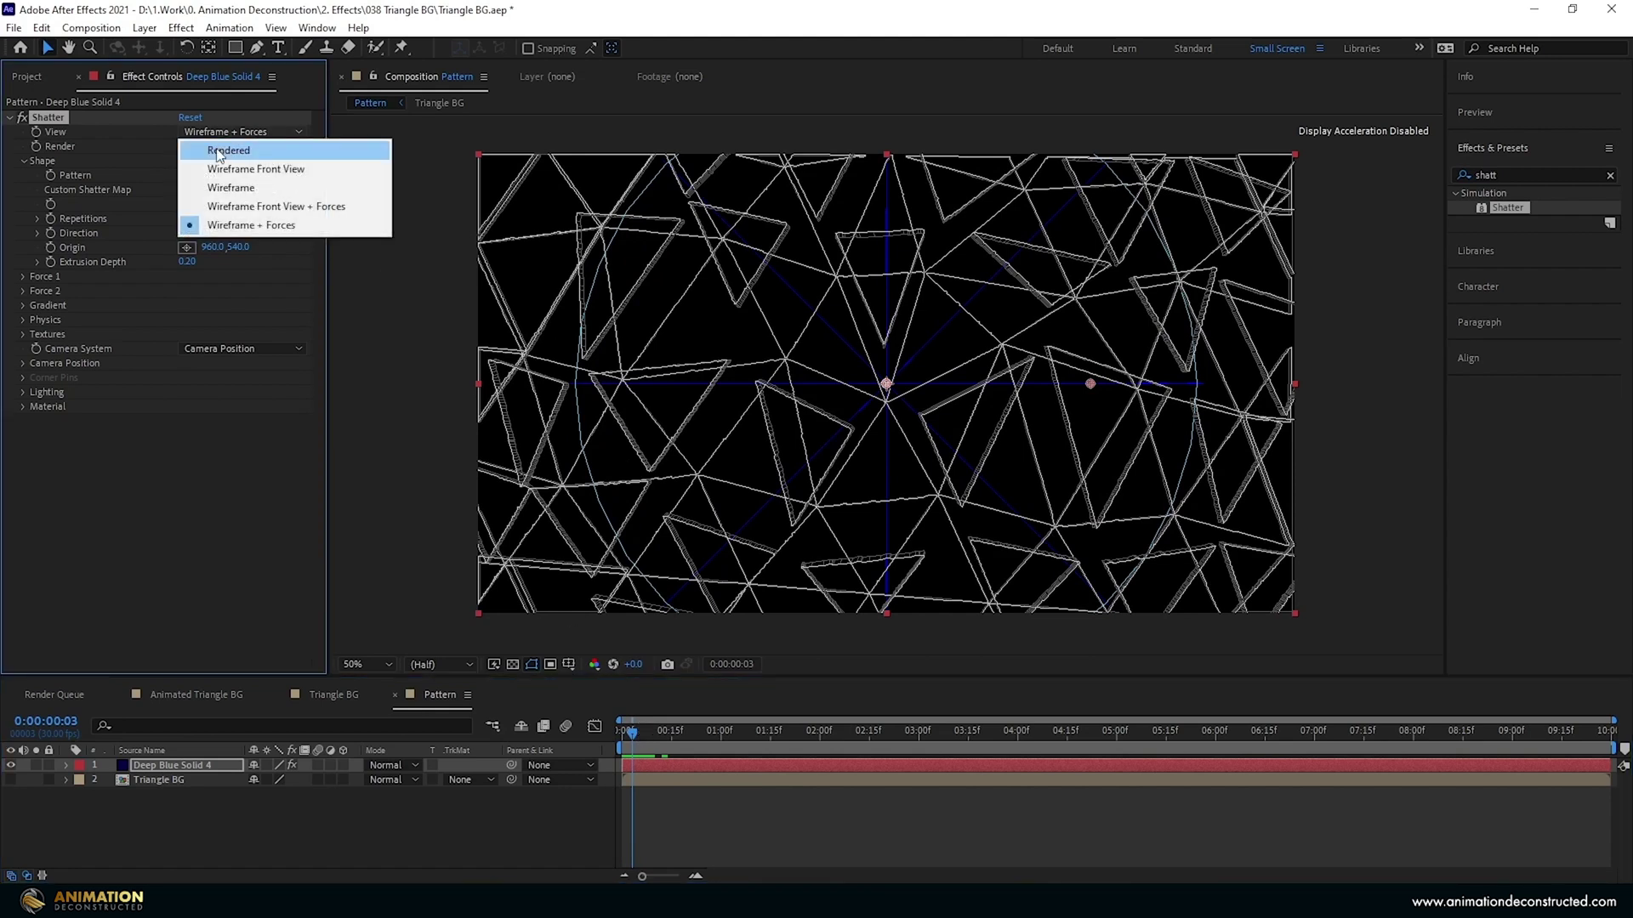
click(223, 150)
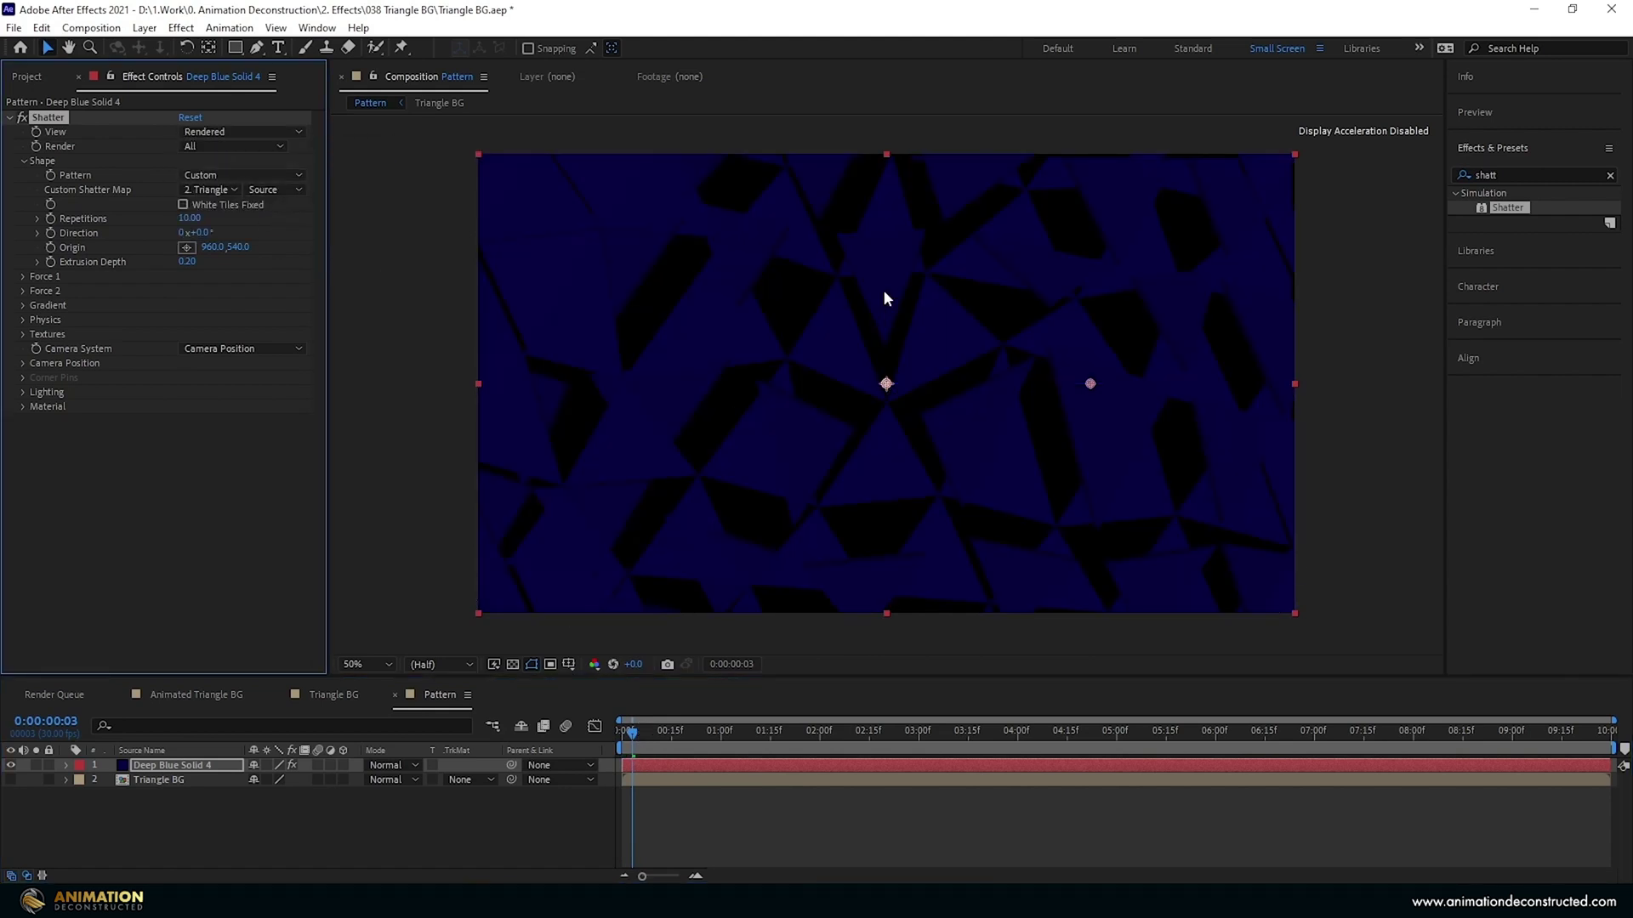
Set Shatter's material to diffuse reflection 0, specular reflection 2 and highlight sharpness 4.4.
click(24, 393)
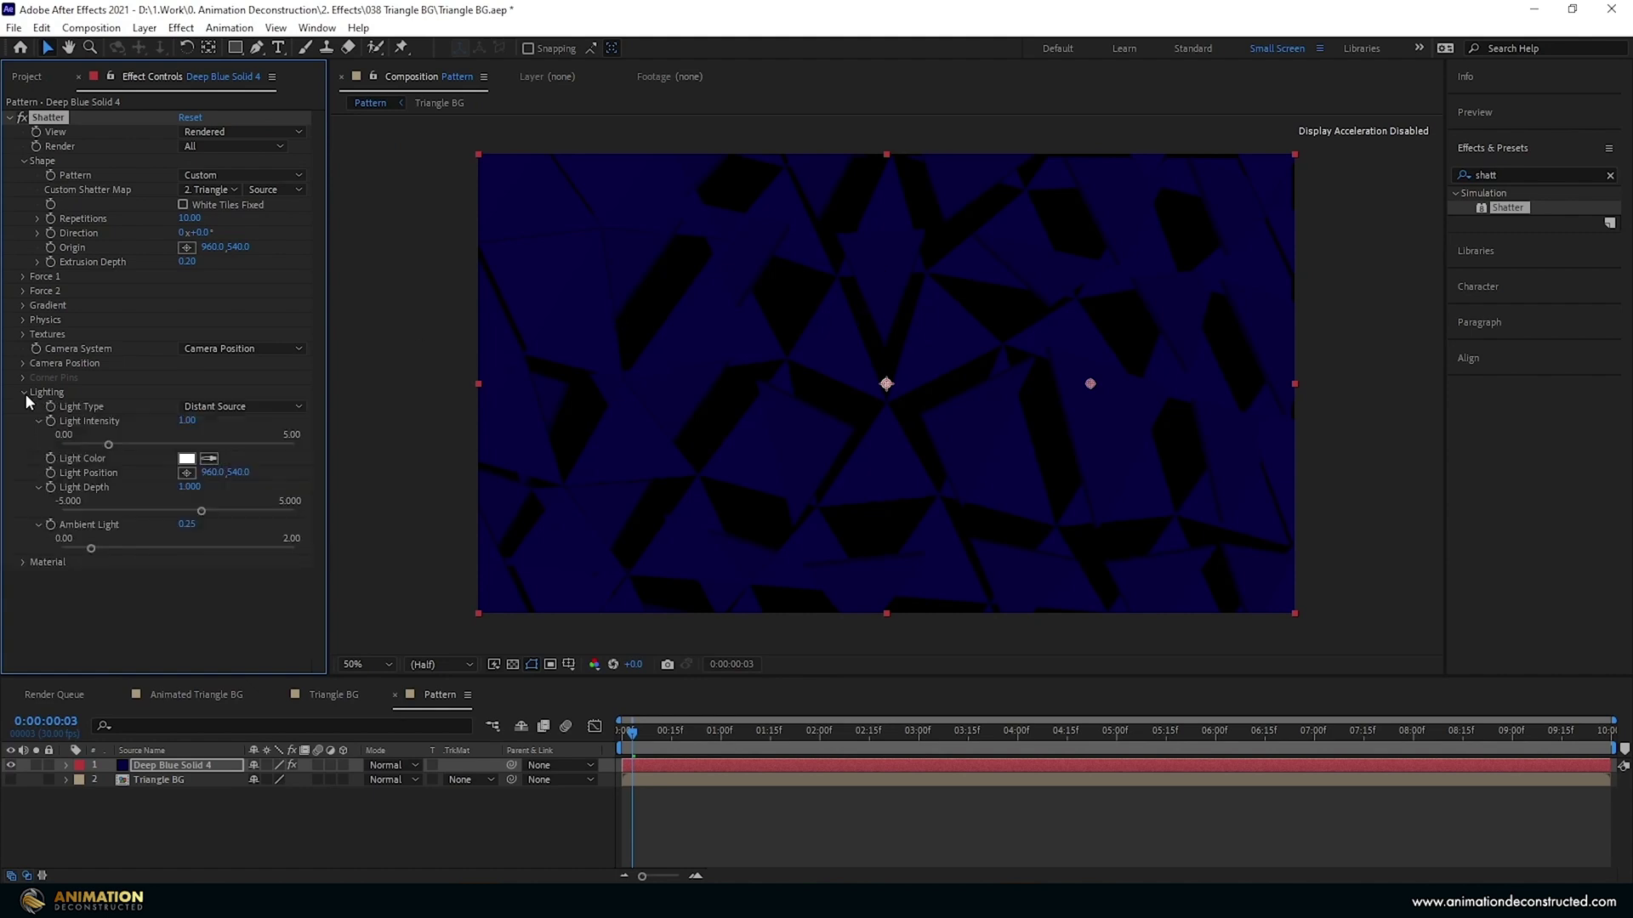
click(24, 562)
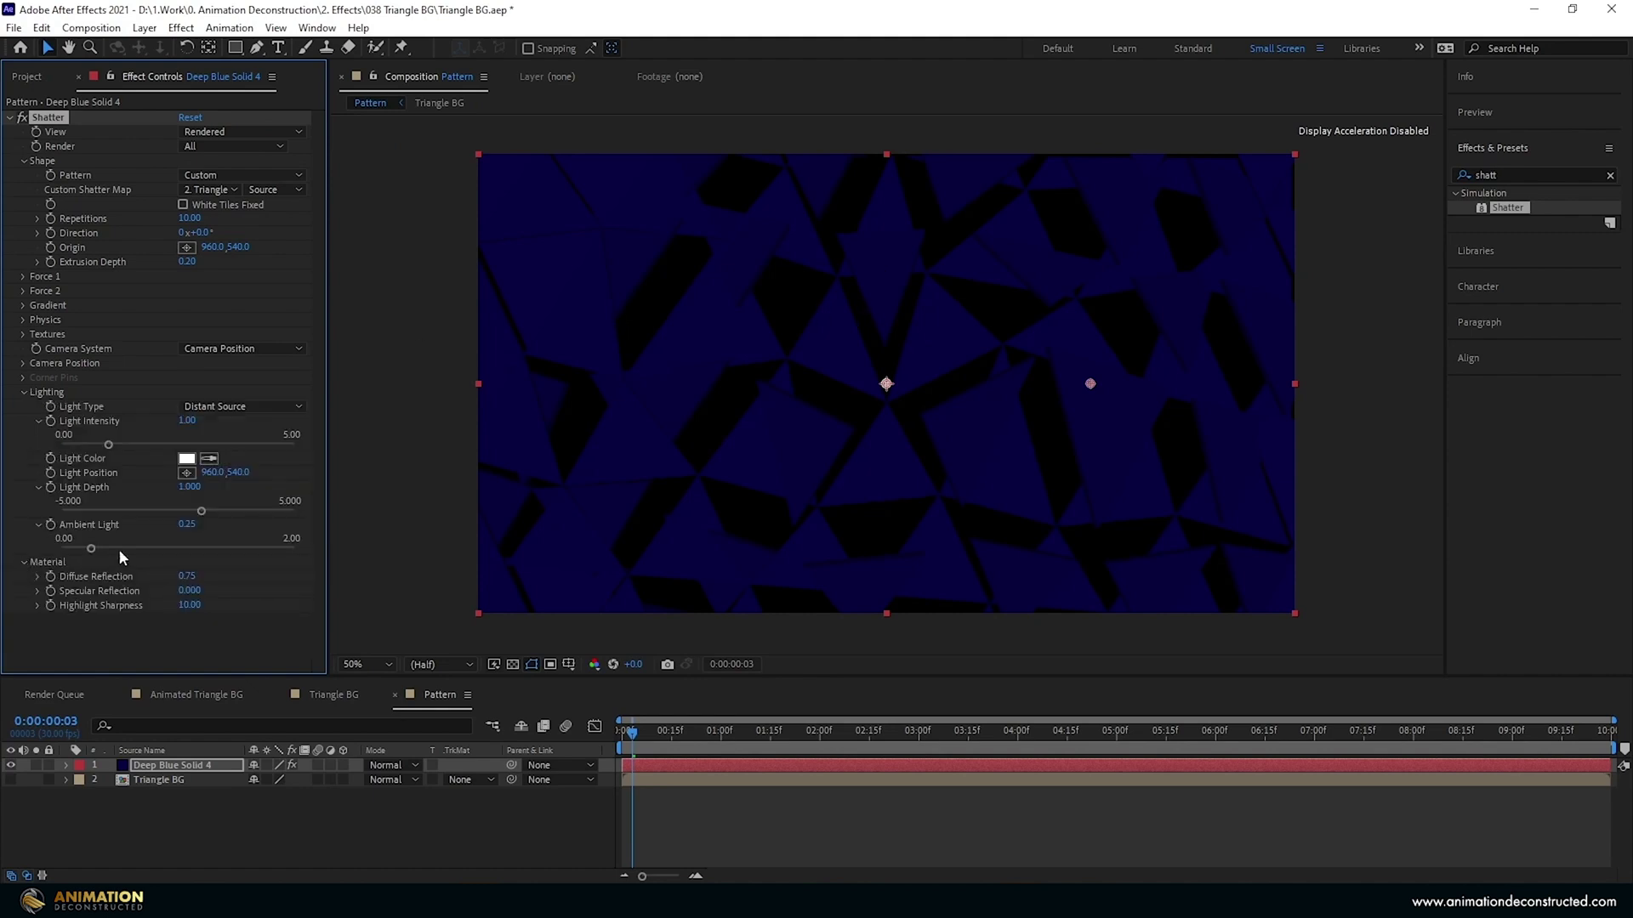
click(189, 576)
text(0)
key(Return)
click(189, 591)
text(0.)
text(2)
key(Return)
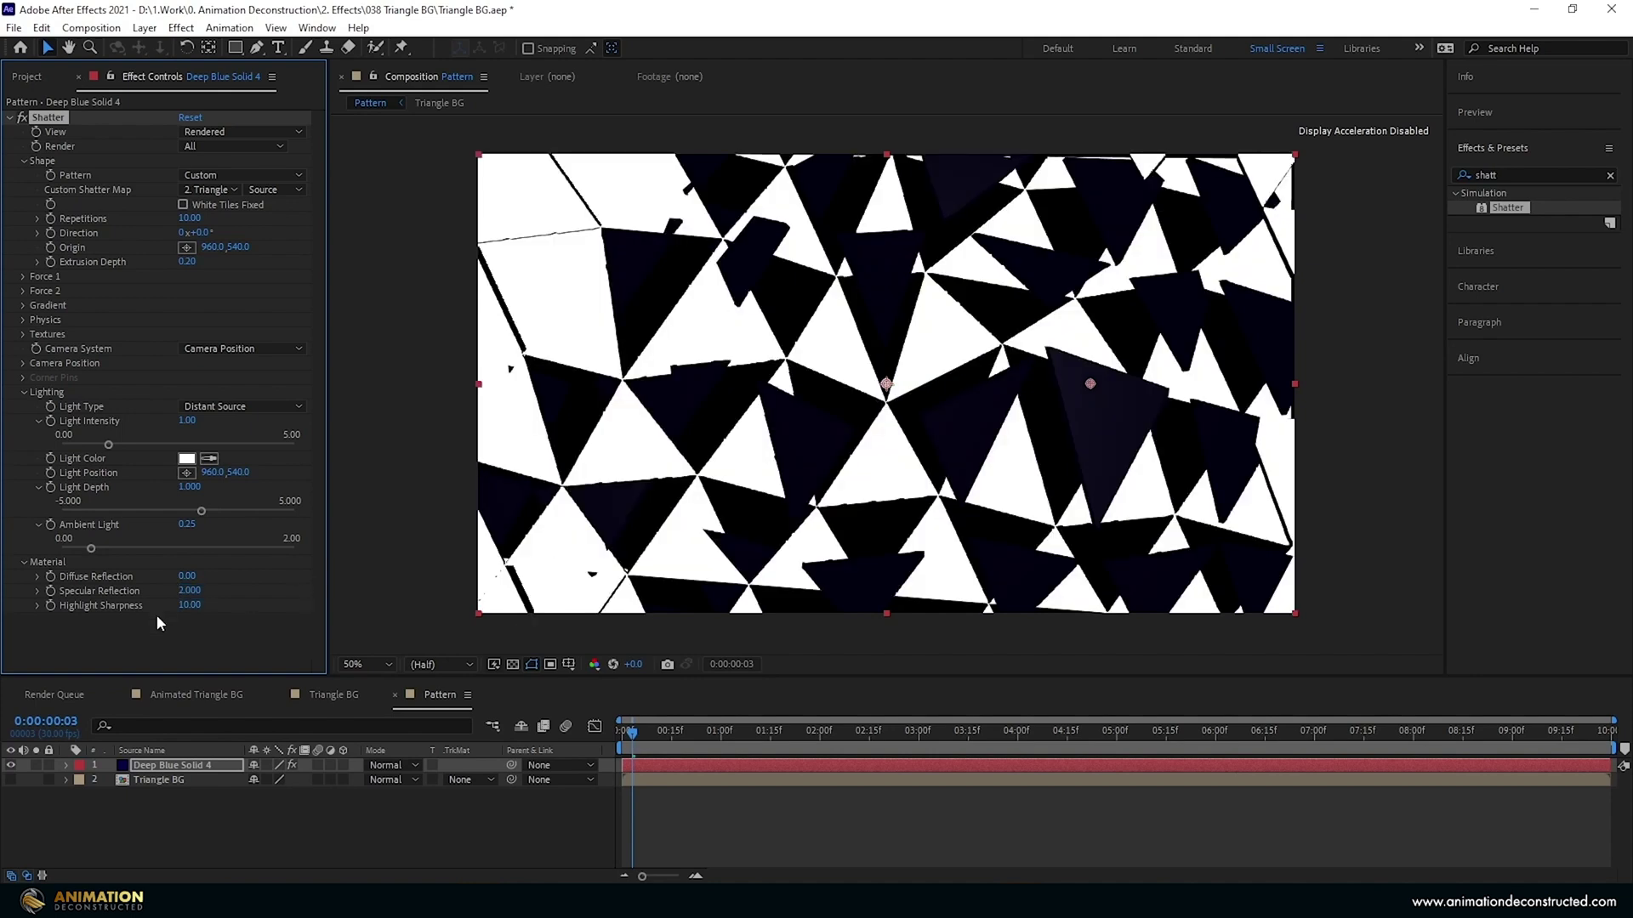
click(188, 606)
text(4.4)
key(Return)
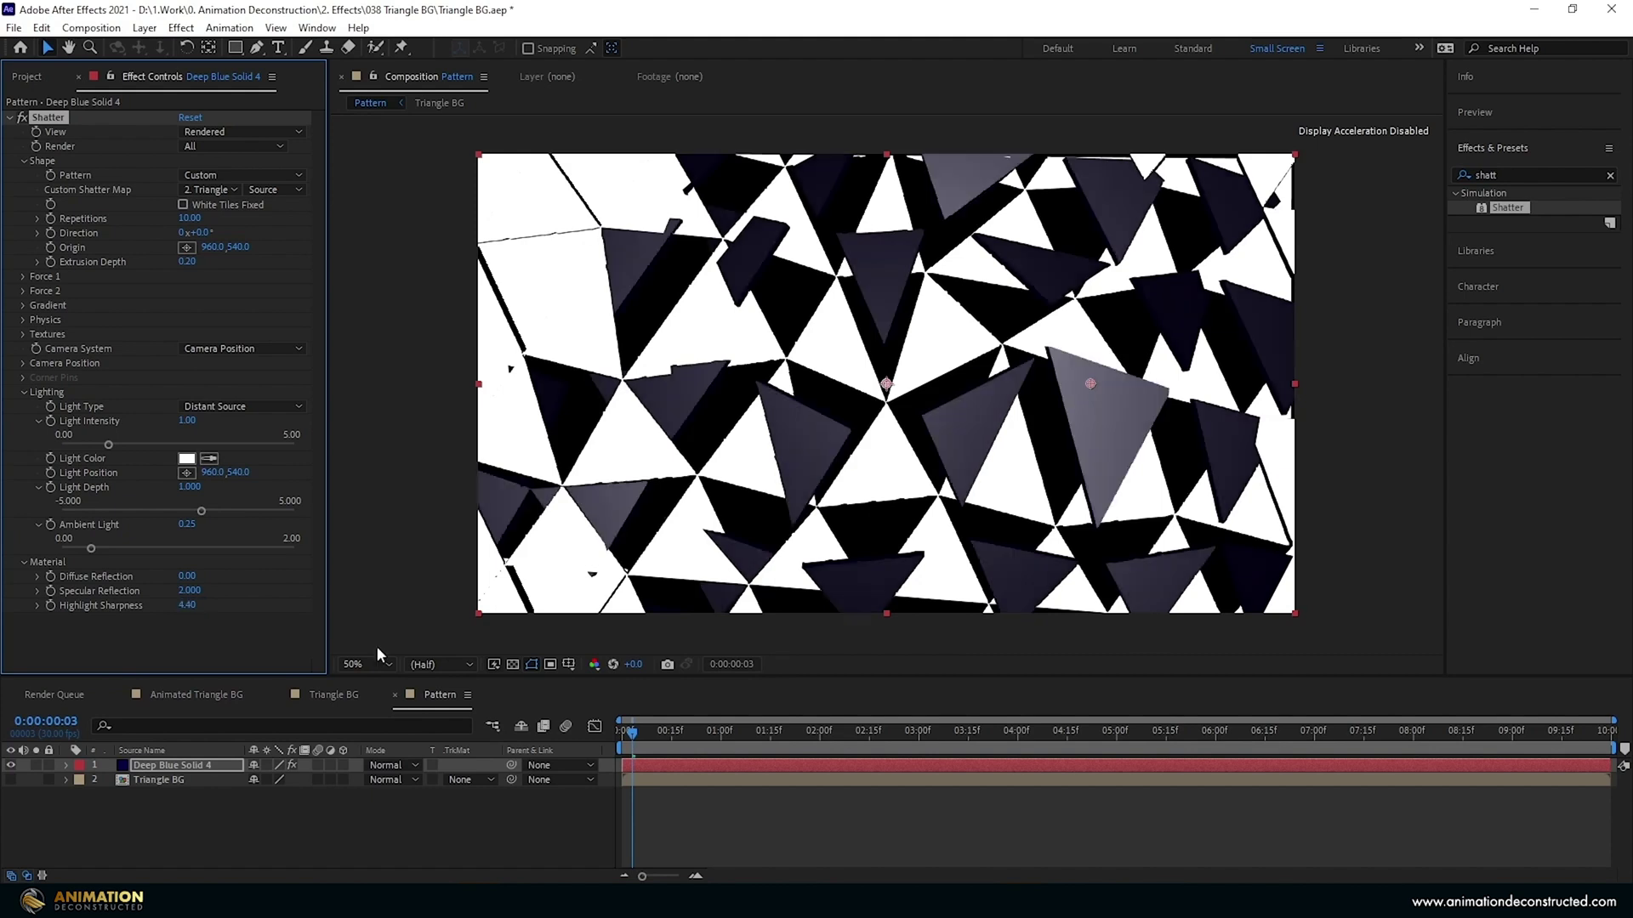
Set Shatter's light intensity to 0.29, light depth to 0.55 and light colour to 4500ff.
drag(187, 422, 148, 440)
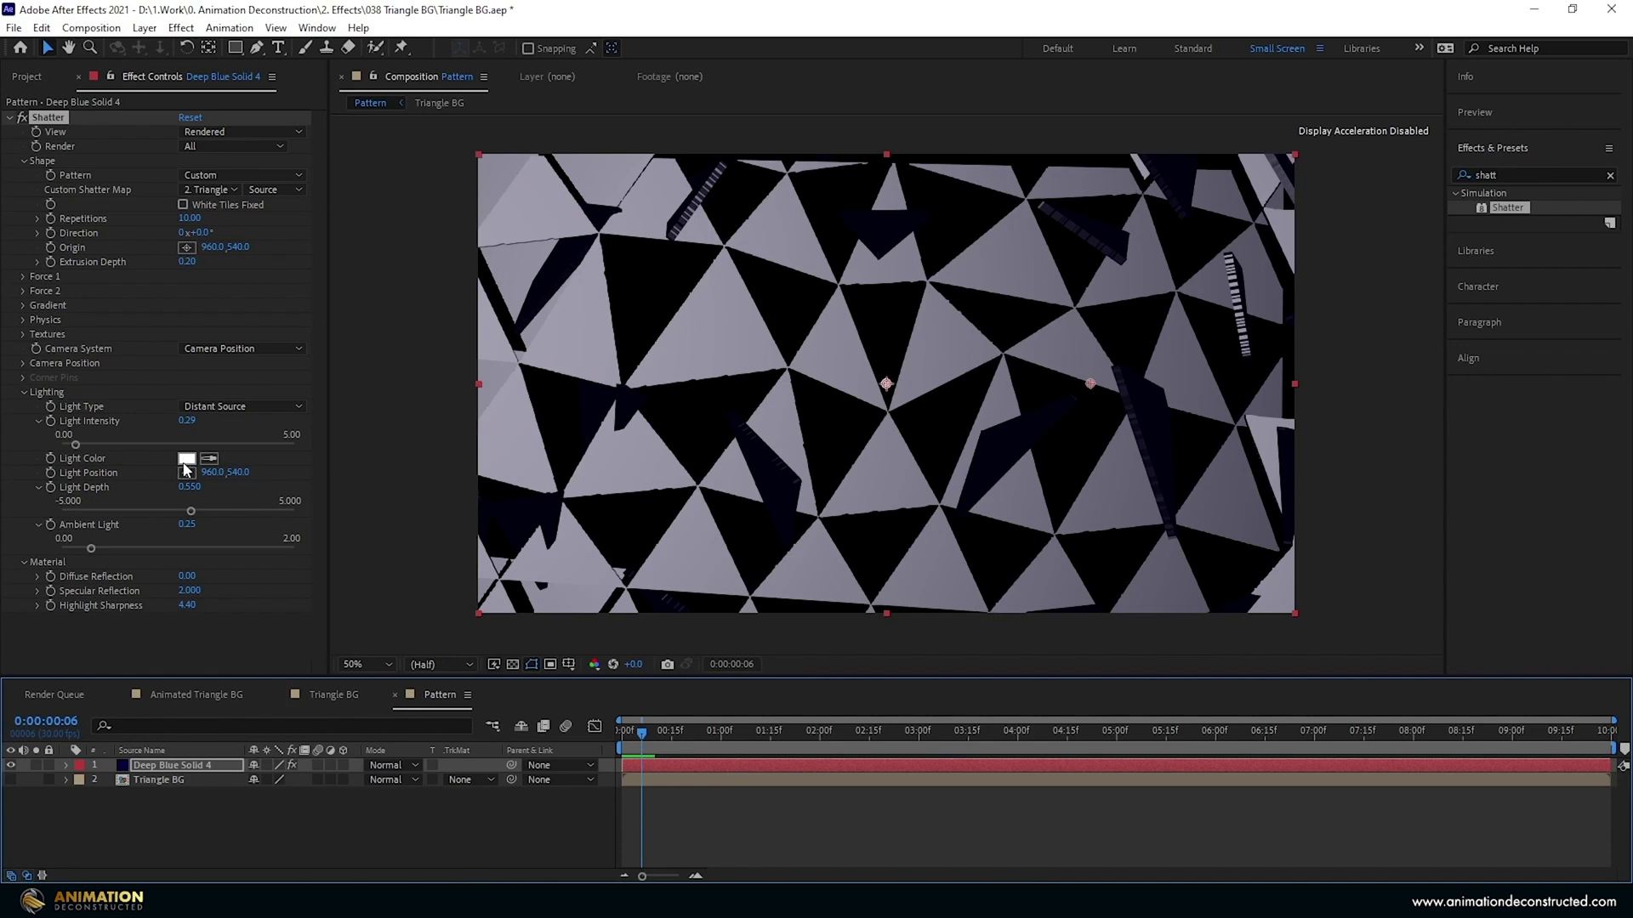
click(187, 459)
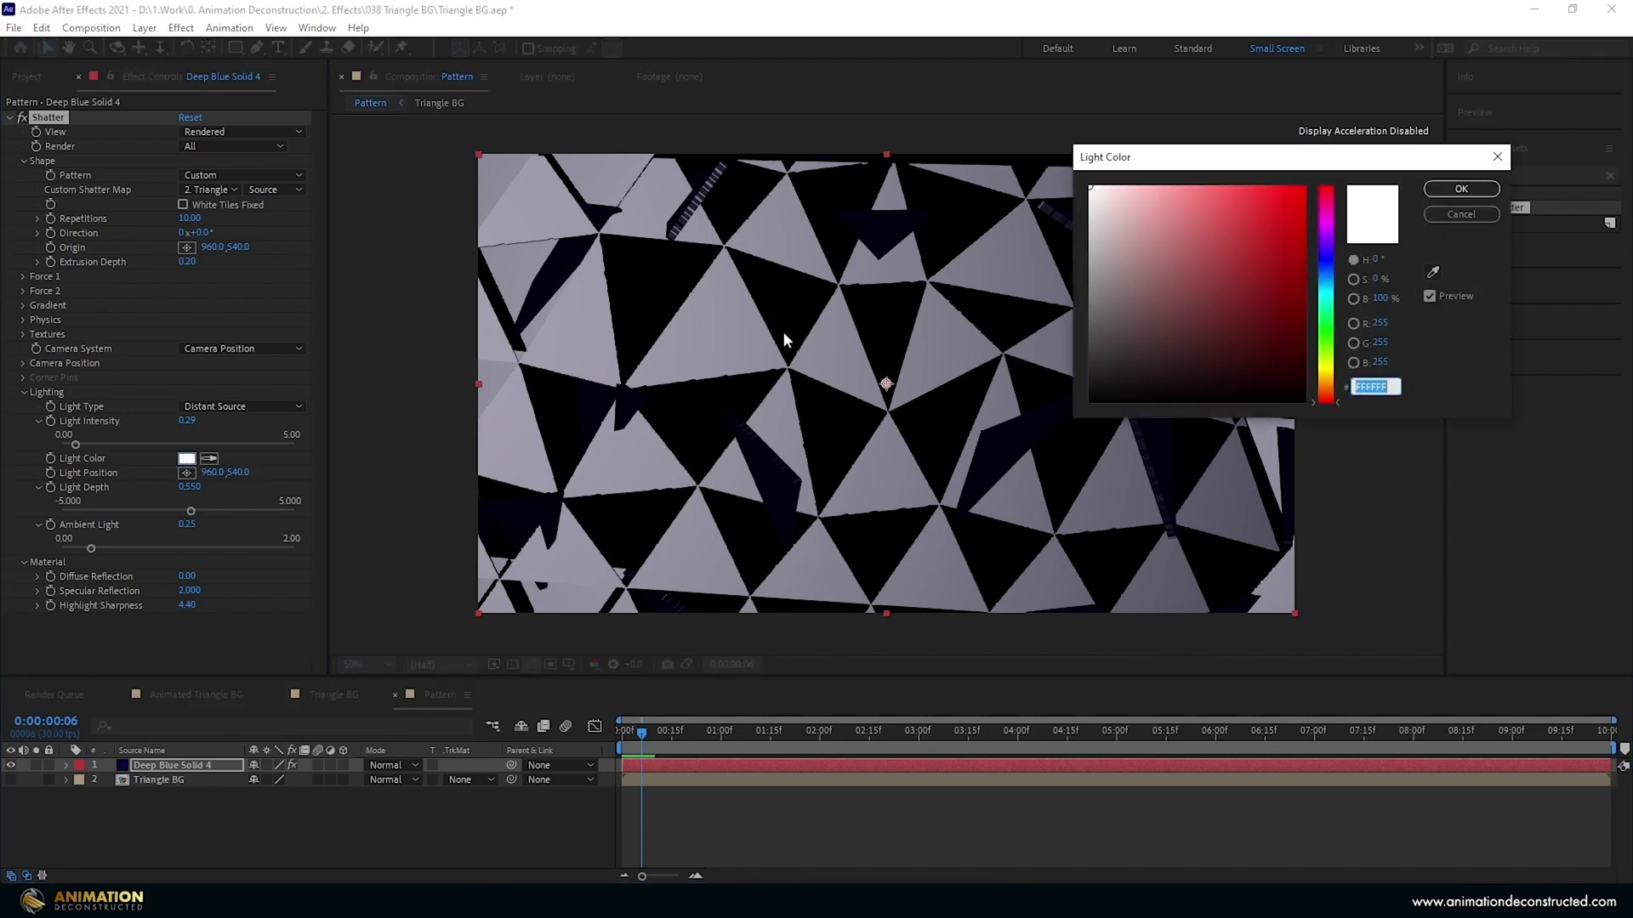
text(45)
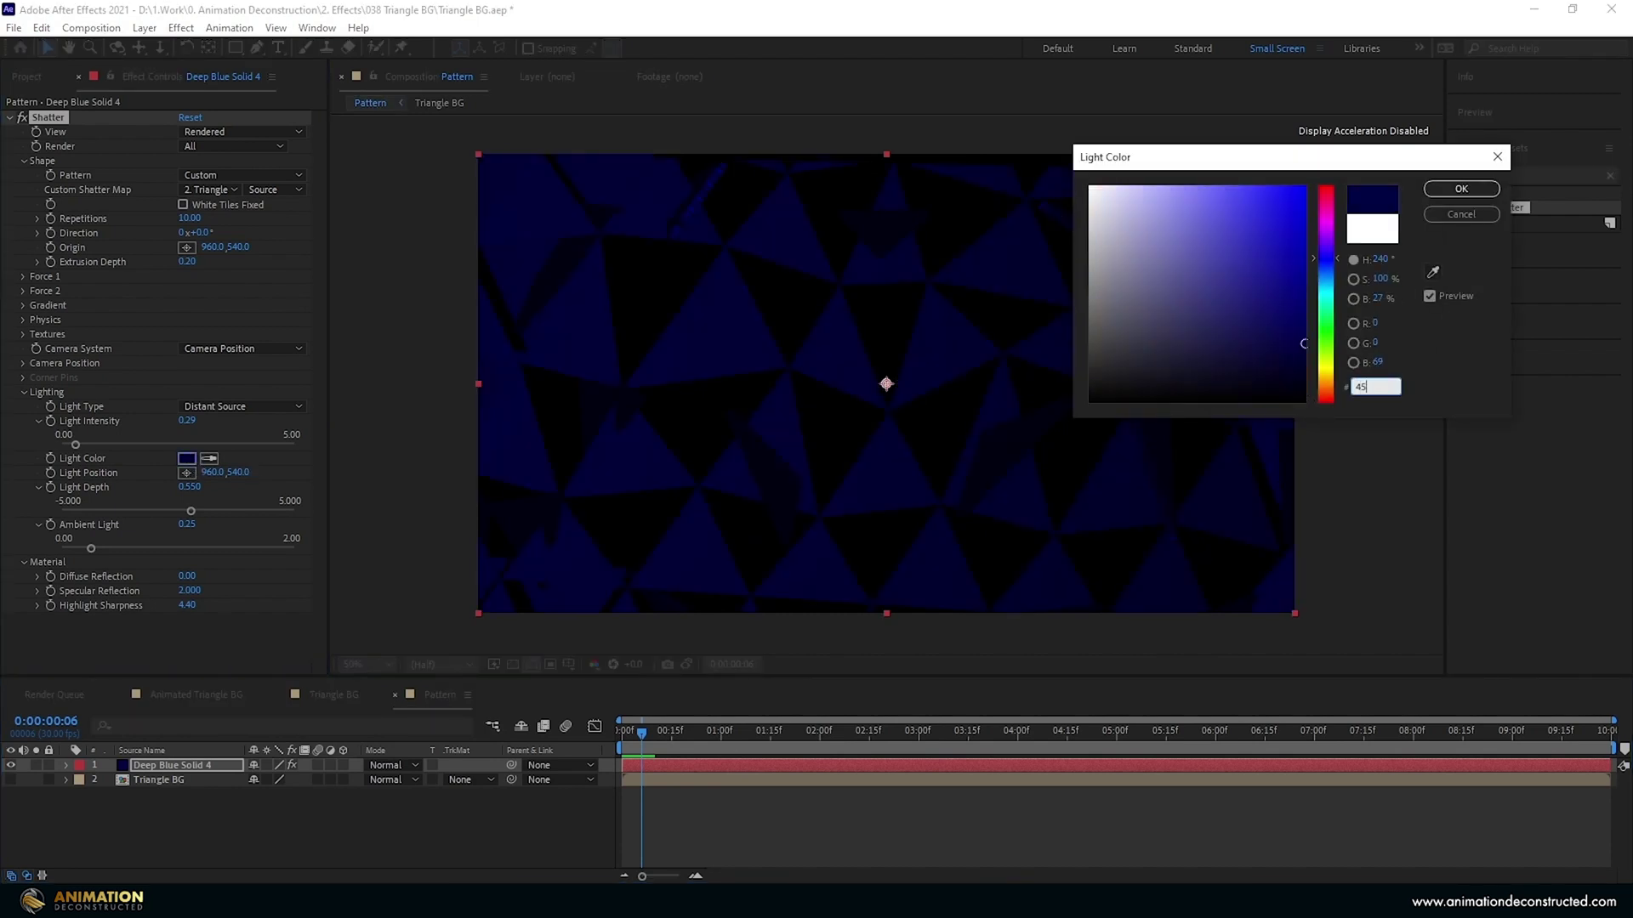
text(00ff)
key(Return)
Turn on the transparency grid and fix Shatter's white tiles, checking the shatter across the first 15 frames.
click(514, 664)
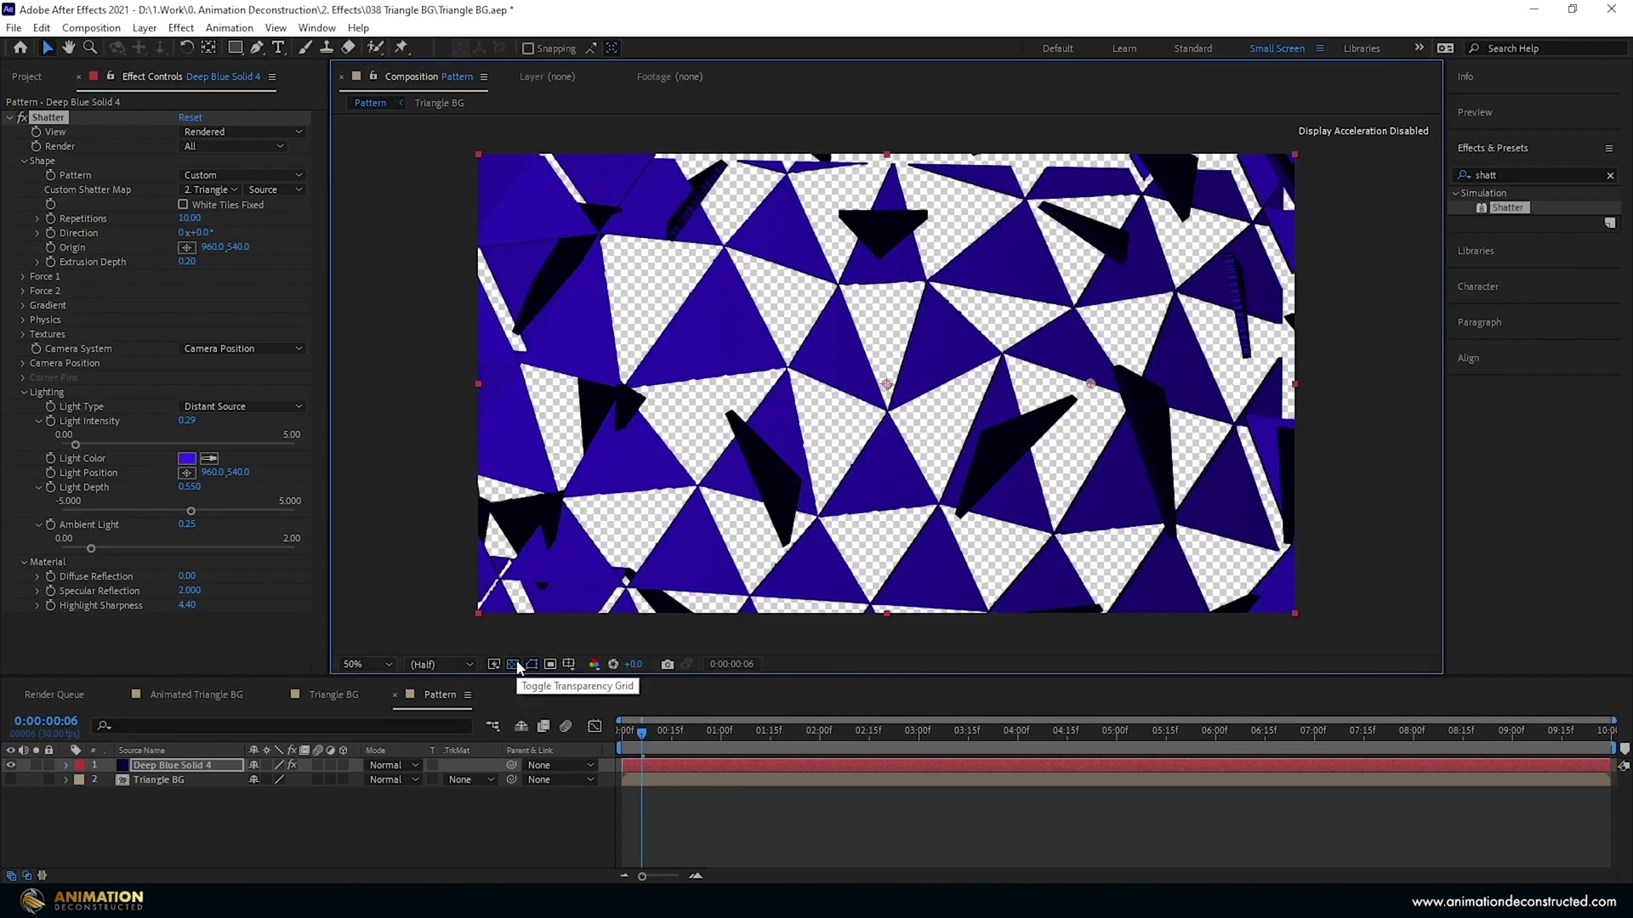
mouse_move(629, 730)
mouse_down()
mouse_move(667, 733)
mouse_move(645, 732)
mouse_up()
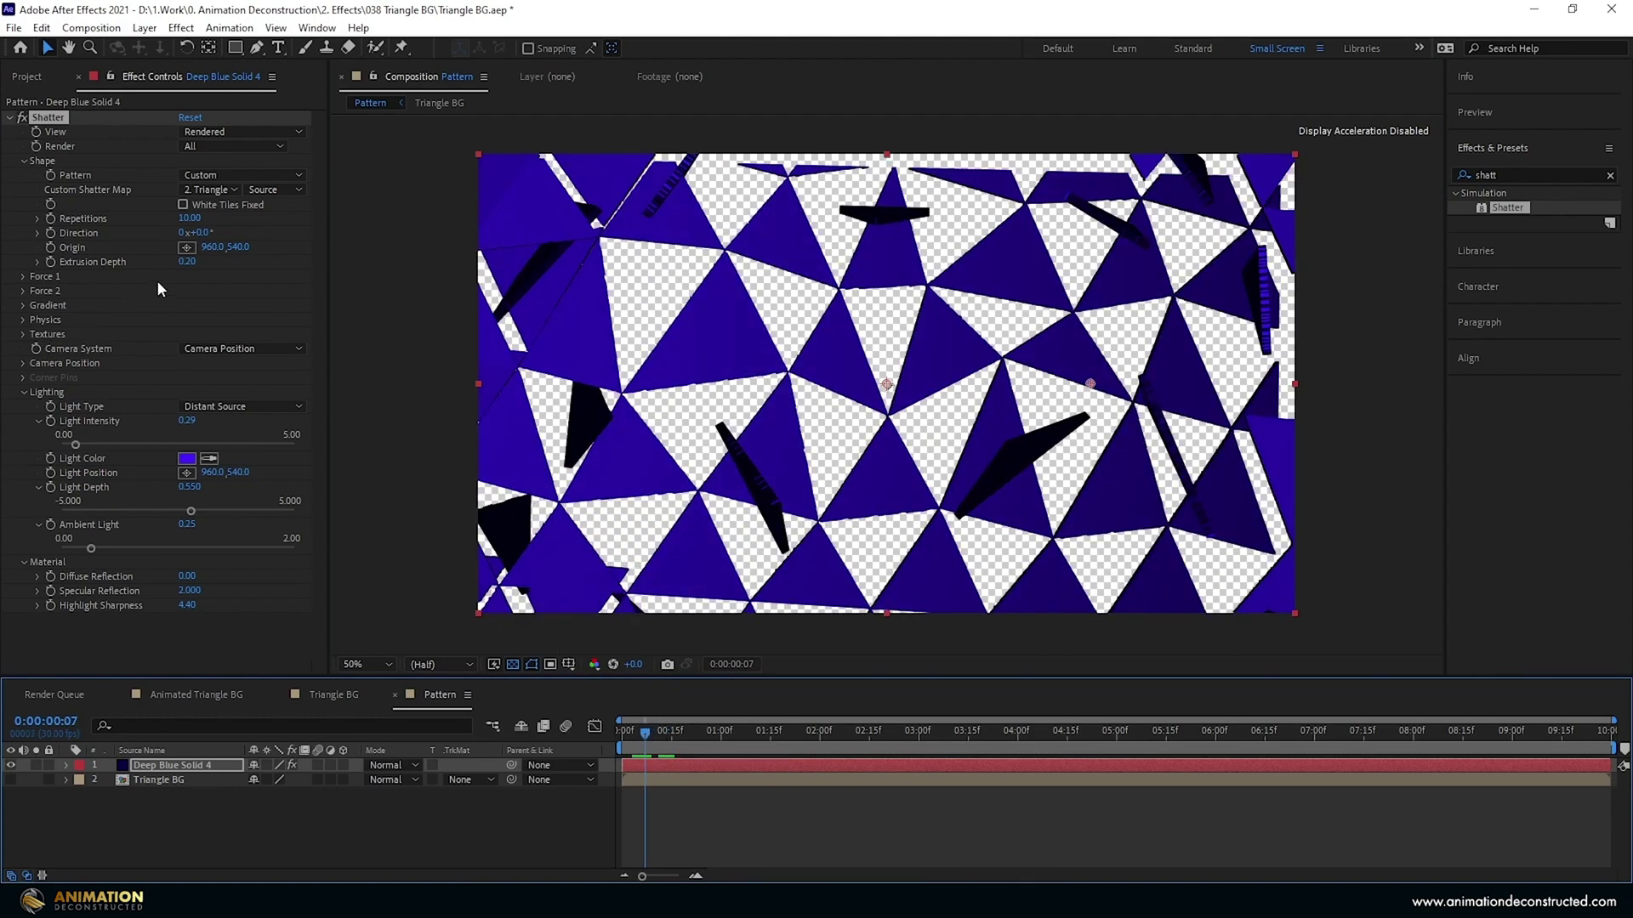
mouse_move(680, 728)
mouse_down()
mouse_move(717, 731)
mouse_move(672, 733)
mouse_up()
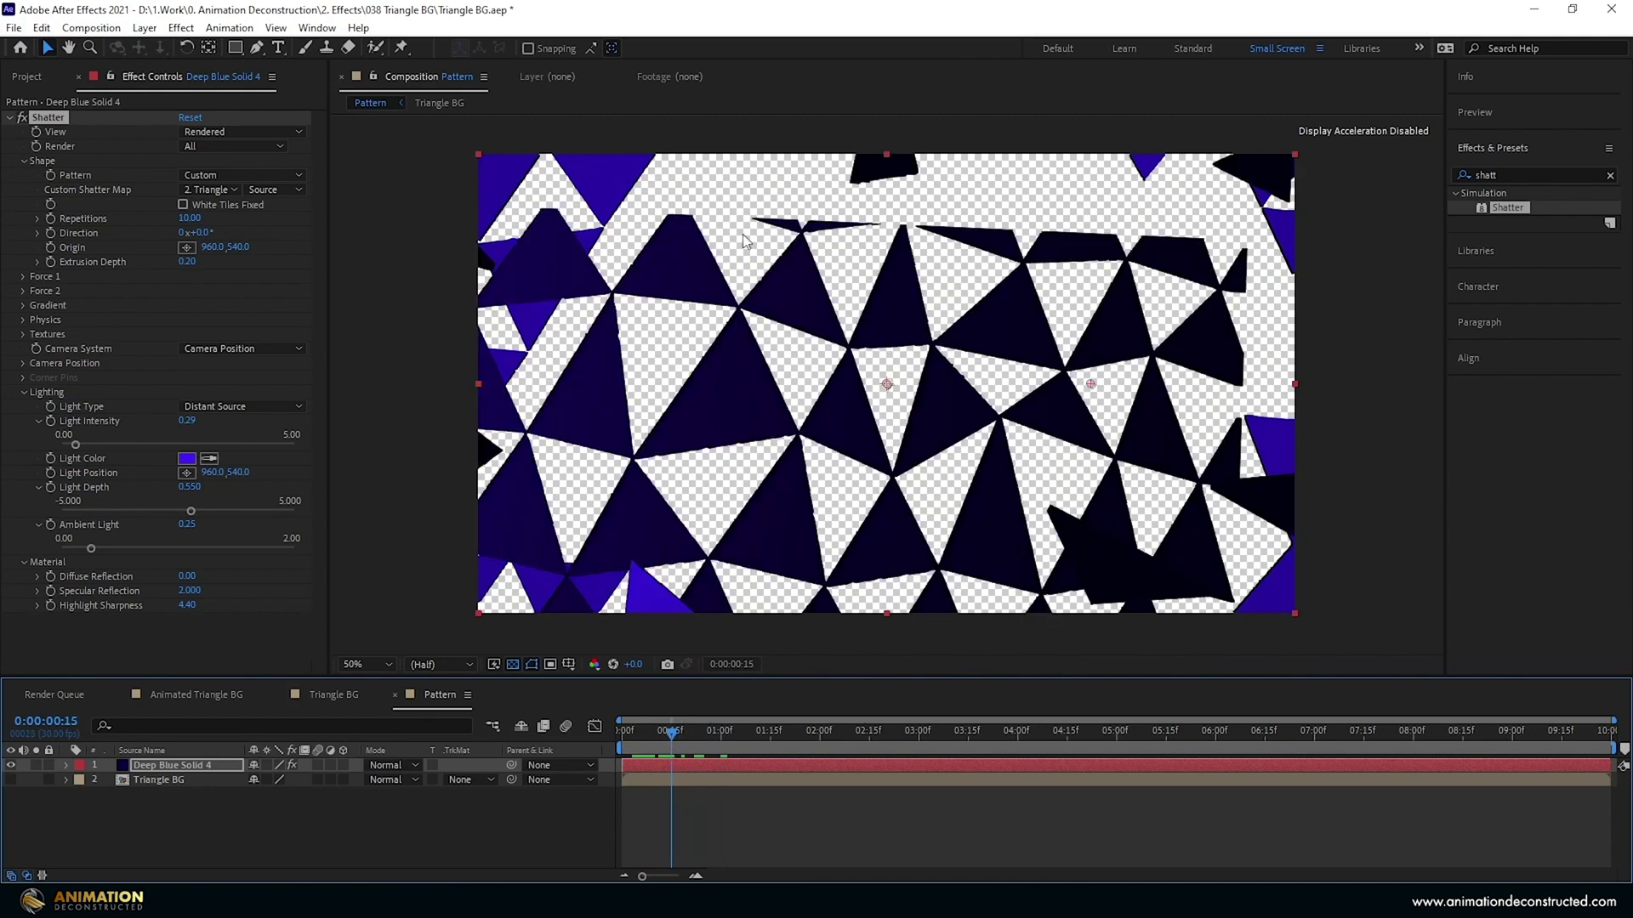
click(182, 205)
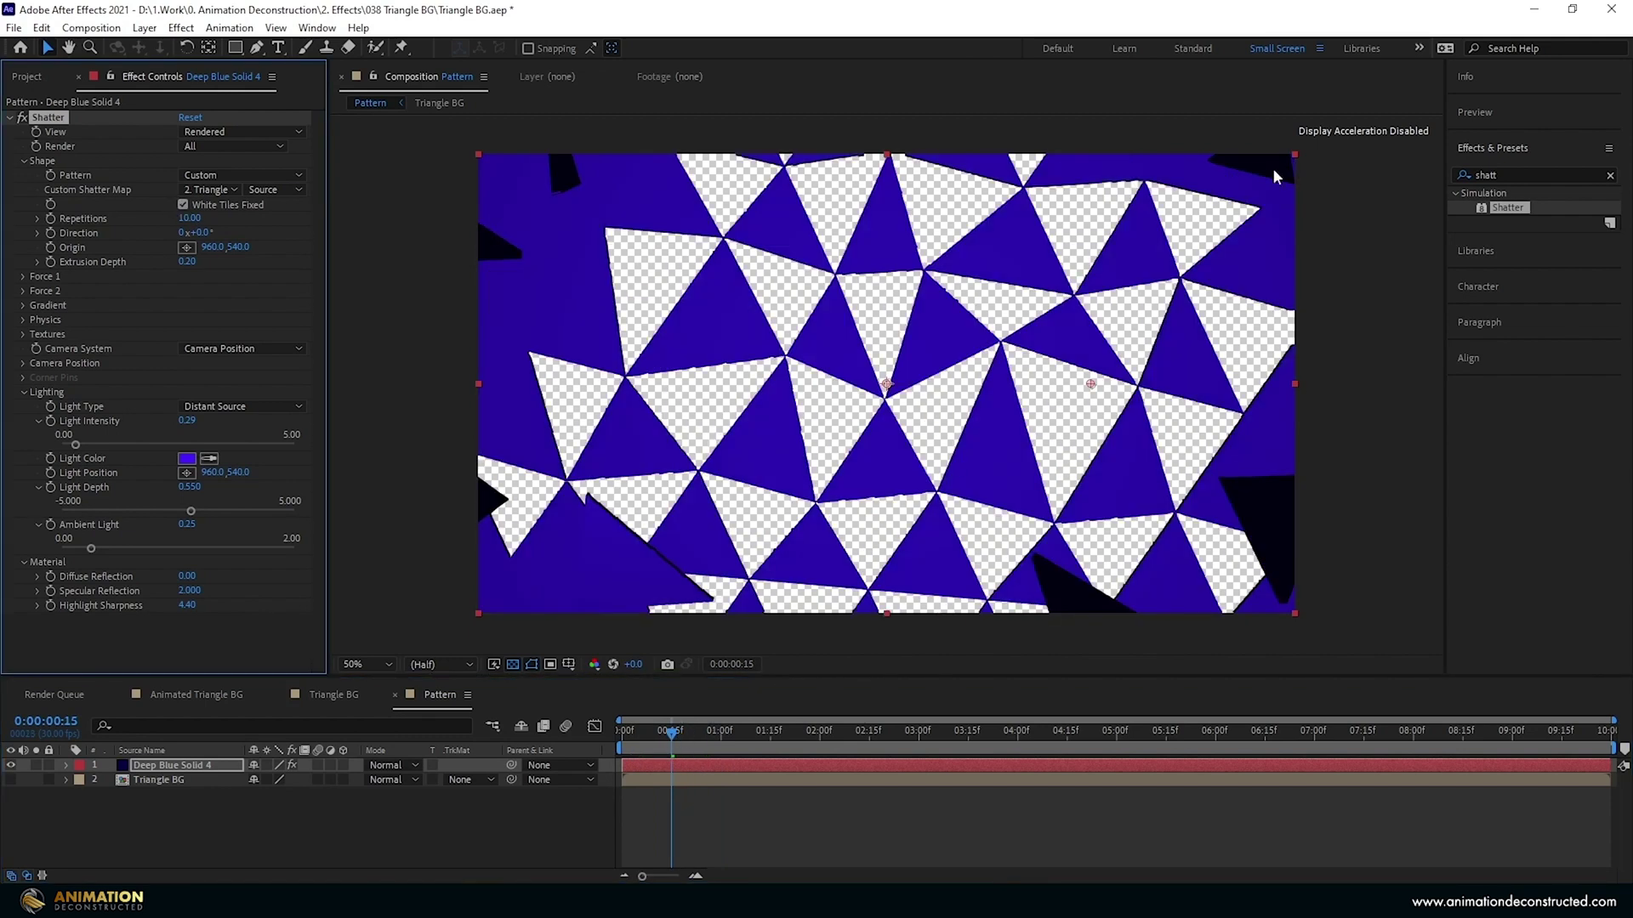
click(665, 738)
drag(666, 743, 635, 747)
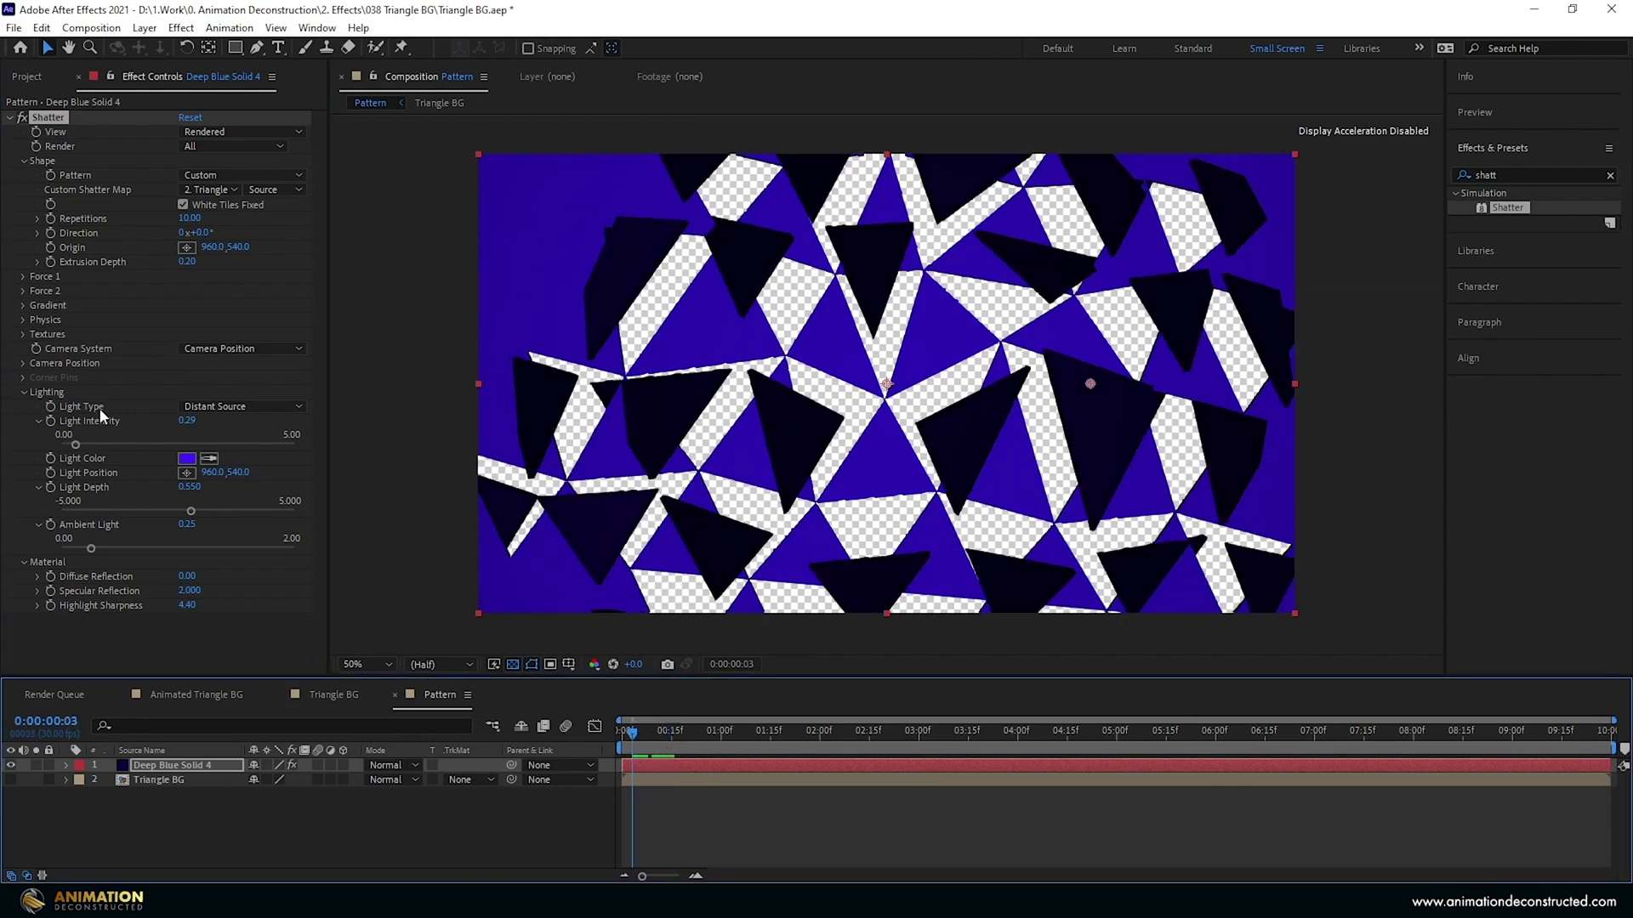
Set Shatter's gravity to 0 and mass variance to 20% in its physics settings.
click(24, 393)
click(23, 407)
click(24, 320)
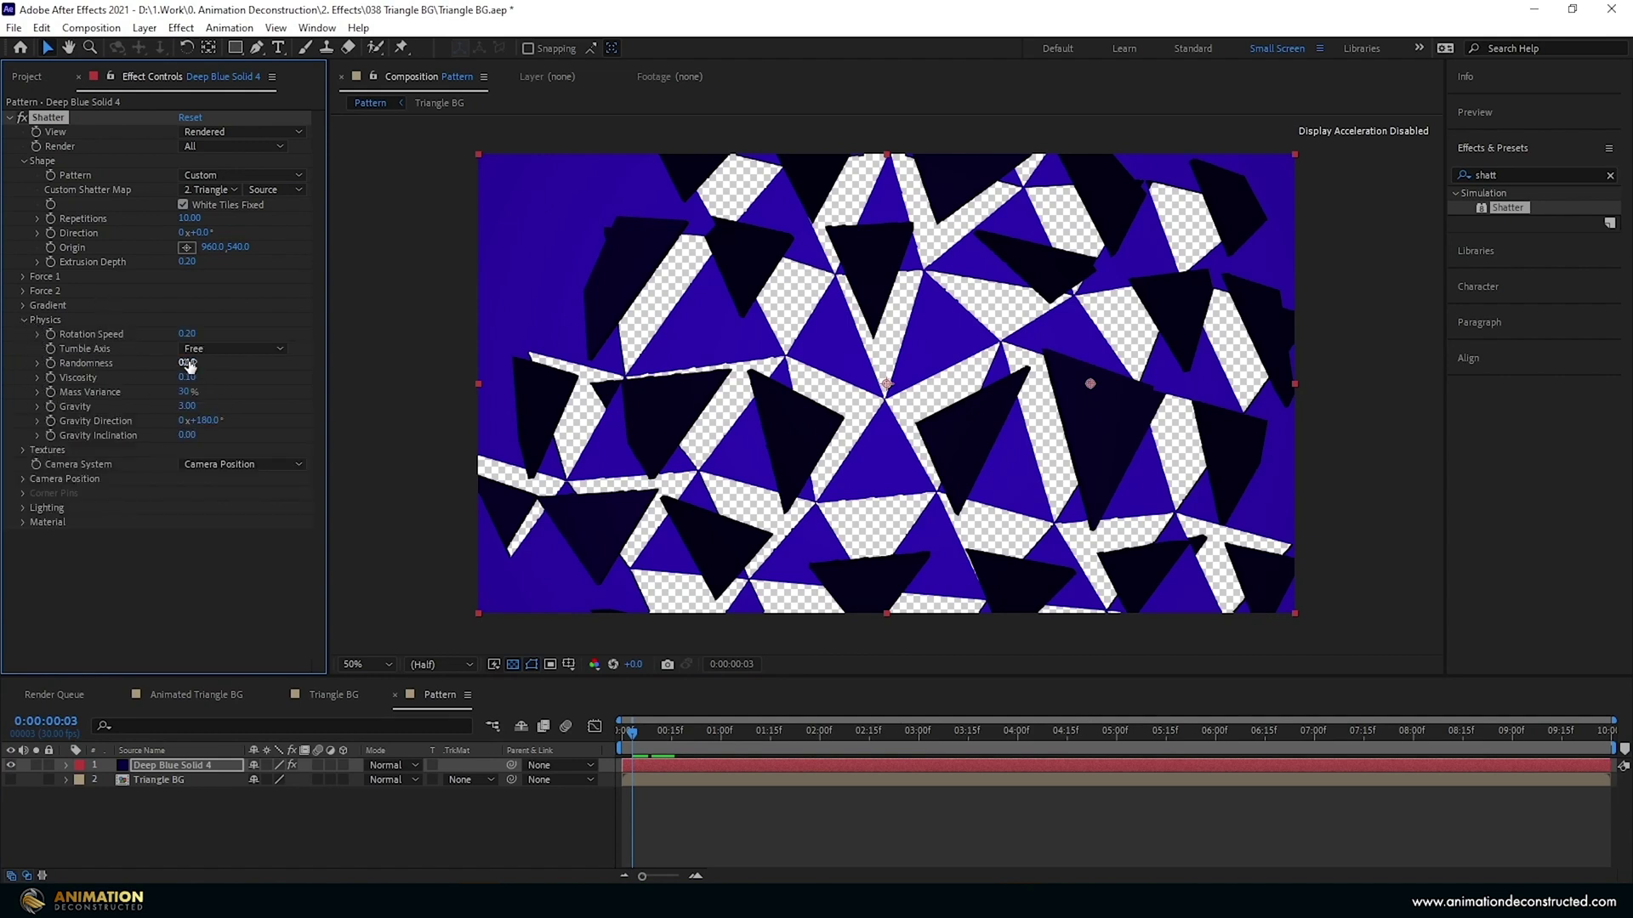
click(188, 406)
text(0)
key(Return)
click(188, 392)
text(20)
key(Return)
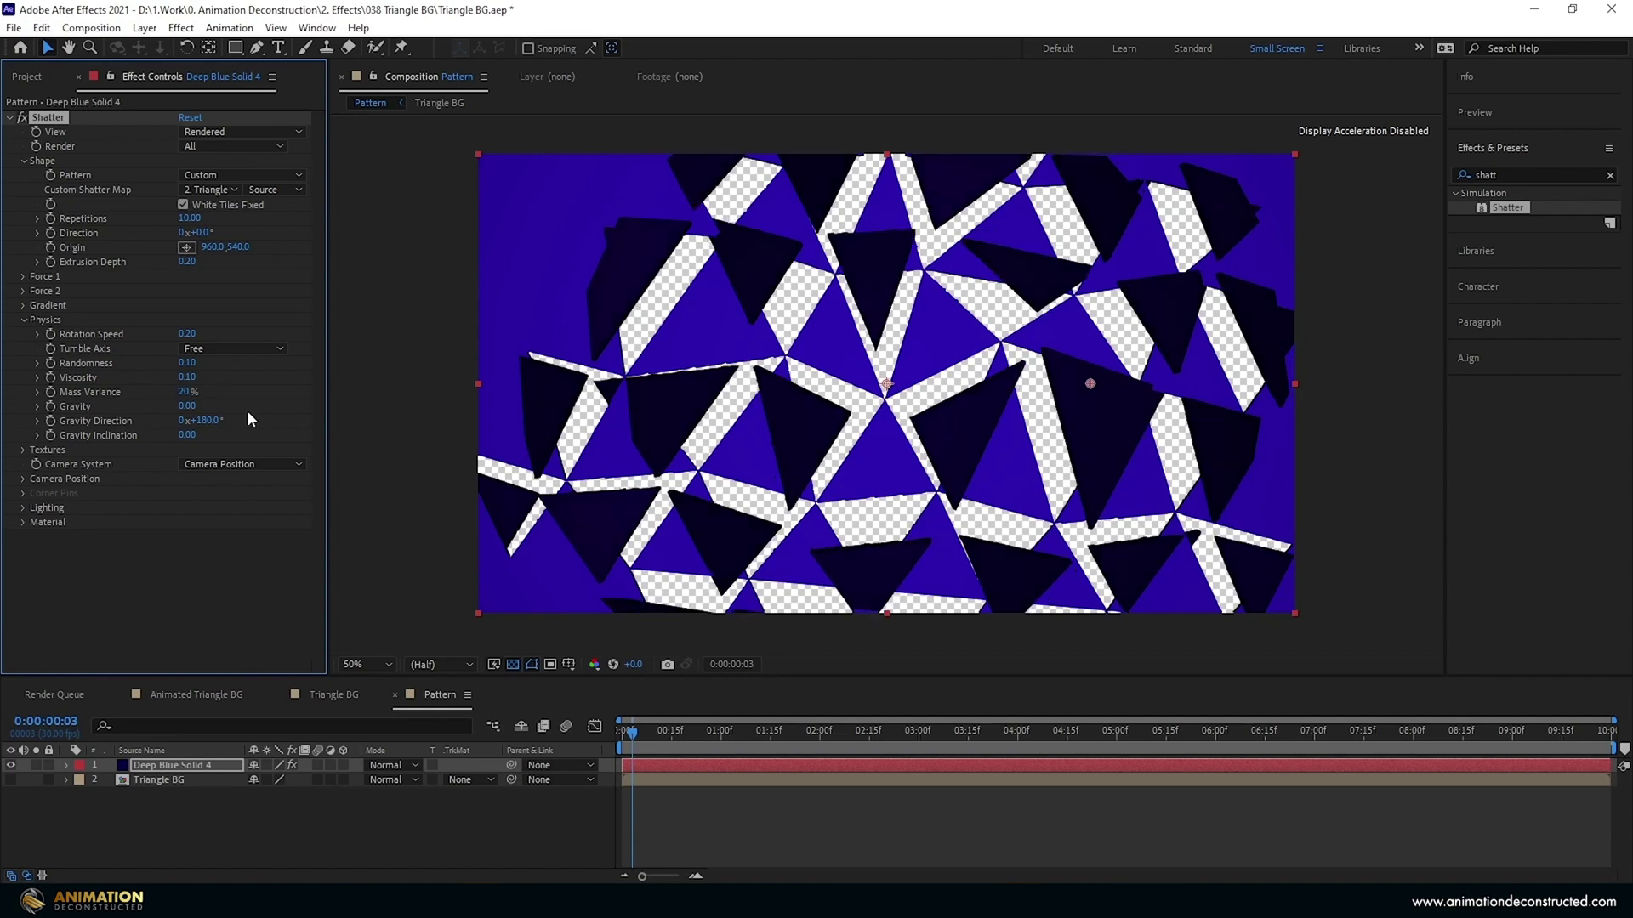
Set the viscosity and randomness to 0 and raise the rotation speed to 1, checking frame 0:00:00:02.
click(186, 377)
text(0)
click(187, 364)
text(0)
key(Return)
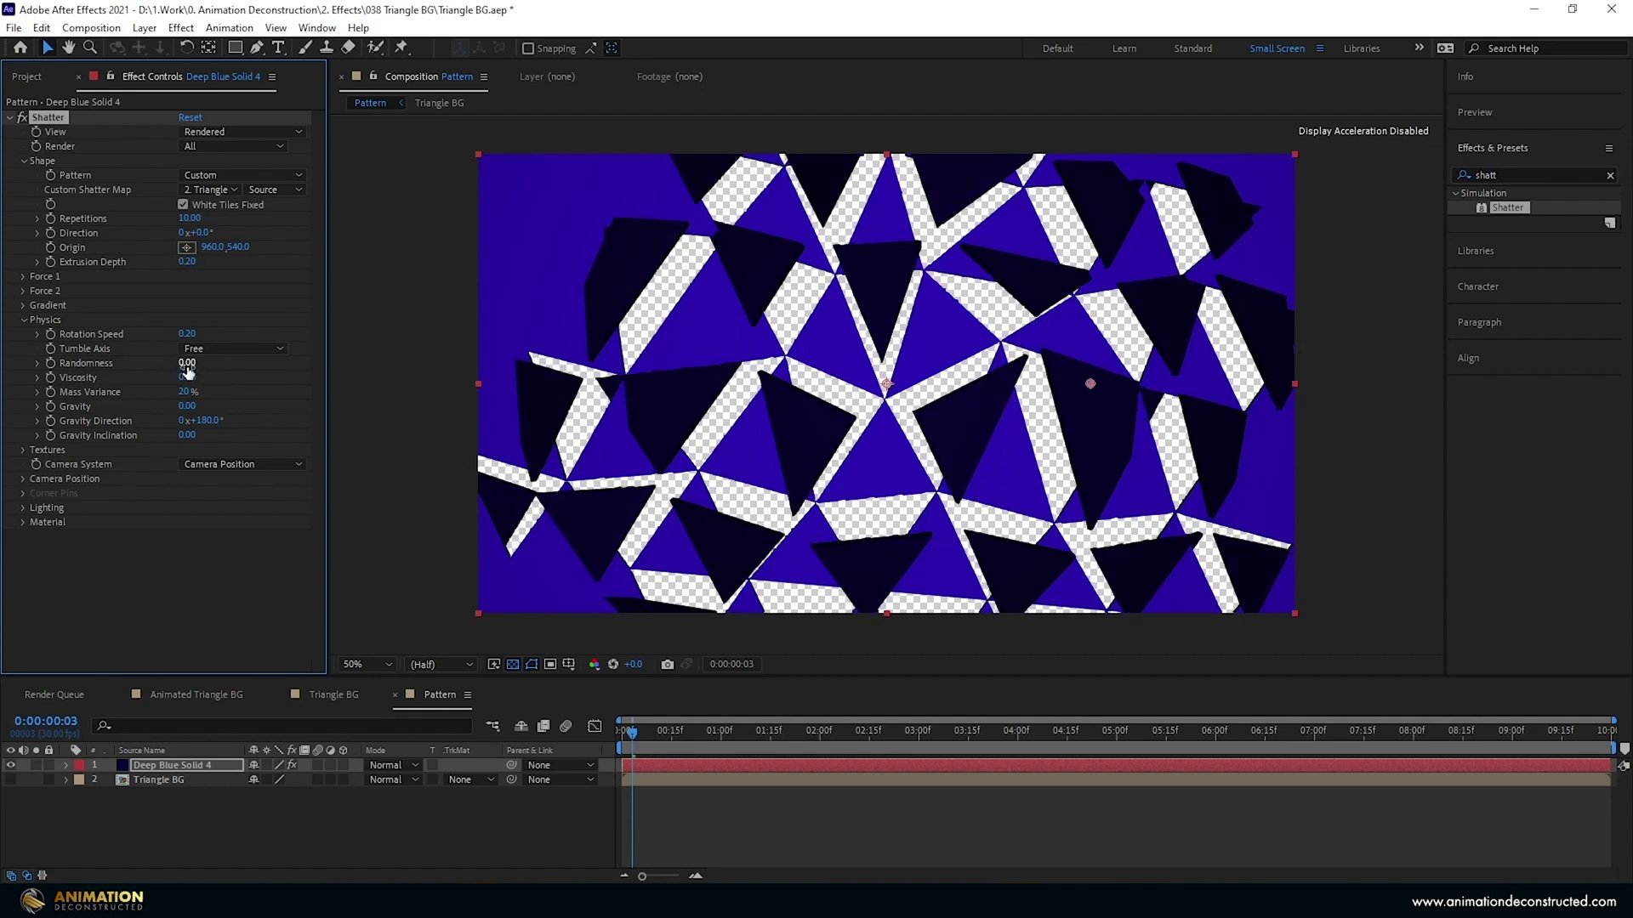
drag(188, 334, 332, 334)
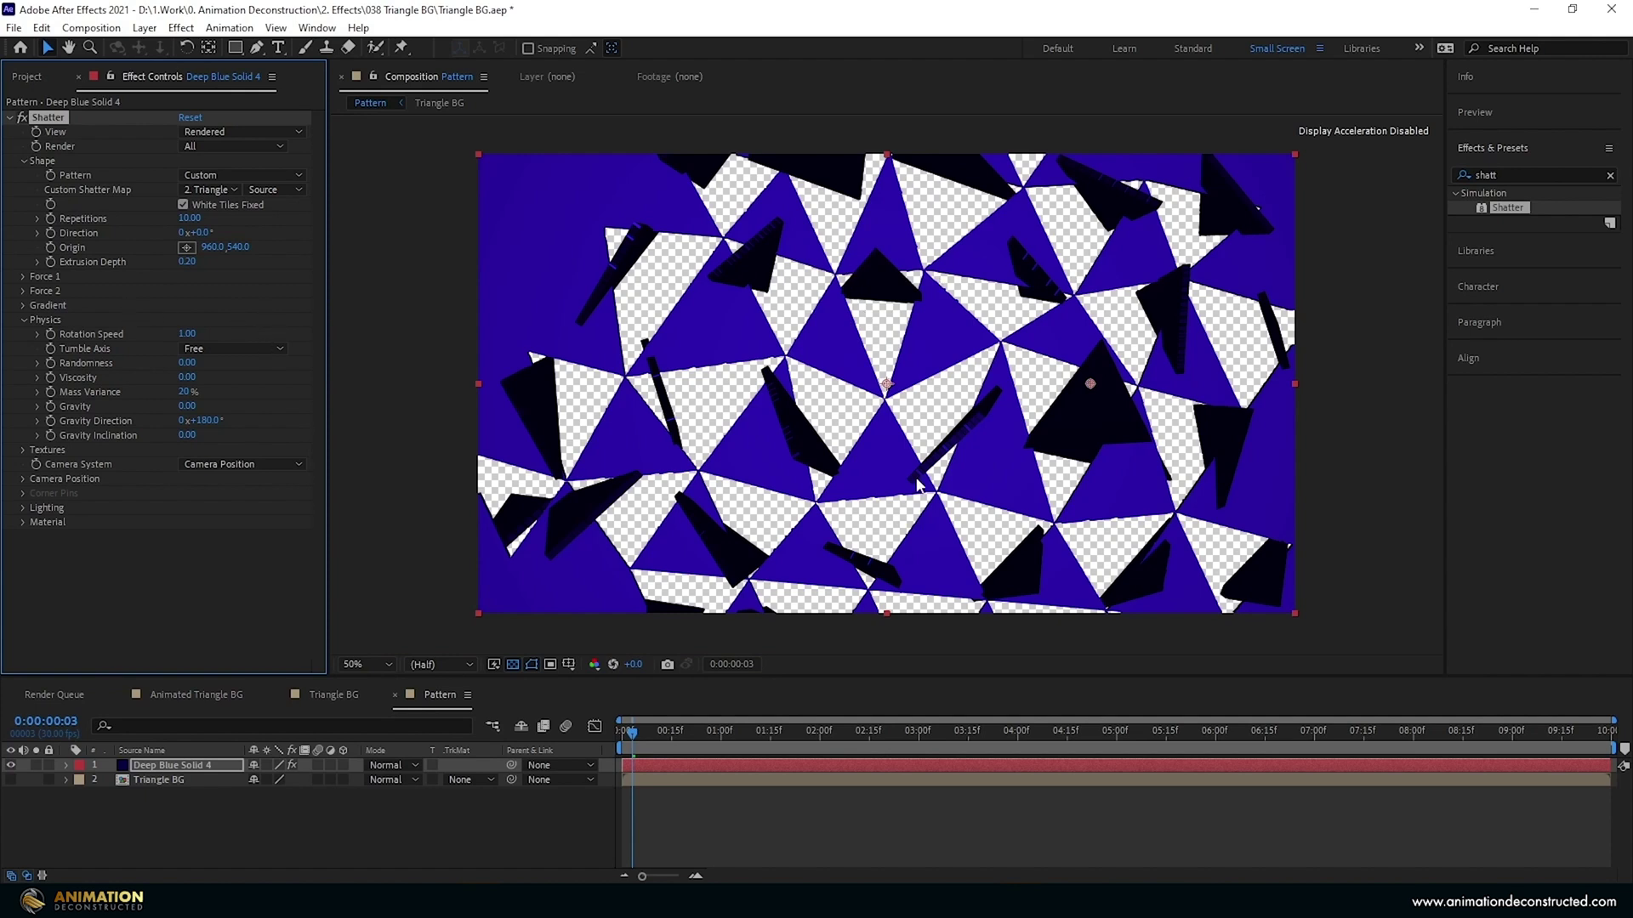
mouse_move(630, 732)
mouse_down()
mouse_move(655, 732)
mouse_move(604, 748)
mouse_move(629, 744)
mouse_up()
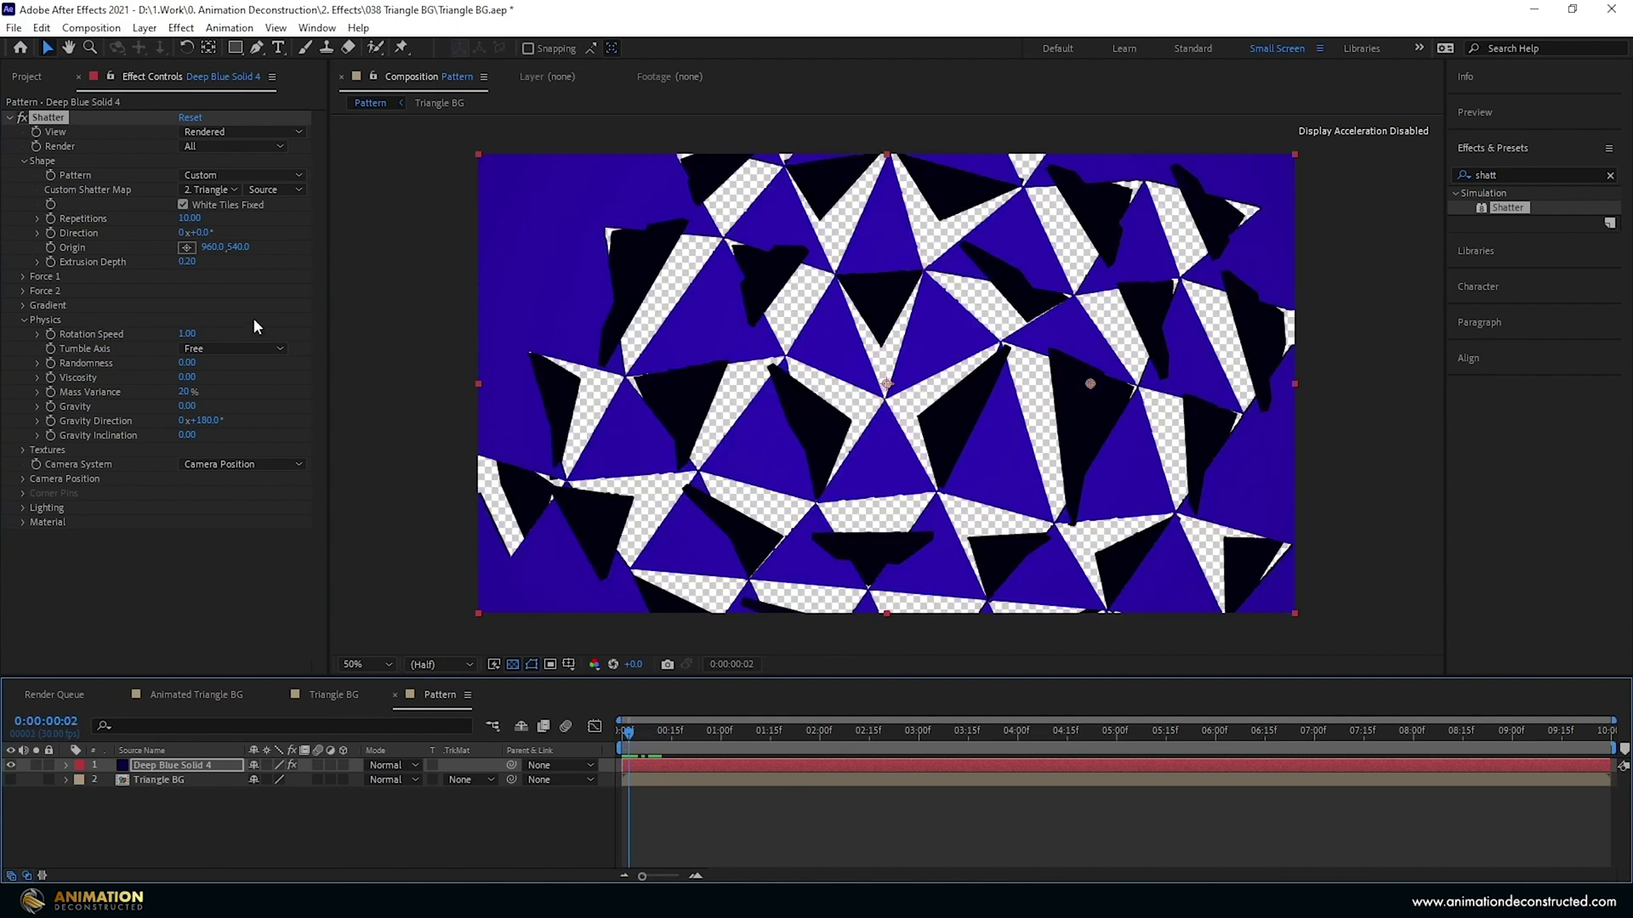
Set Force 1's strength to 0.01 and preview the shatter up to 0:00:01:02.
click(24, 276)
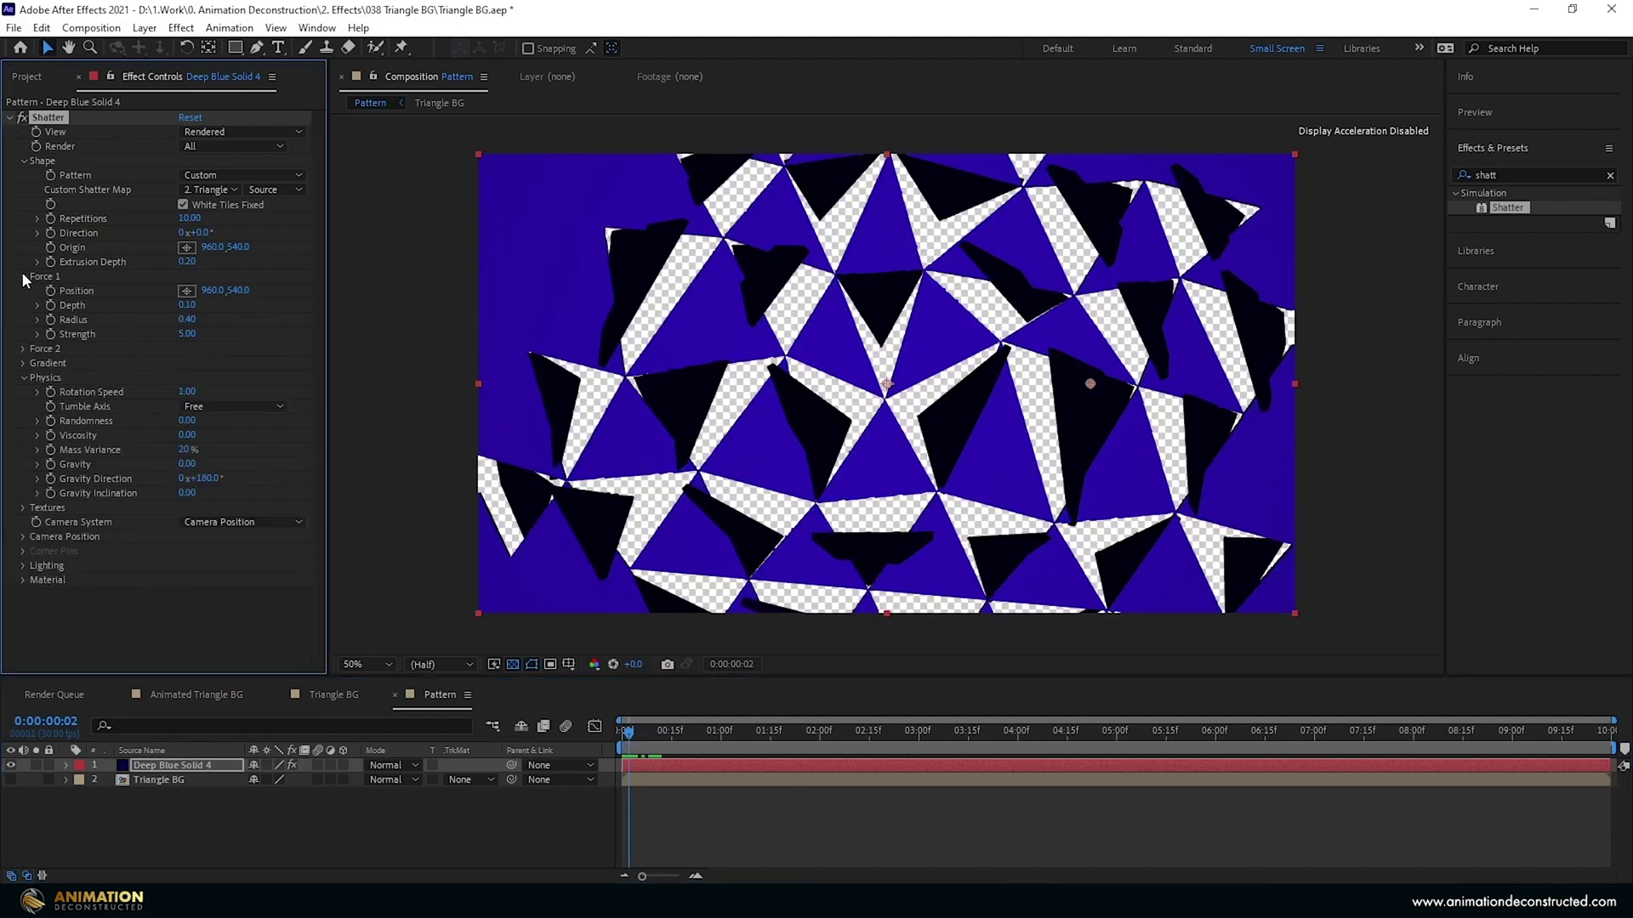
click(189, 334)
text(0)
text(.01)
key(Return)
click(641, 727)
drag(641, 726, 727, 714)
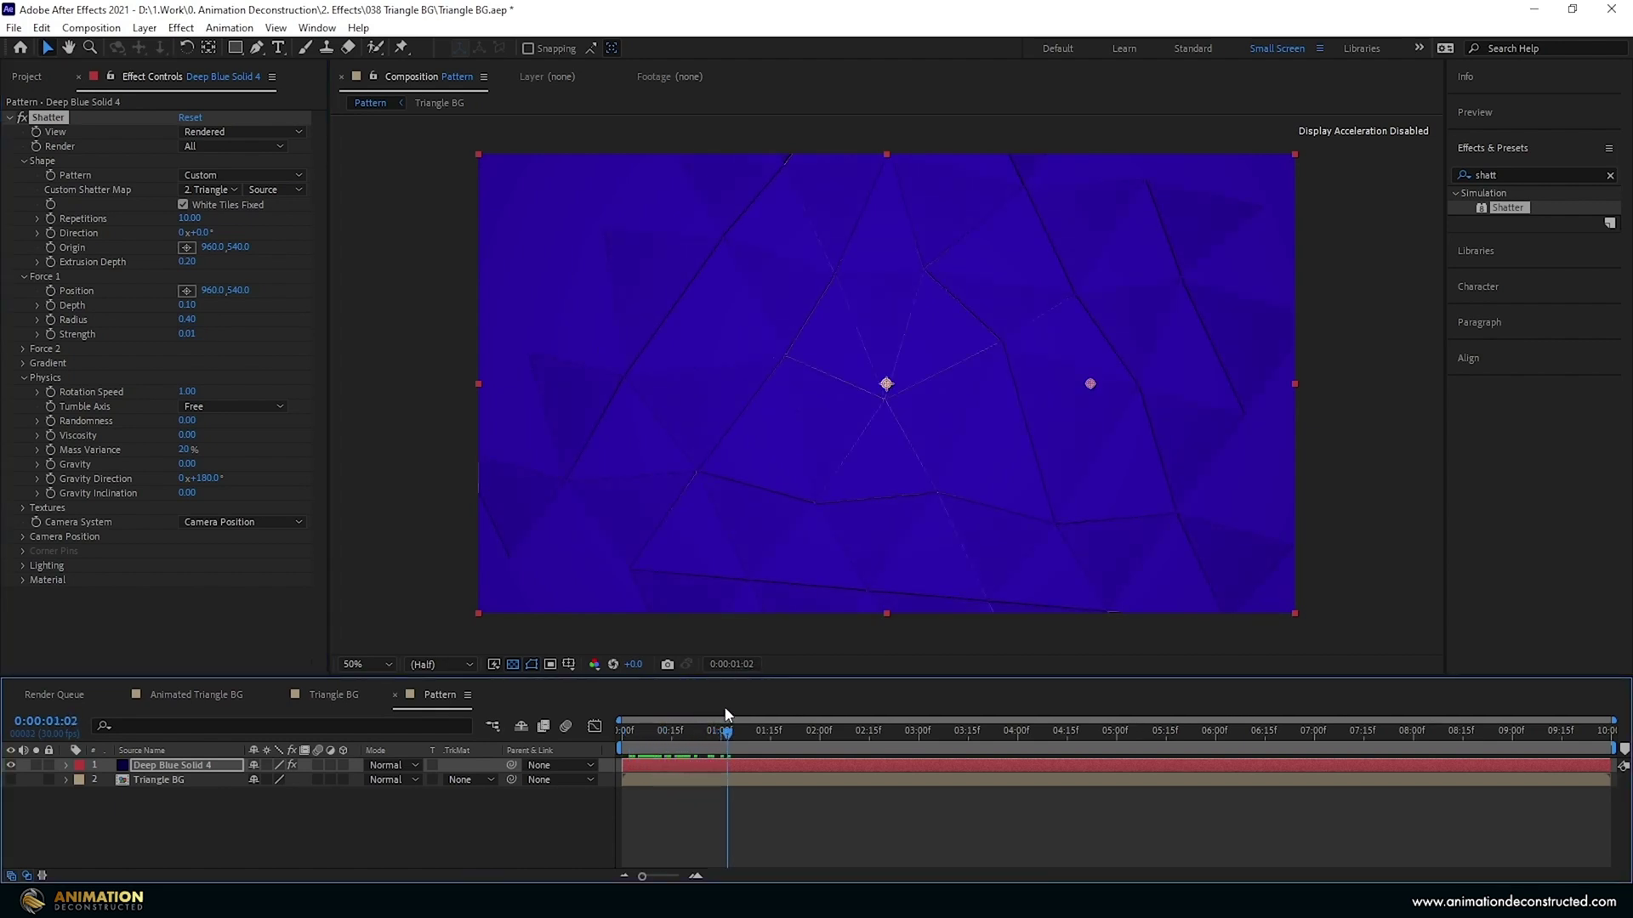
Set Force 1's depth to 0.45 and radius to 0.7, moving the current time to 0:00:02:00.
click(187, 306)
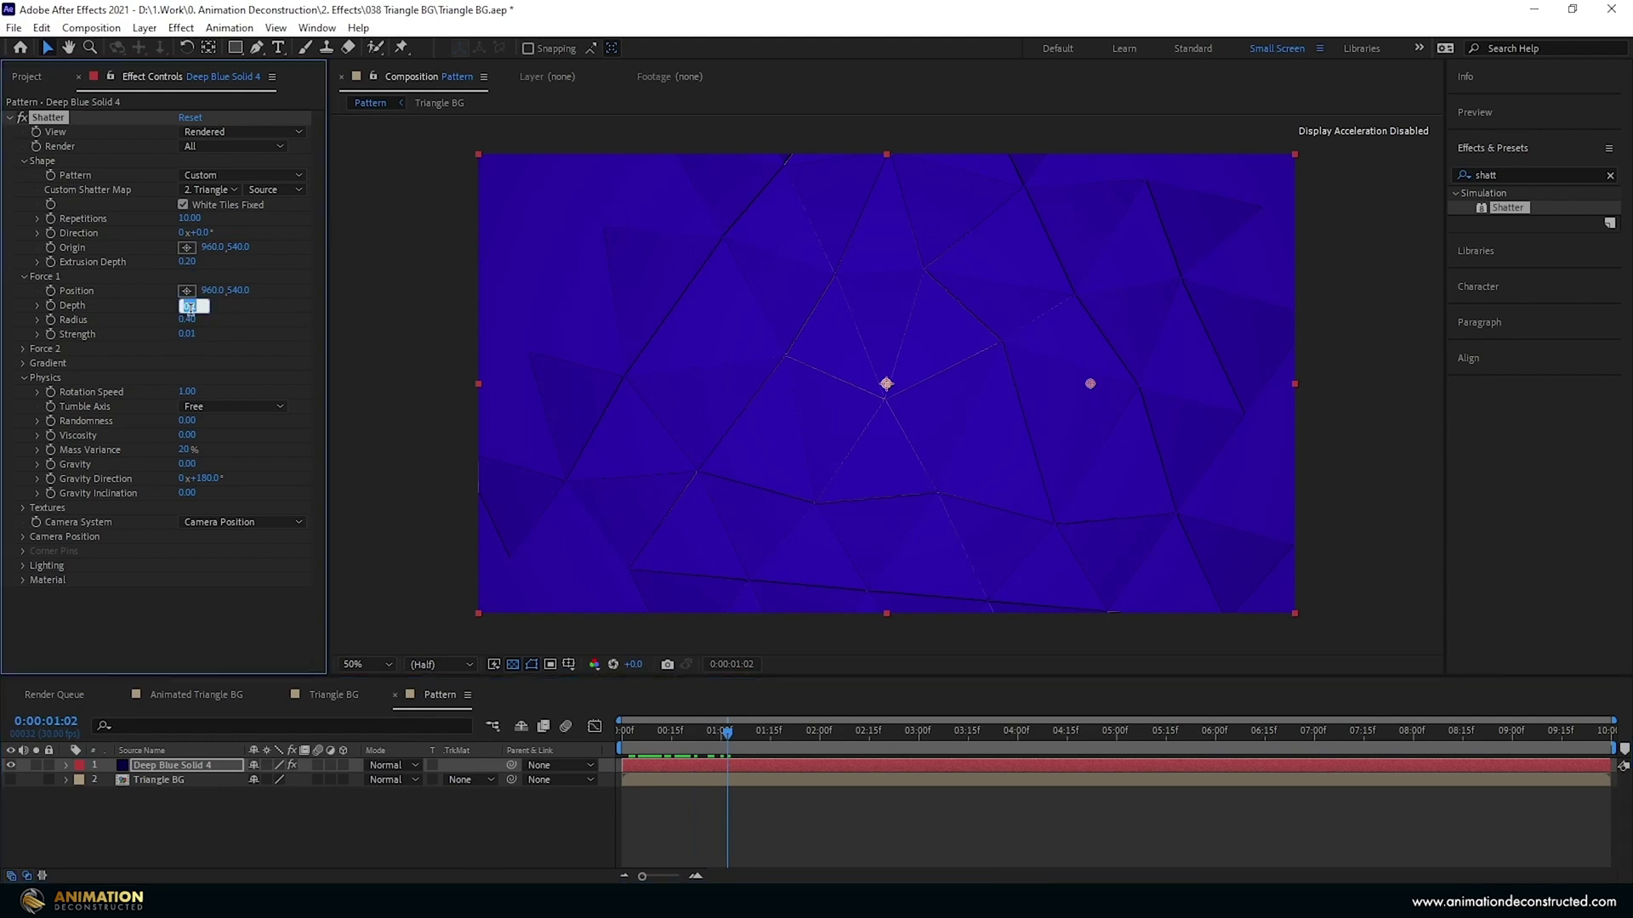
text(0.45)
key(Return)
drag(731, 737, 823, 752)
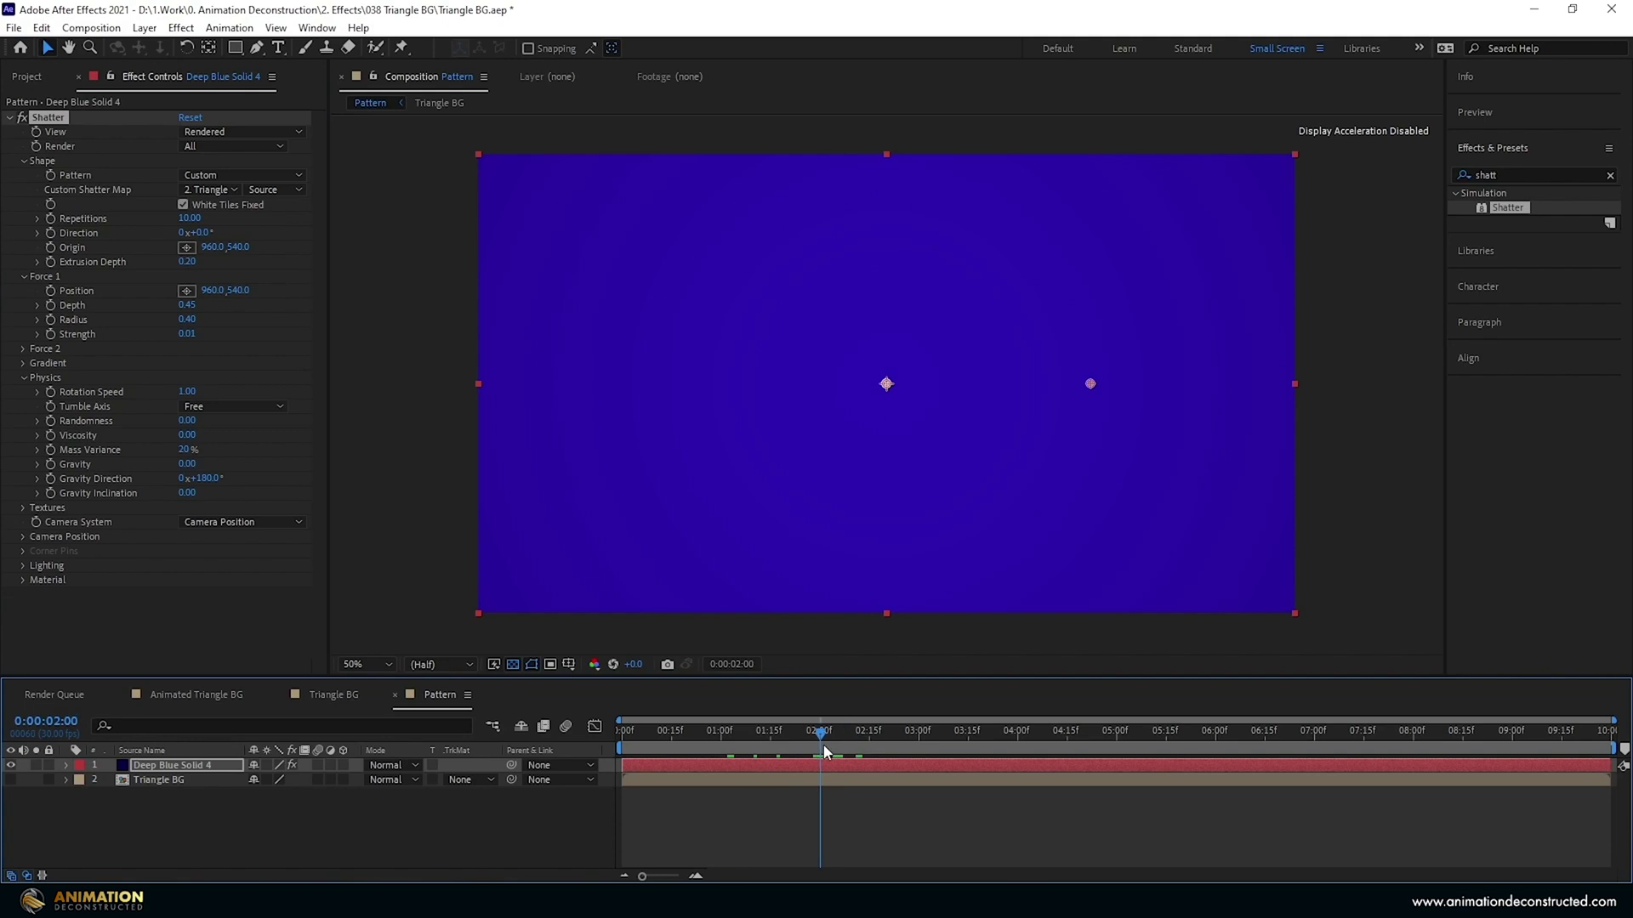
click(178, 319)
text(0.7)
key(Return)
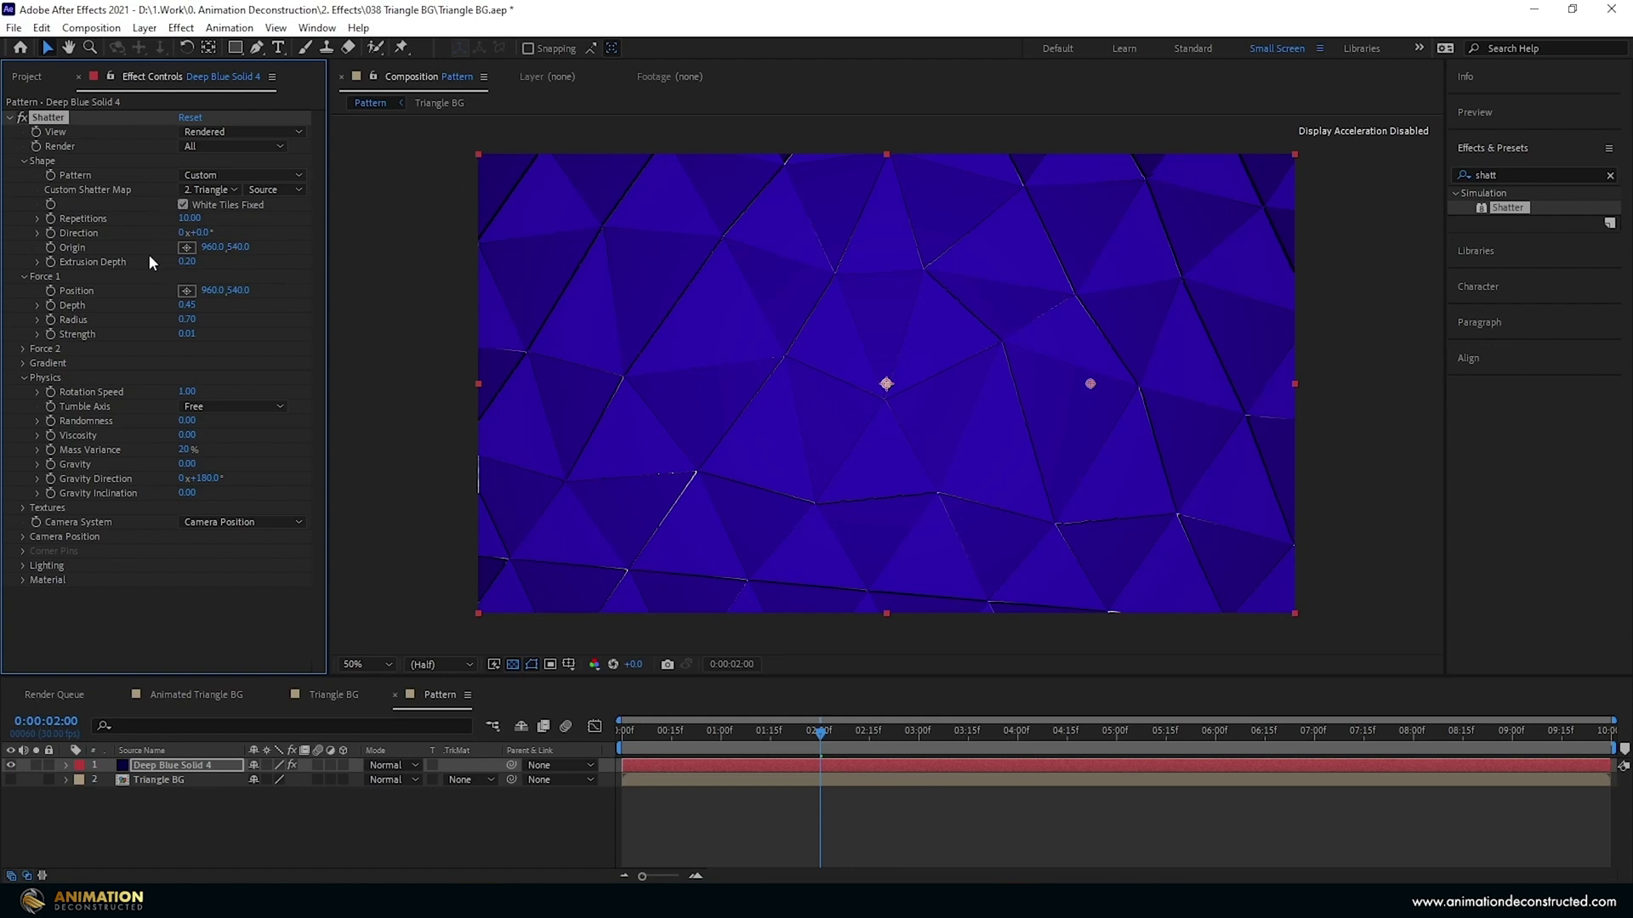
Set the shape's extrusion depth to 0 and limit the tumble axis to YZ.
click(186, 261)
text(0)
key(Return)
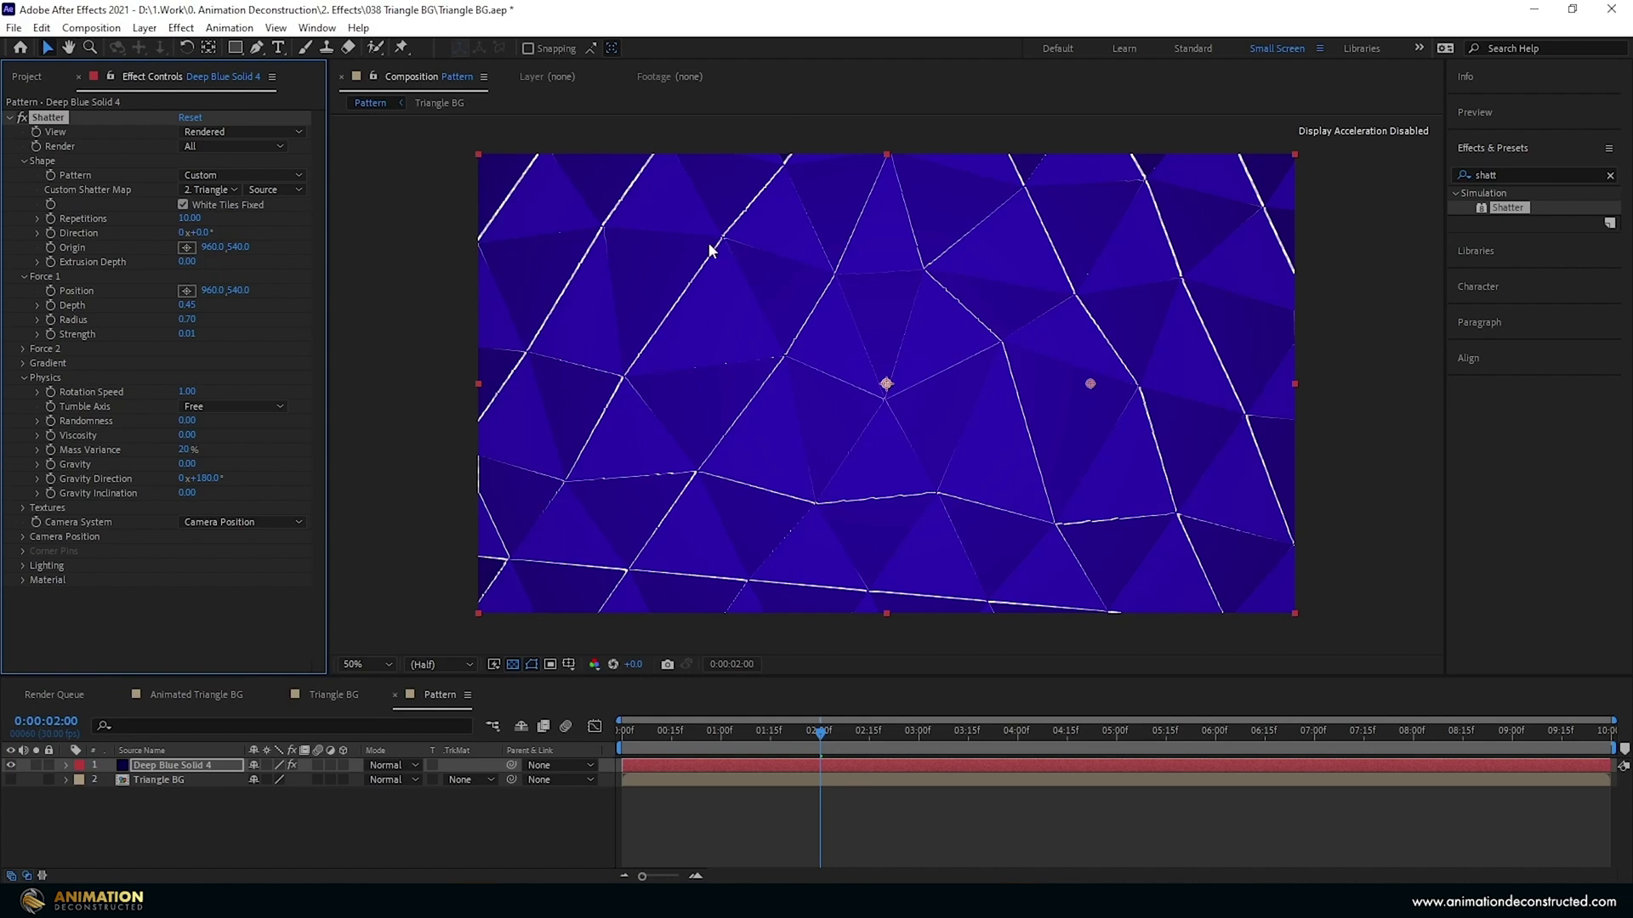
click(214, 408)
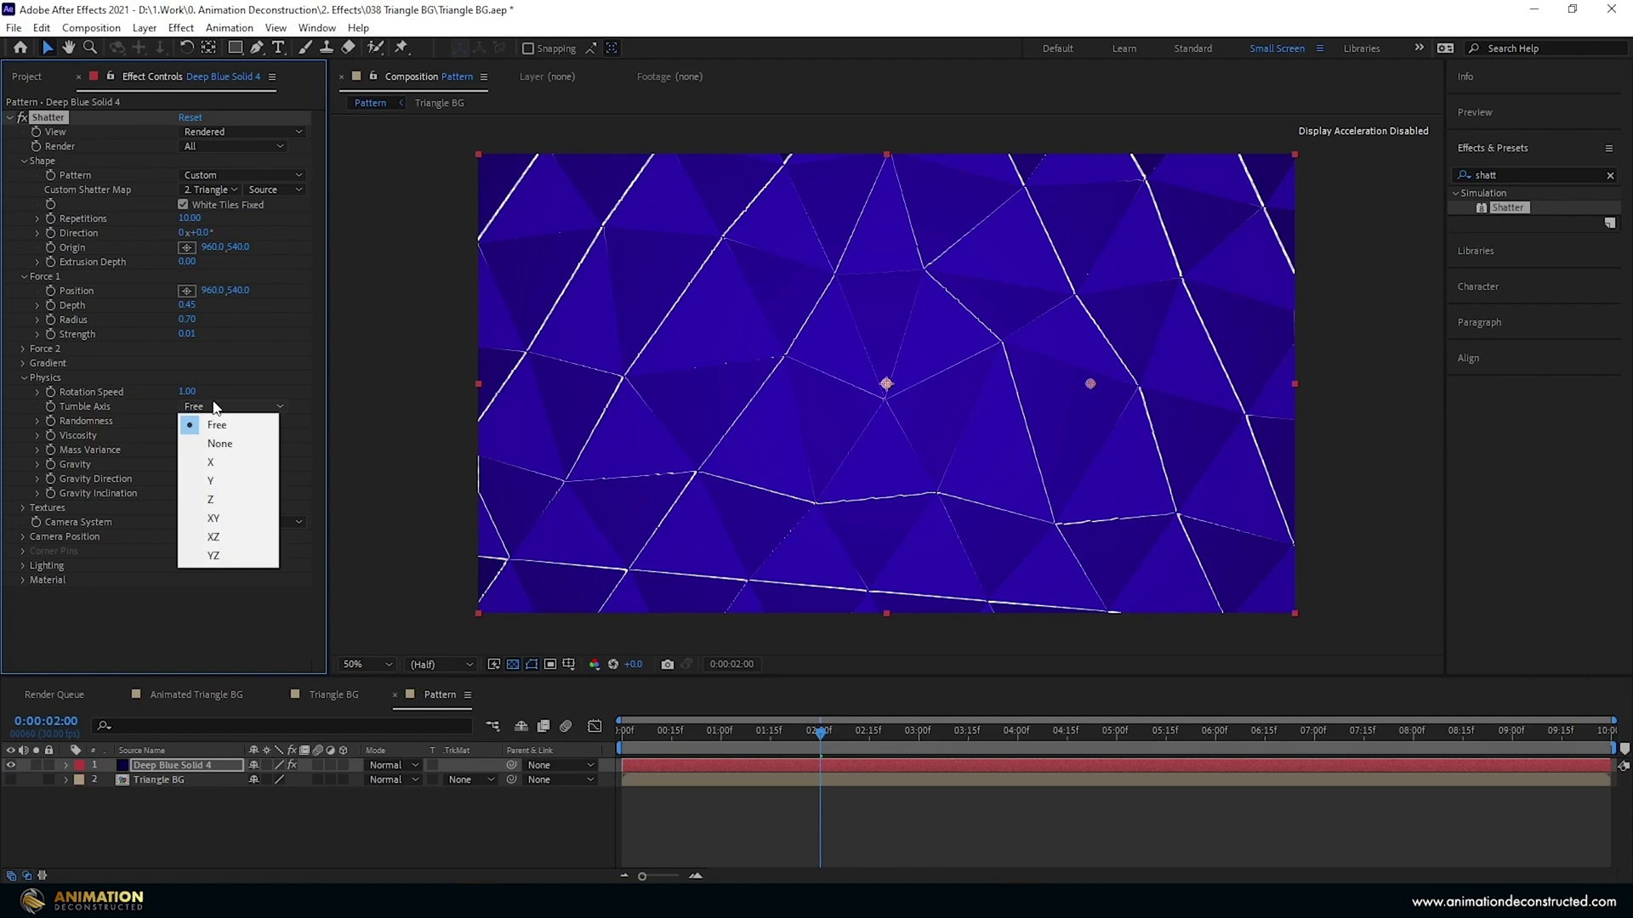
click(216, 558)
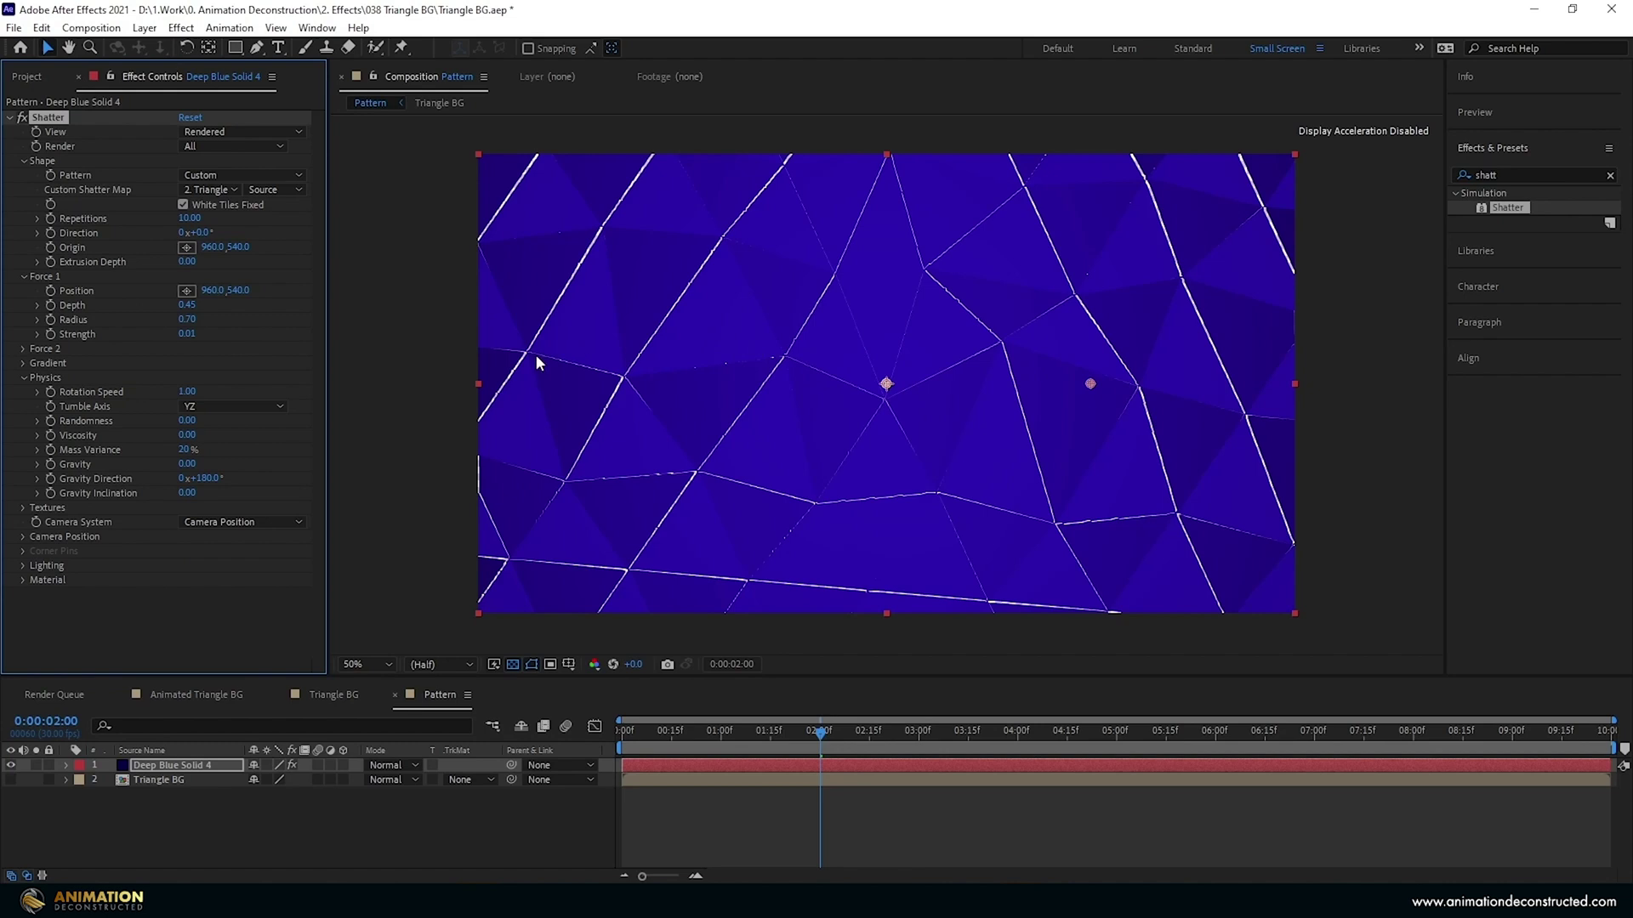
Set Shatter's light depth to 0.313 and ambient light to 0.1.
click(24, 580)
click(21, 564)
scroll(58, 539, down, 3)
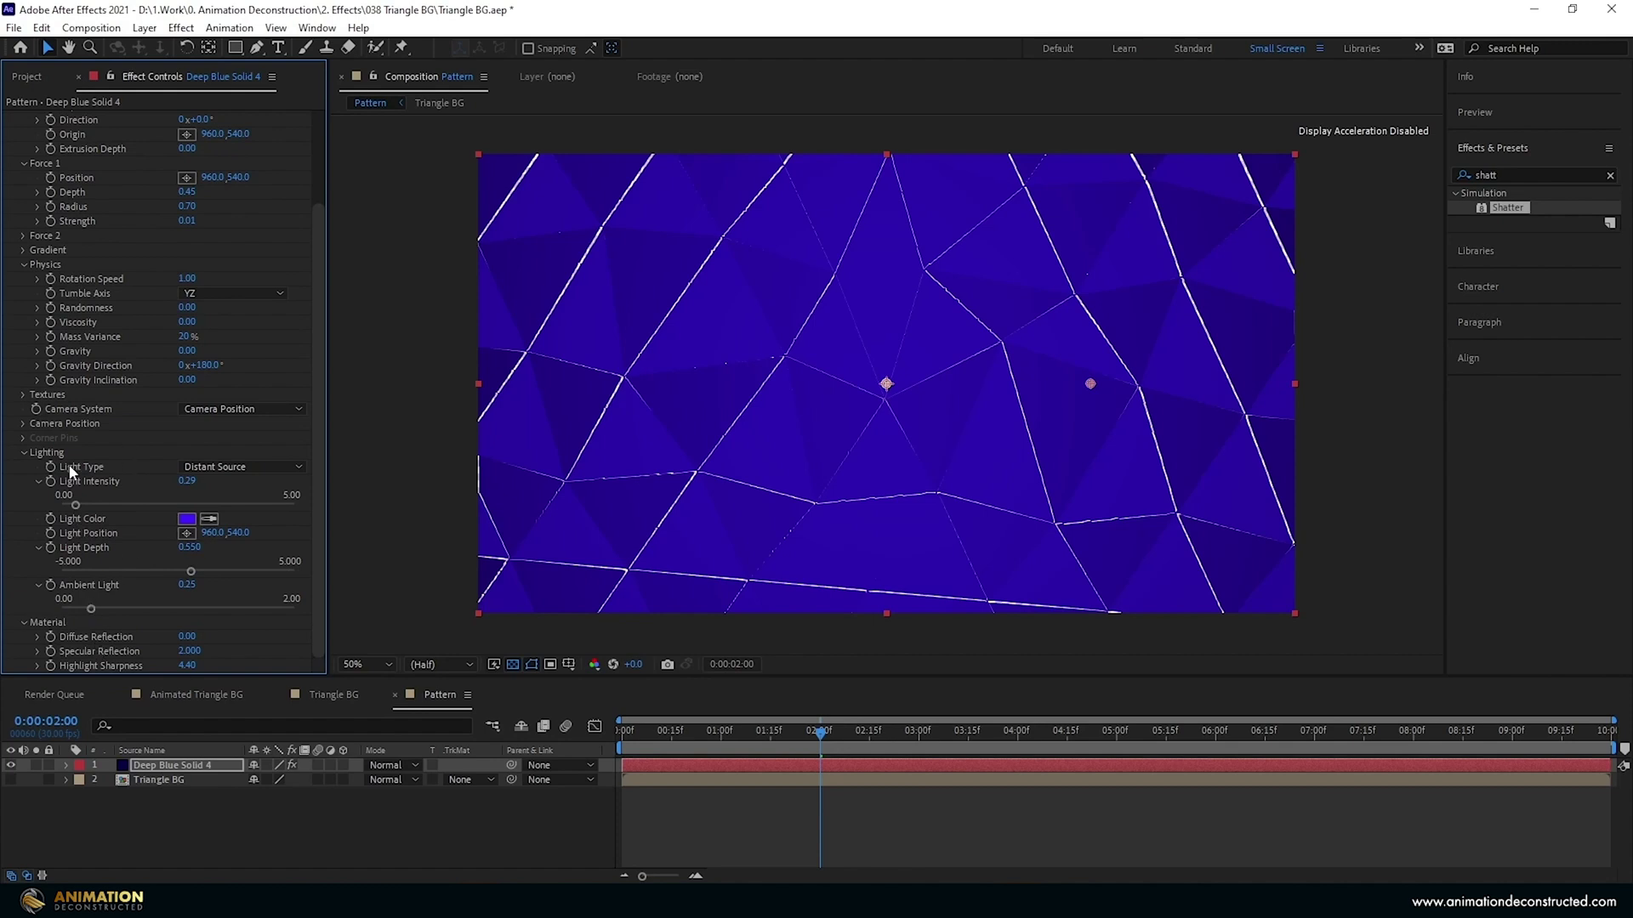
click(198, 554)
text(313)
click(186, 586)
text(0.1)
key(Return)
scroll(68, 472, up, 2)
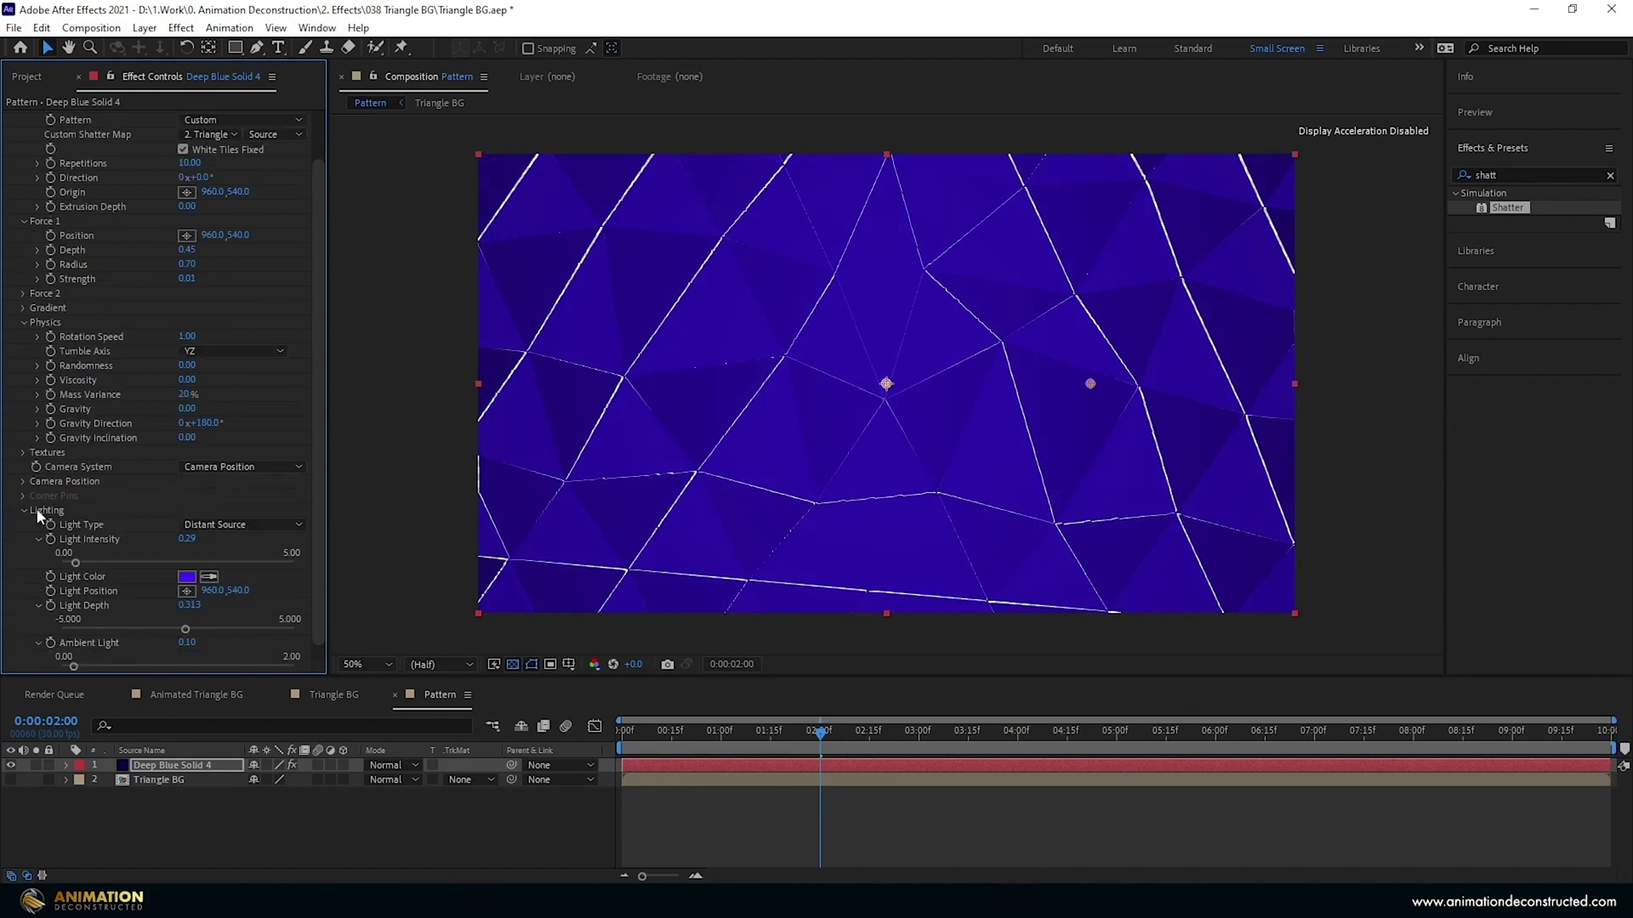
Change the light type to Point Source and place the light at about 654, 620.
click(186, 591)
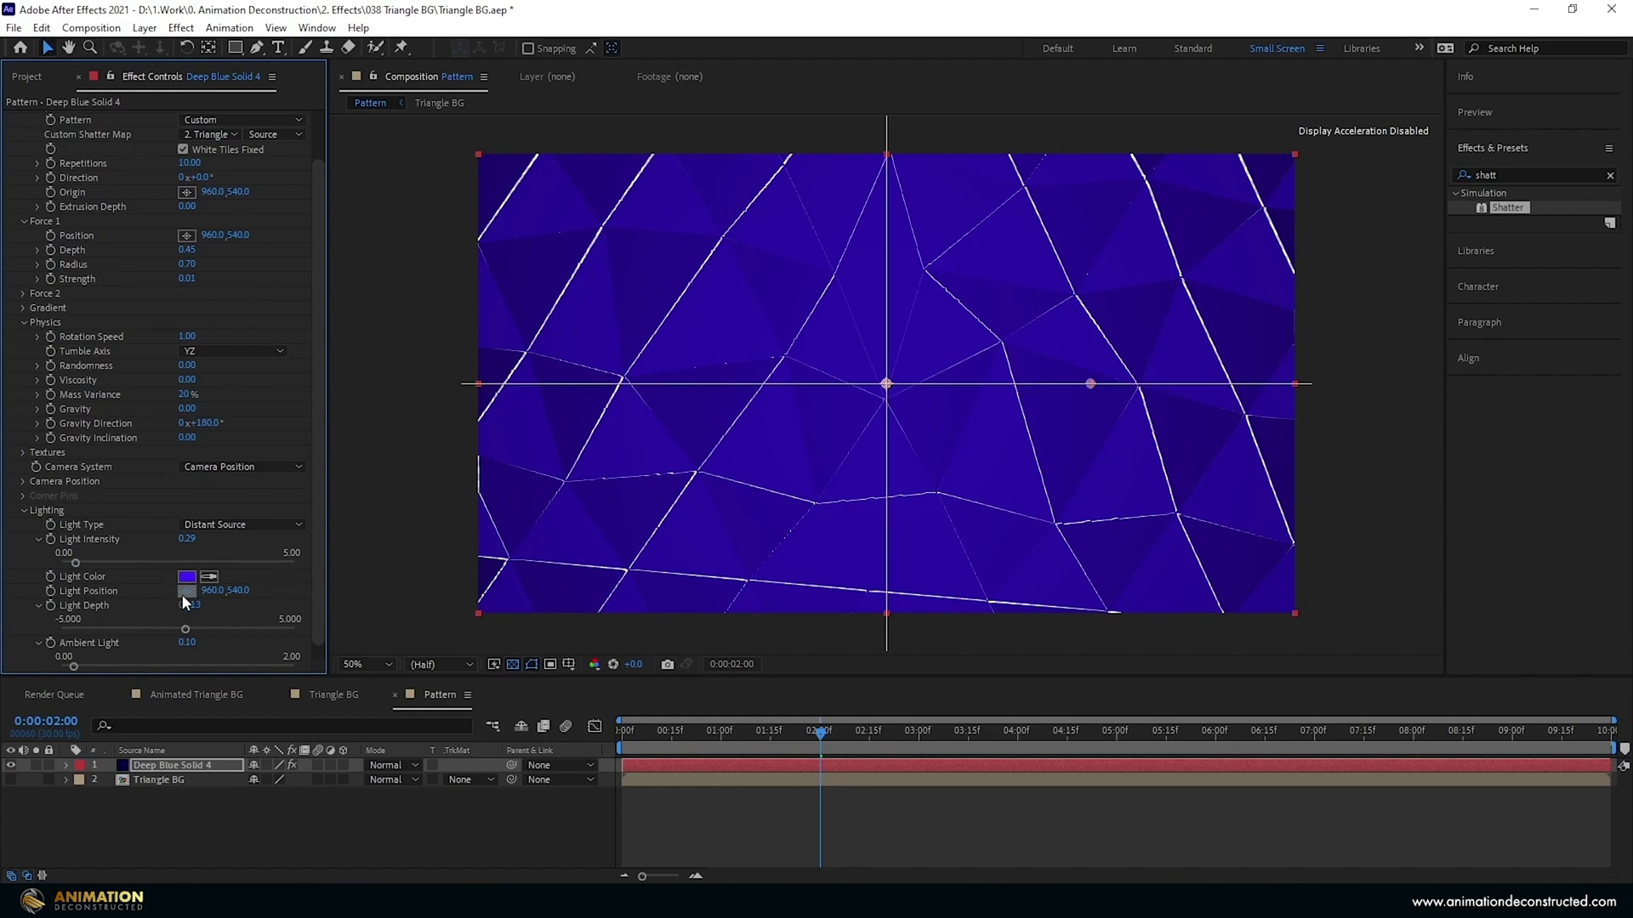
click(765, 415)
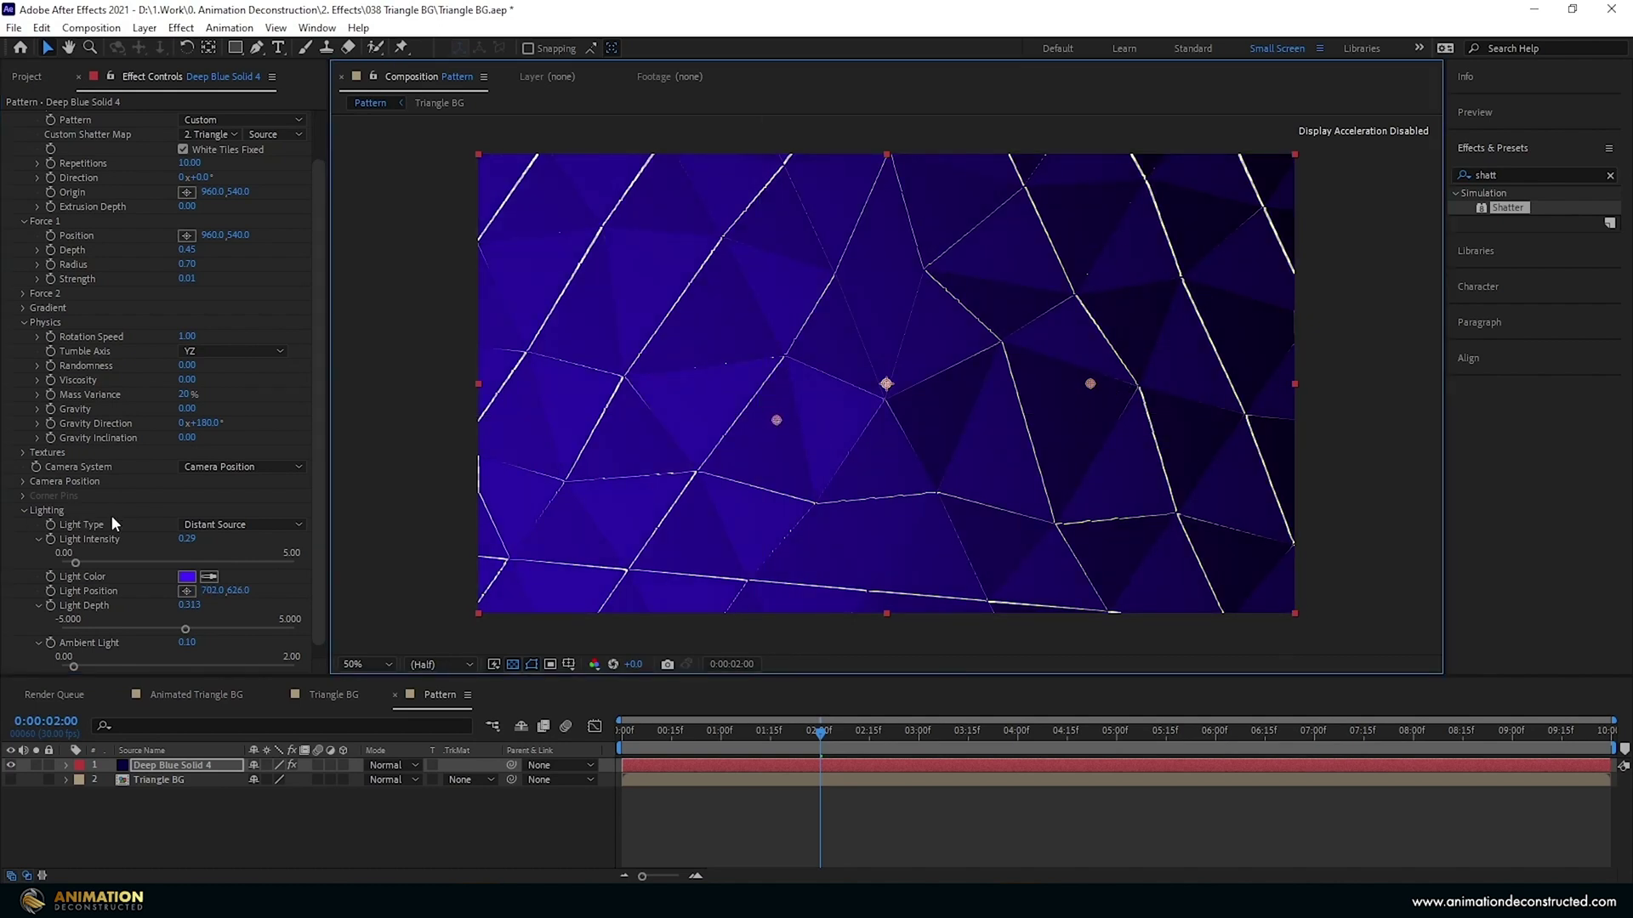
click(263, 525)
click(256, 543)
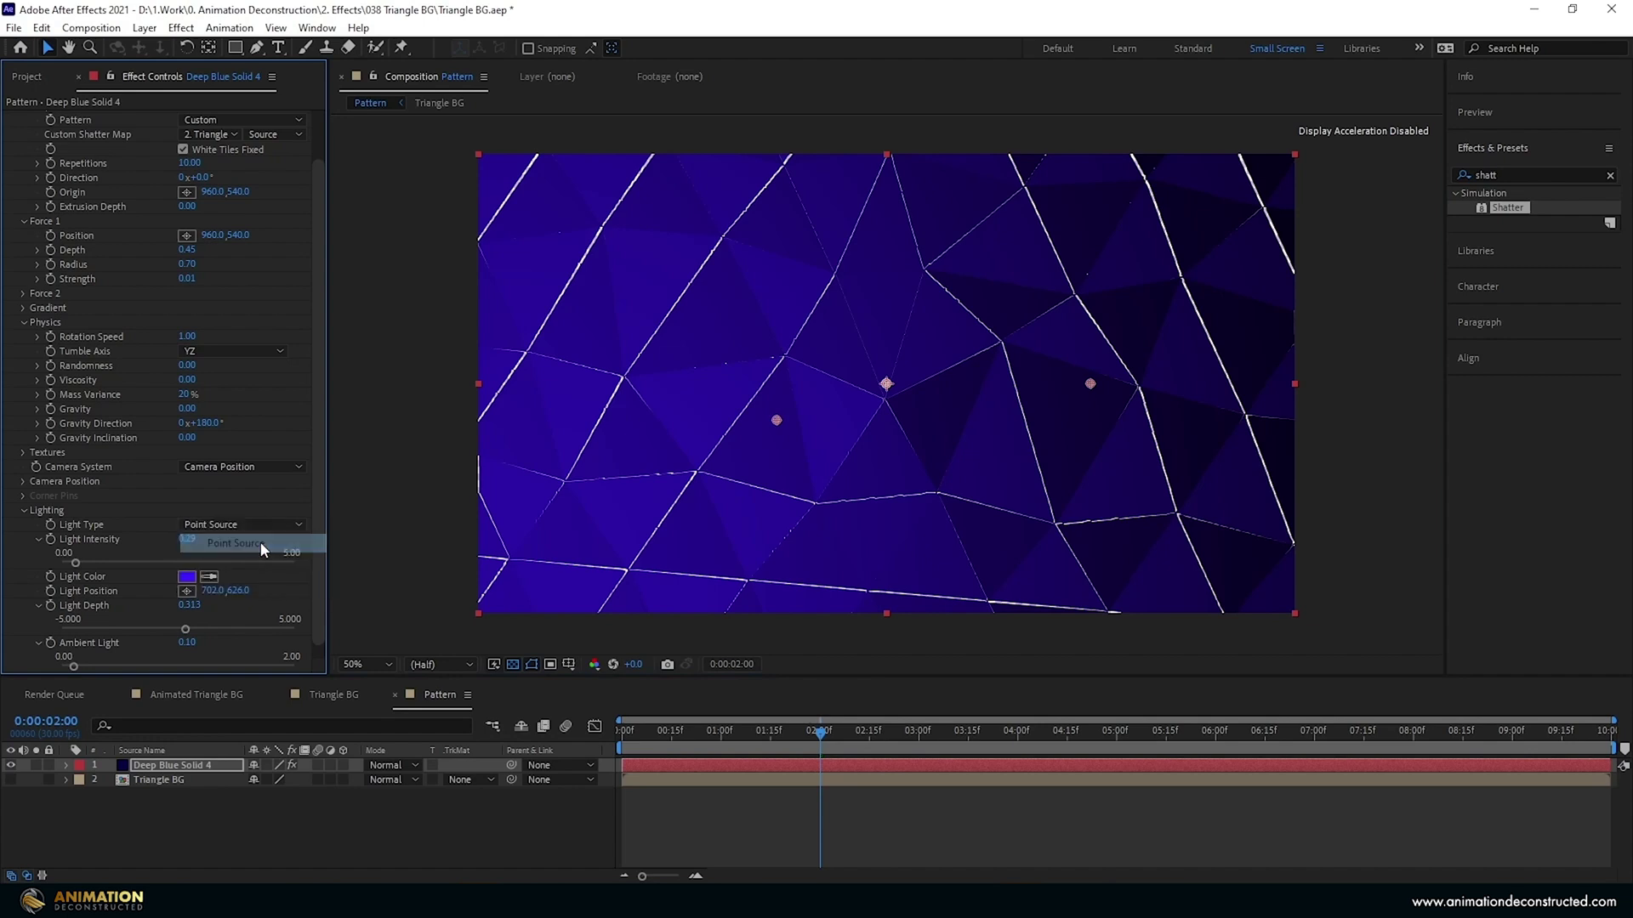
drag(775, 413, 756, 416)
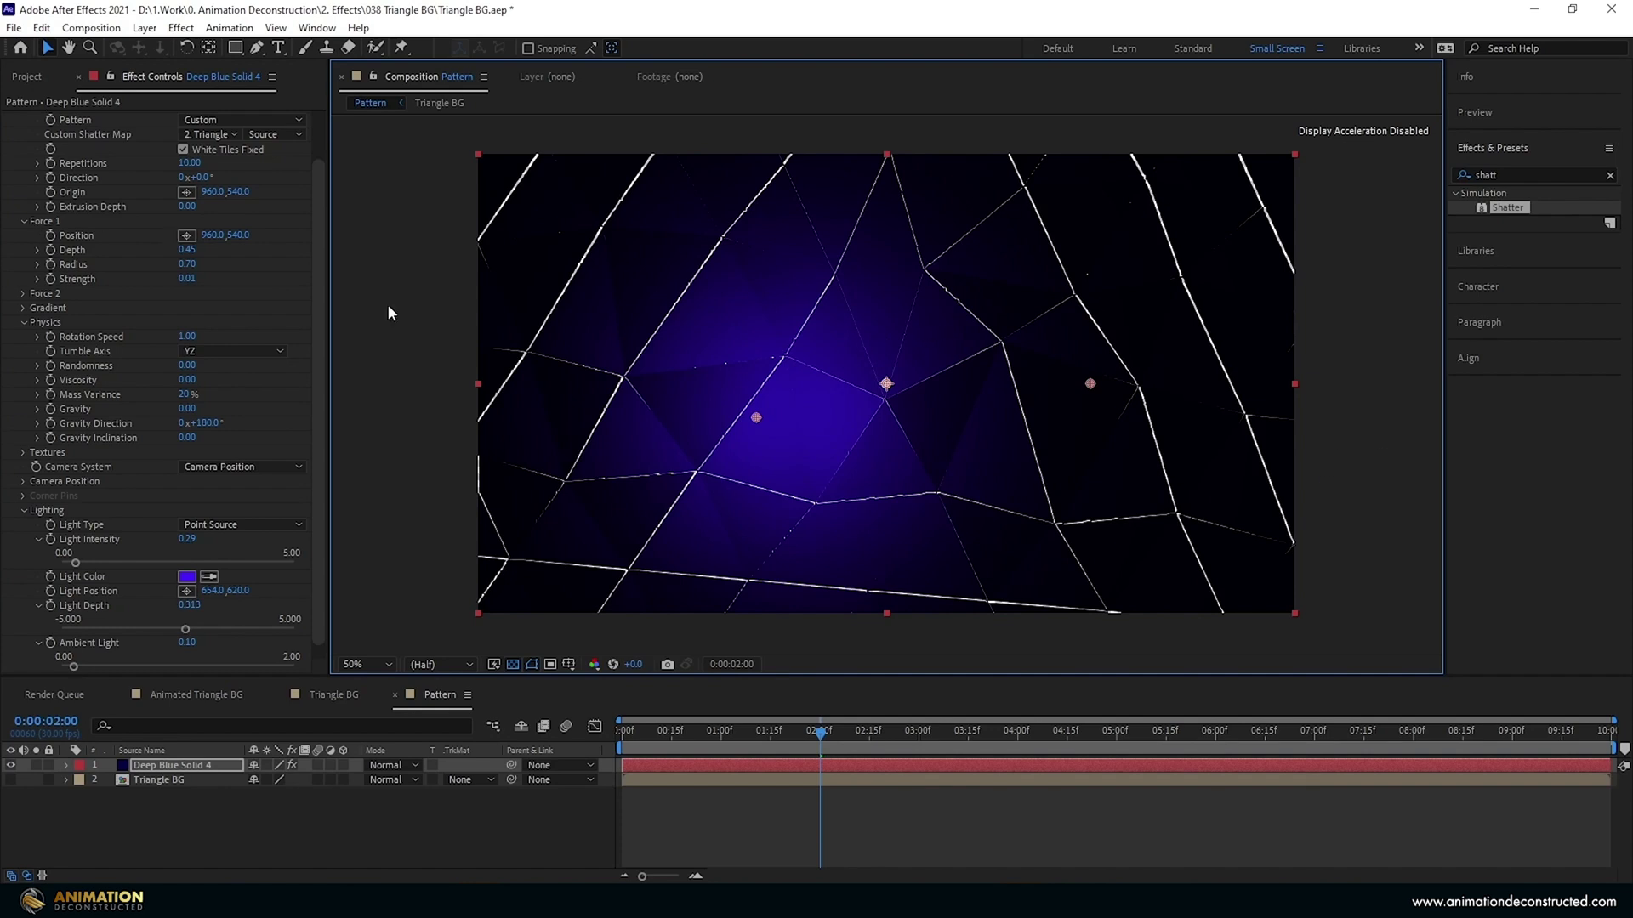
Move Force 1's position to the left edge of the frame, at about -2, 636.
click(23, 294)
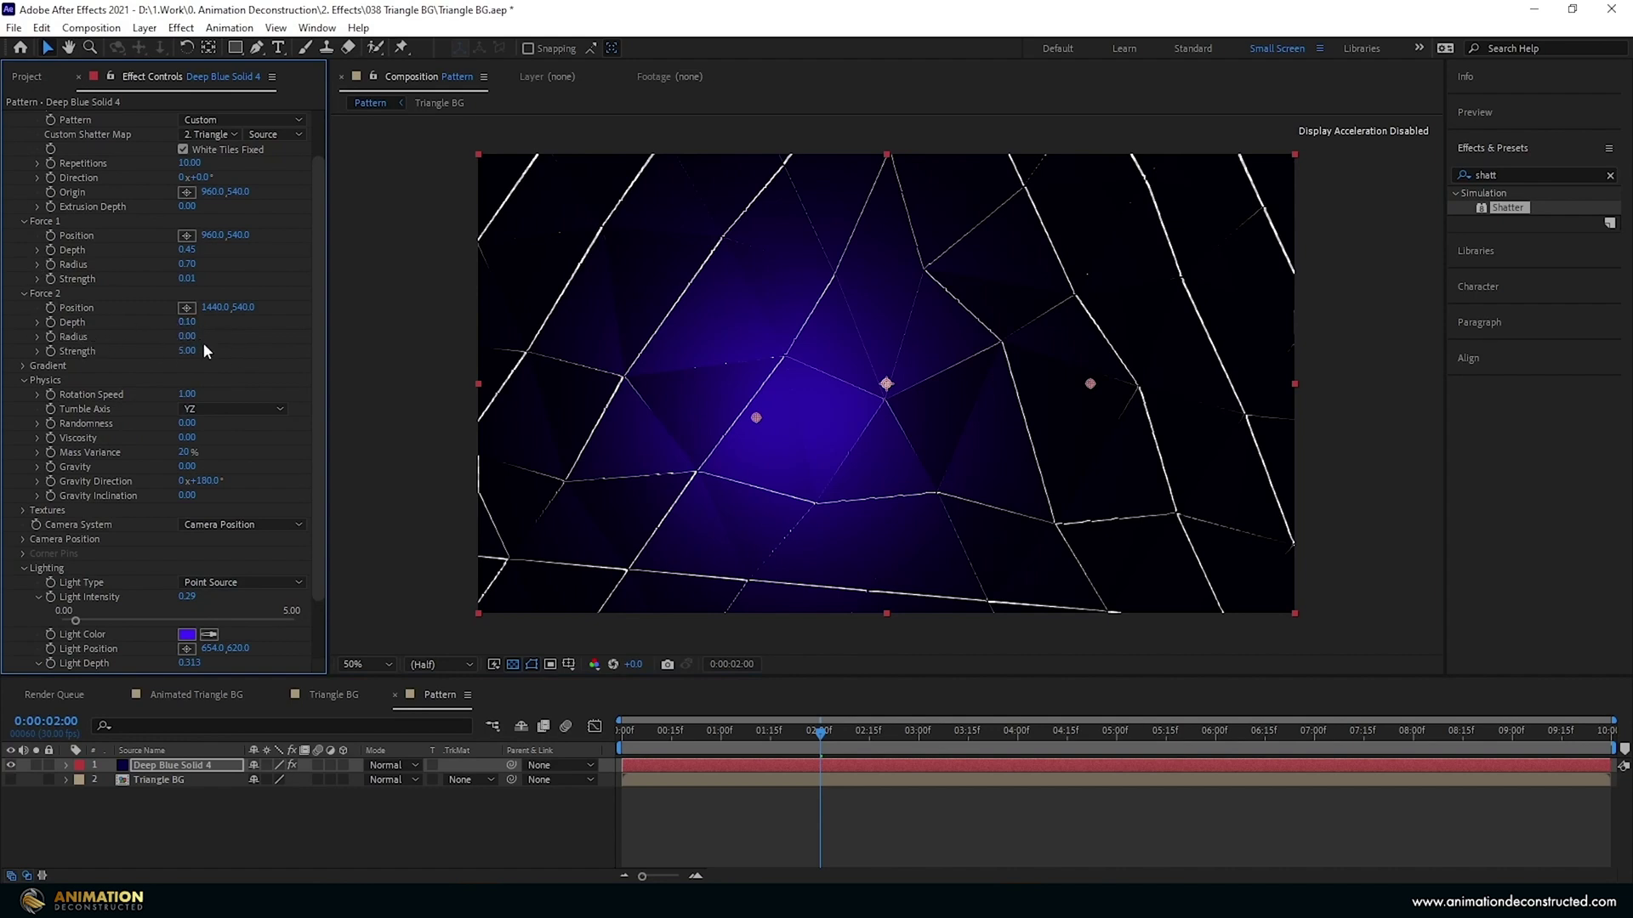
click(187, 235)
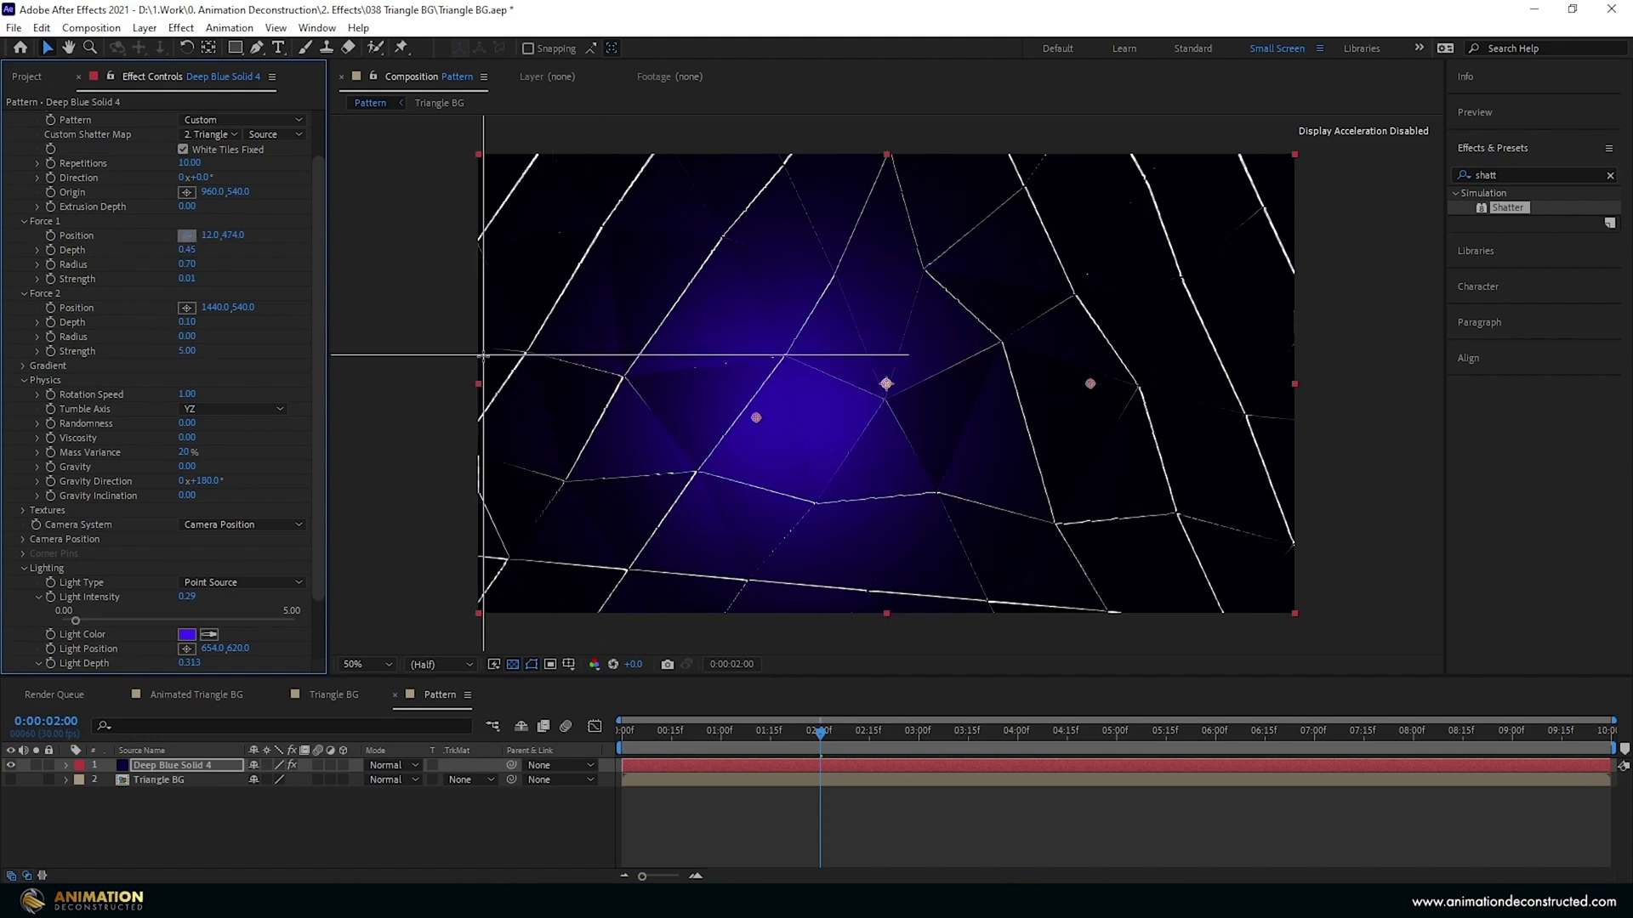
click(477, 398)
drag(228, 235, 206, 208)
Set Force 2's depth to 0.45, radius to 0.7 and strength to 0.08, and move it outside the frame to about 2104, 470.
click(187, 322)
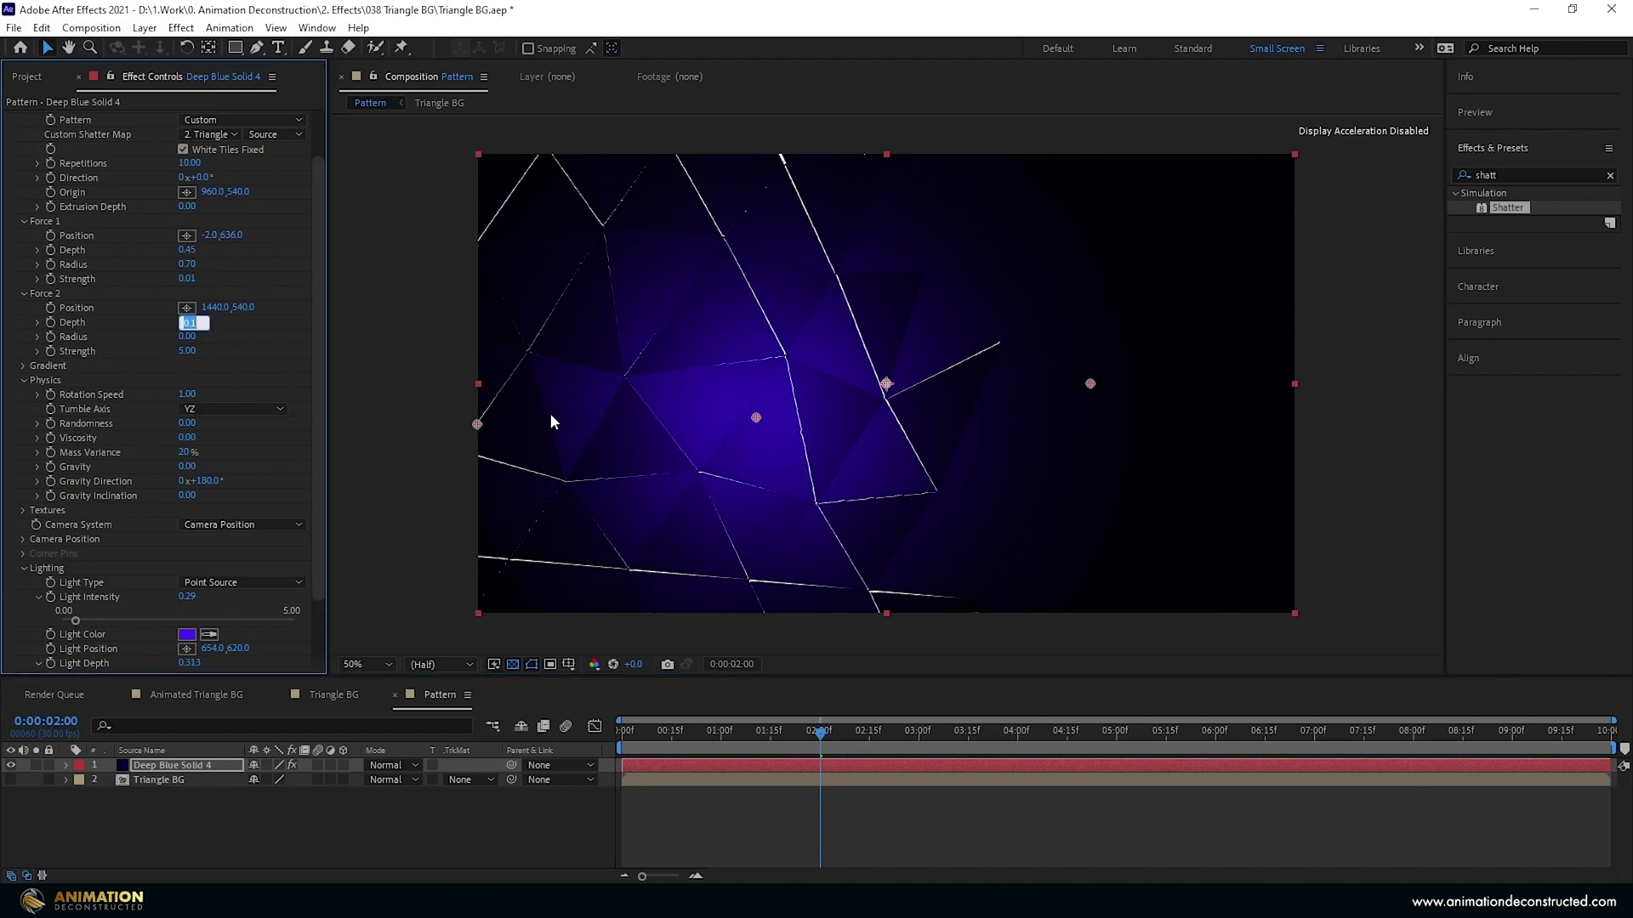
text(0)
key(Tab)
key(Tab)
text(0)
drag(186, 336, 222, 336)
drag(1090, 383, 1373, 354)
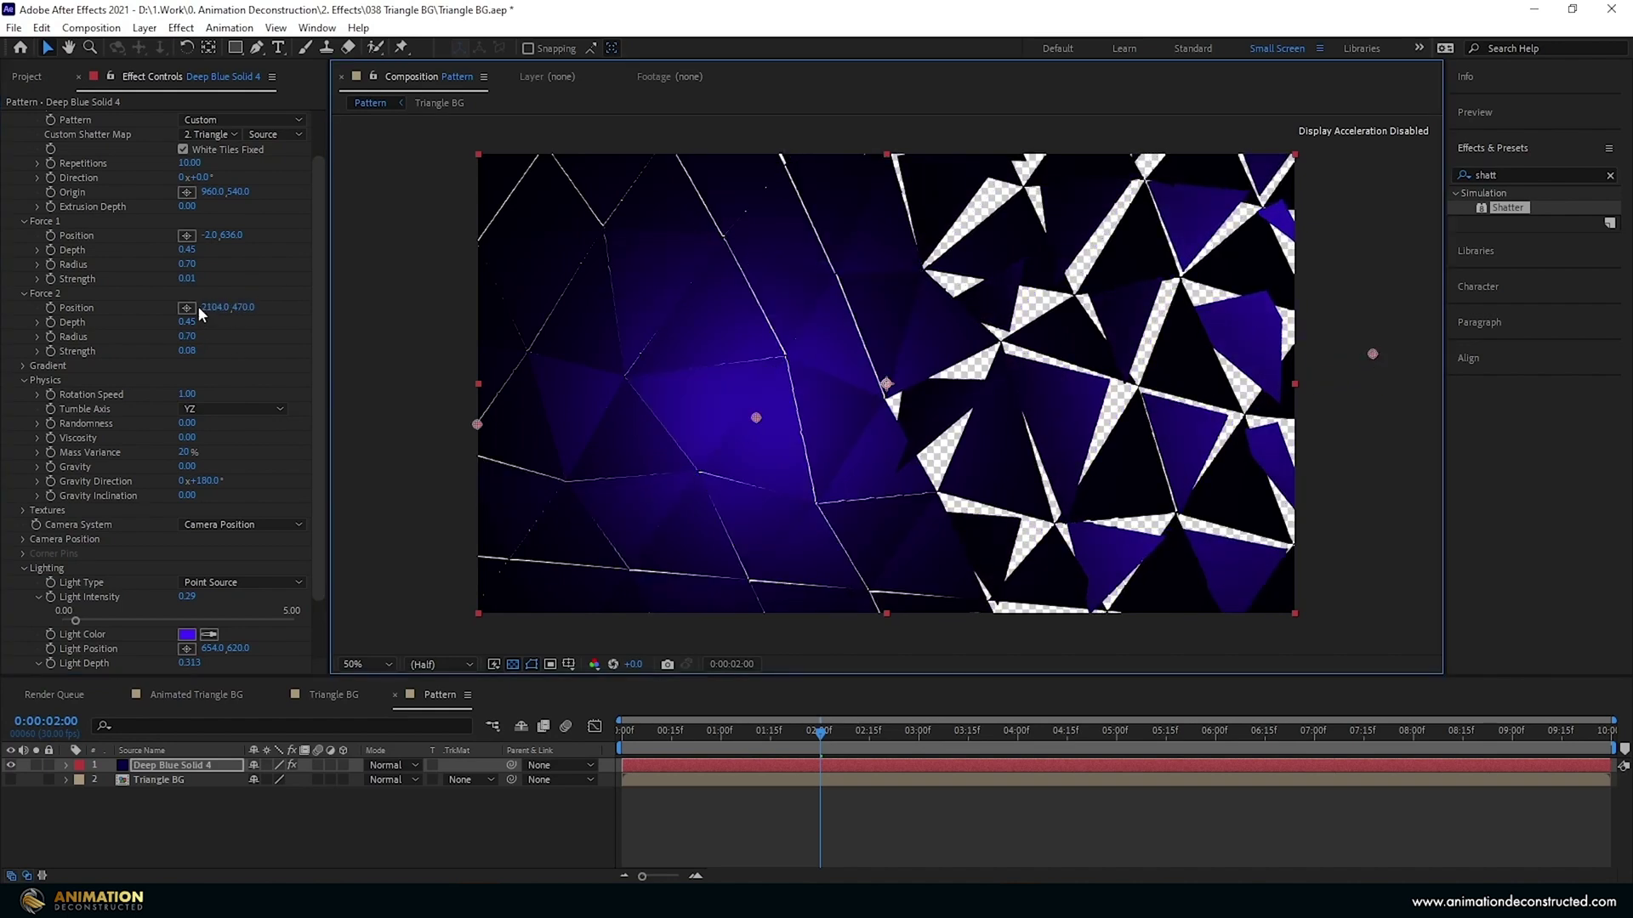
Set Force 2's depth to 0.1 and strength to 0.015, and move it farther out to about 2238, 446.
click(187, 336)
key(shift+Tab)
text(0.1)
key(Return)
click(187, 352)
text(0)
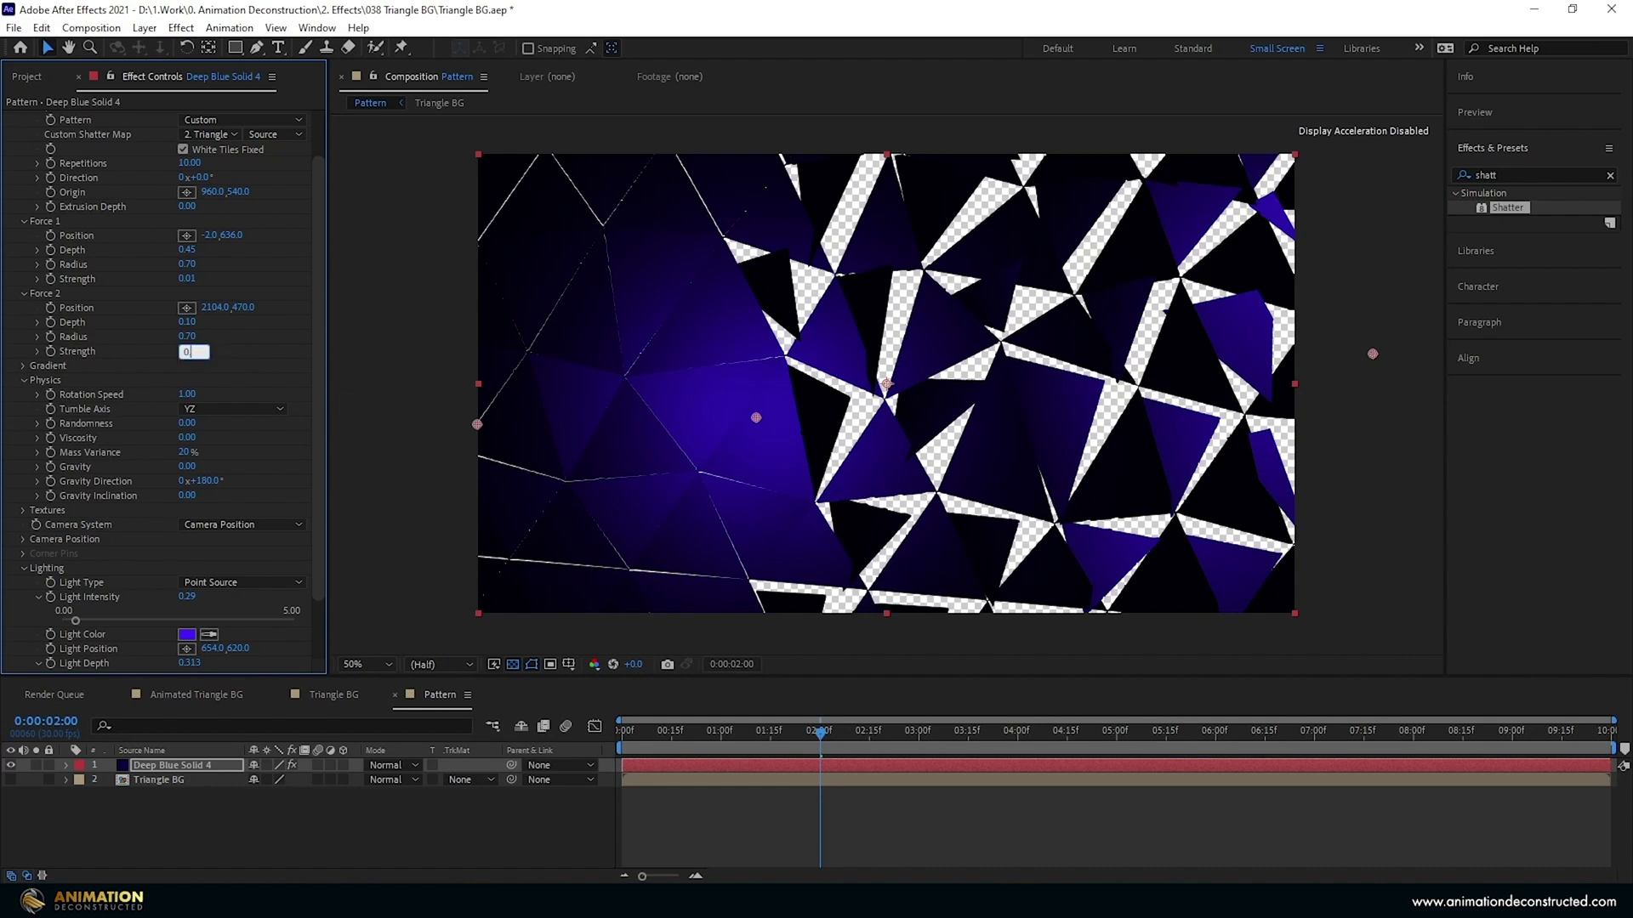
text(.015)
key(Return)
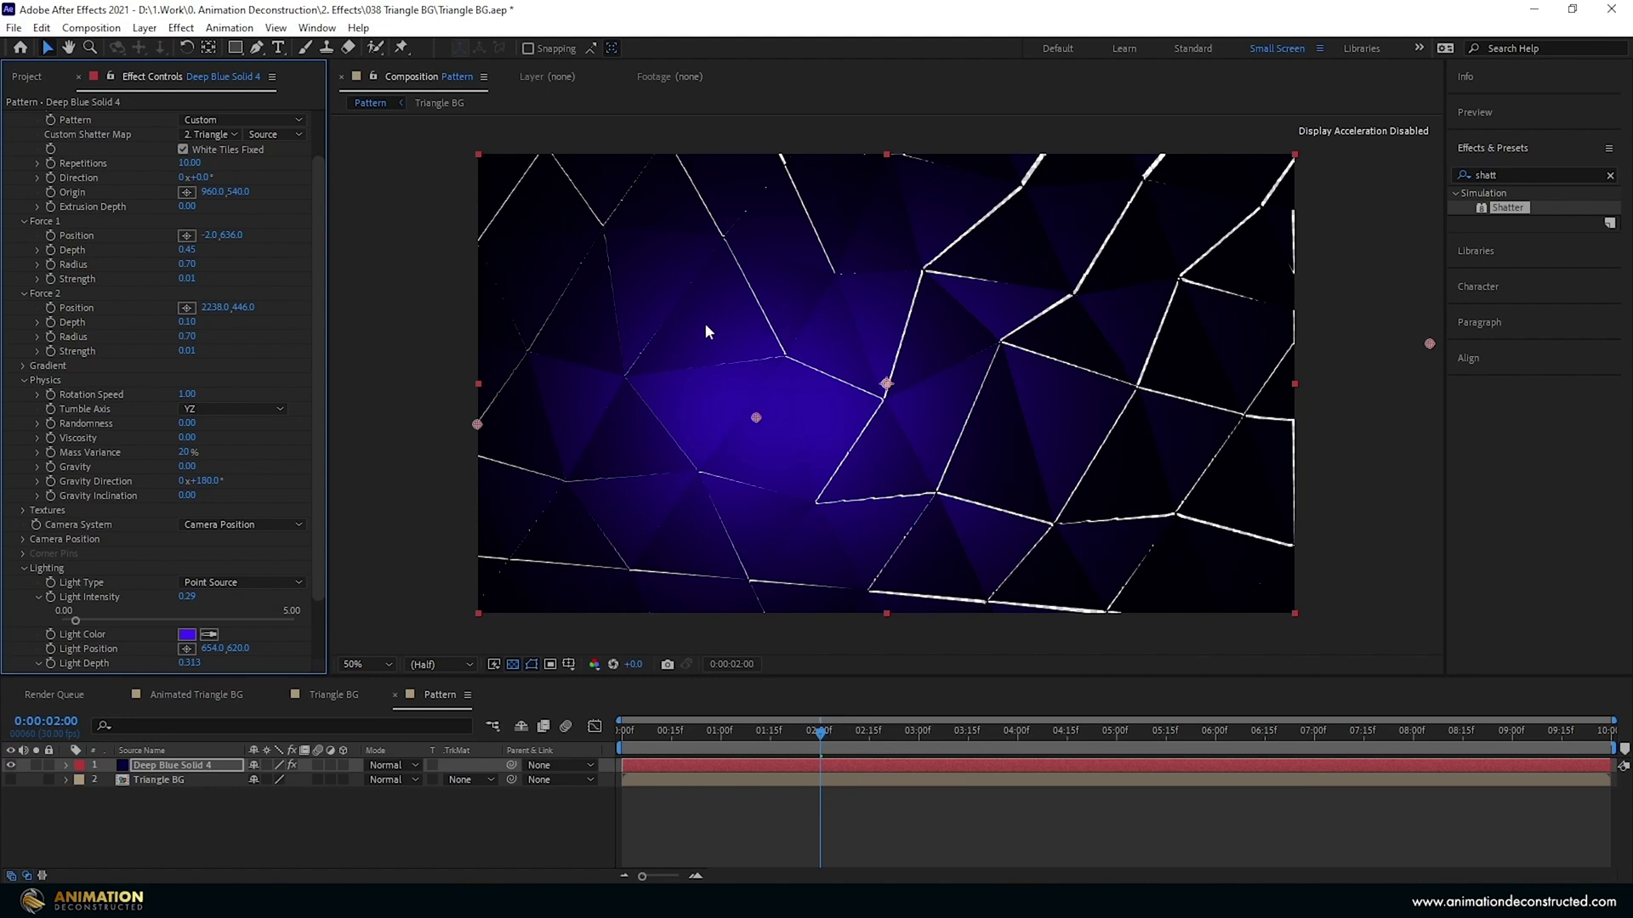
Deselect the solid layer and mark the composition at 0:00:02:00 and 0:00:05:00.
drag(819, 732, 820, 787)
click(731, 798)
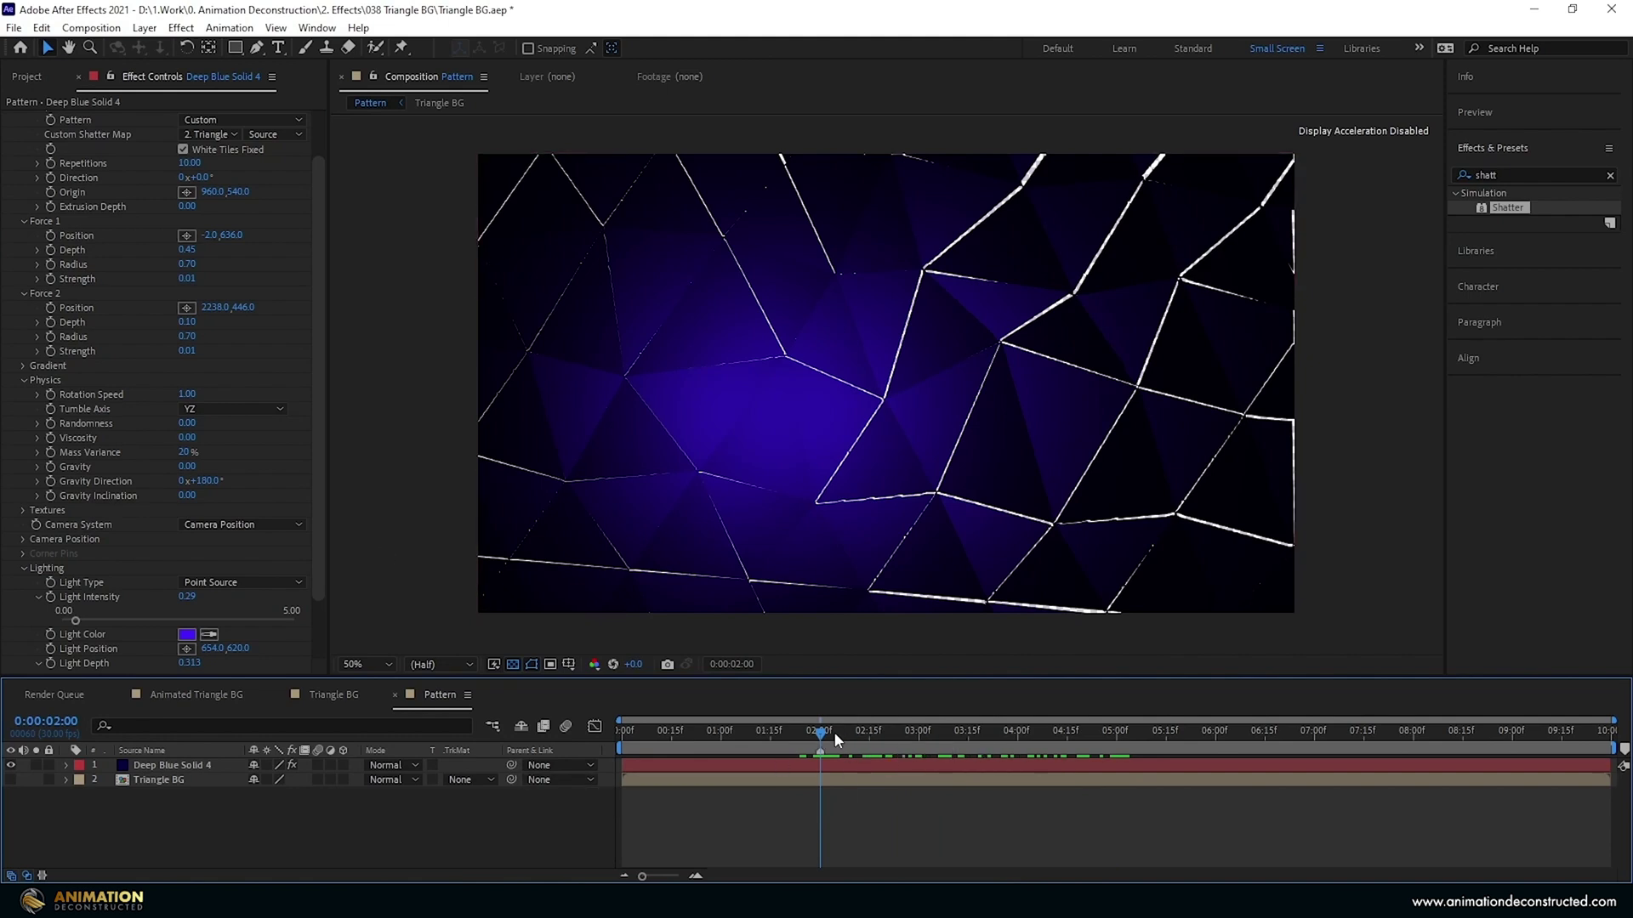
click(1113, 736)
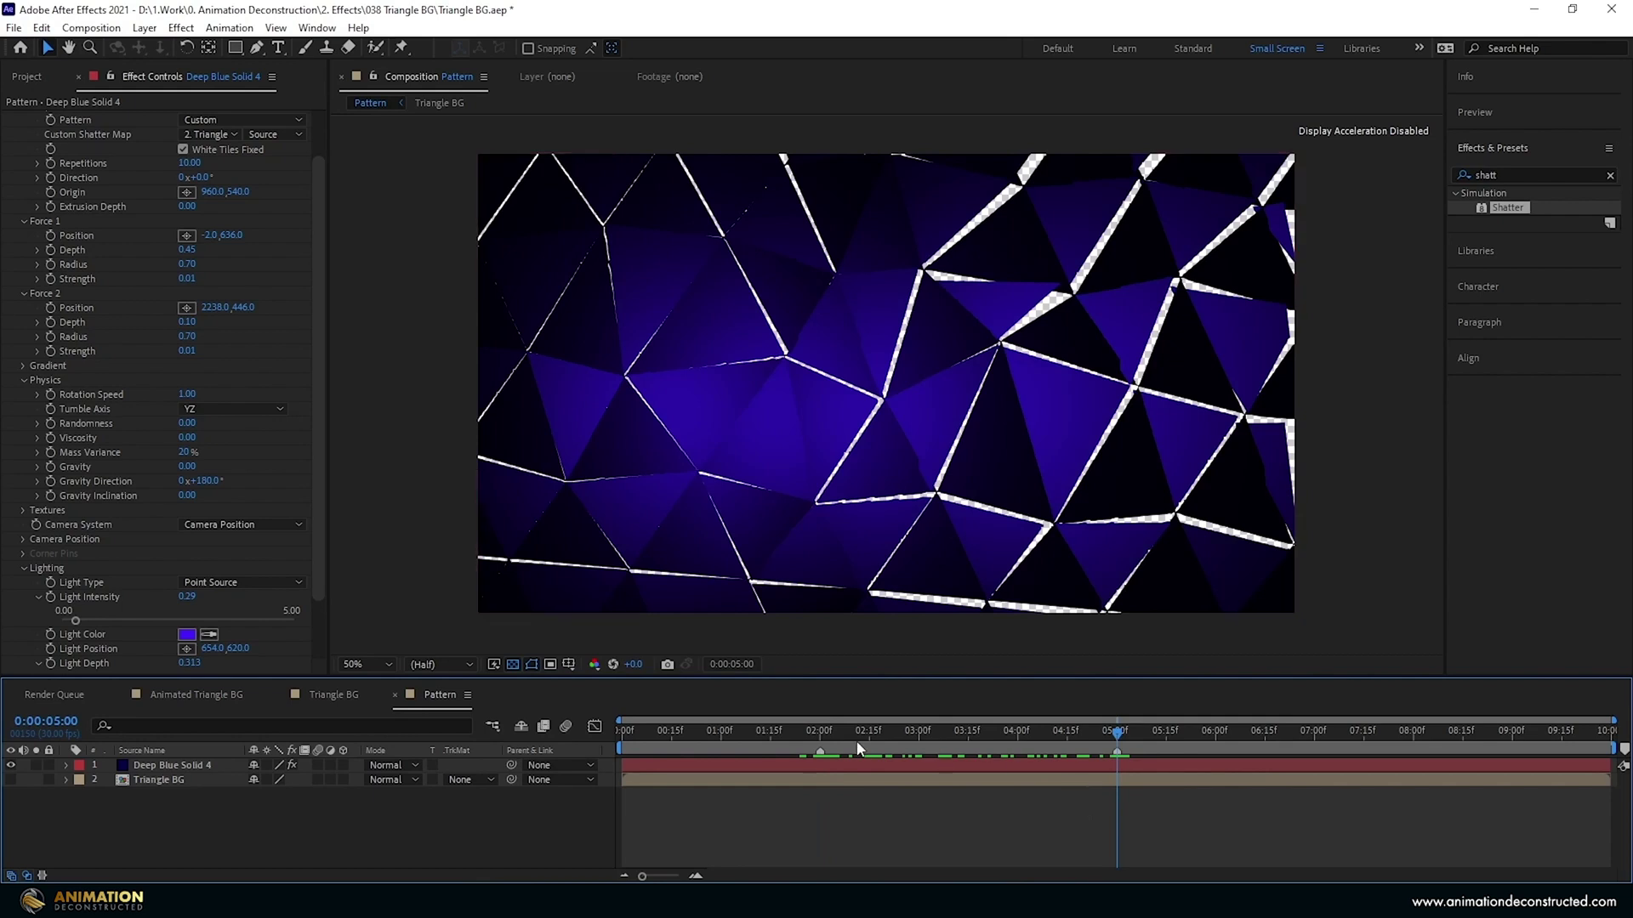
Trim the composition's work area to run from 0:00:02:00 to 0:00:05:00.
drag(623, 749, 819, 749)
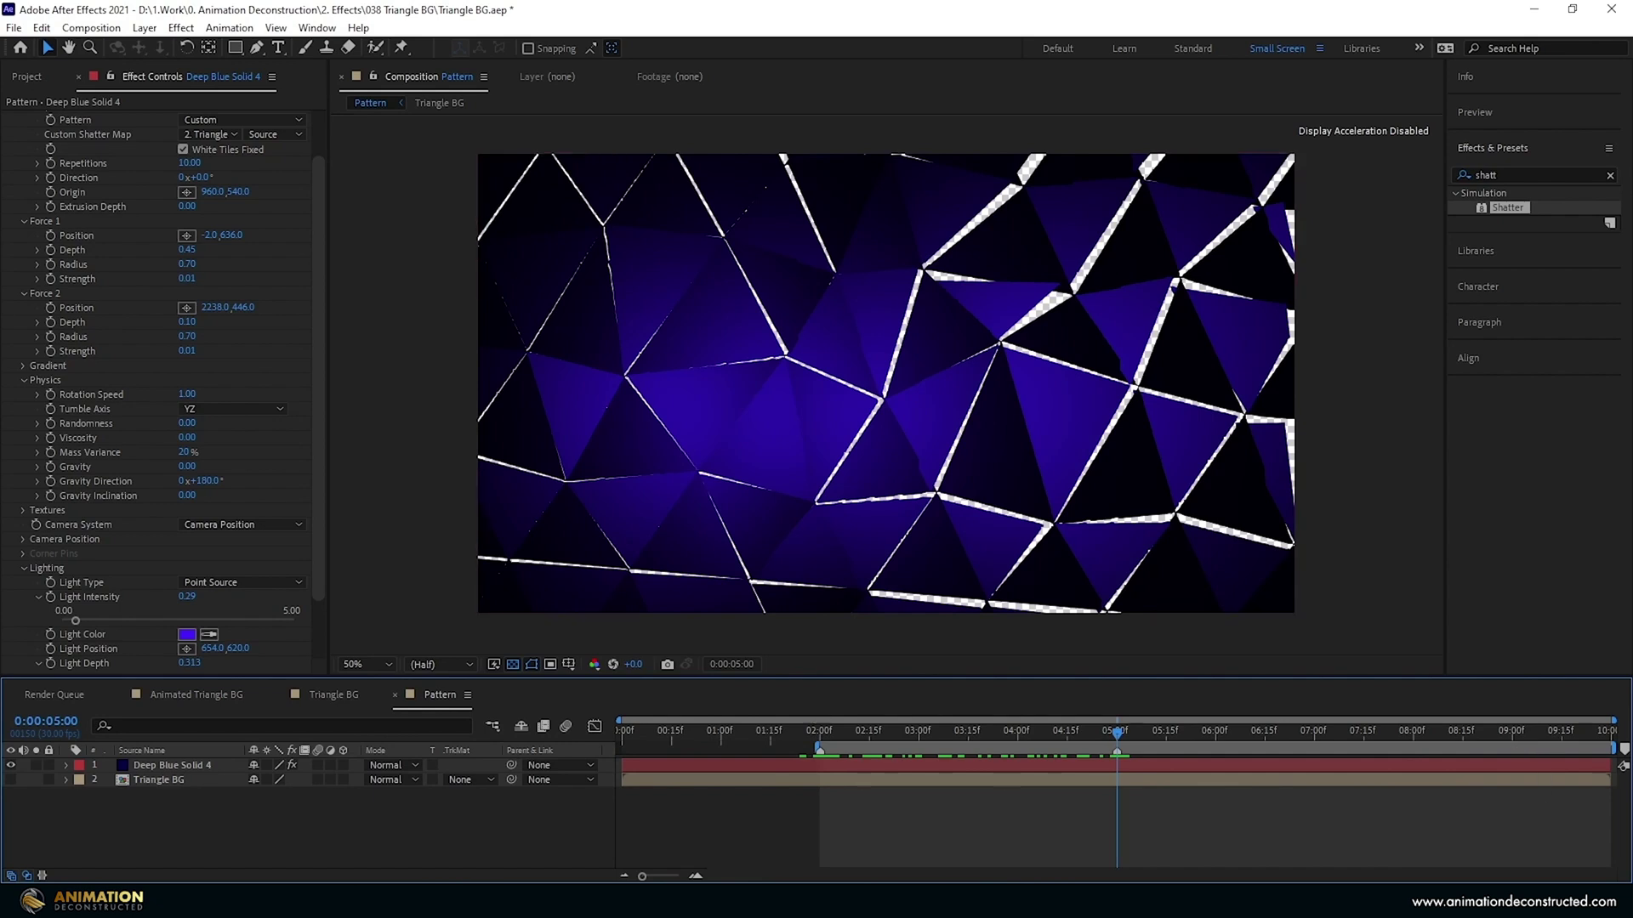
drag(1613, 755, 1123, 749)
Create a null object and move it onto the Shatter light's location, at about 650, 640.
right_click(220, 819)
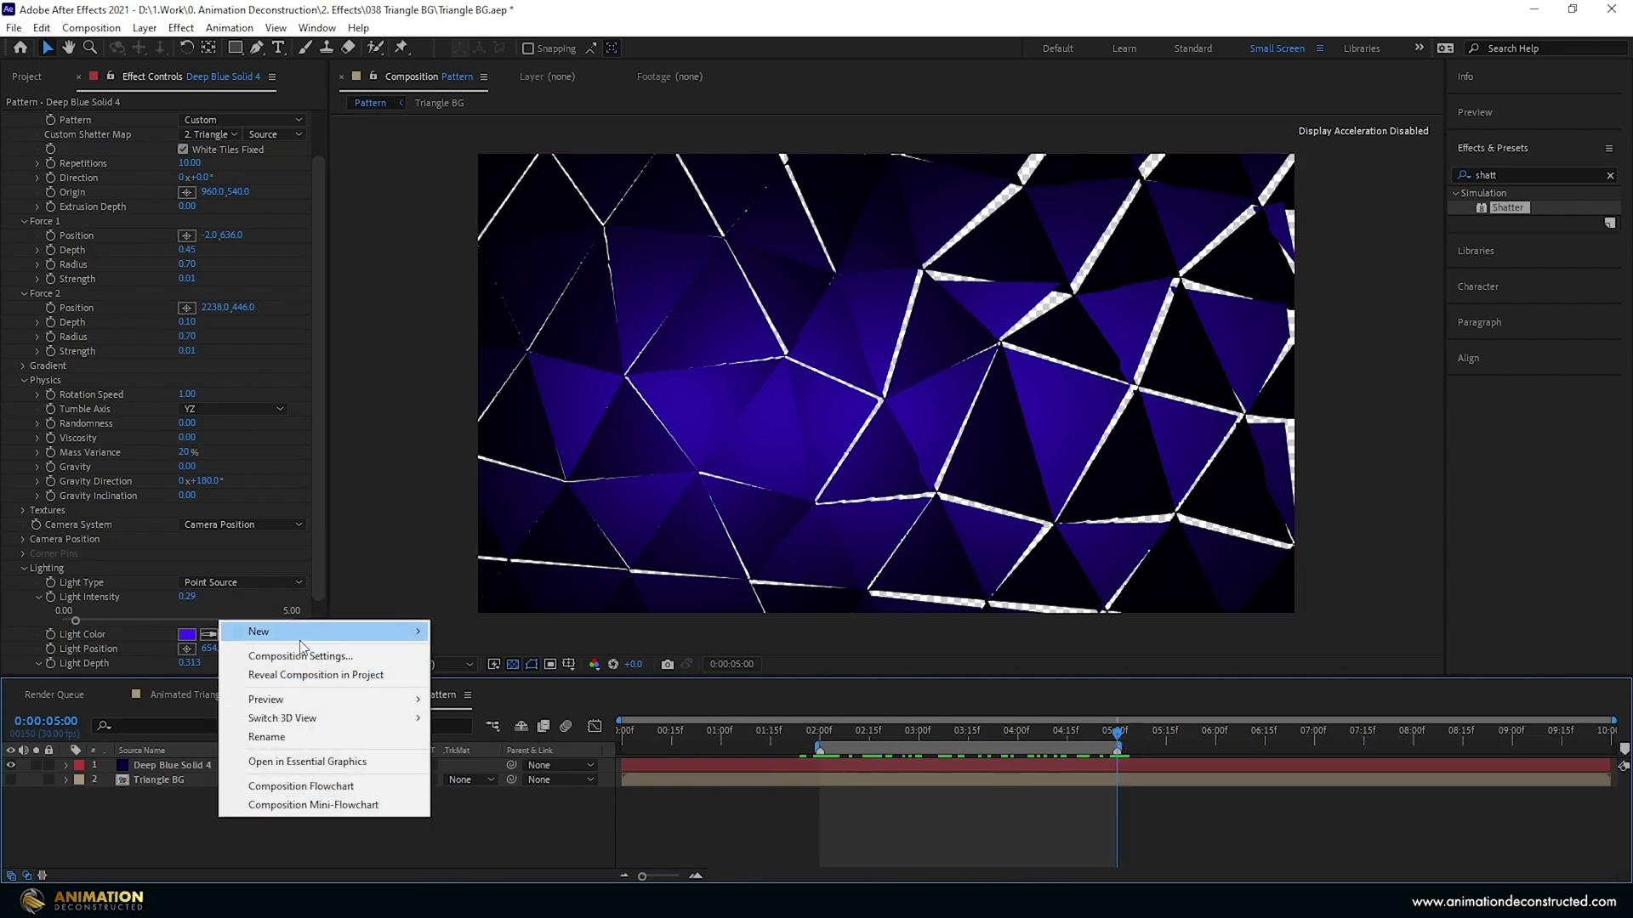
mouse_move(390, 641)
click(523, 729)
drag(882, 381, 753, 420)
Keyframe the null's position at 0:00:02:00 and 0:00:03:15.
key(p)
click(103, 777)
drag(1116, 738, 825, 750)
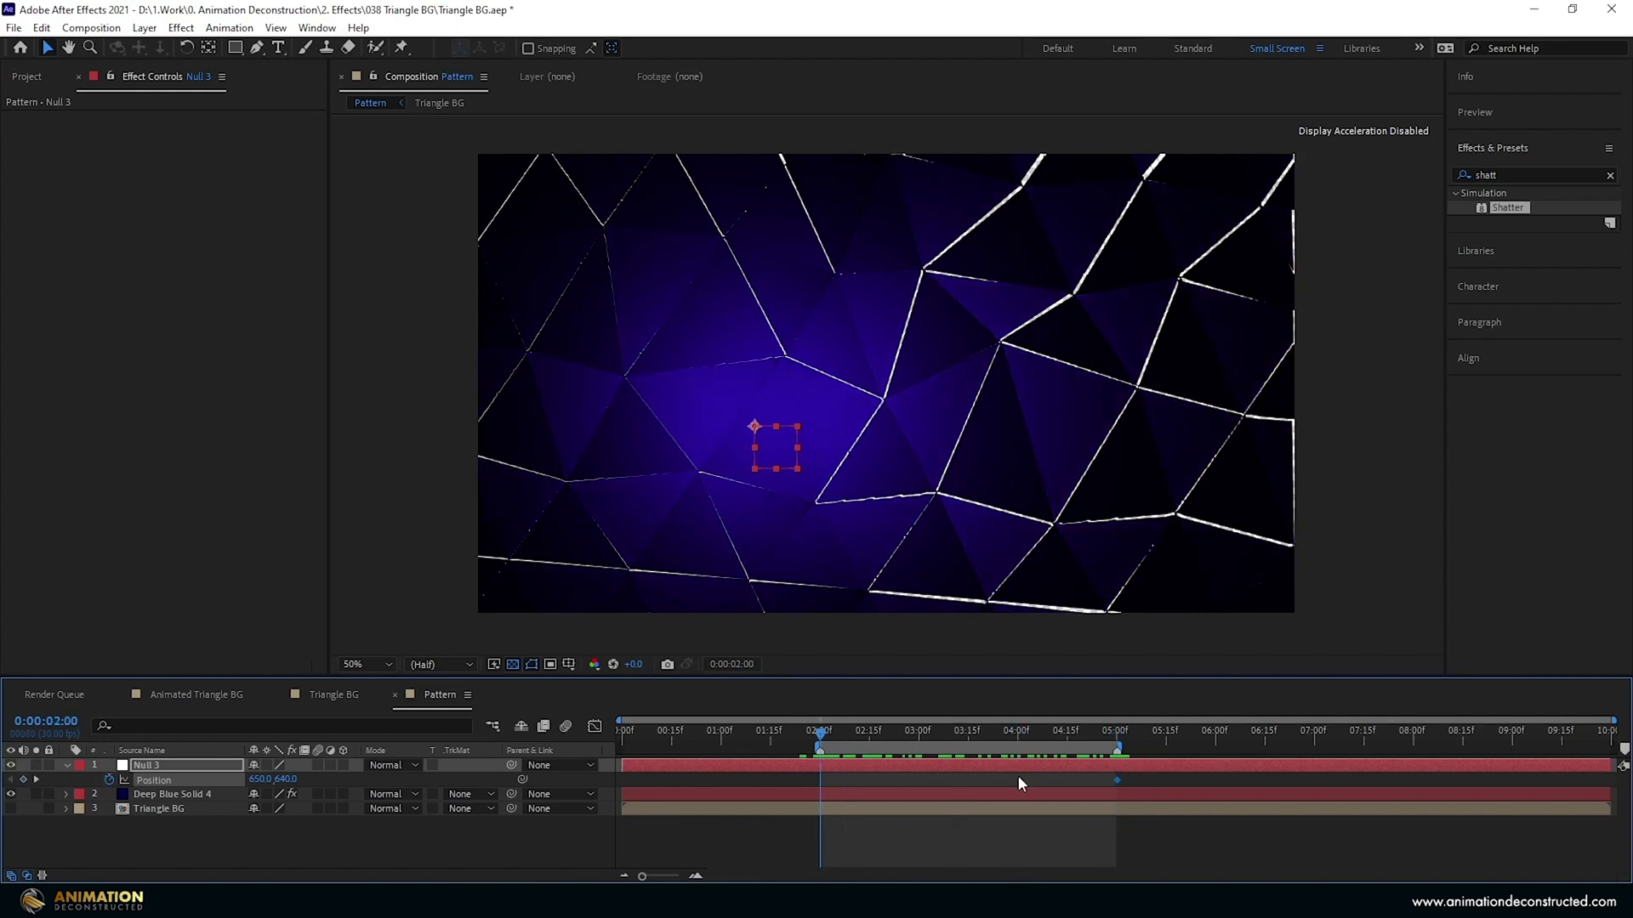
click(23, 779)
drag(819, 733, 968, 746)
drag(1117, 780, 970, 780)
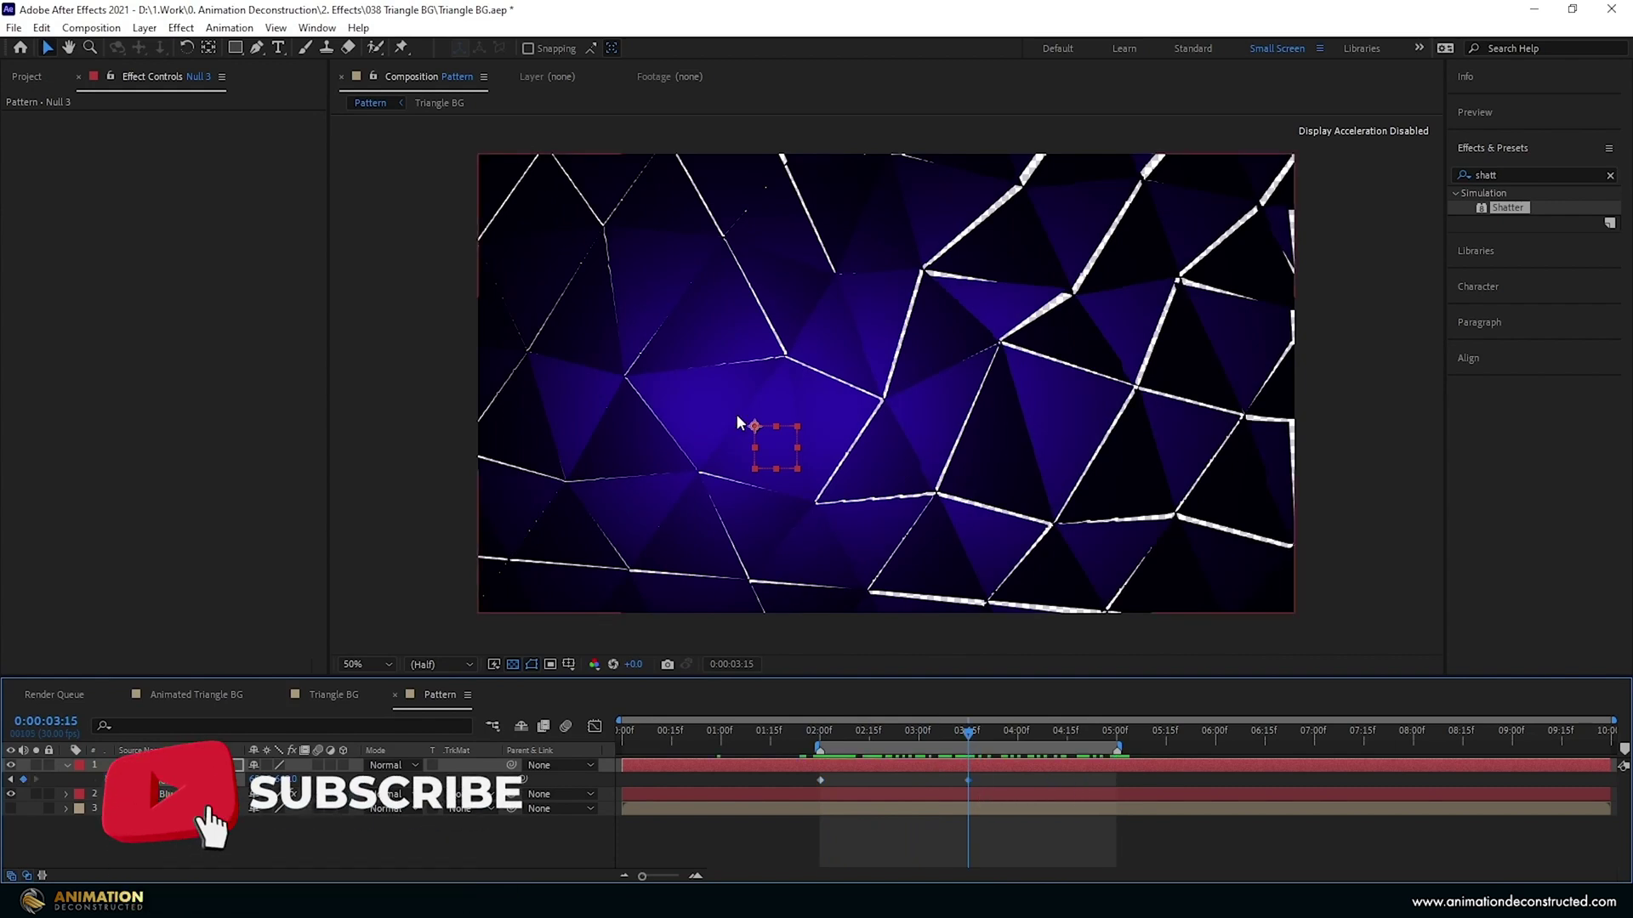
Move the null up and to the right at 0:00:03:15, and copy its first position keyframe to 0:00:05:00.
drag(753, 427, 854, 412)
drag(755, 426, 805, 440)
drag(976, 733, 1117, 736)
click(820, 779)
key(ctrl+c)
key(ctrl+v)
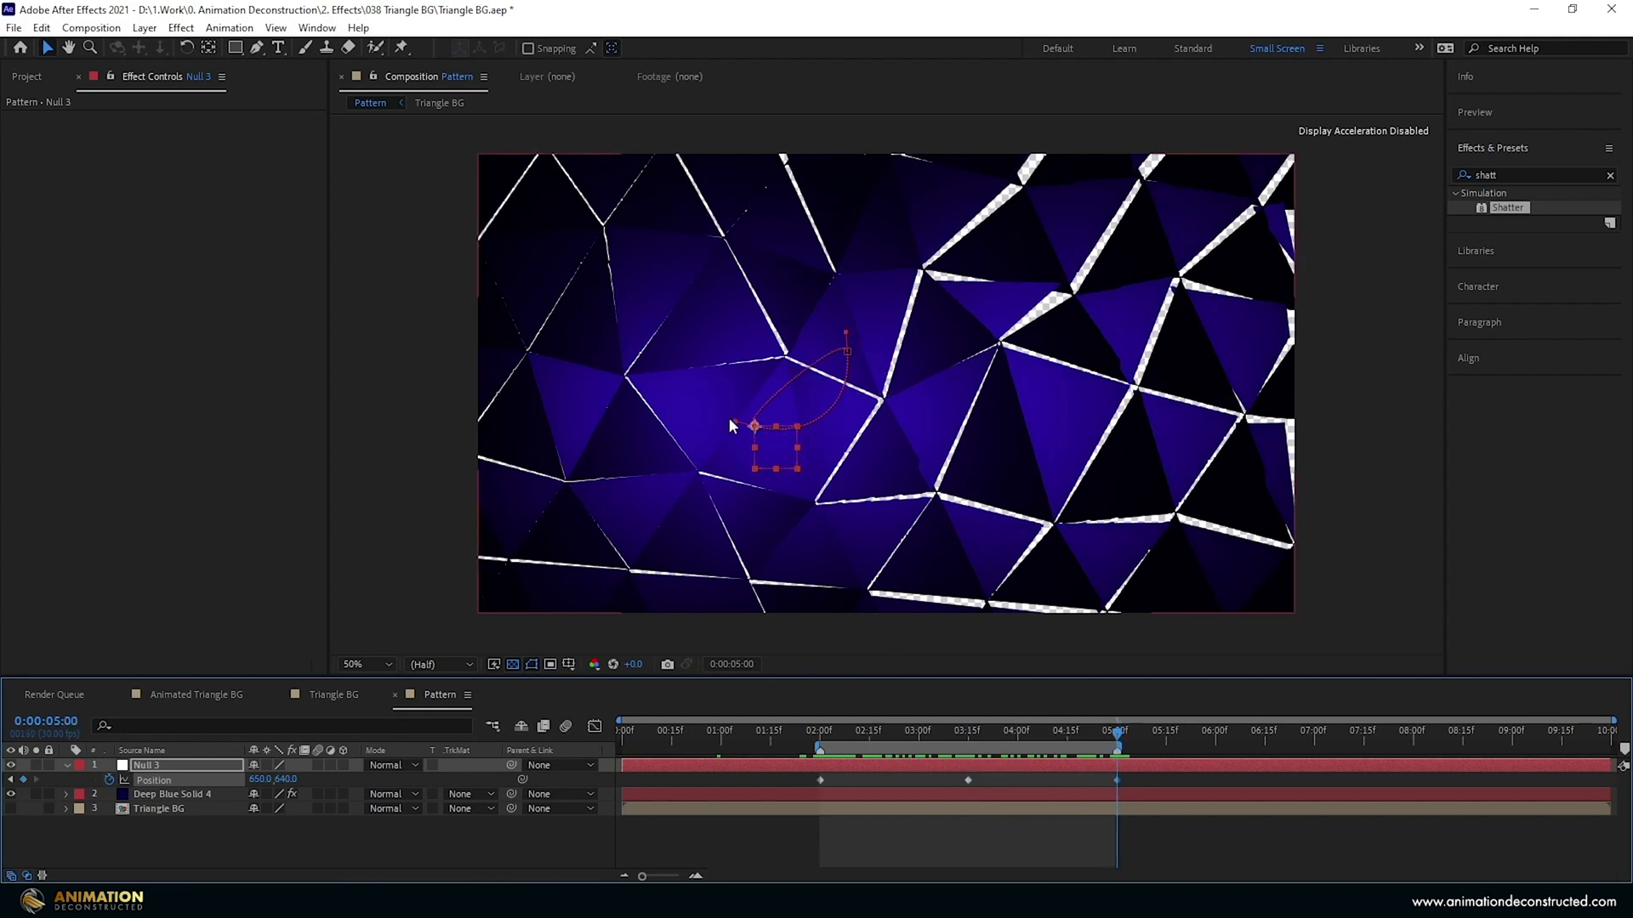
Reshape the null's motion path into a smooth round loop by adjusting its handles and the middle keyframe's location.
drag(754, 426, 716, 364)
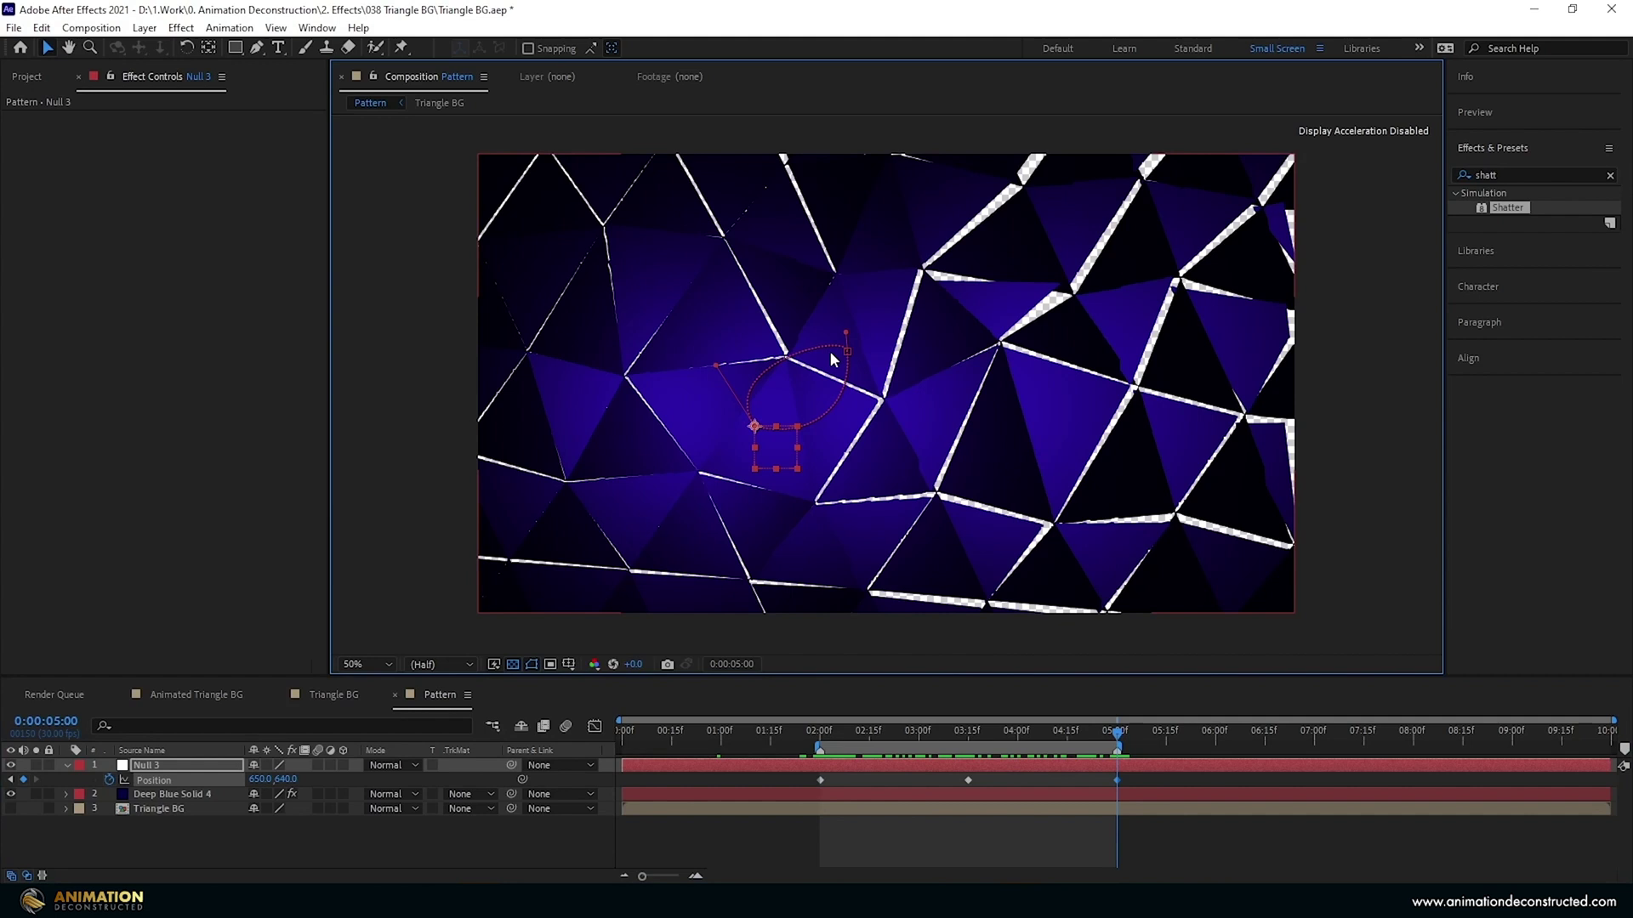
drag(846, 331, 831, 297)
drag(1153, 776, 716, 784)
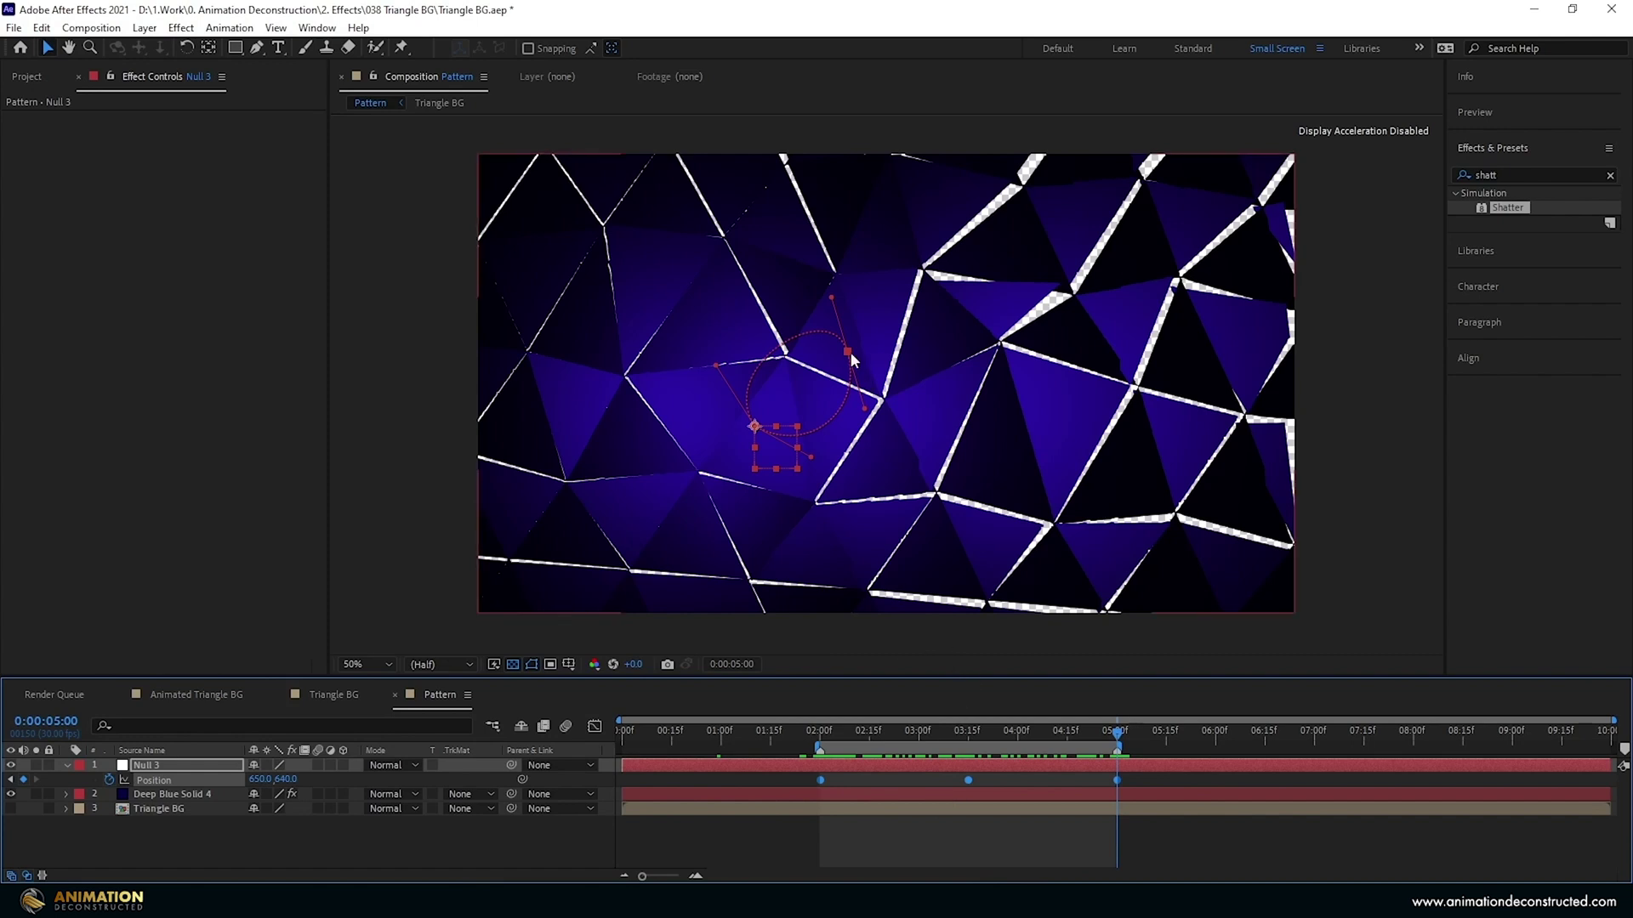
key(F2)
click(146, 765)
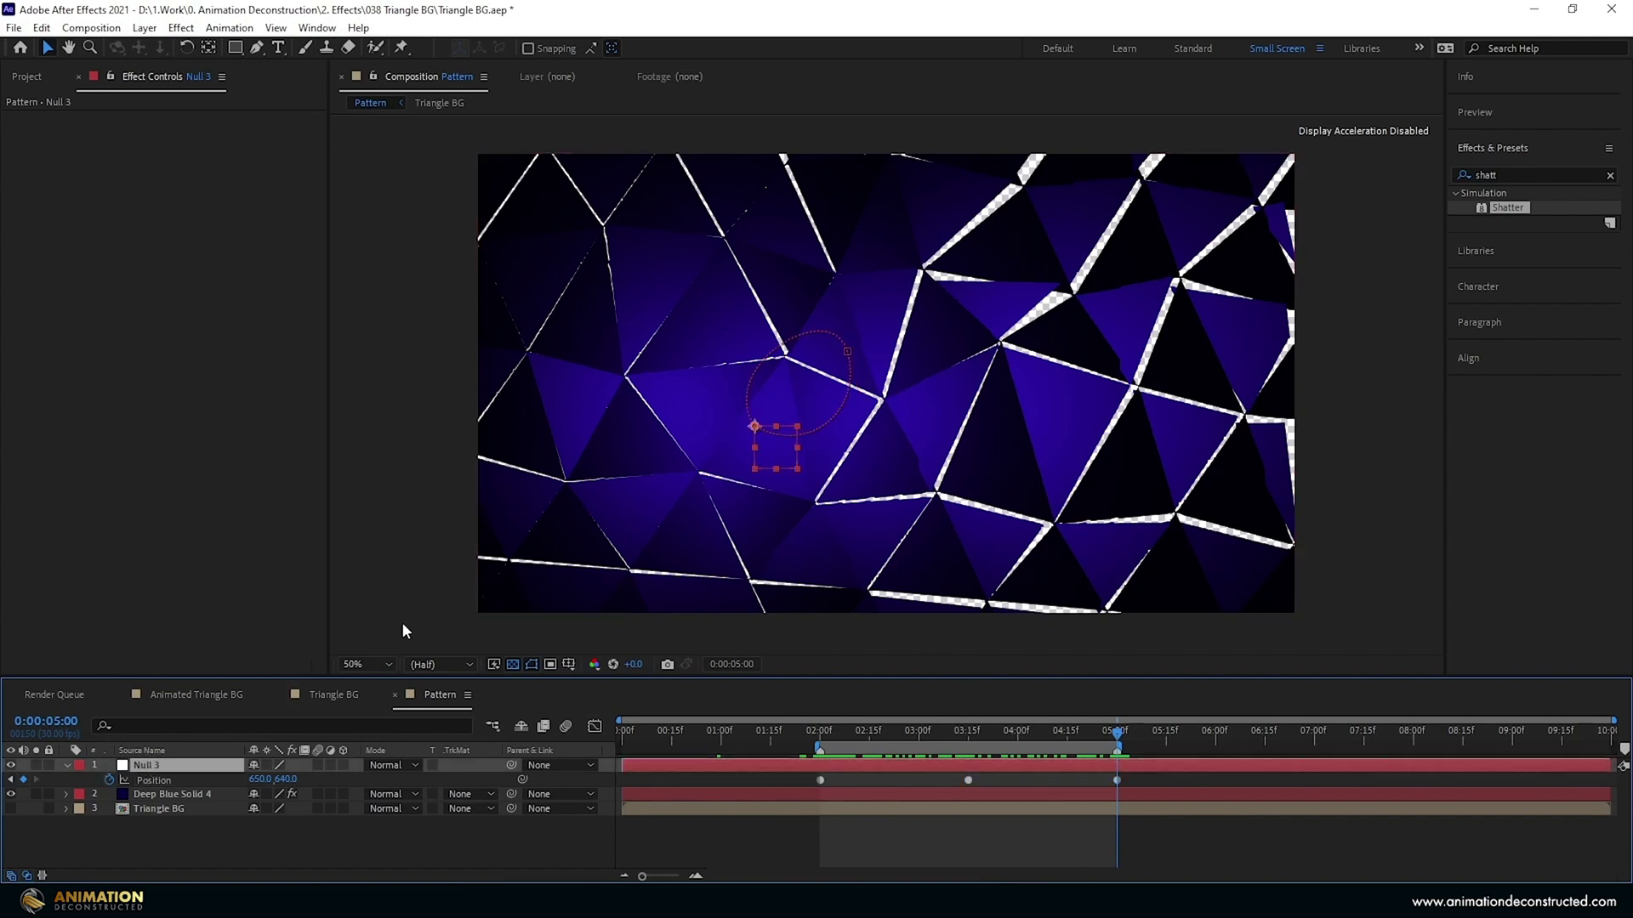
click(839, 366)
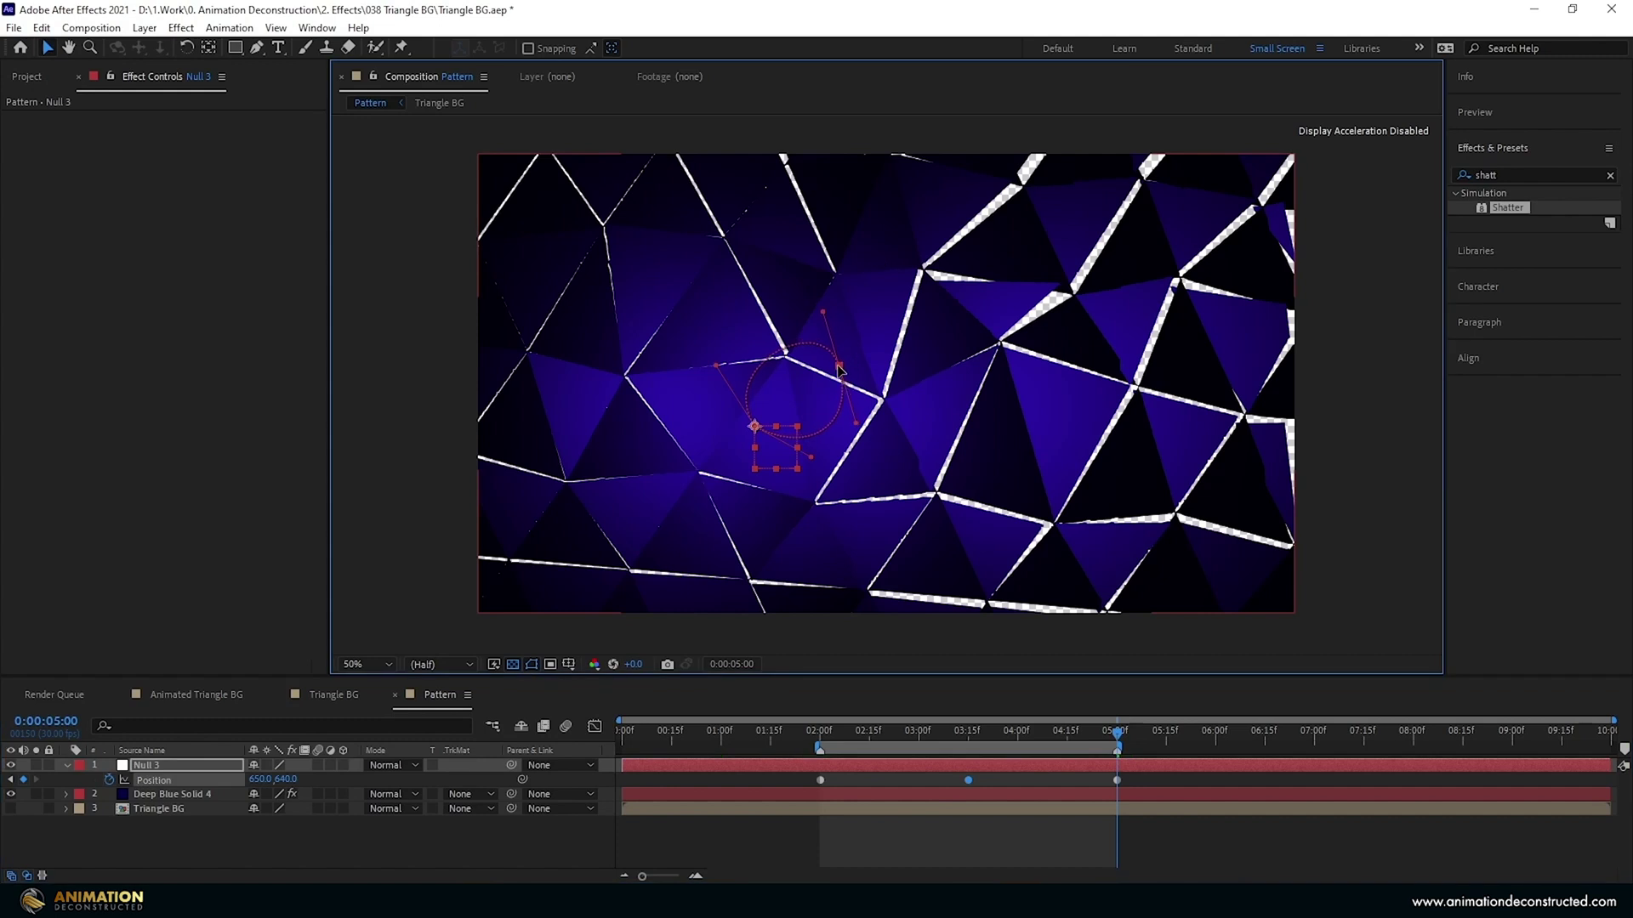
Link the Shatter effect's Light Position on the blue solid to Null 3's position with an expression, and scrub to check it.
click(187, 796)
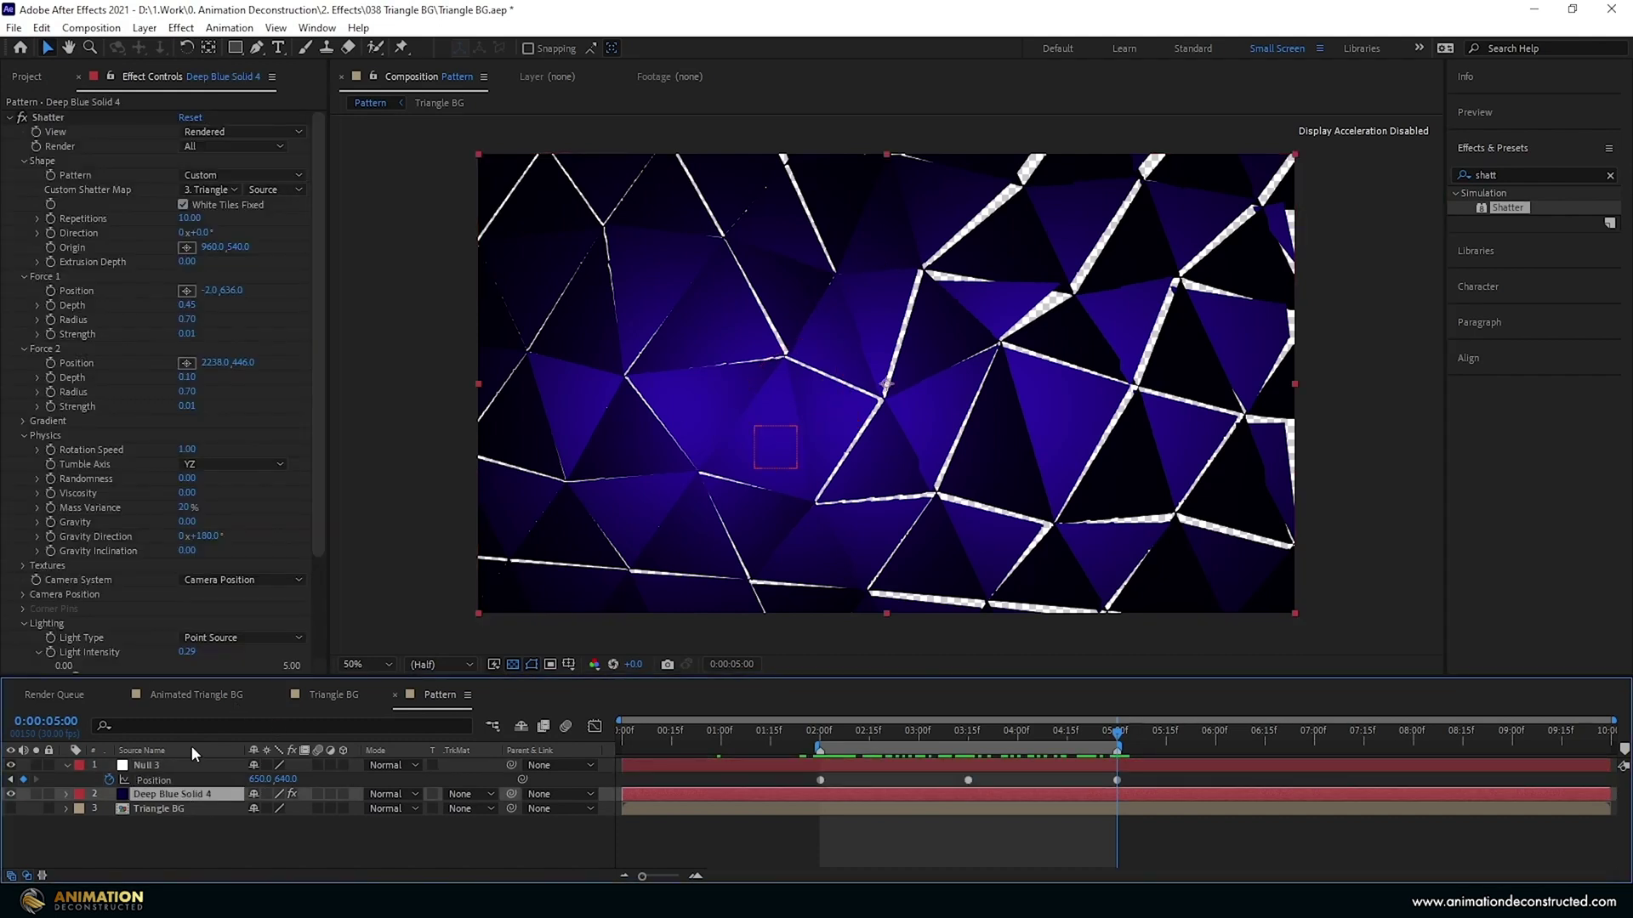
click(65, 126)
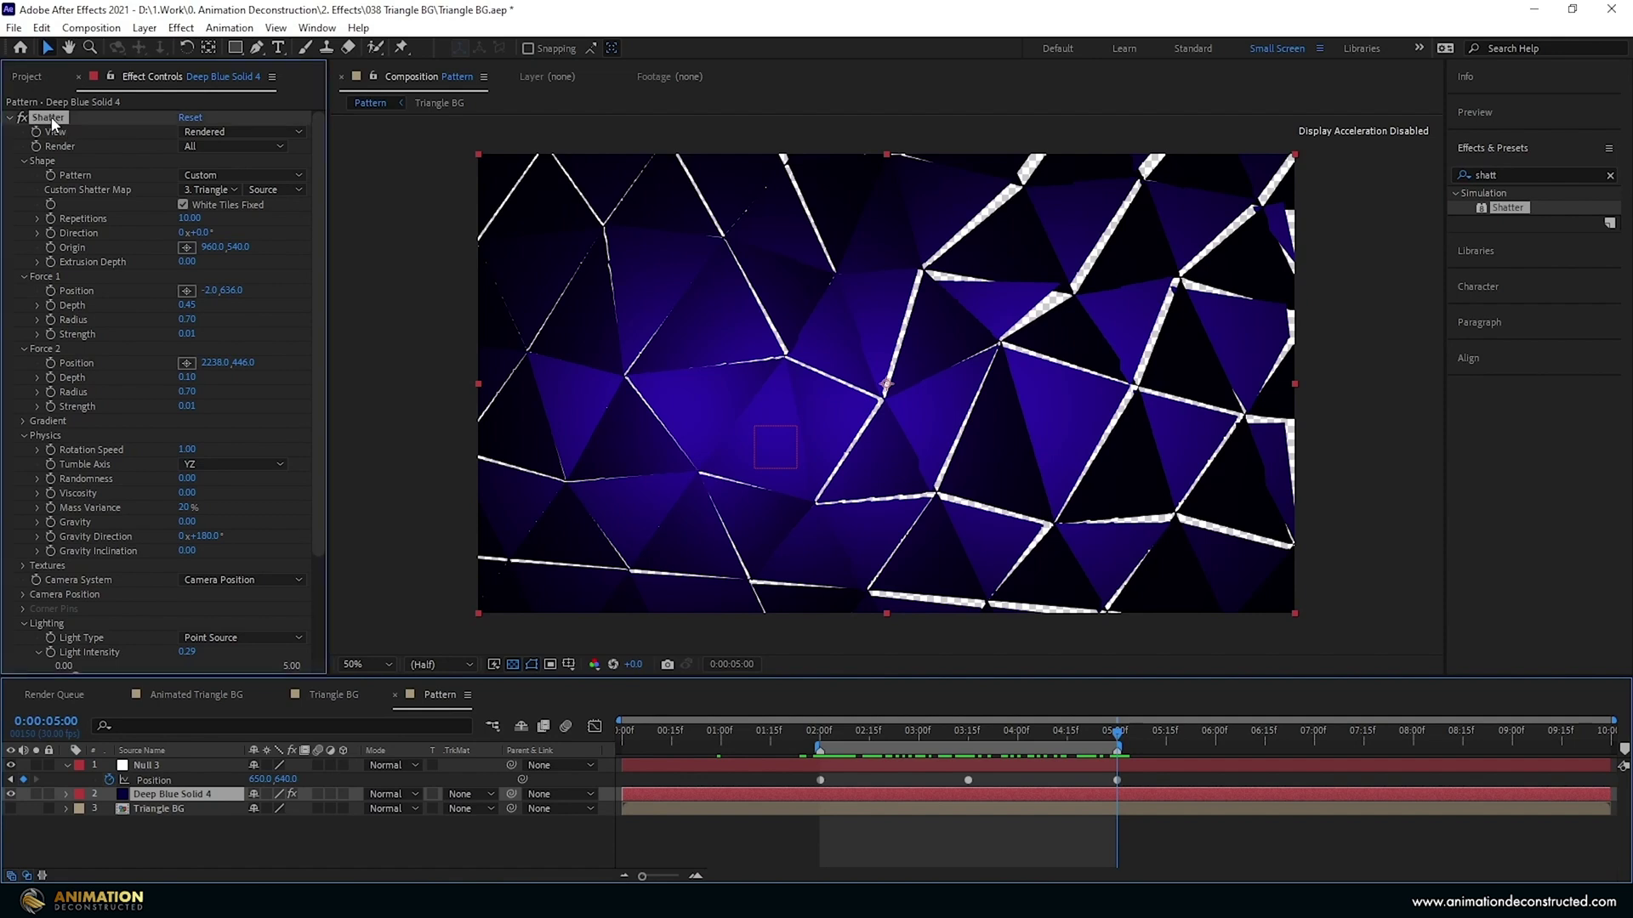
scroll(93, 383, down, 3)
scroll(100, 561, down, 1)
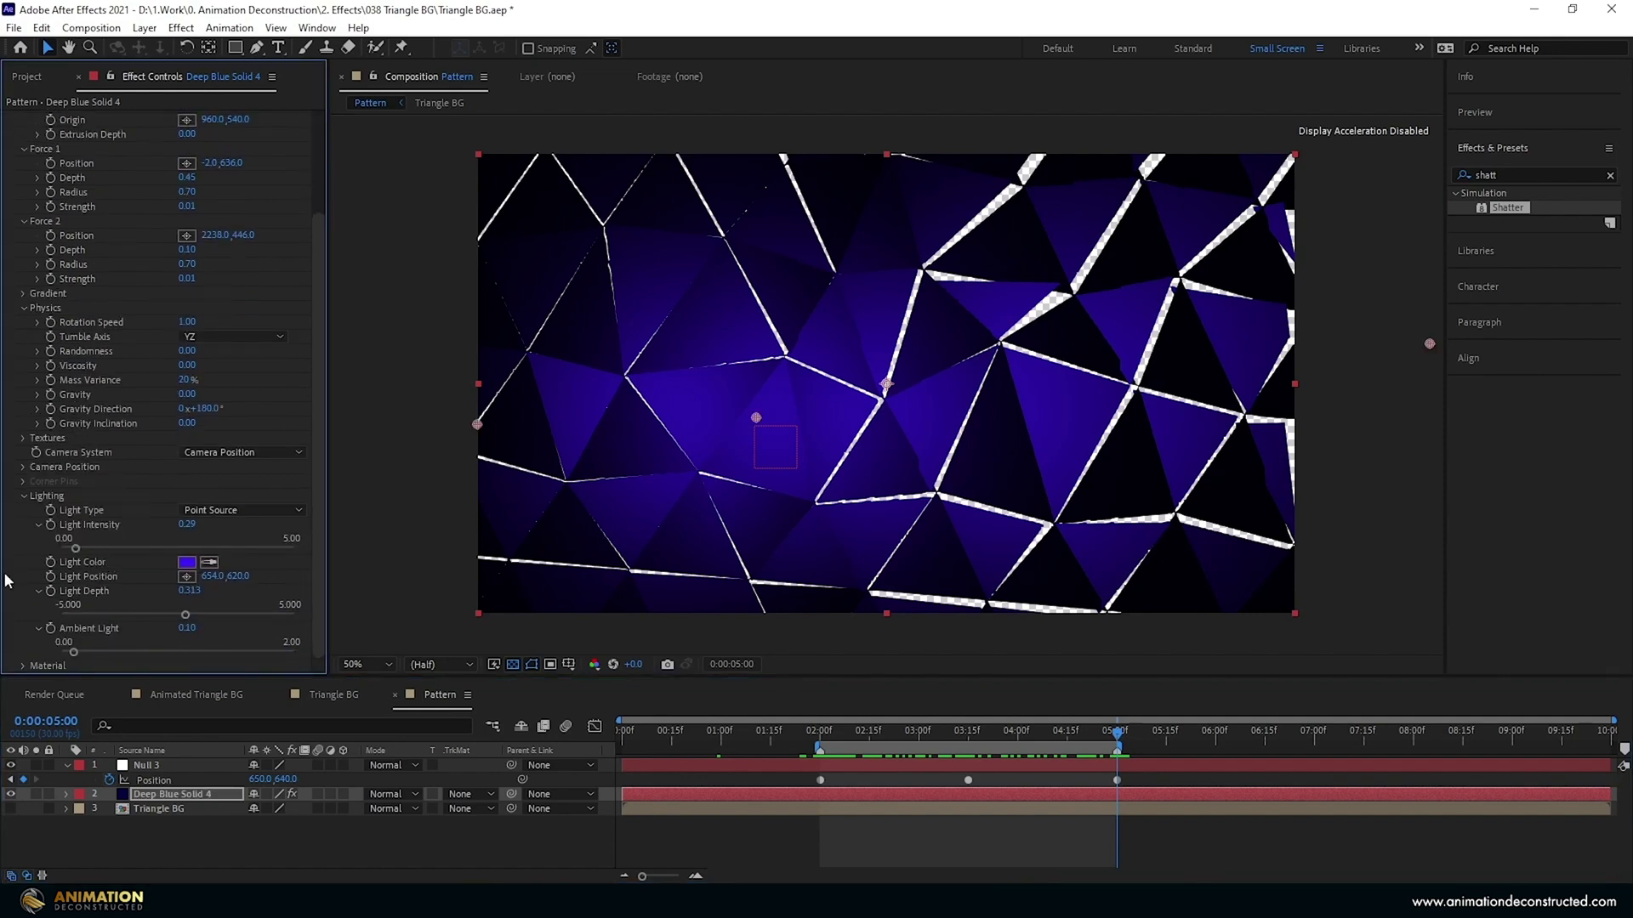
alt+click(51, 577)
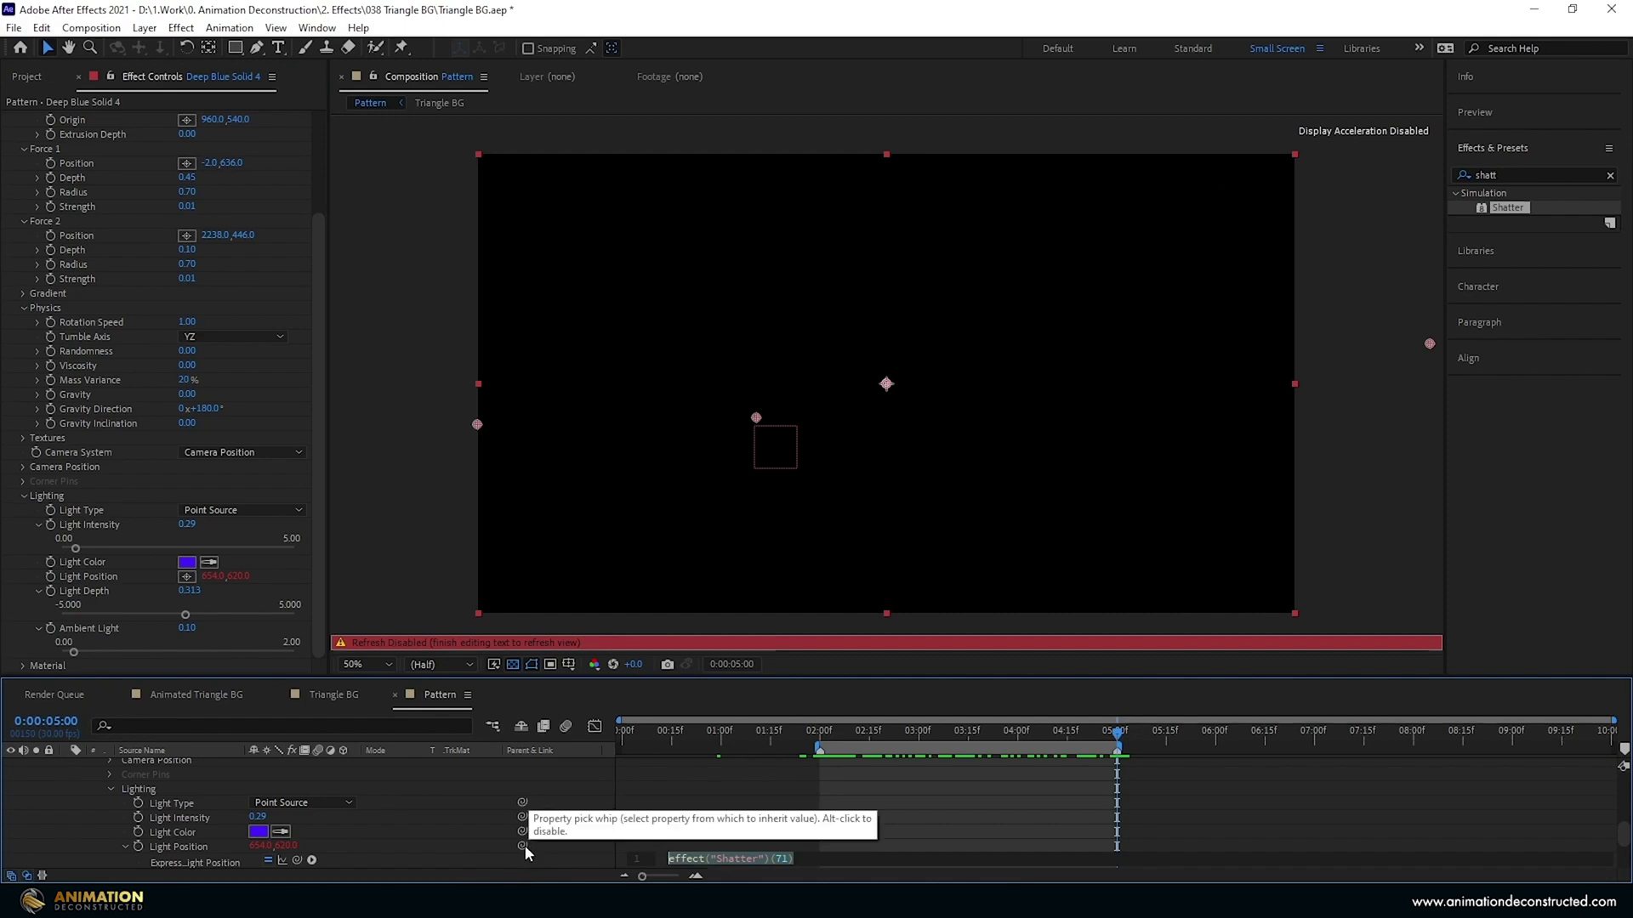
drag(524, 845, 155, 779)
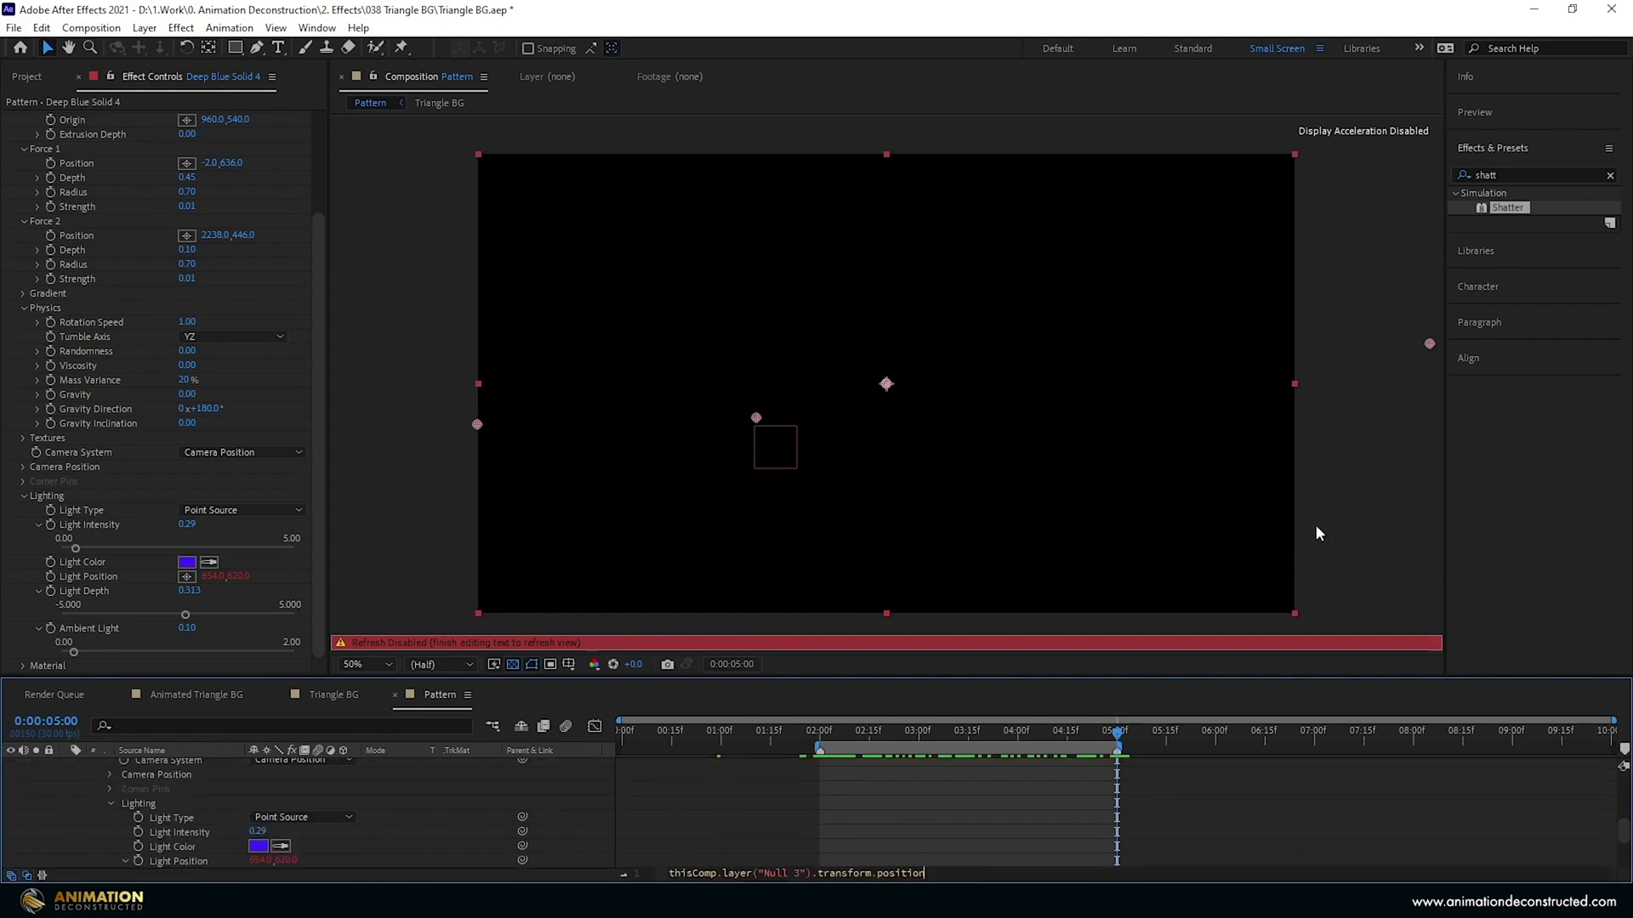
click(1357, 464)
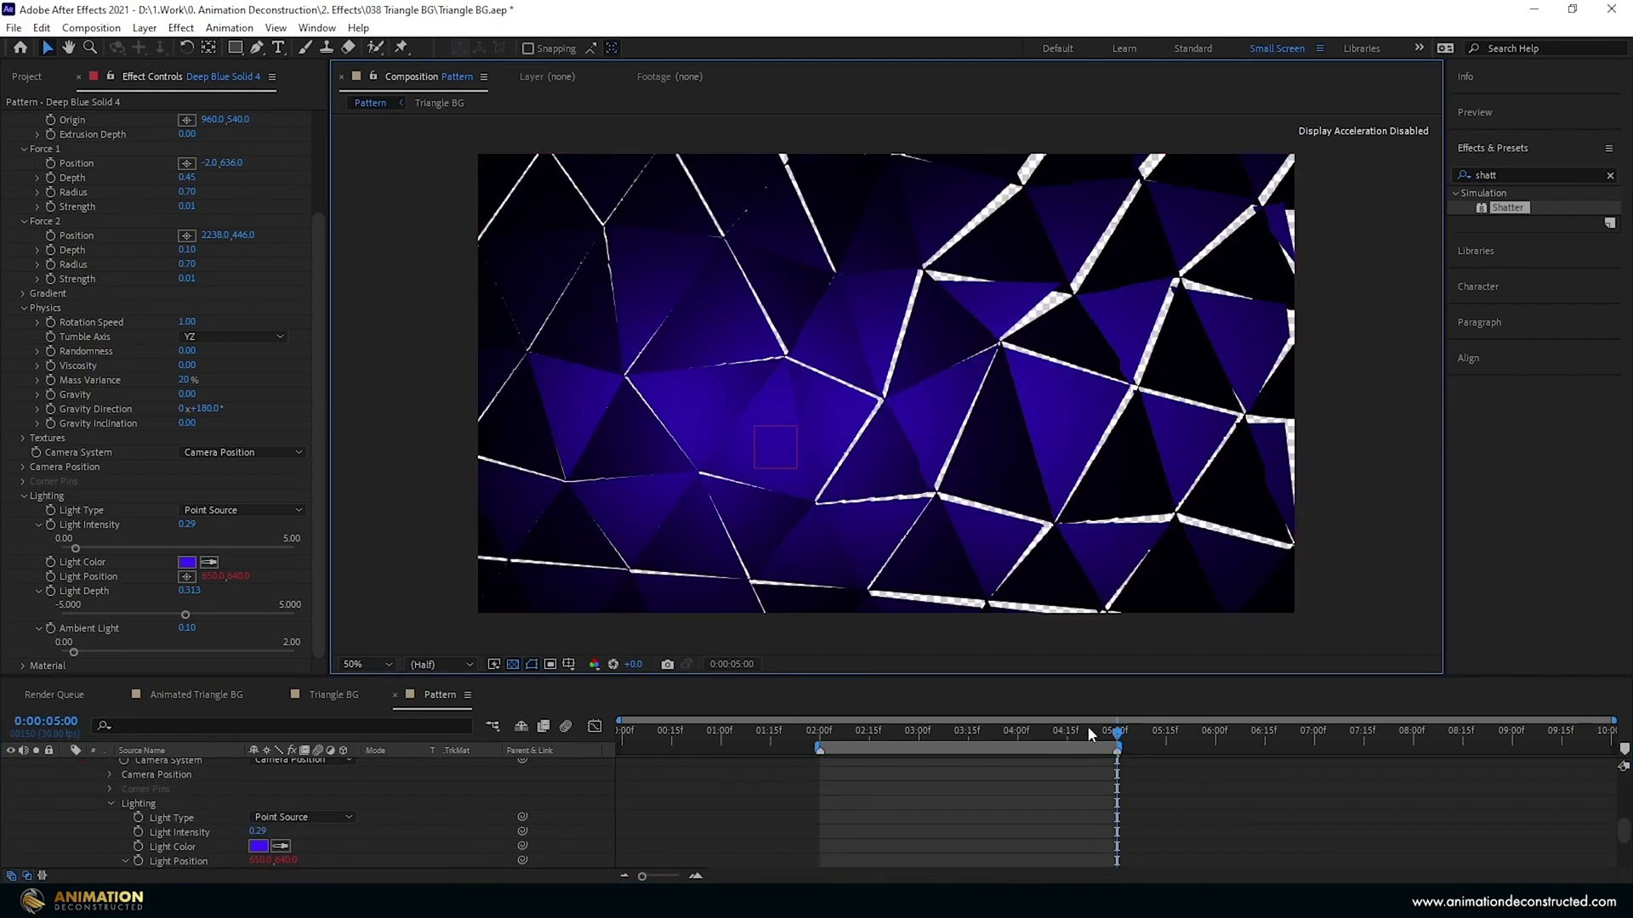
drag(1119, 738, 911, 738)
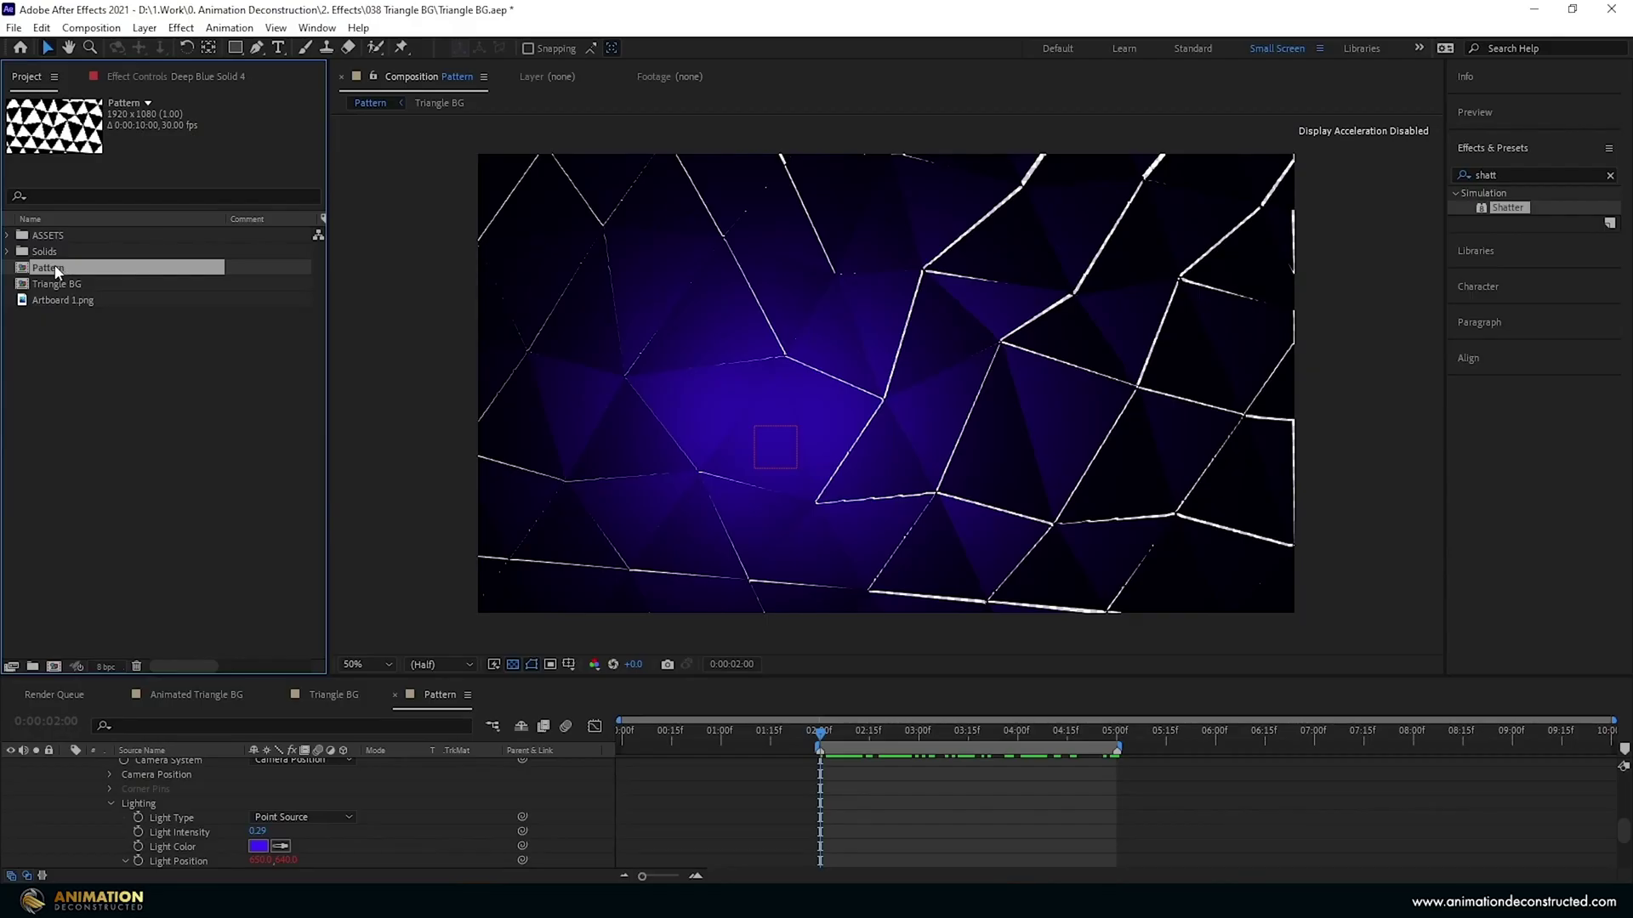
Create a new composition from the Pattern composition and rename it Triangle Looping BG.
drag(57, 272, 54, 661)
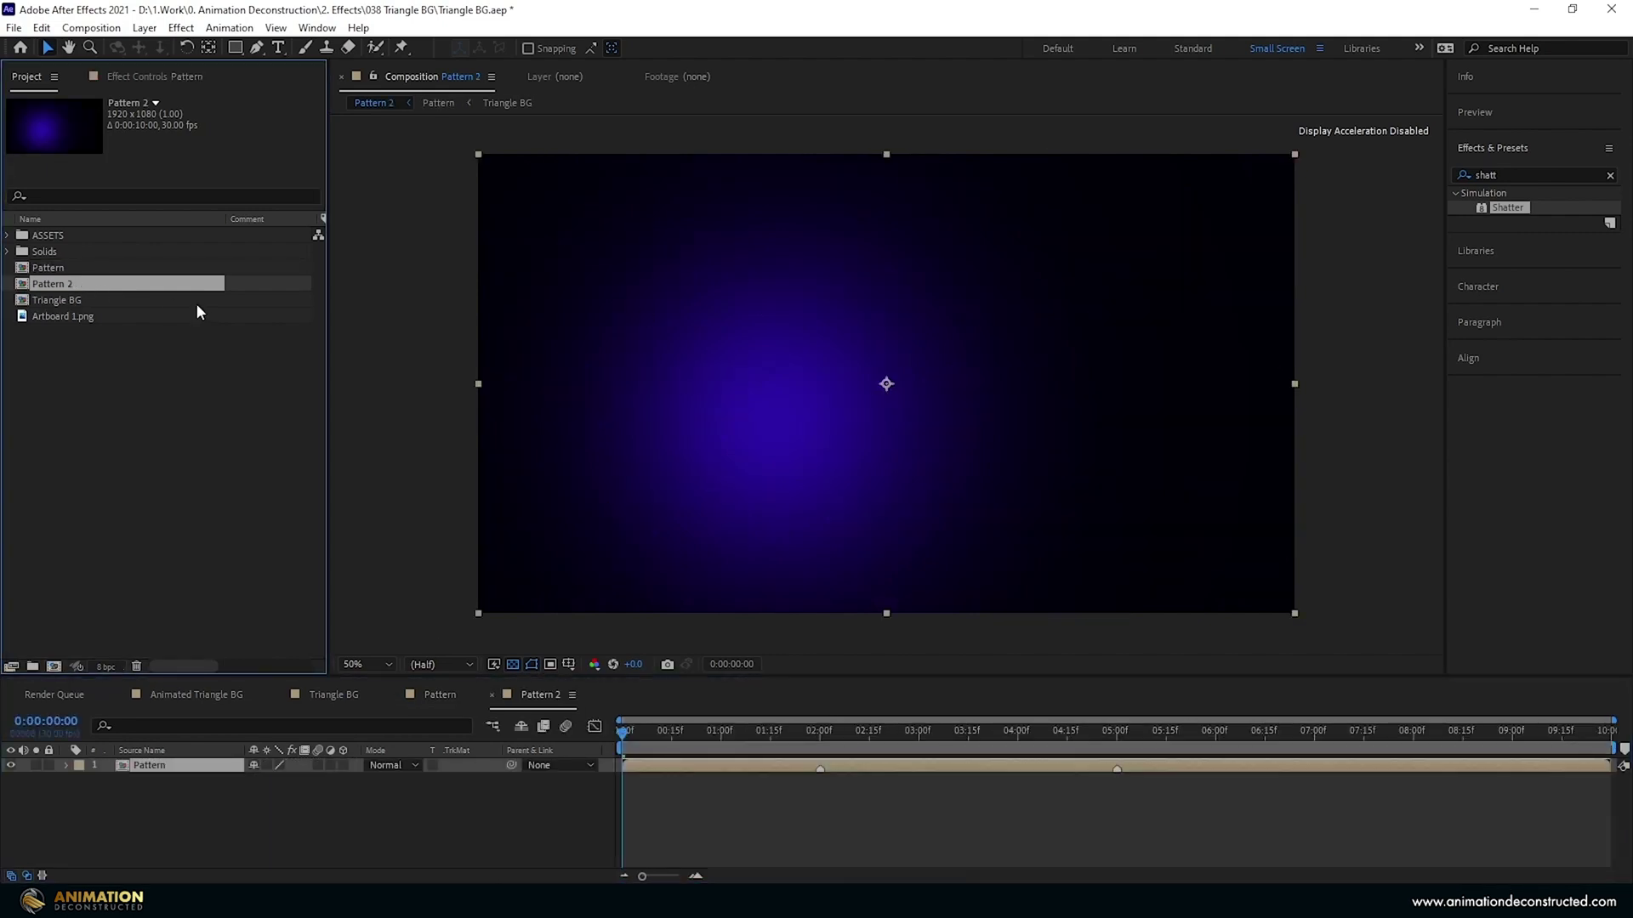
key(Return)
text(Triangle Looping BG)
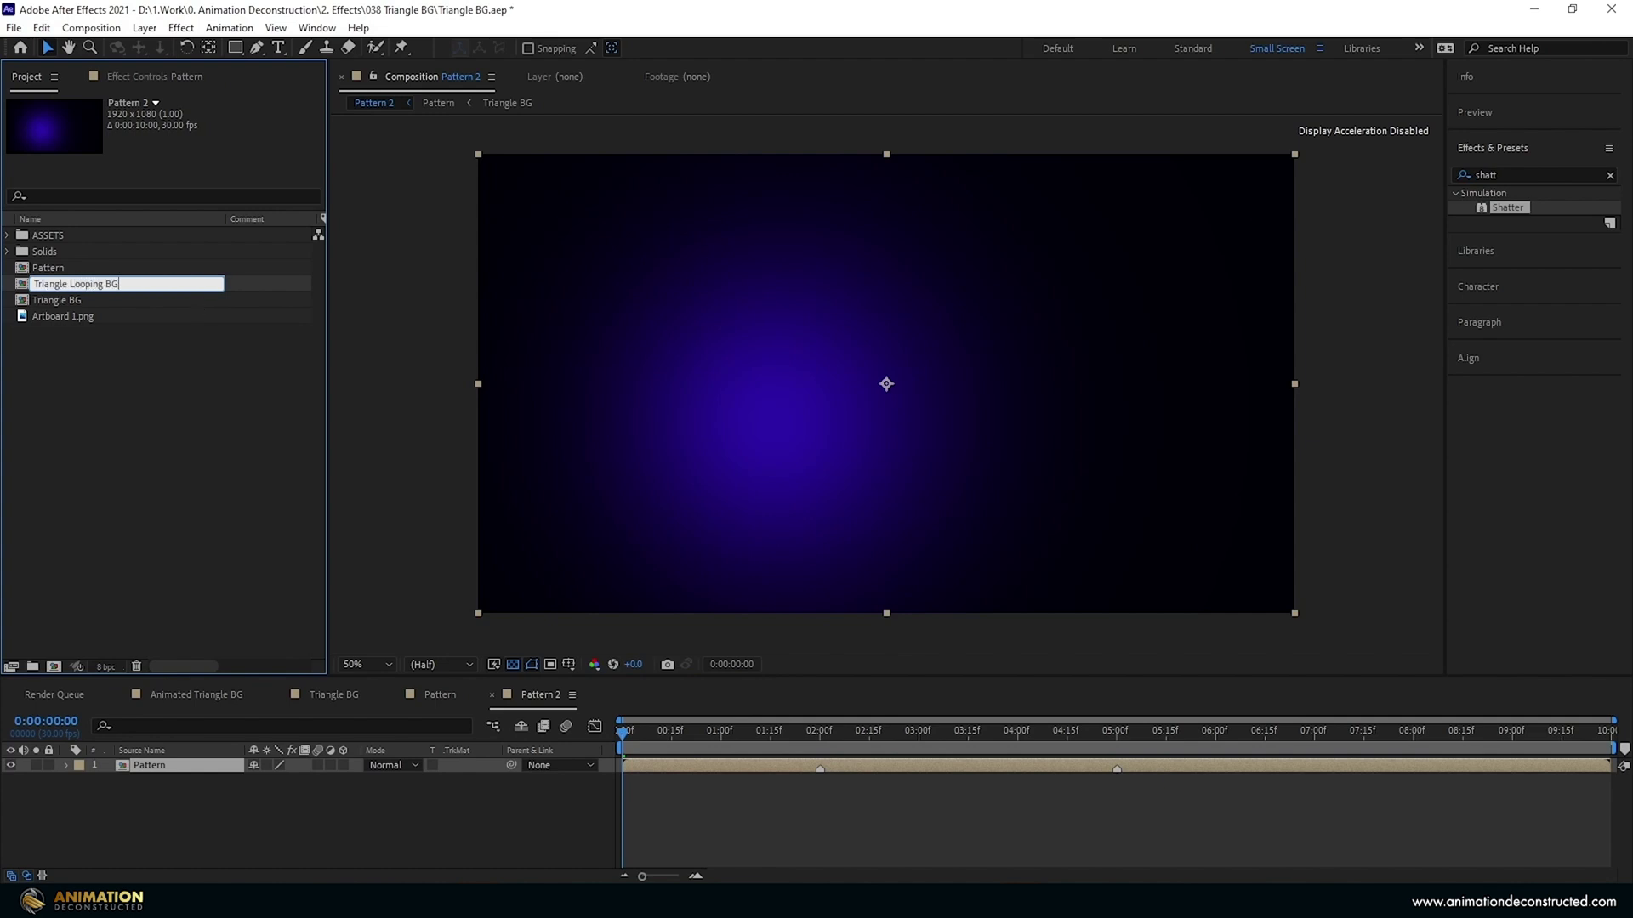
key(Return)
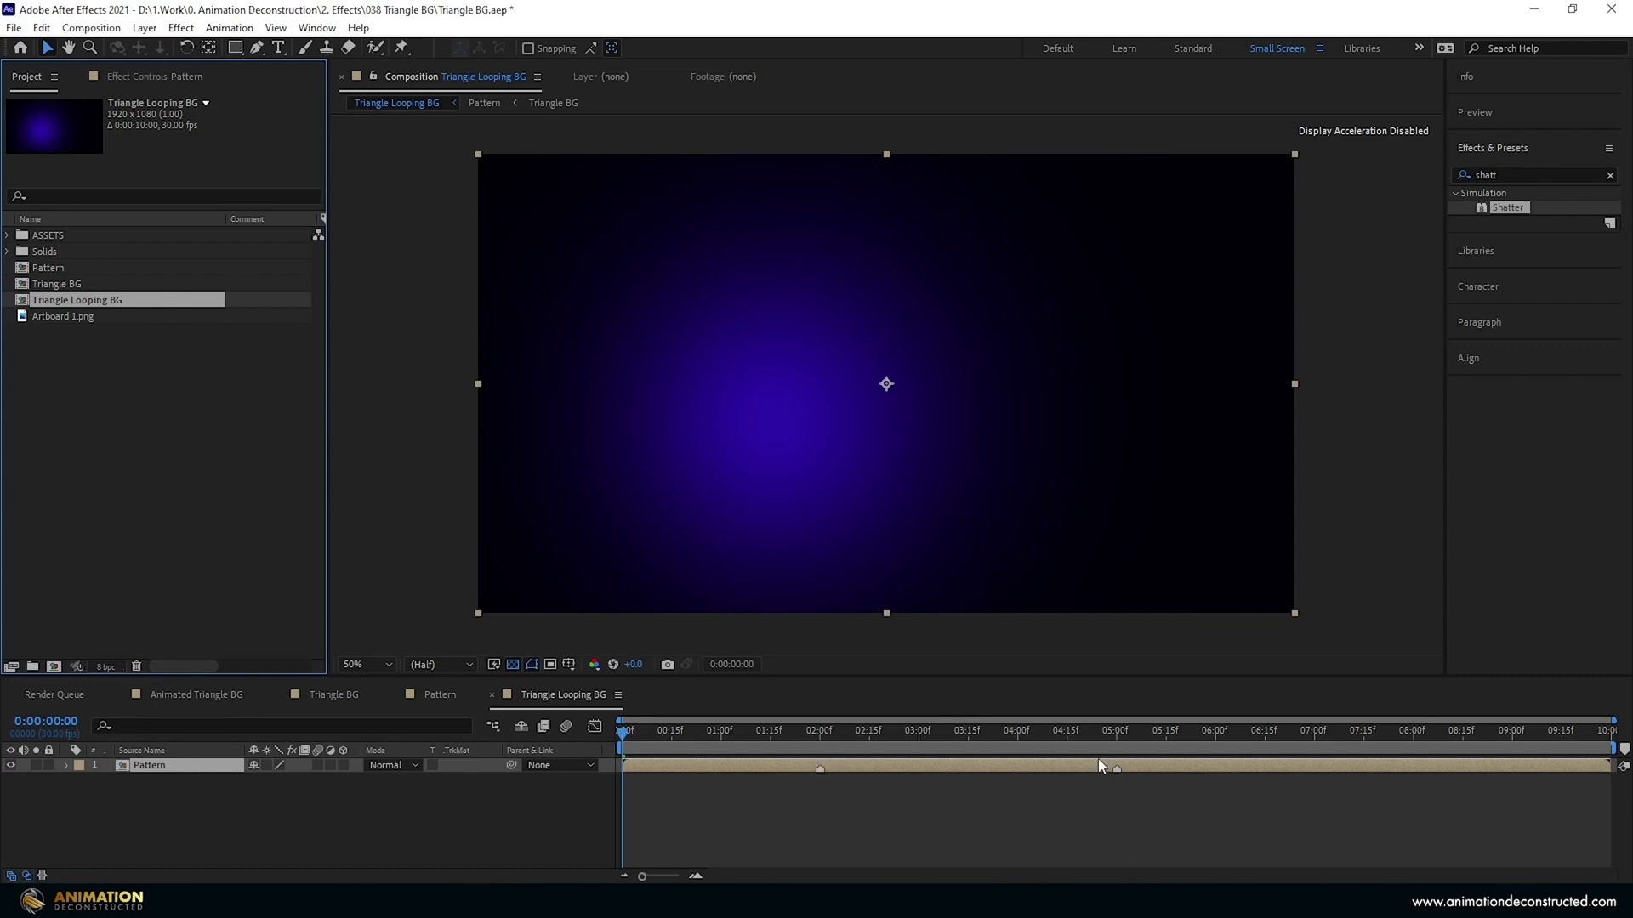
Enable time remapping on the Pattern layer and keep Time Remap keyframes only at 0:00:02:00 and 0:00:05:00.
right_click(165, 768)
mouse_move(251, 382)
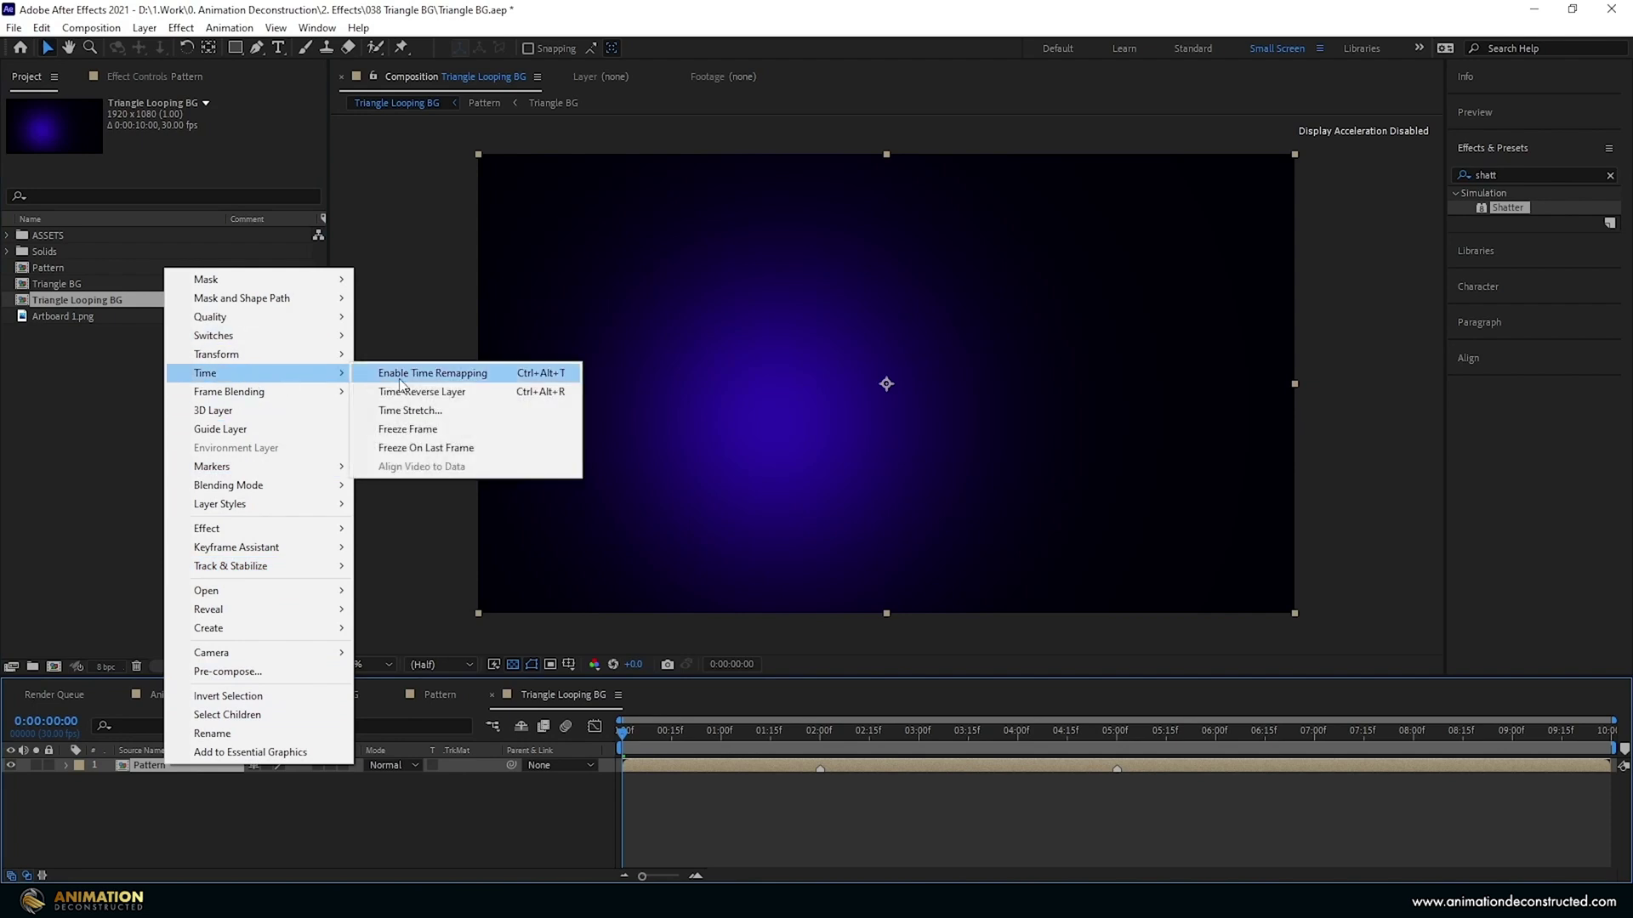
click(417, 377)
click(822, 731)
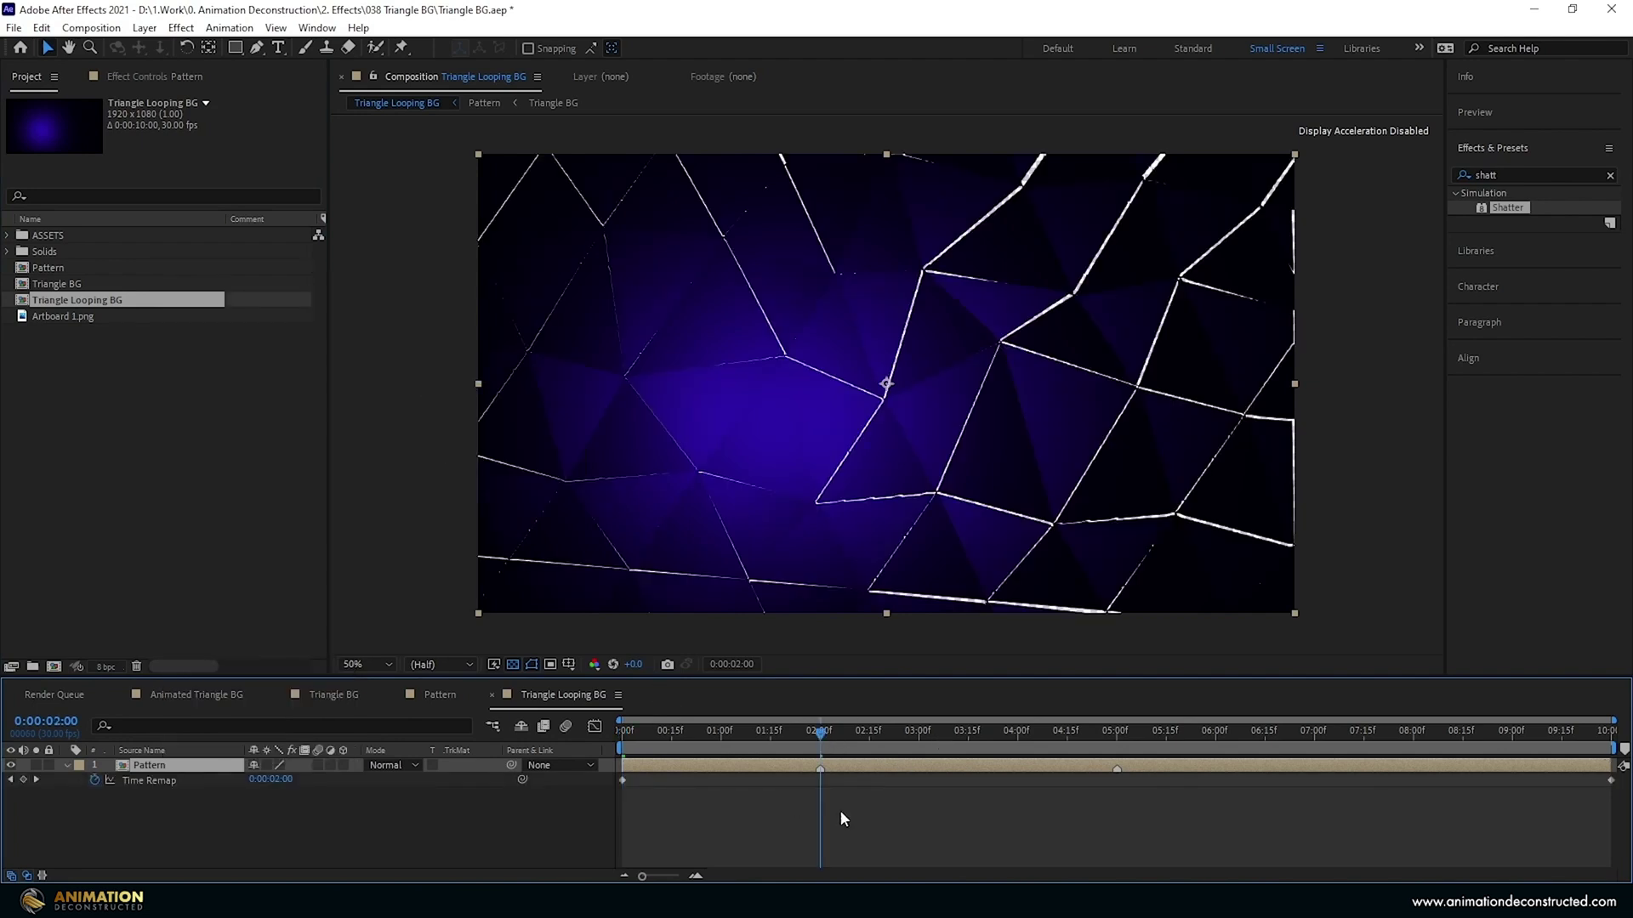
click(24, 780)
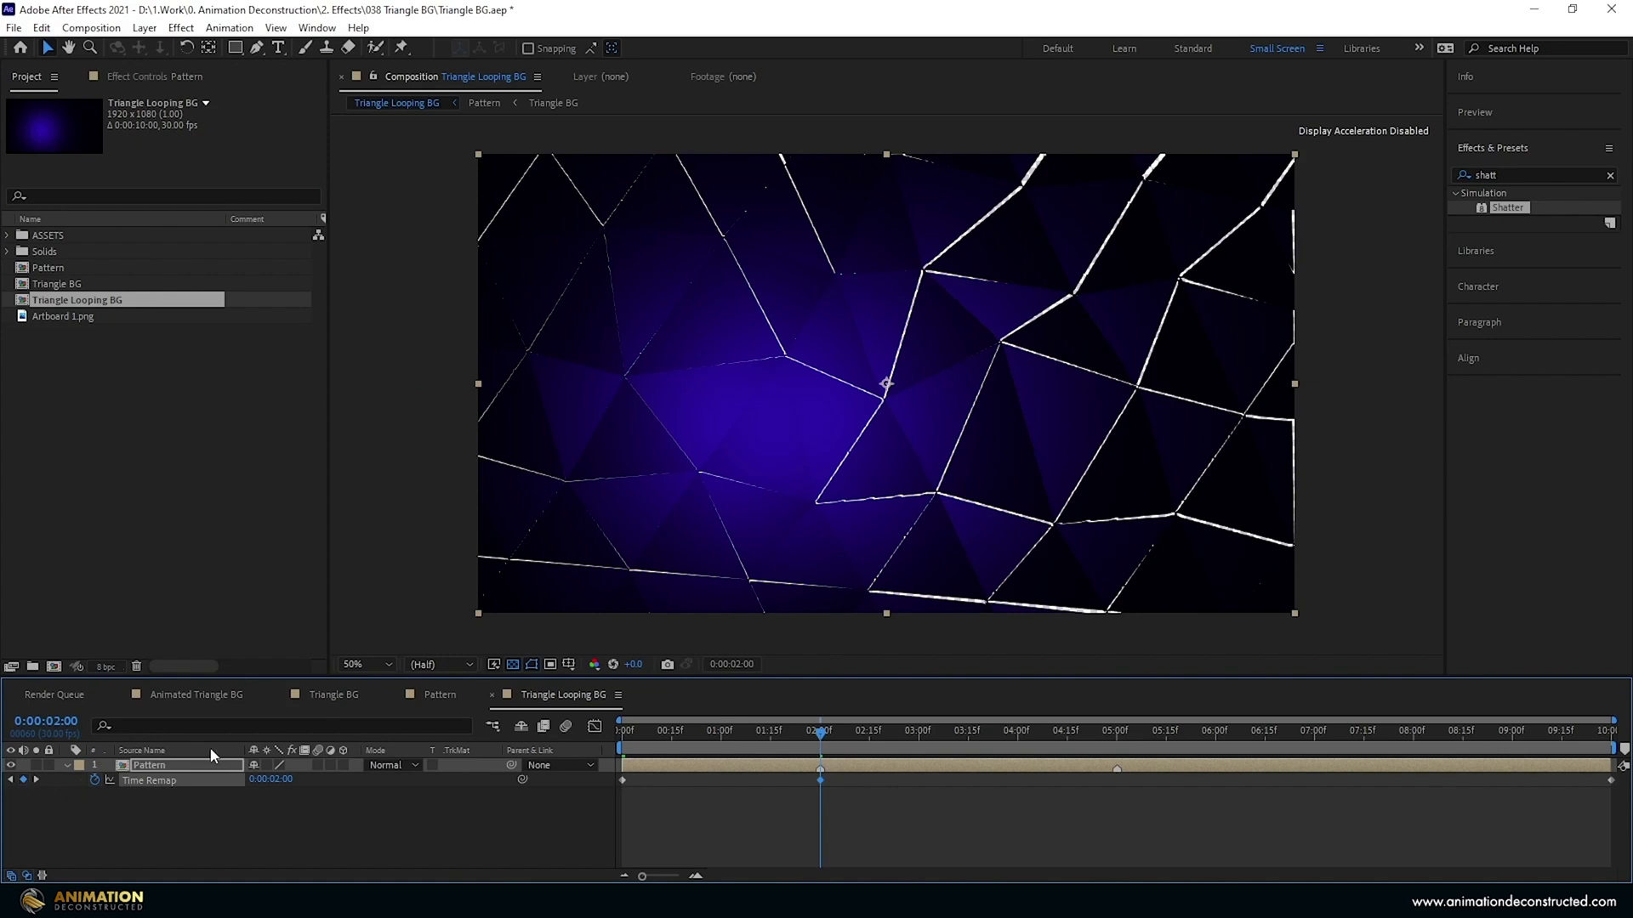
click(1117, 738)
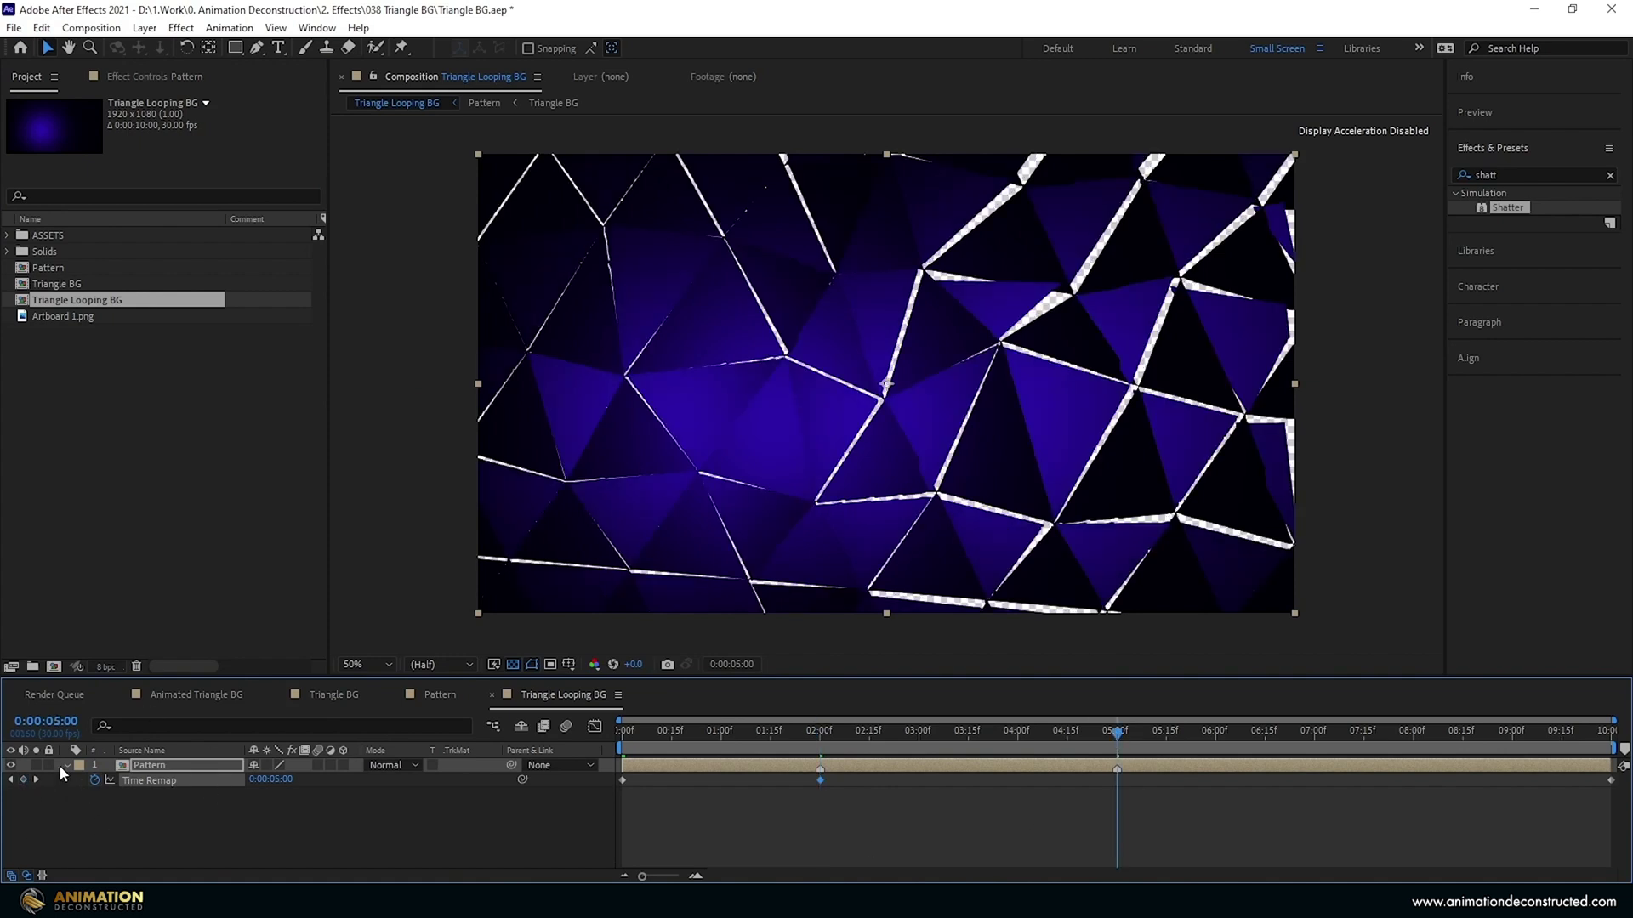
click(24, 780)
drag(788, 804, 1130, 772)
key(Delete)
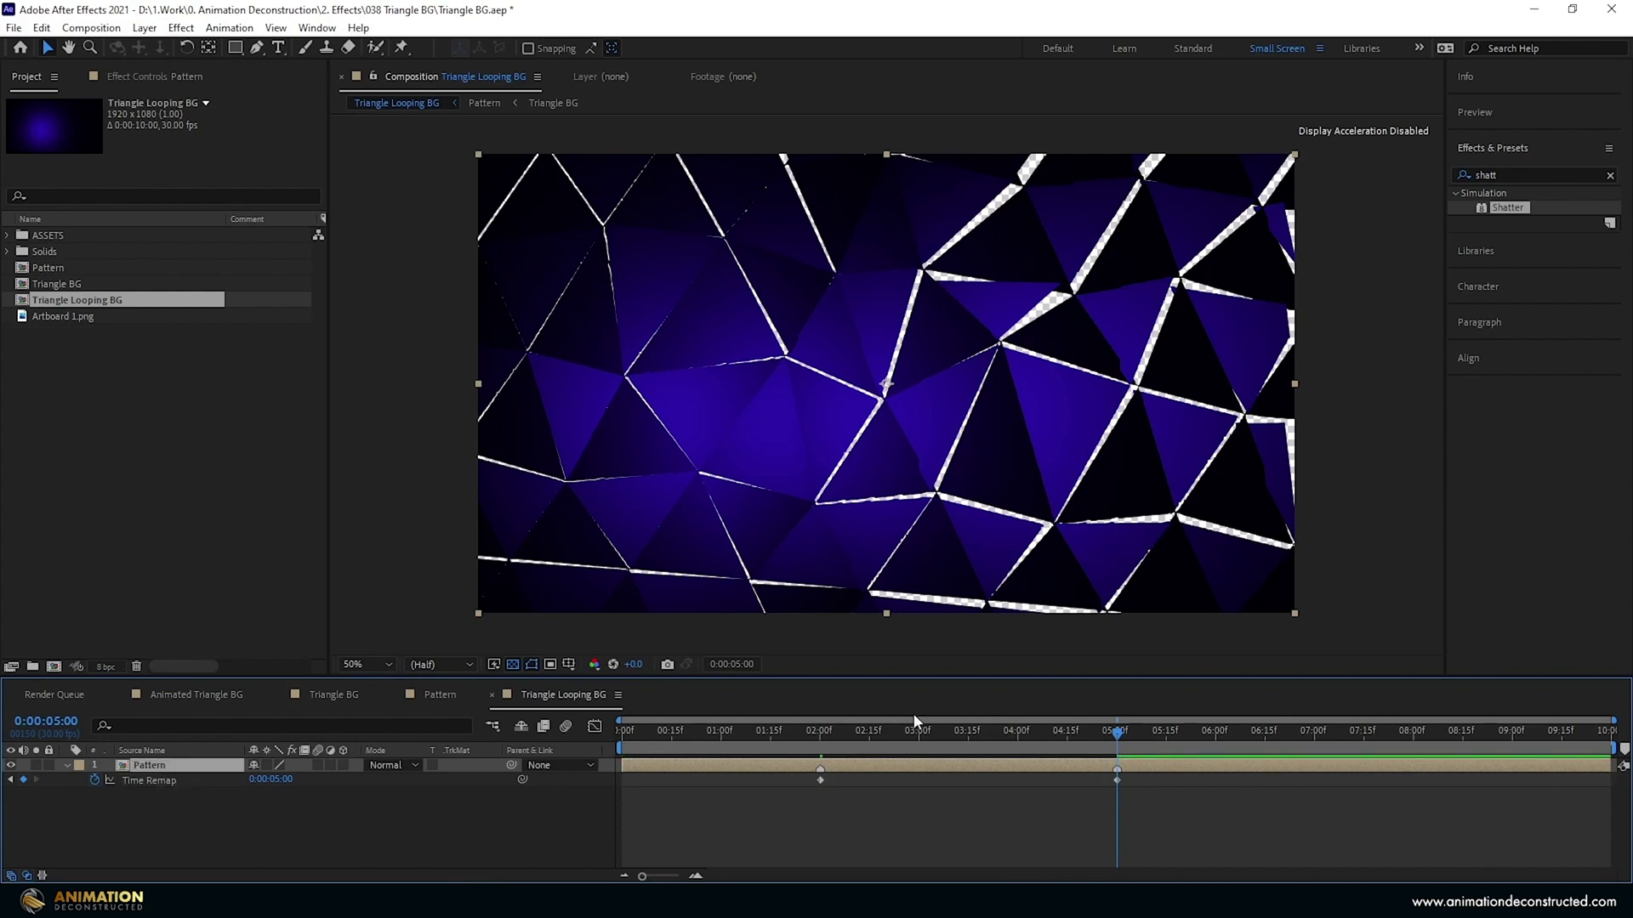
Shift both Time Remap keyframes to start at 0:00:00:00 and copy the first one to 0:00:06:00.
drag(814, 819, 628, 783)
click(1215, 748)
click(622, 779)
key(ctrl+v)
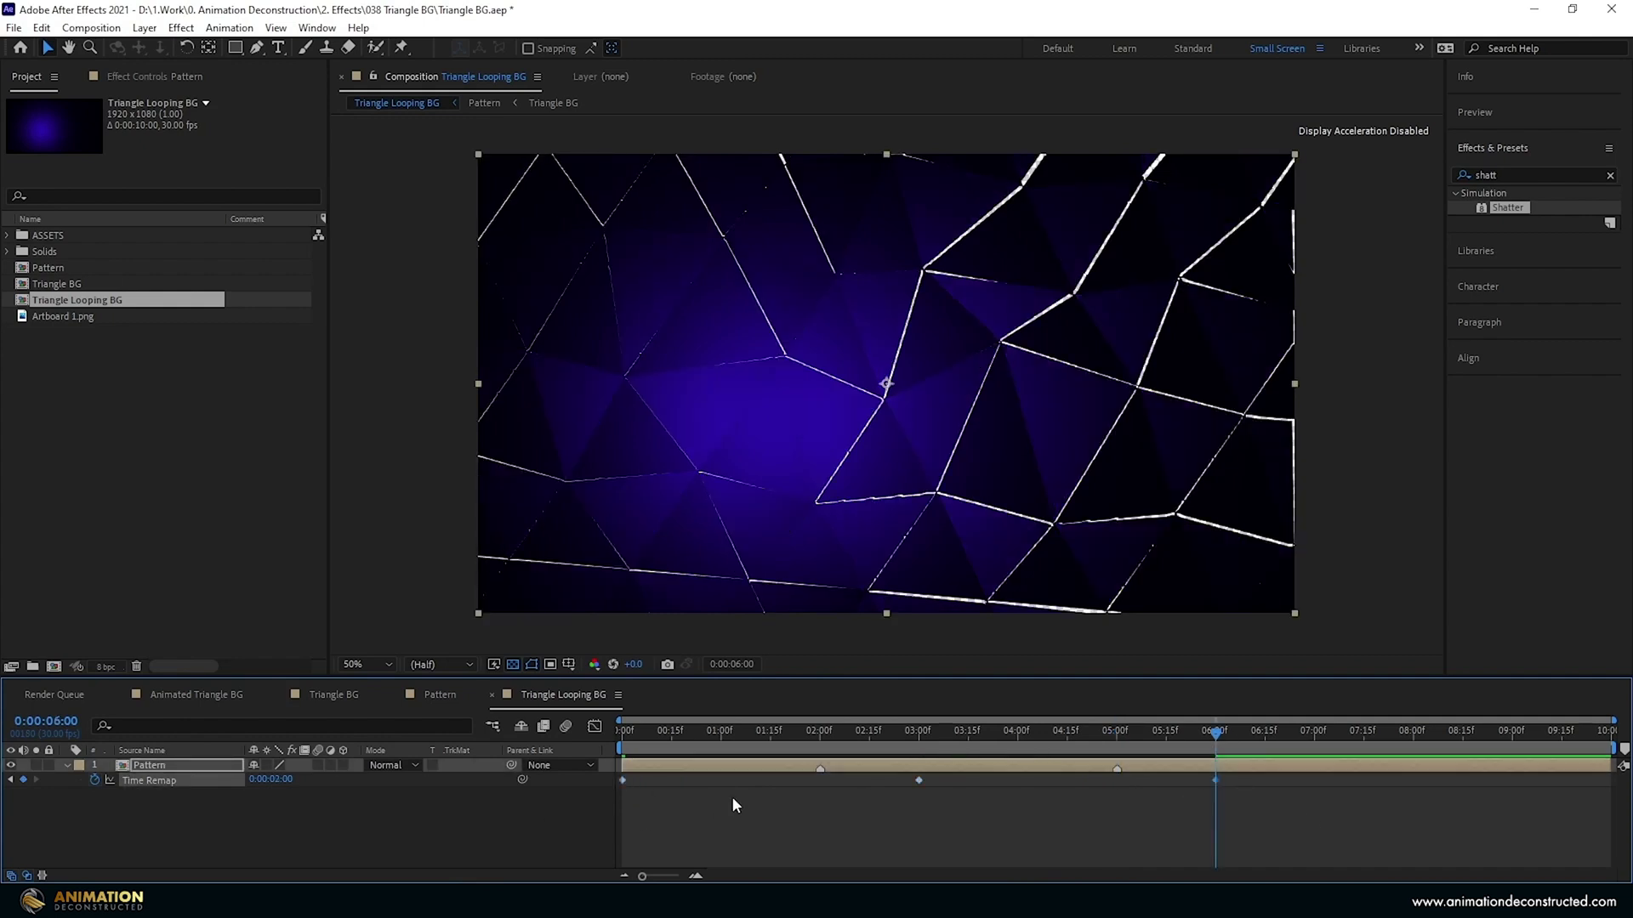
Easy ease all three Time Remap keyframes and add a loopOut() expression to Time Remap.
drag(1271, 824, 617, 768)
alt+click(94, 780)
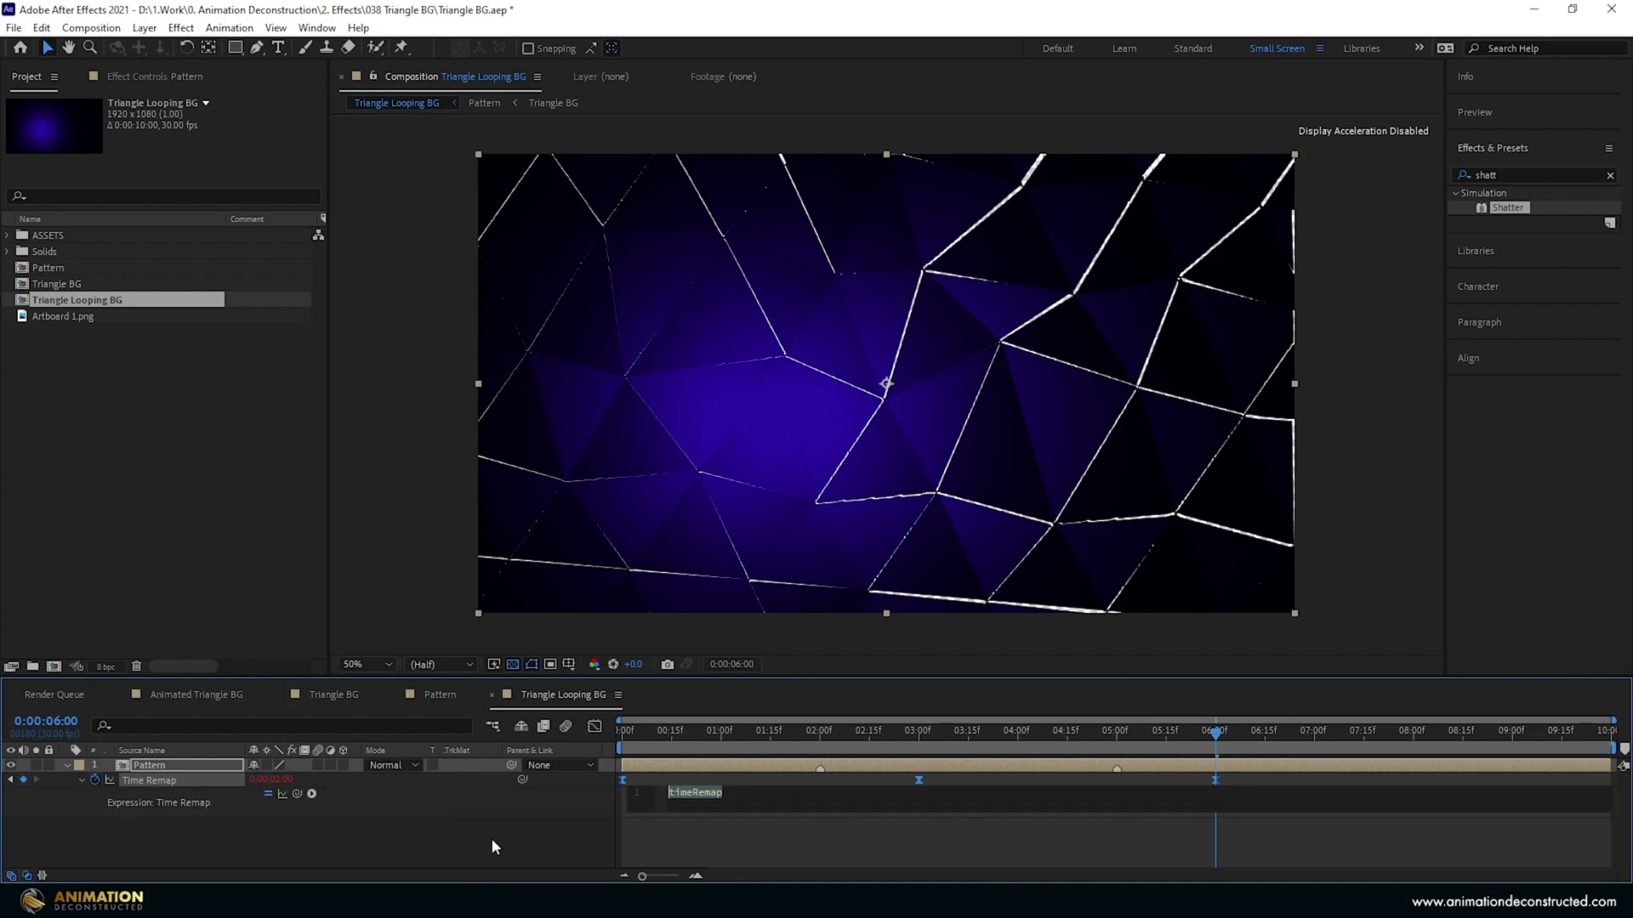
text(l)
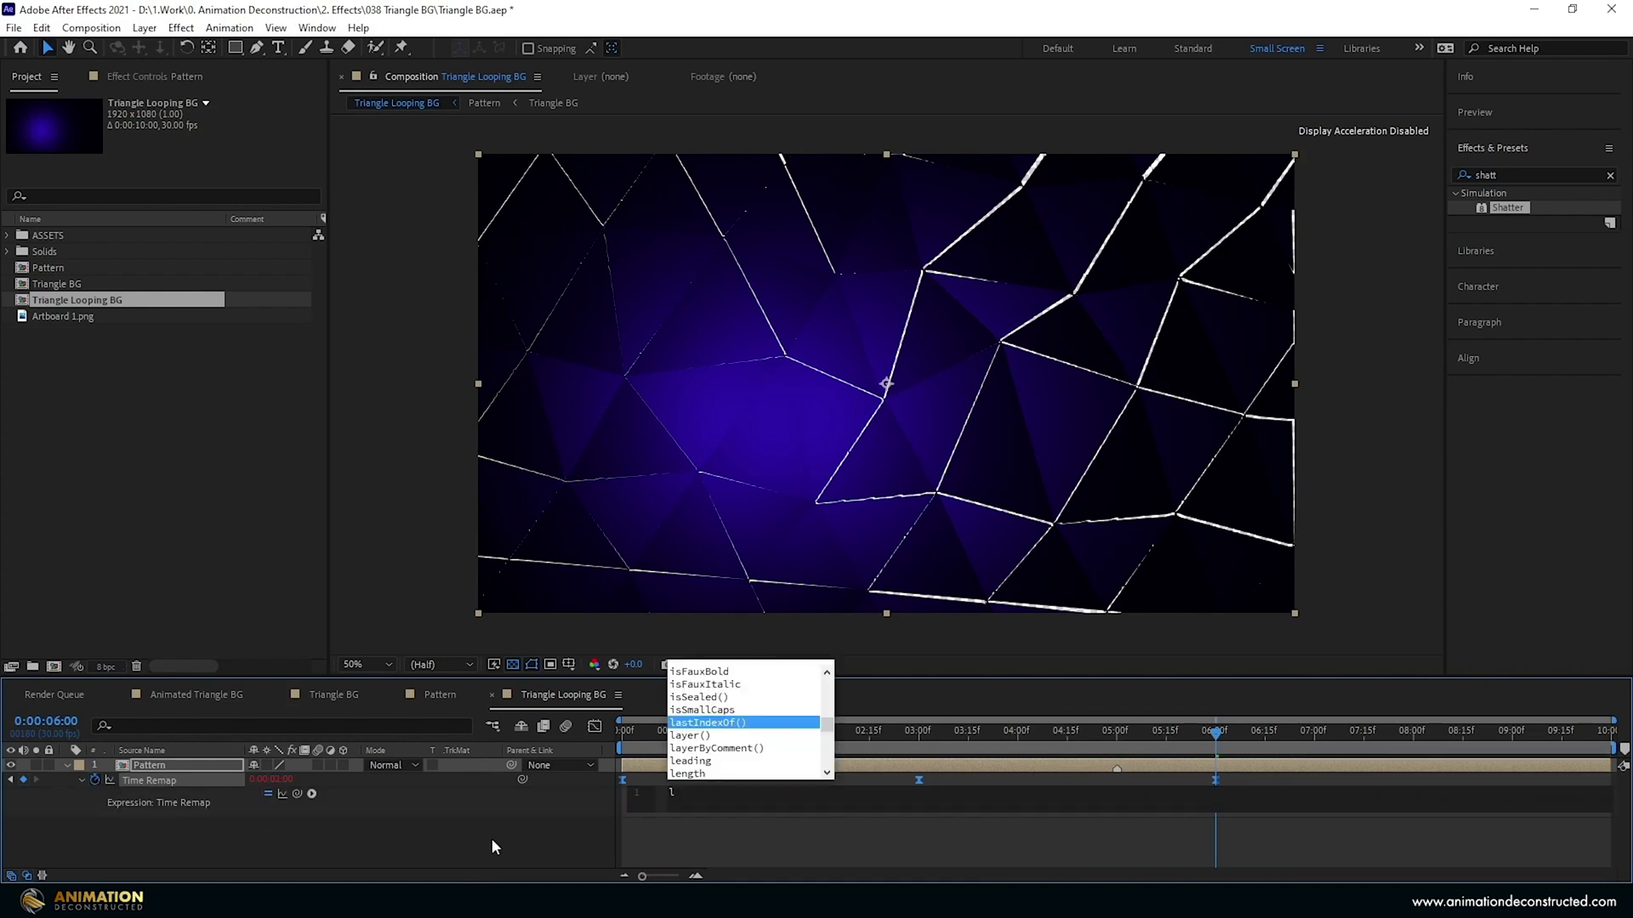
text(oopOut)
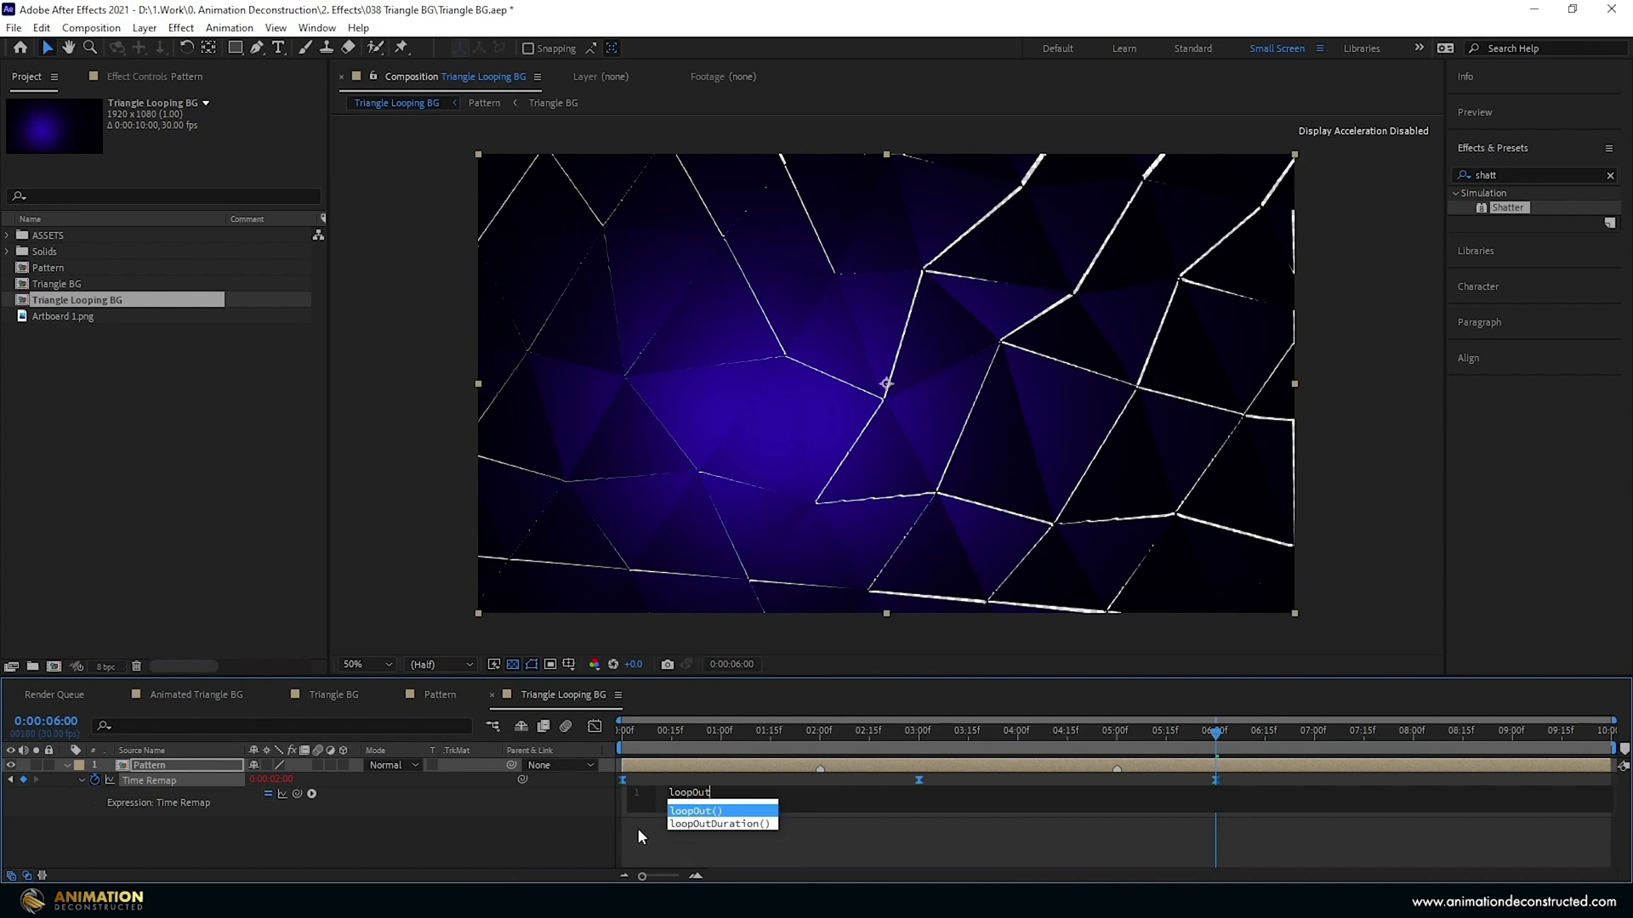
click(697, 812)
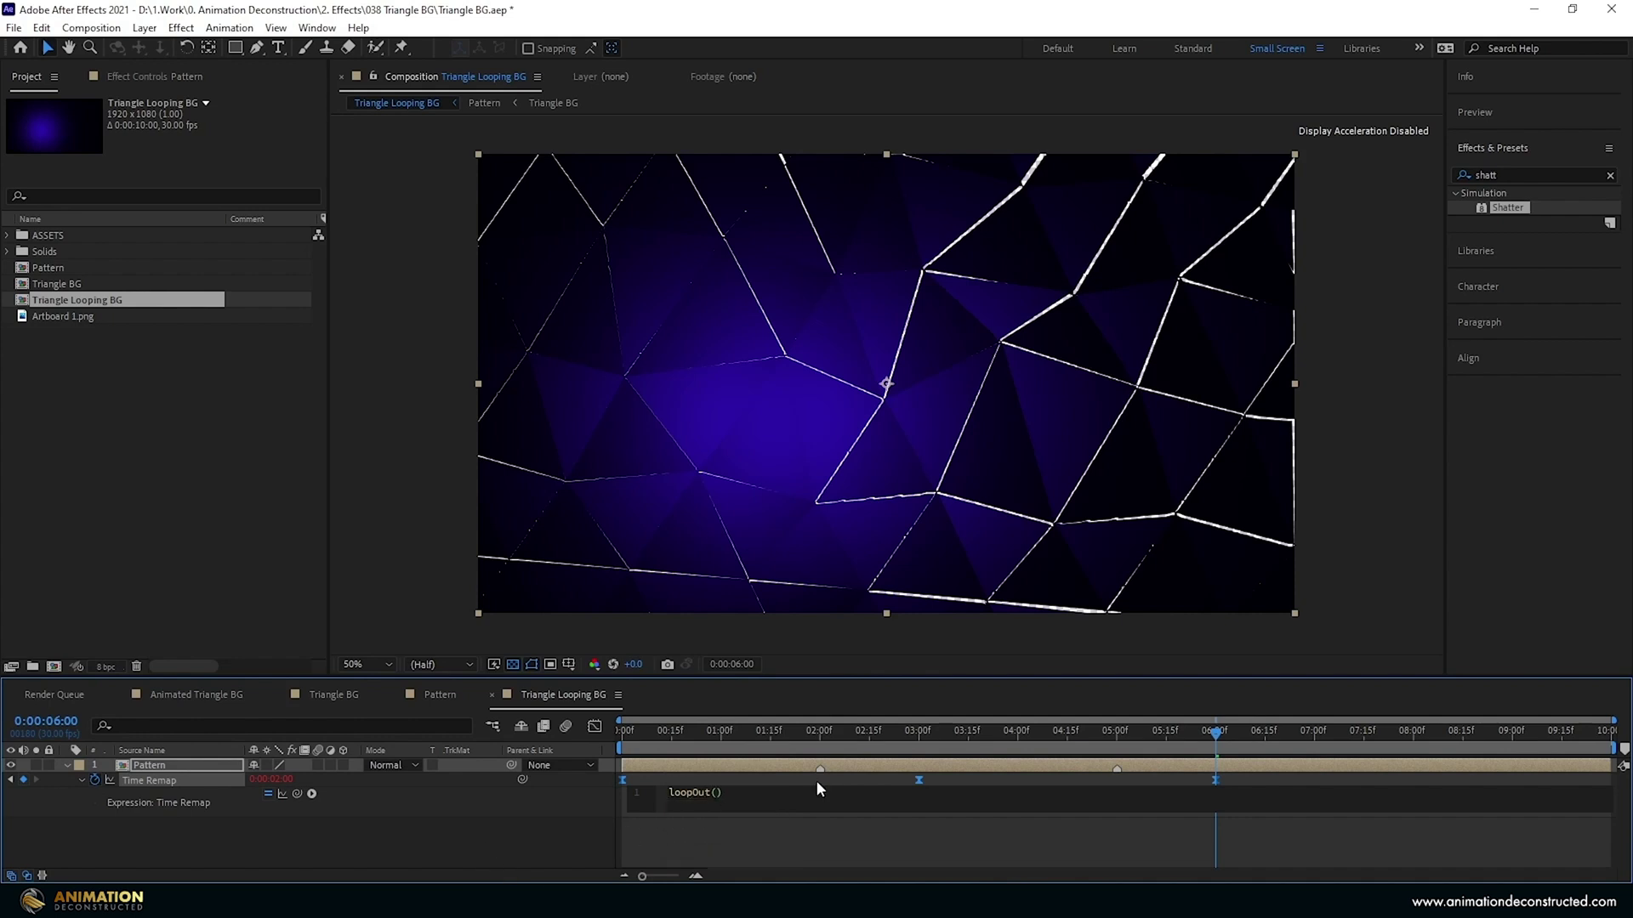
click(1354, 537)
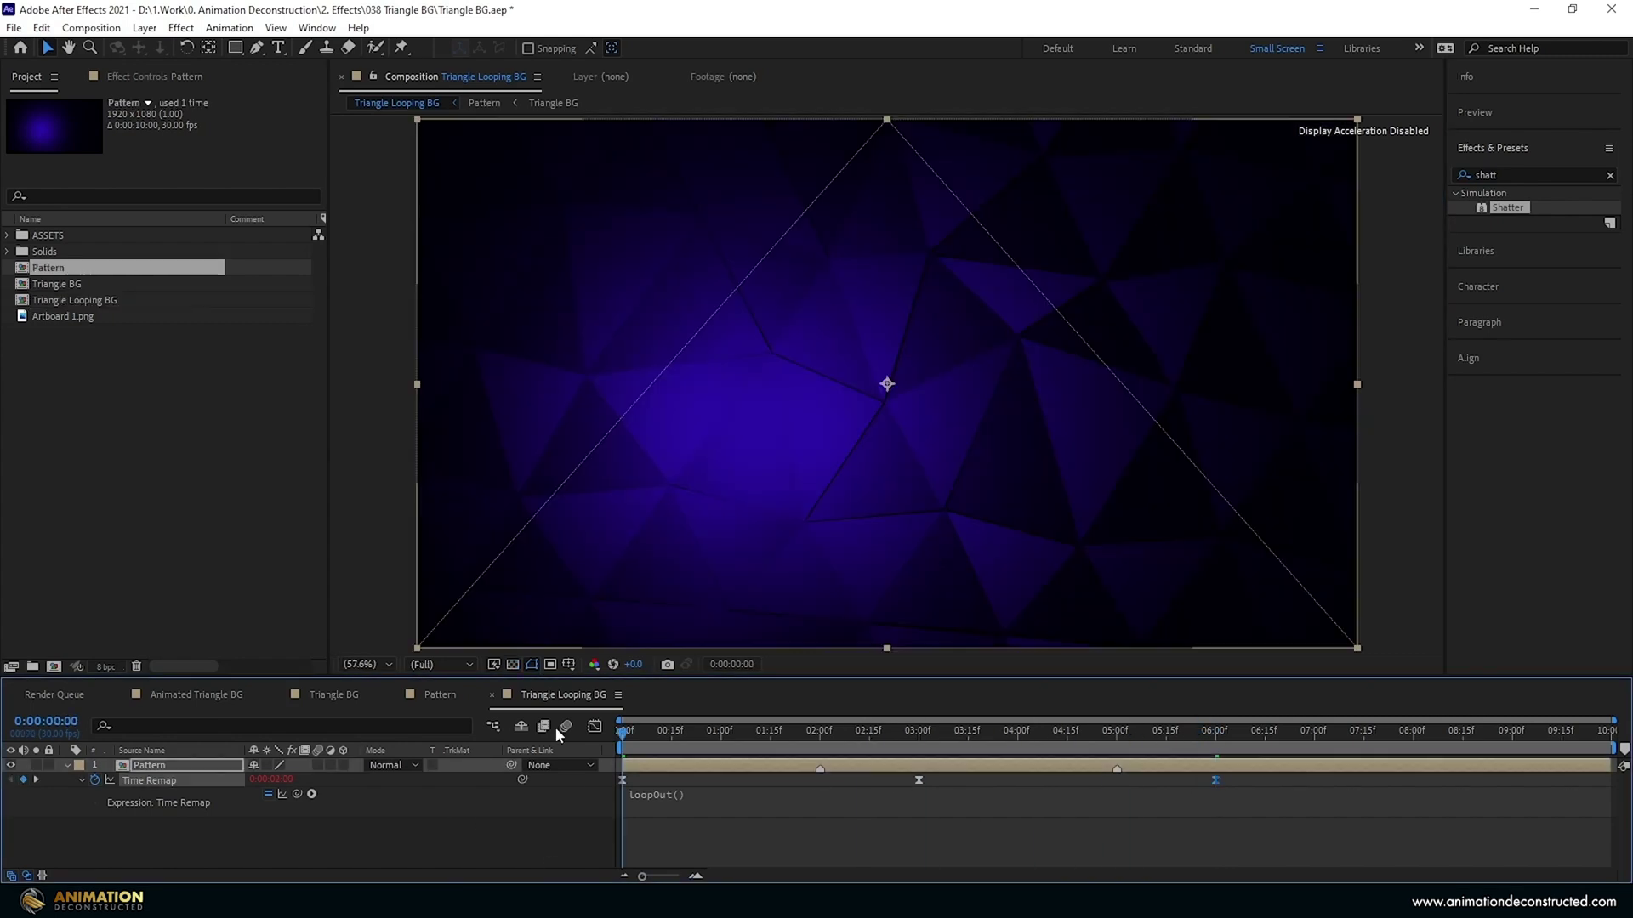
Play back the looping composition from the start.
click(1027, 803)
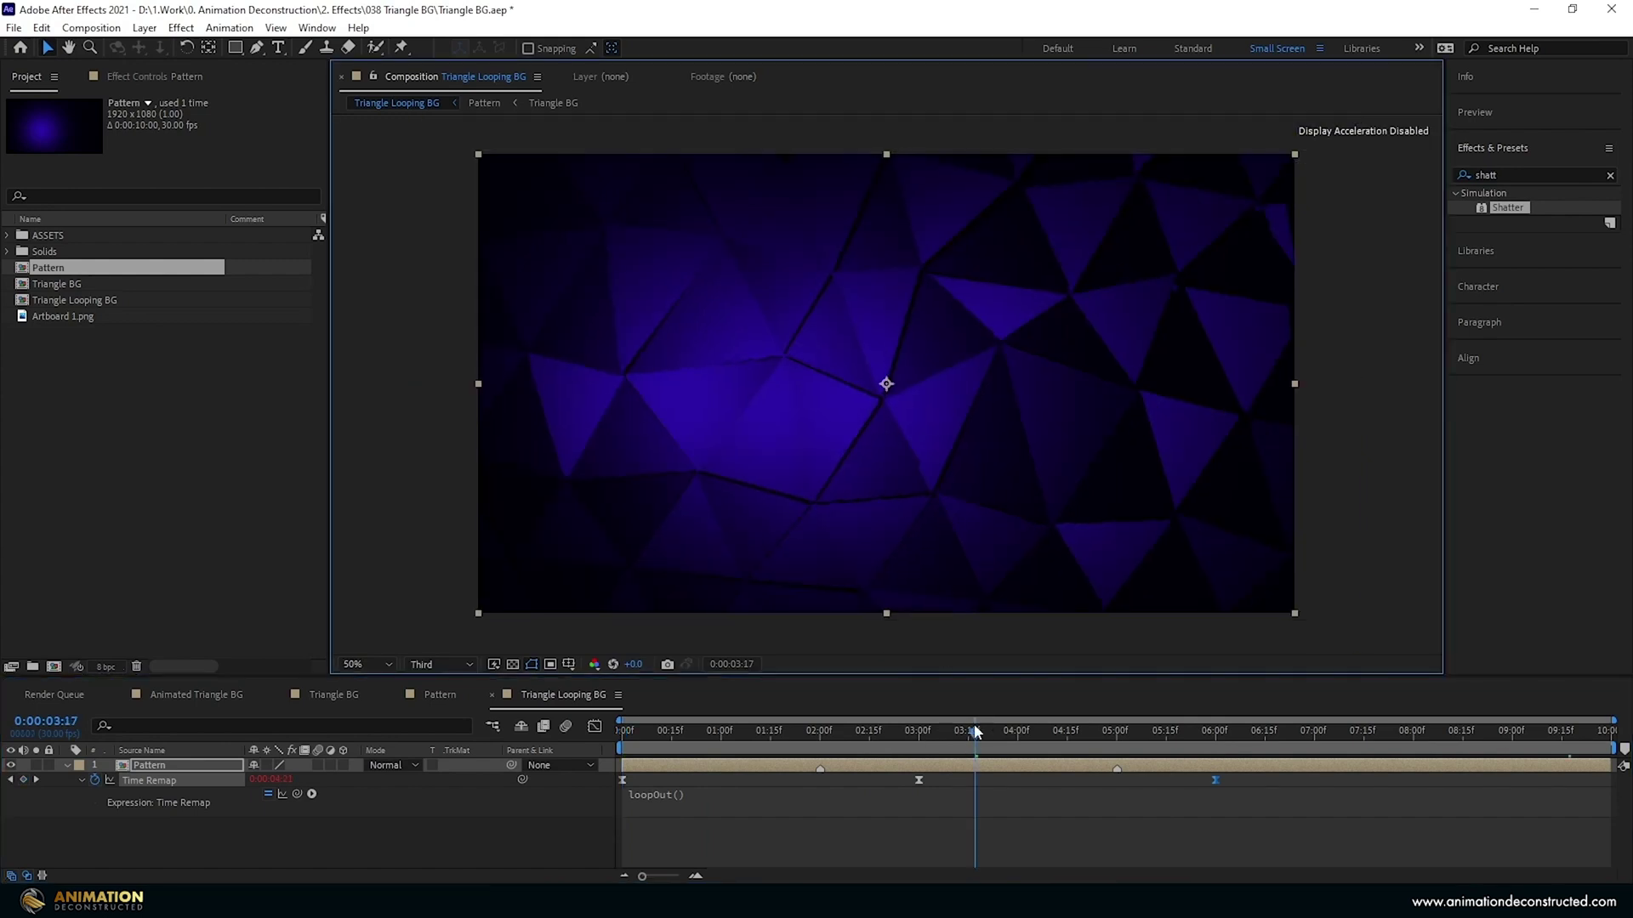
key(space)
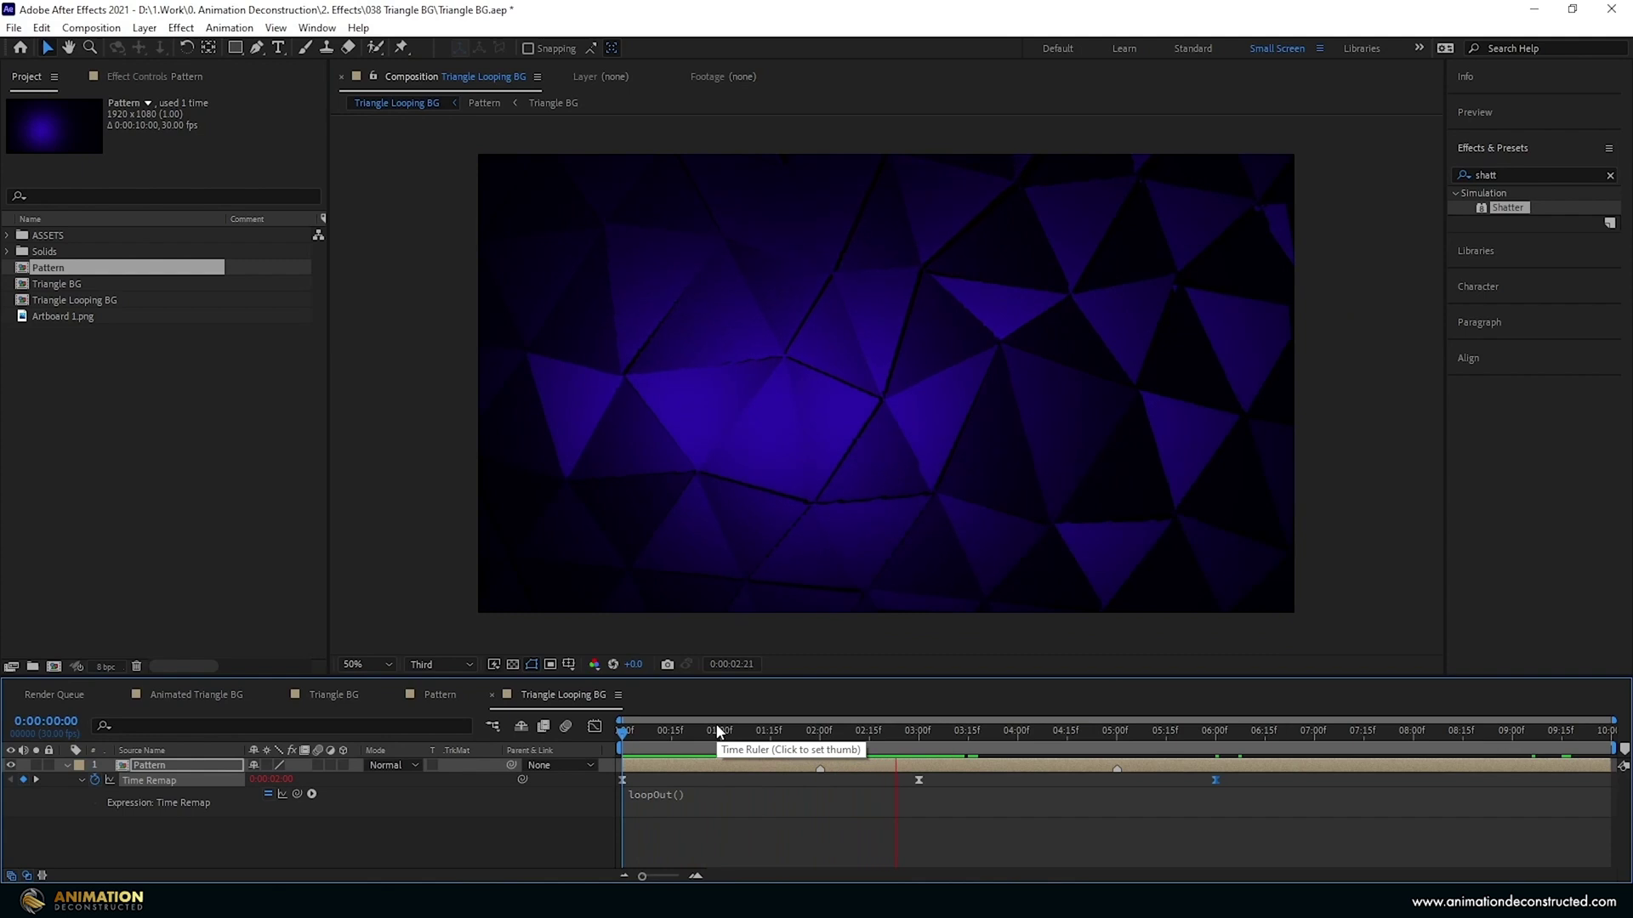
key(space)
Set the preview resolution to Full and scrub through the opening seconds of the loop.
click(447, 666)
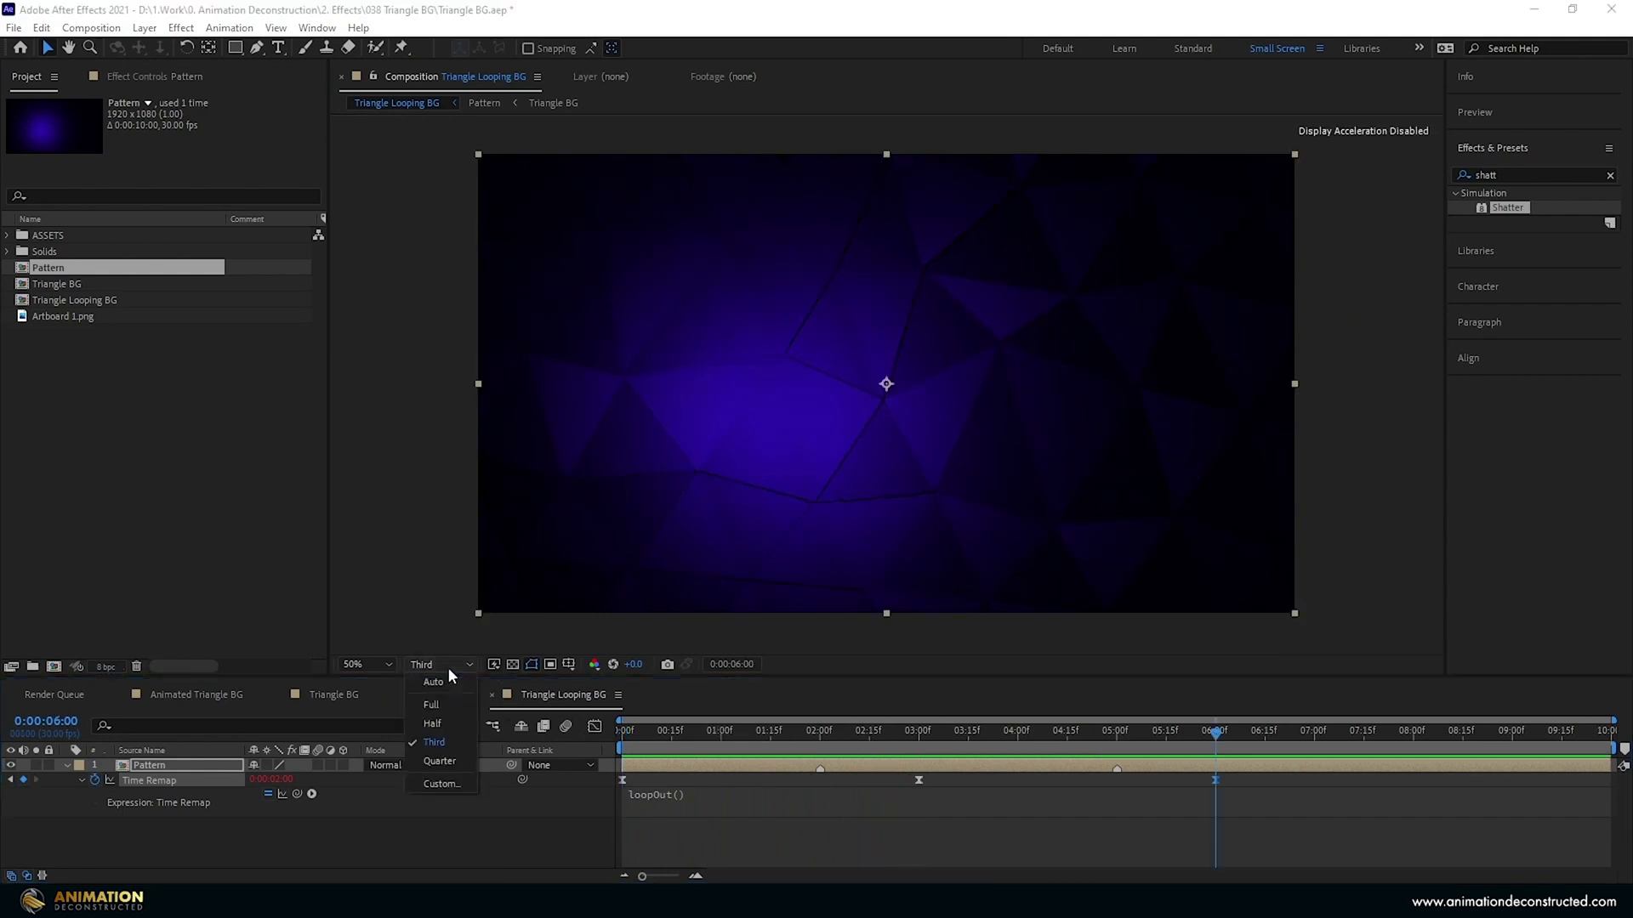
click(447, 684)
drag(752, 733, 503, 737)
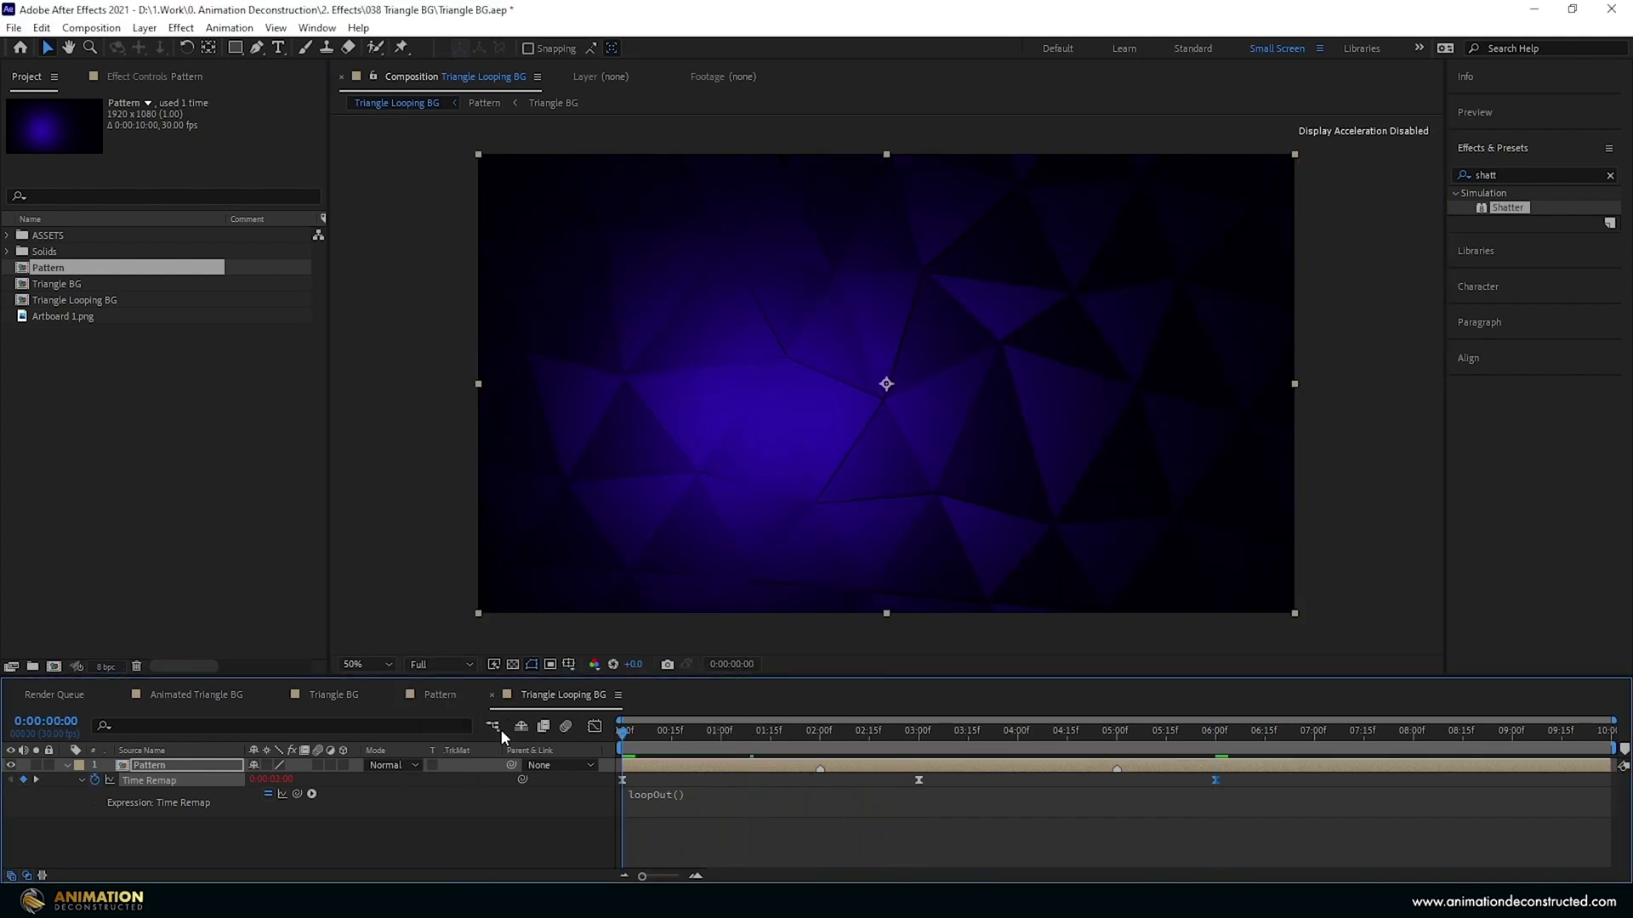
drag(911, 731, 822, 742)
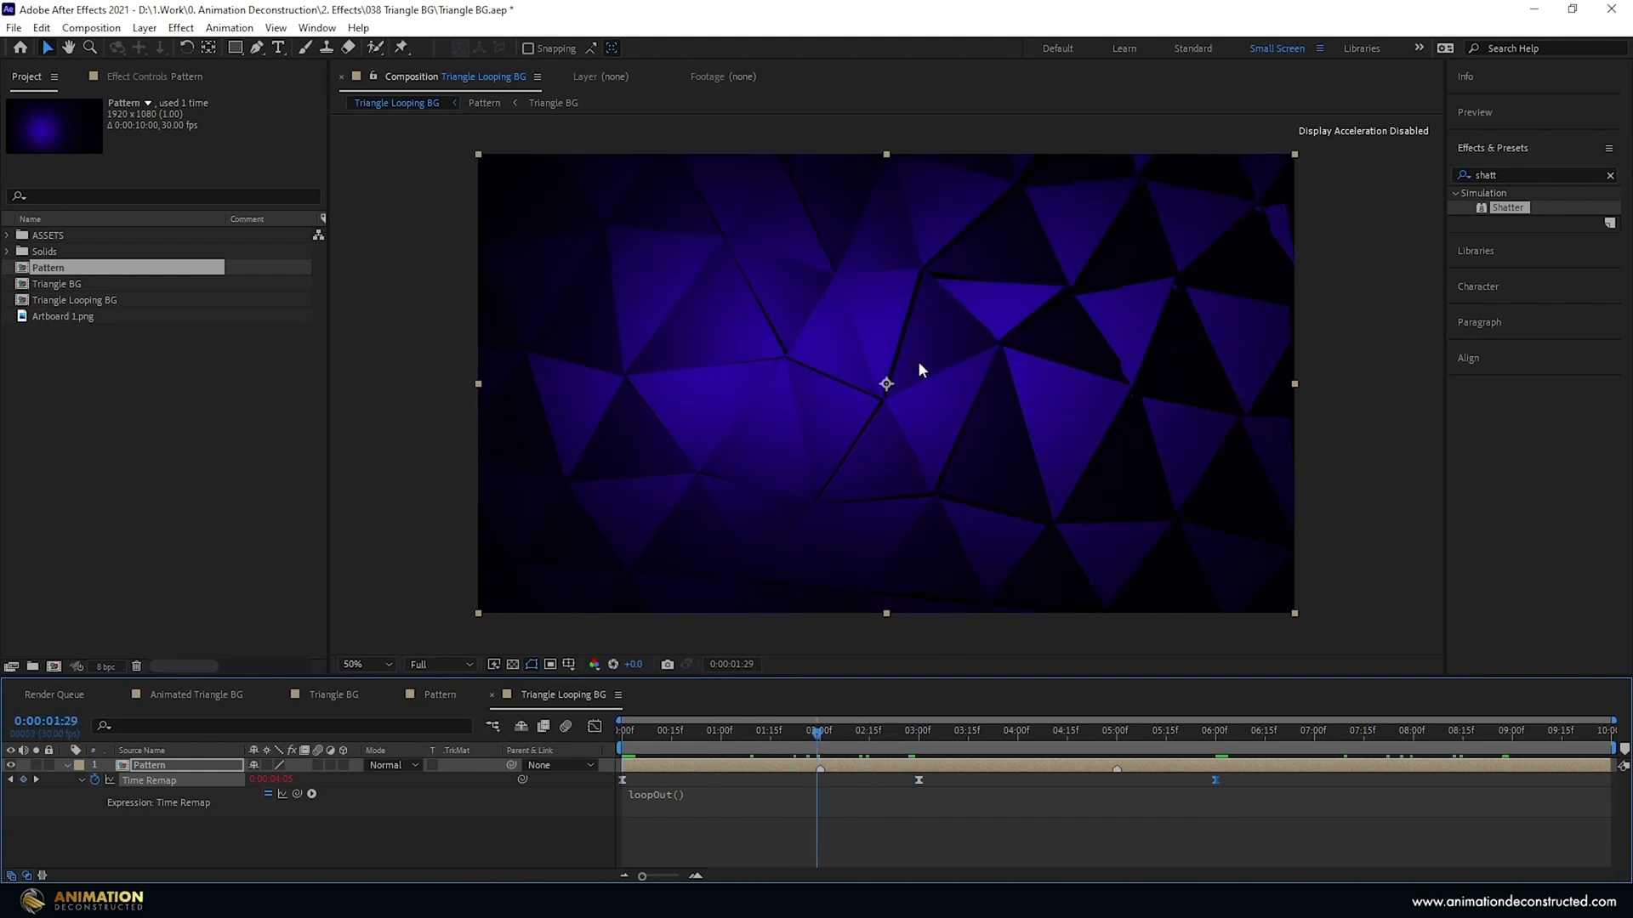
Duplicate the Pattern layer, pre-compose the copy as Grunge with all attributes moved into it, and give it a pink label.
key(u)
key(ctrl+d)
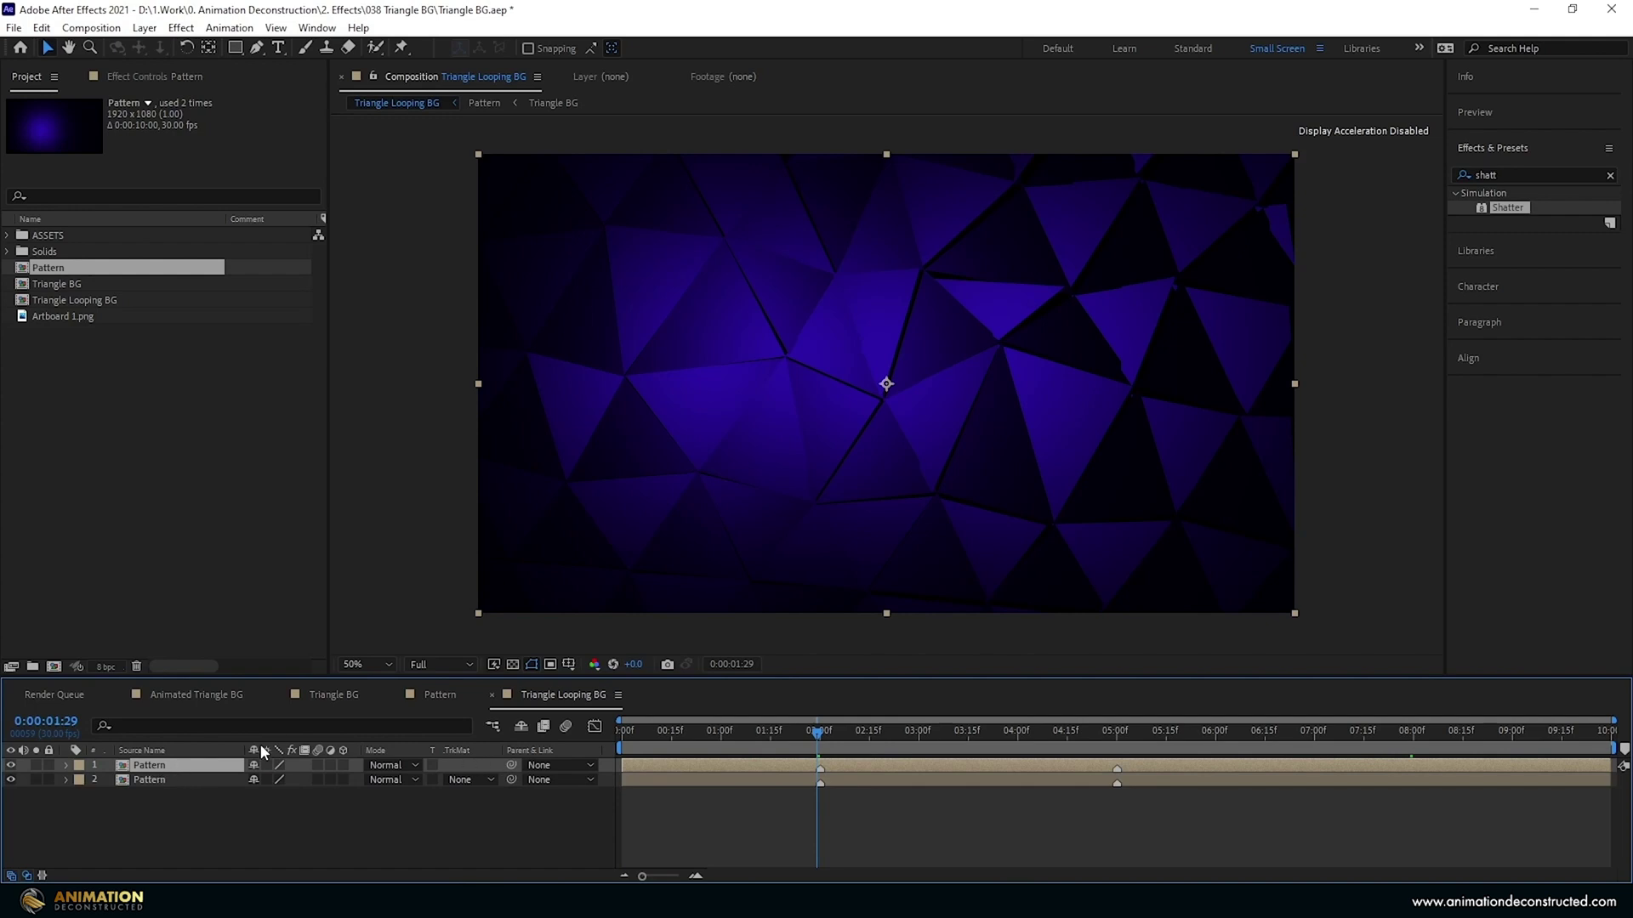
key(ctrl+shift+c)
text(Grunge)
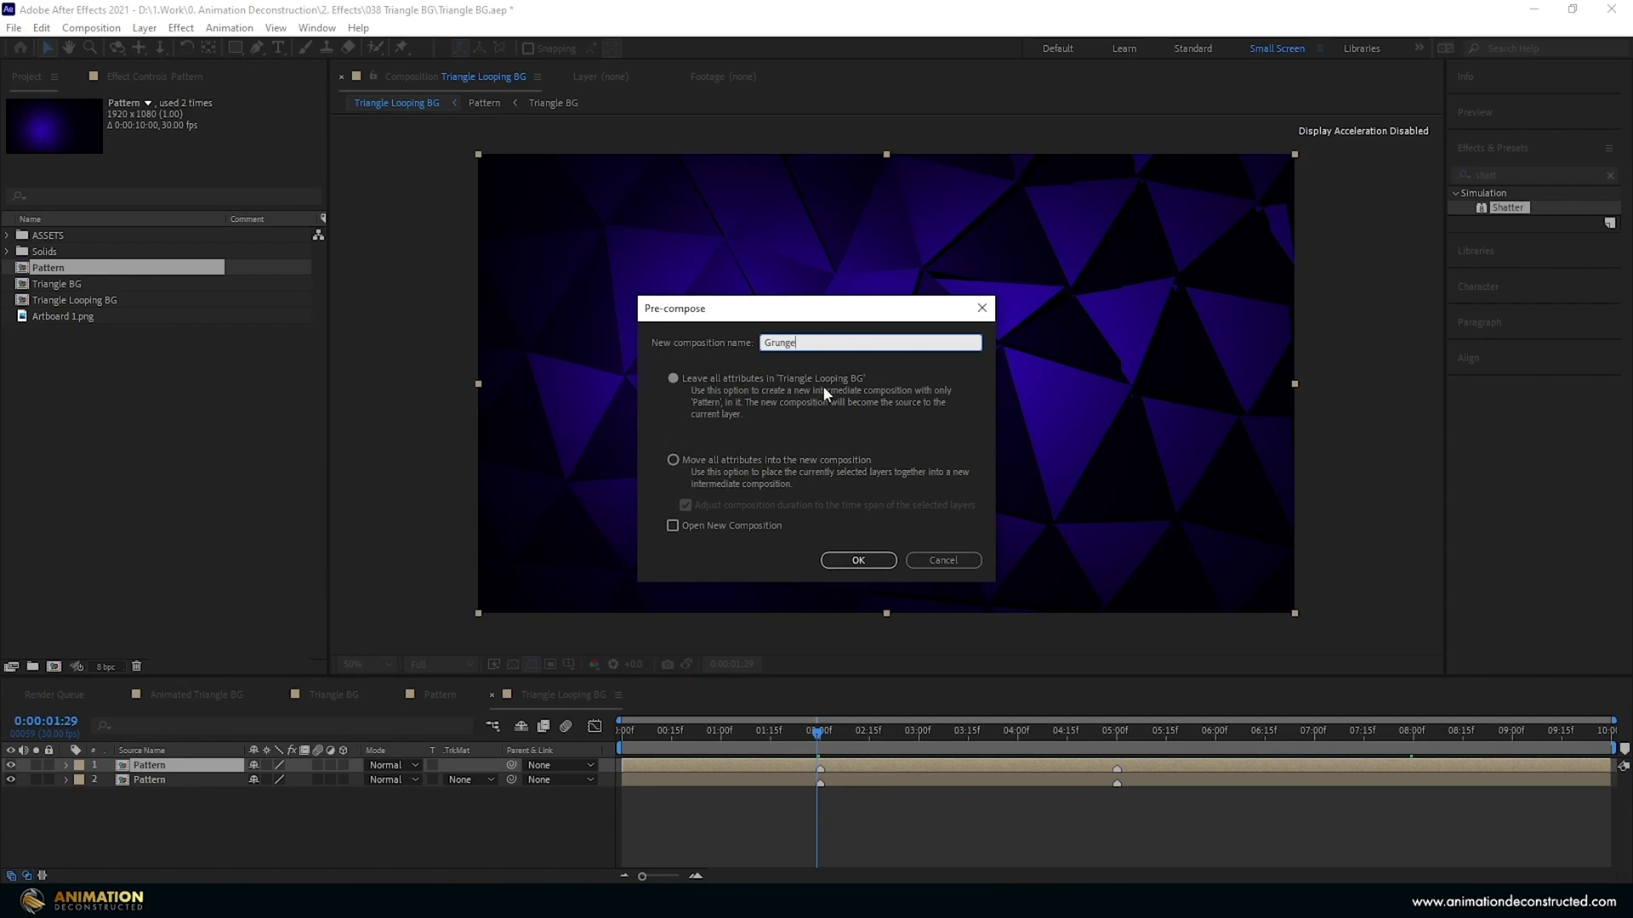
click(716, 460)
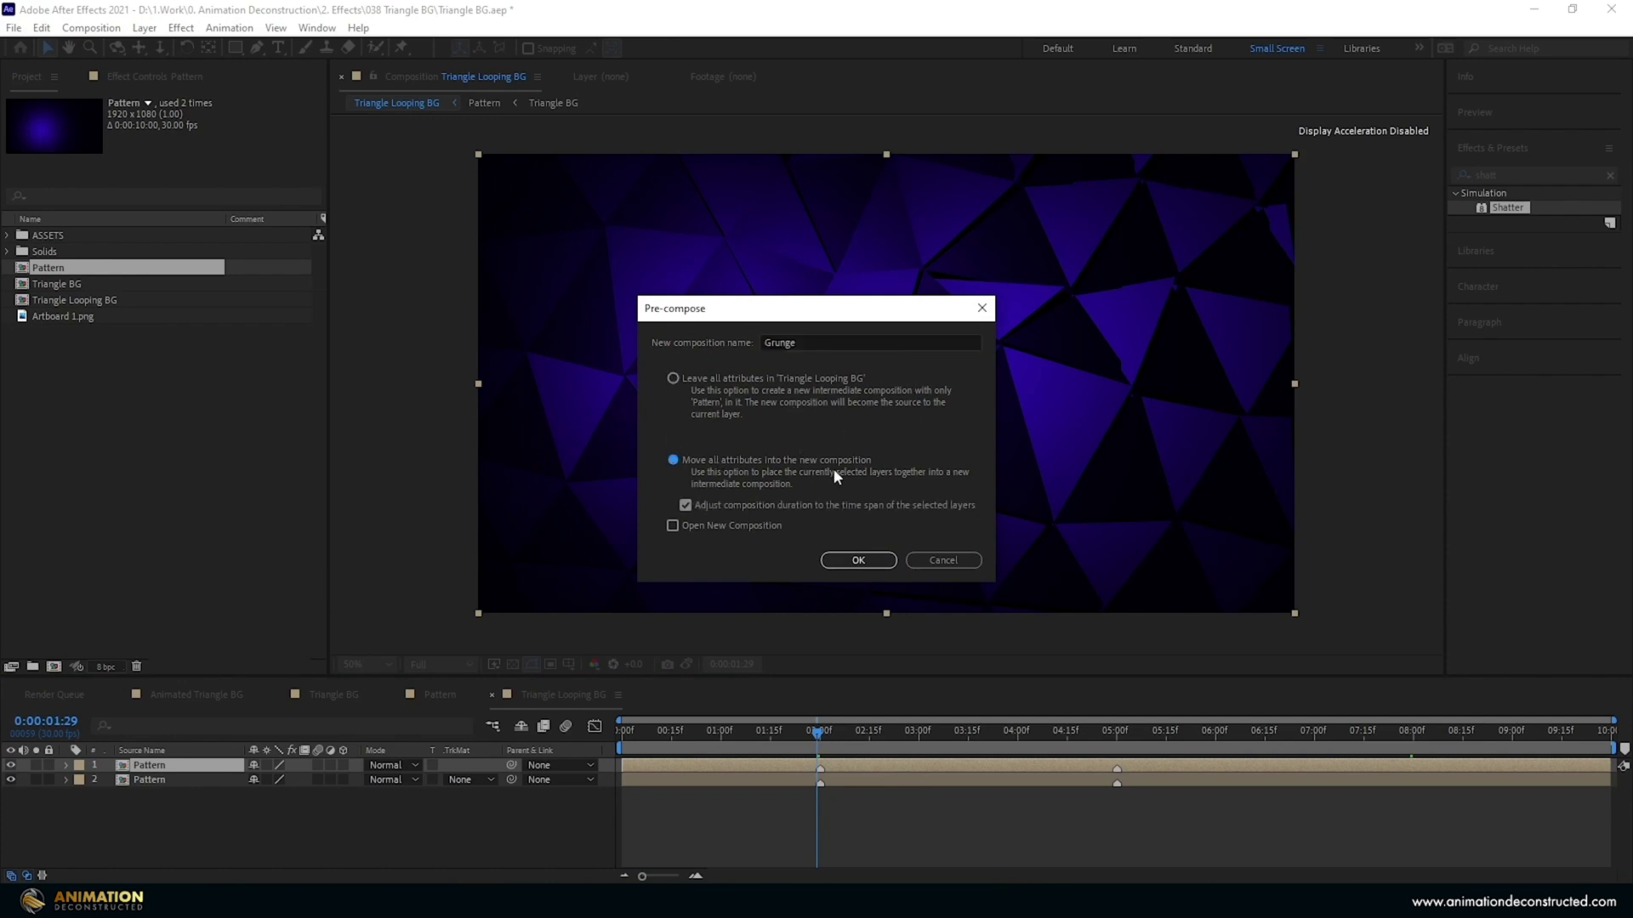
click(858, 560)
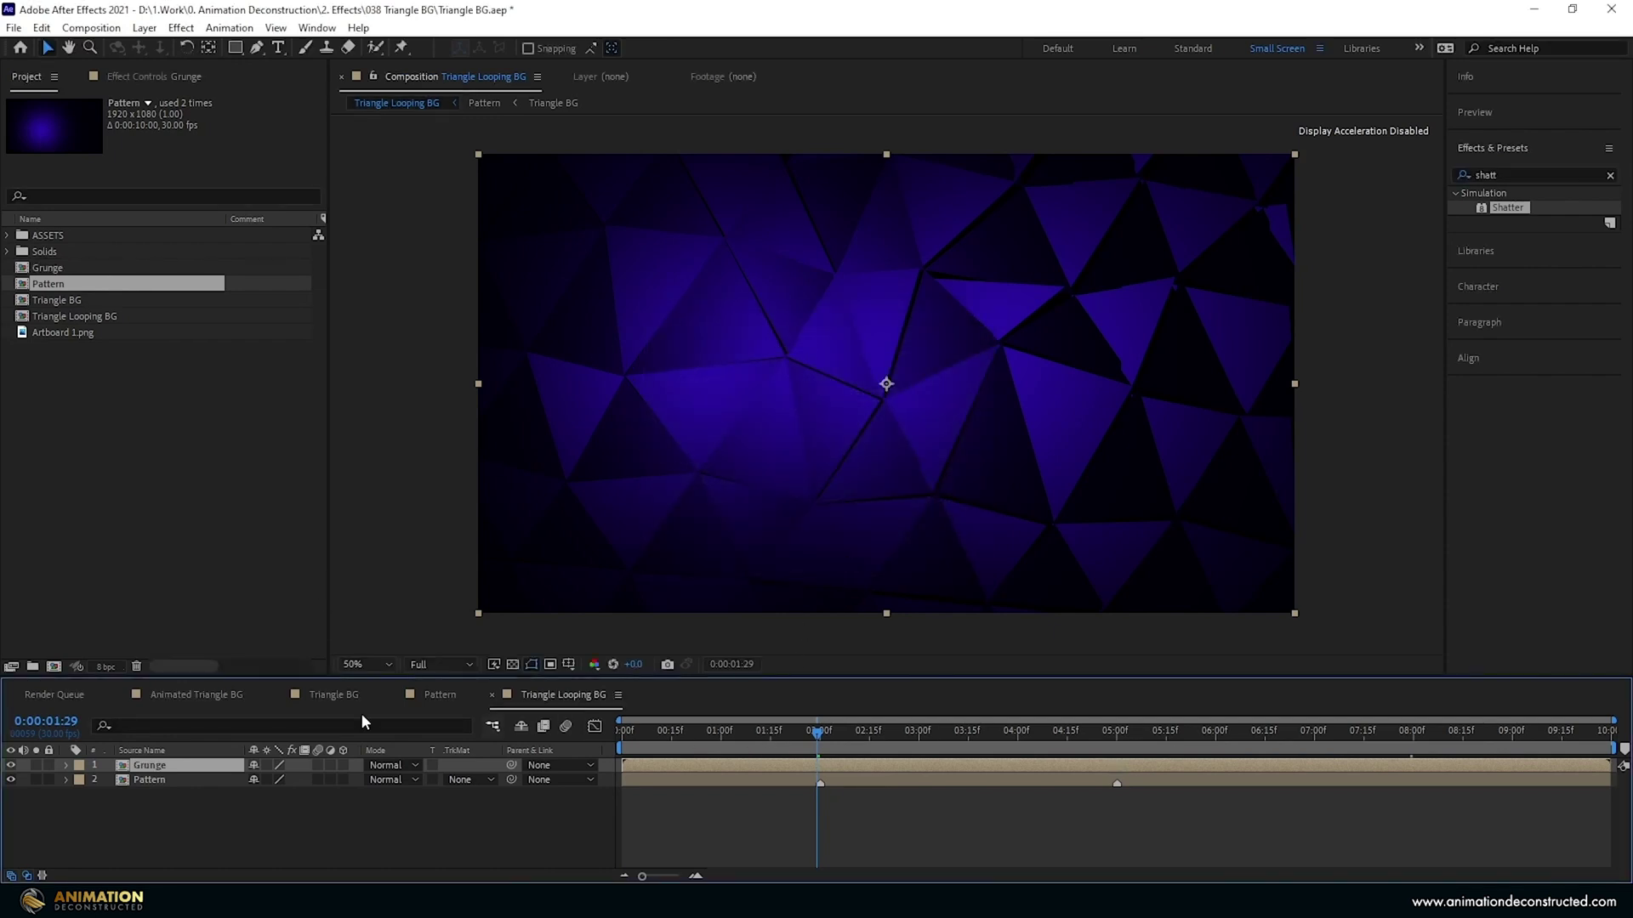
click(79, 765)
click(156, 708)
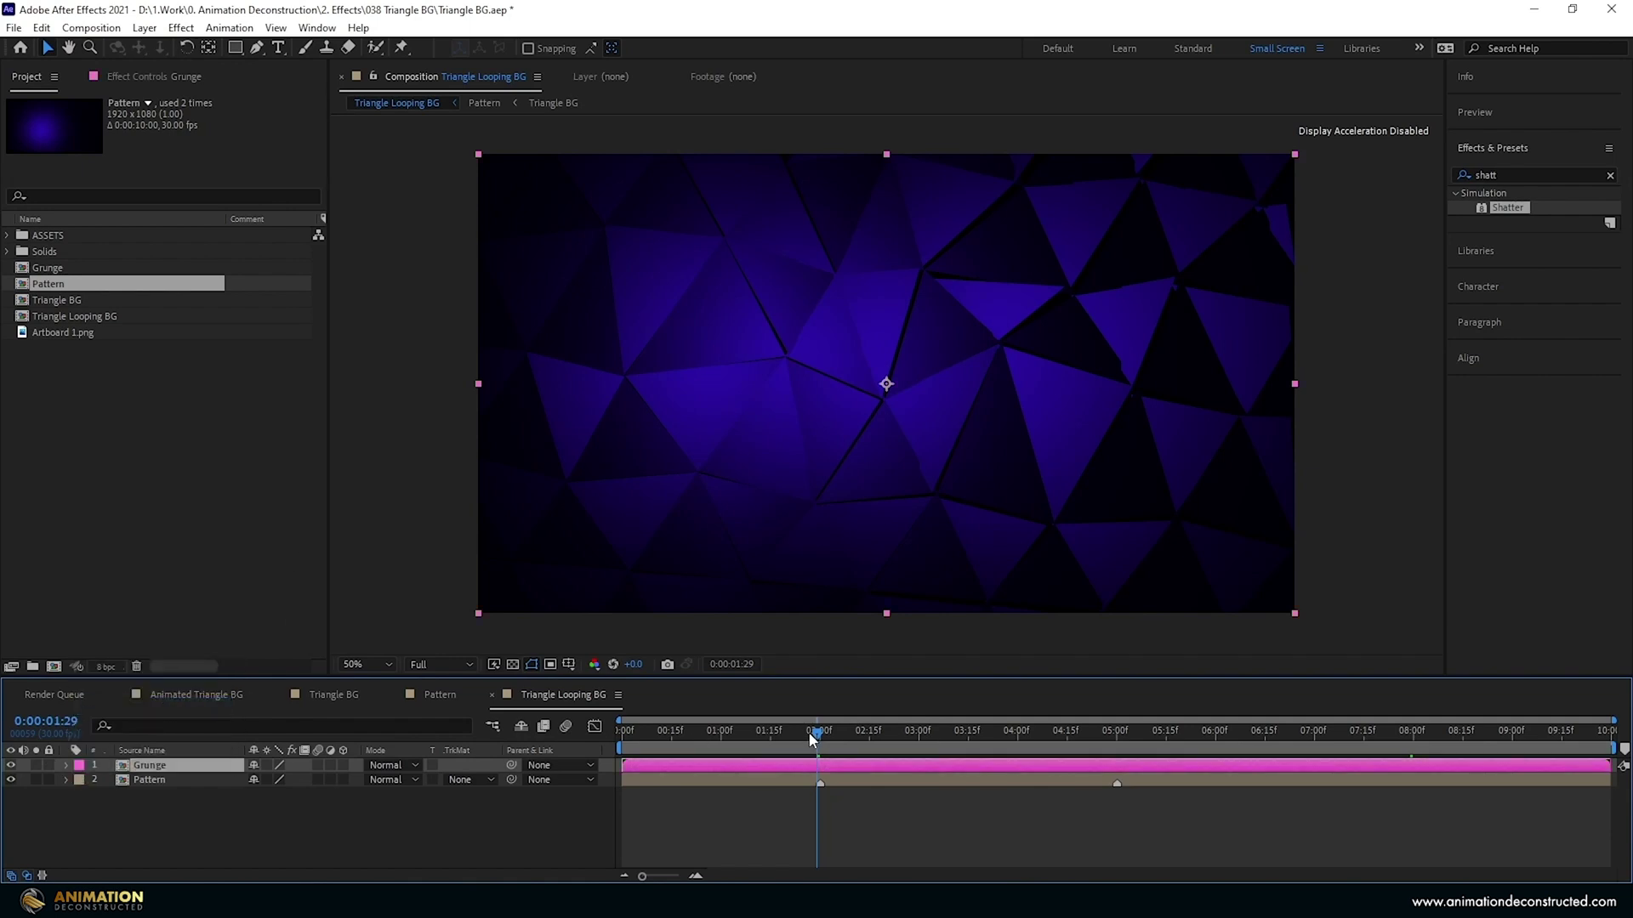
Open the Grunge composition and add a new solid named Grunge.
double_click(701, 765)
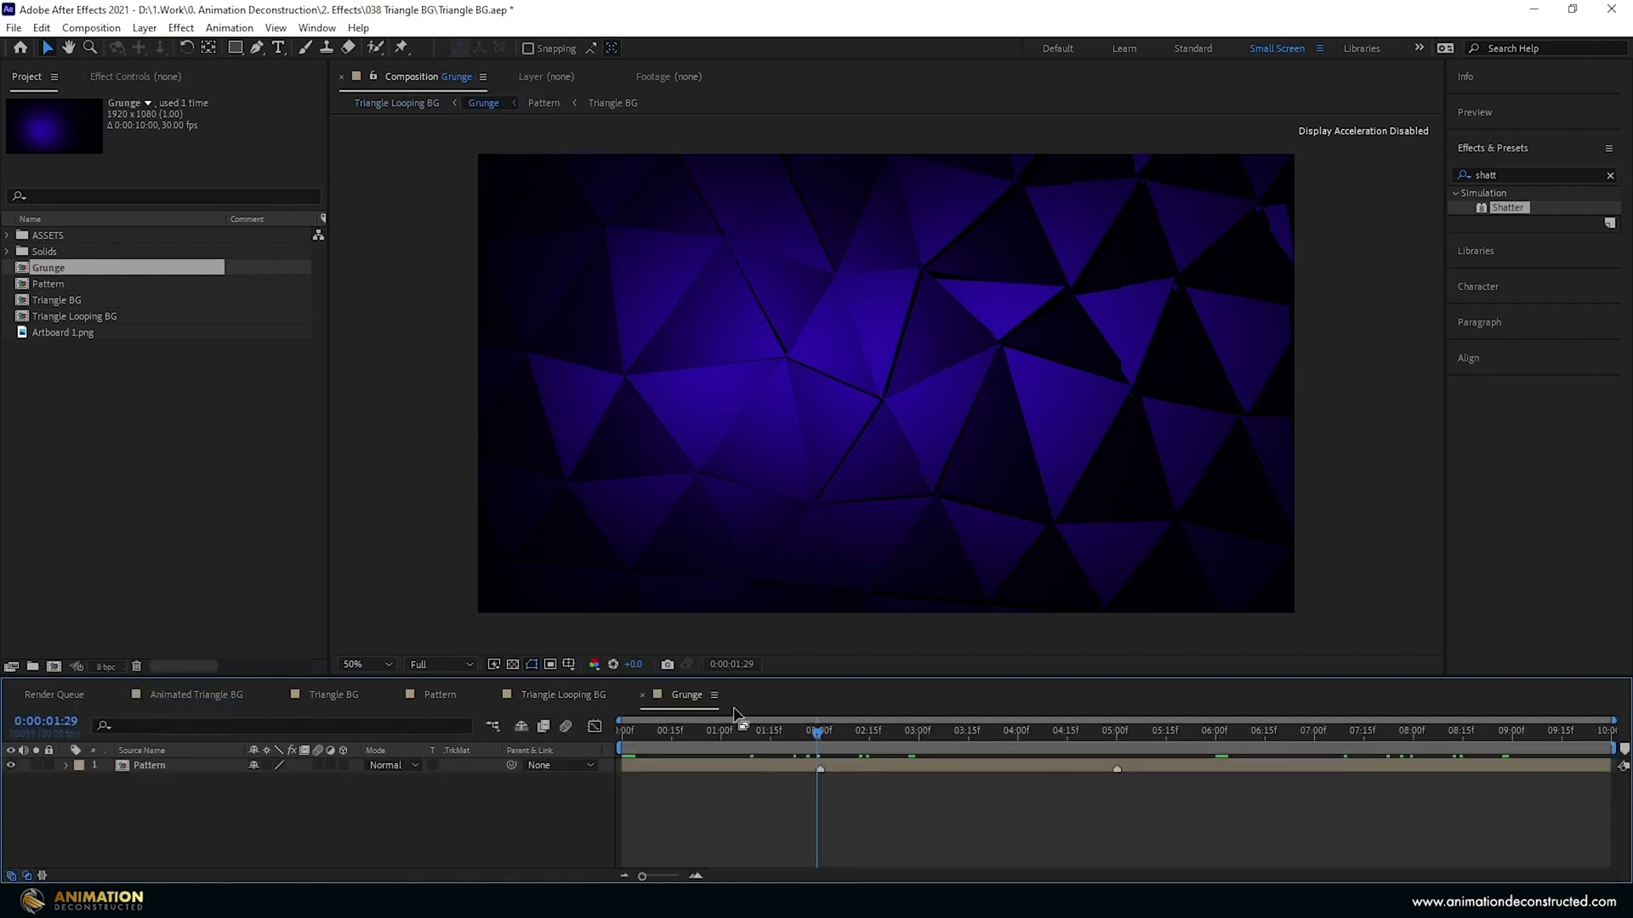
right_click(186, 803)
mouse_move(257, 608)
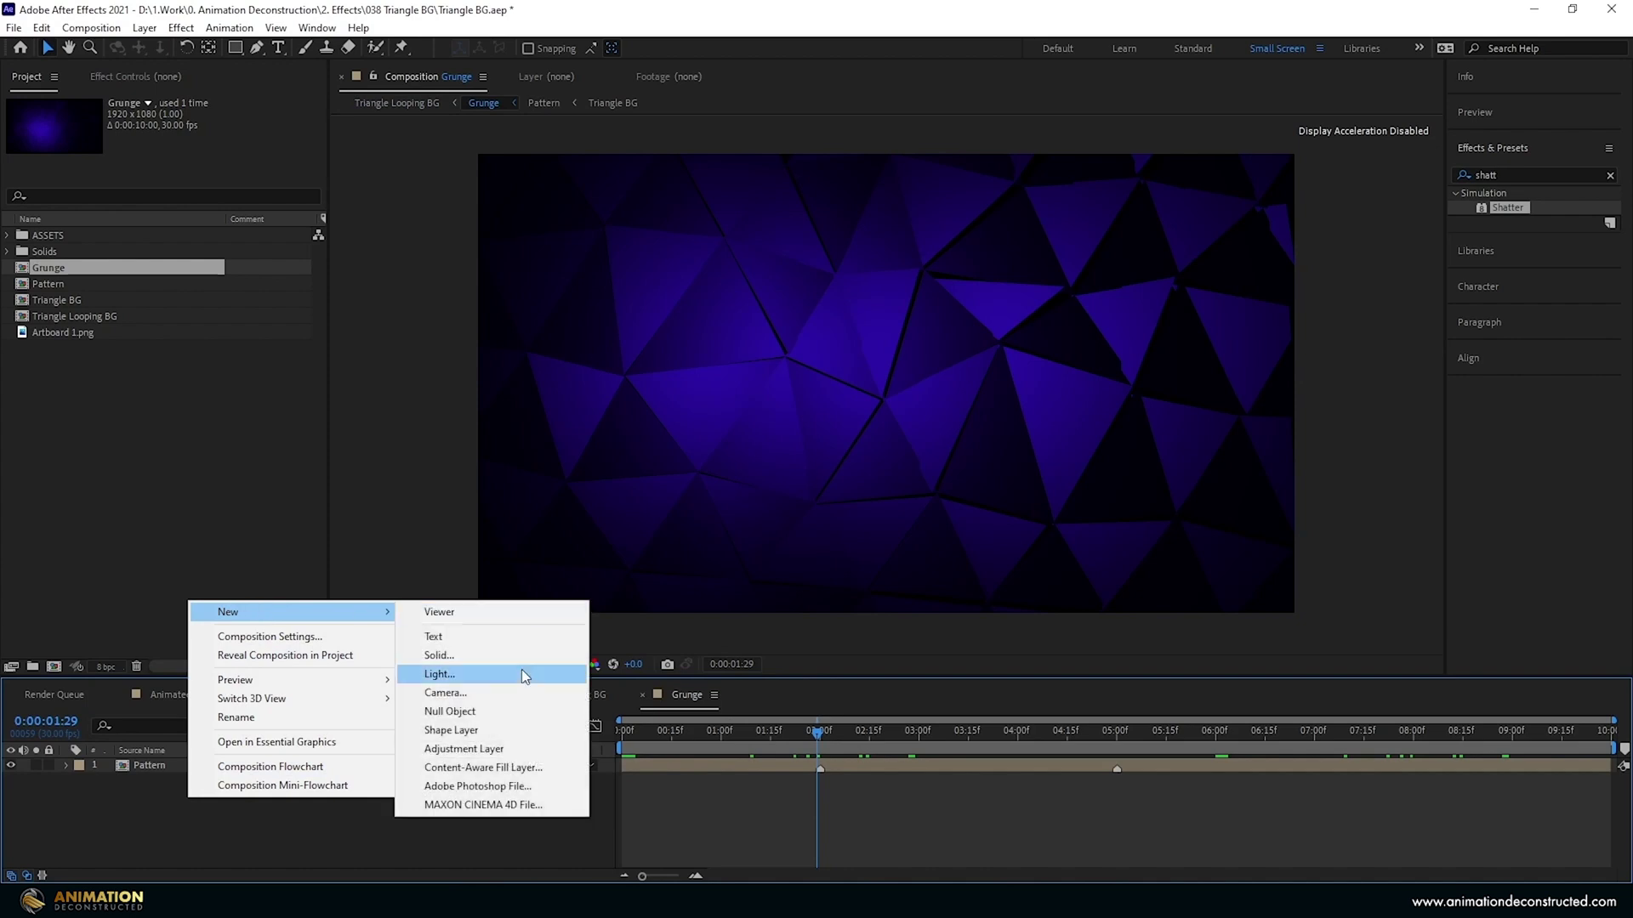
click(507, 655)
text(Grunge)
key(Return)
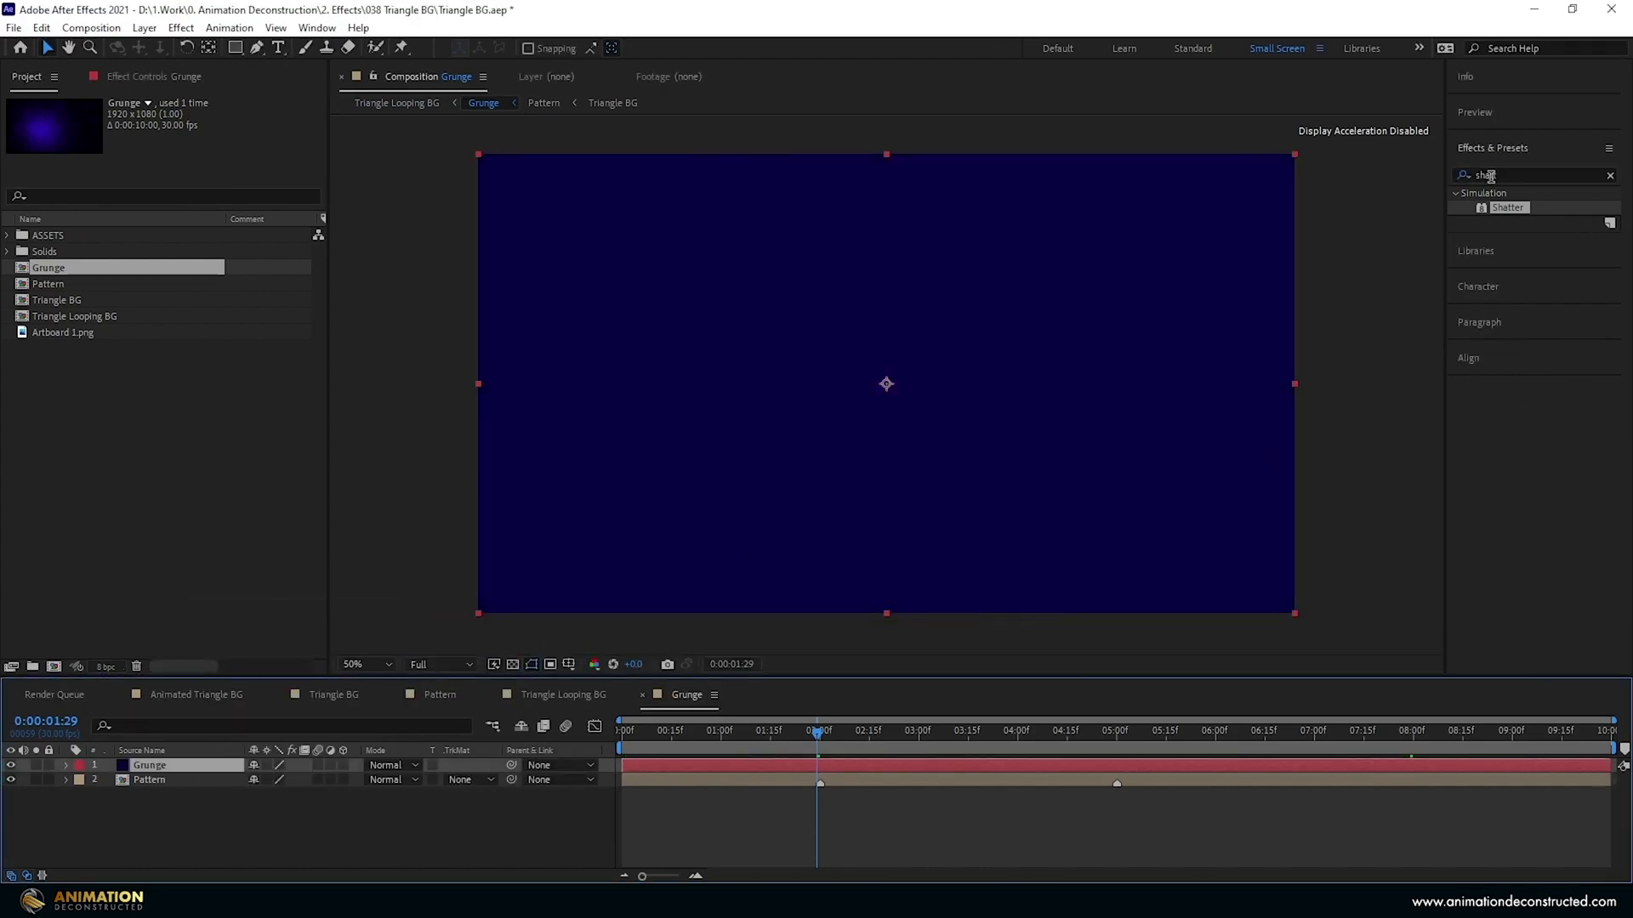
Apply the Fractal Noise effect to the Grunge solid.
click(1542, 173)
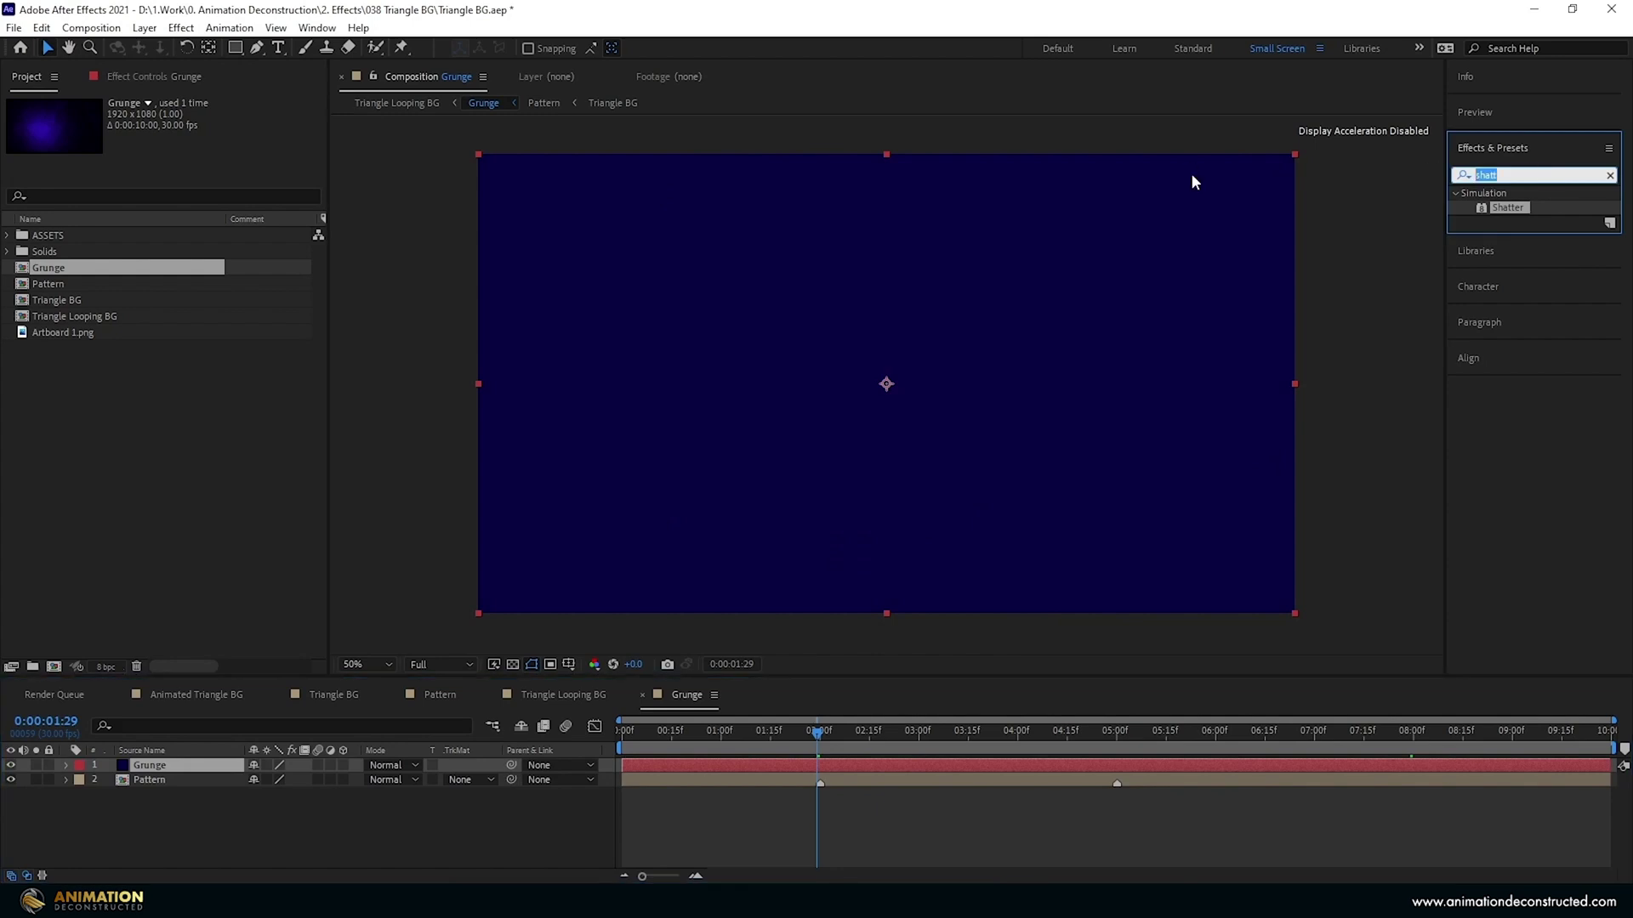
text(fracta)
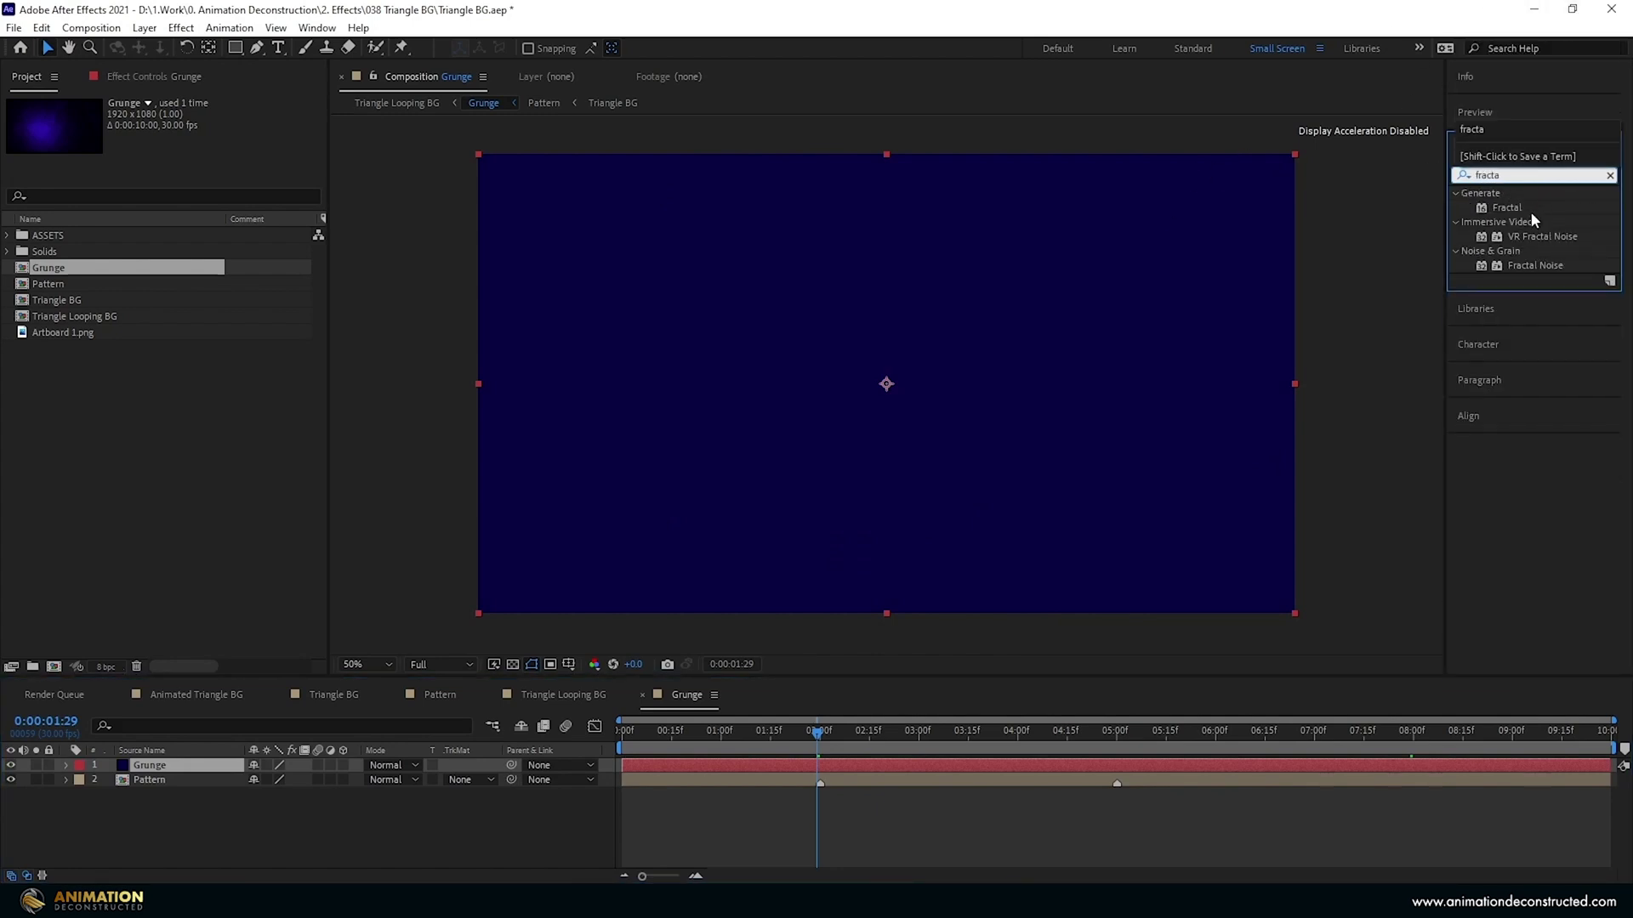
double_click(1538, 264)
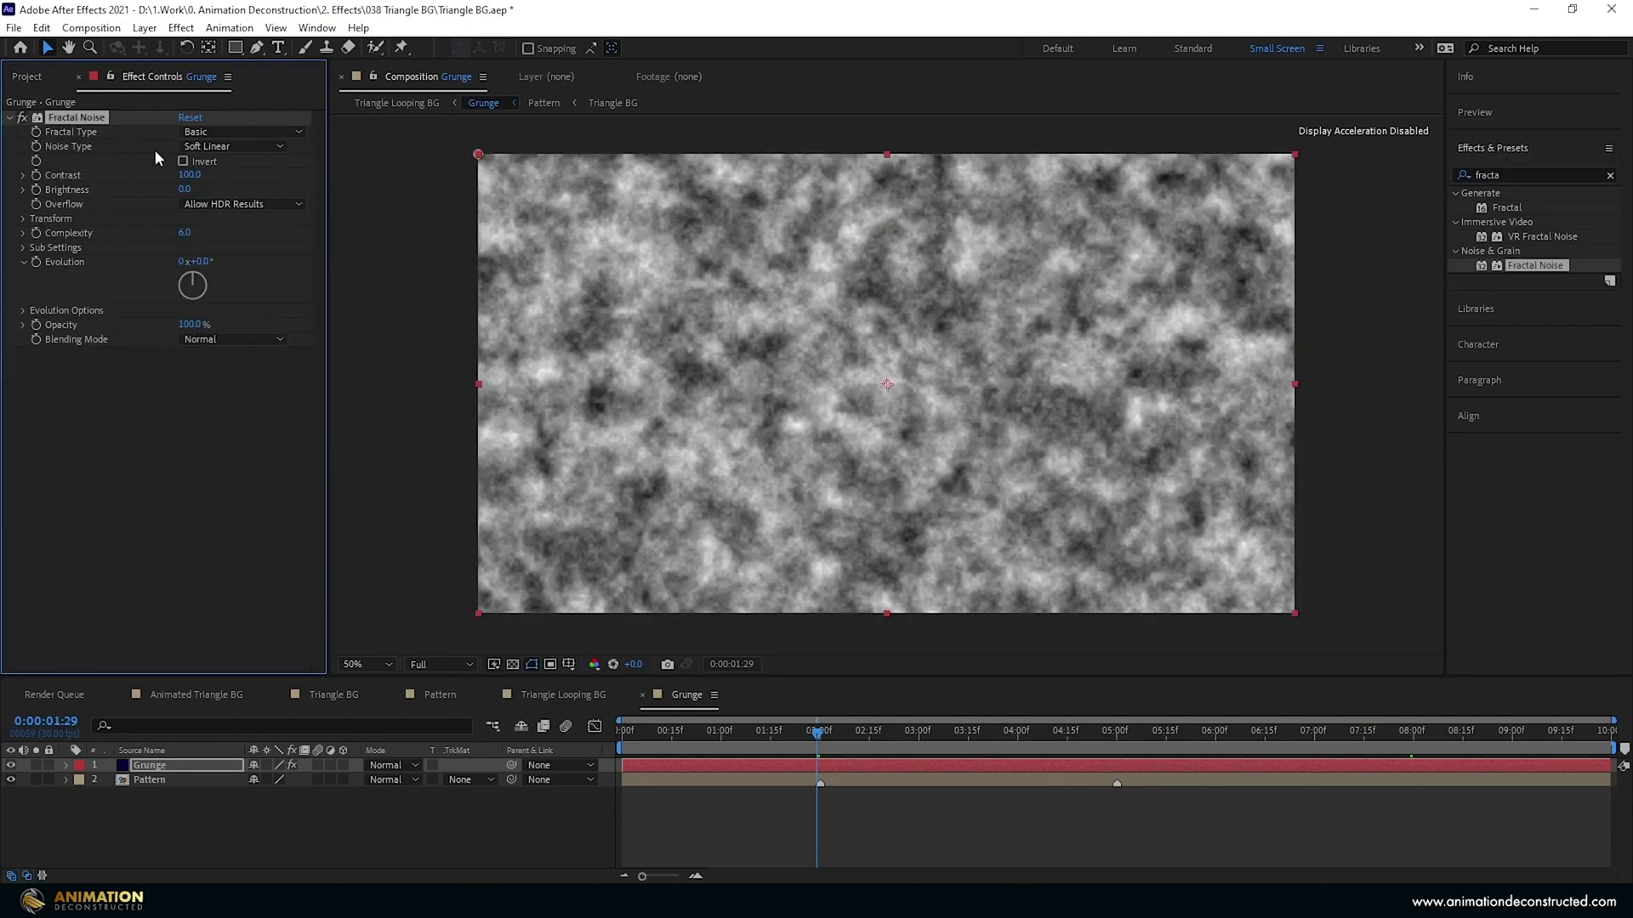
Set the Fractal Noise contrast to 370, brightness to 2, complexity to 3 and scale to 40.
click(189, 174)
text(370)
key(Tab)
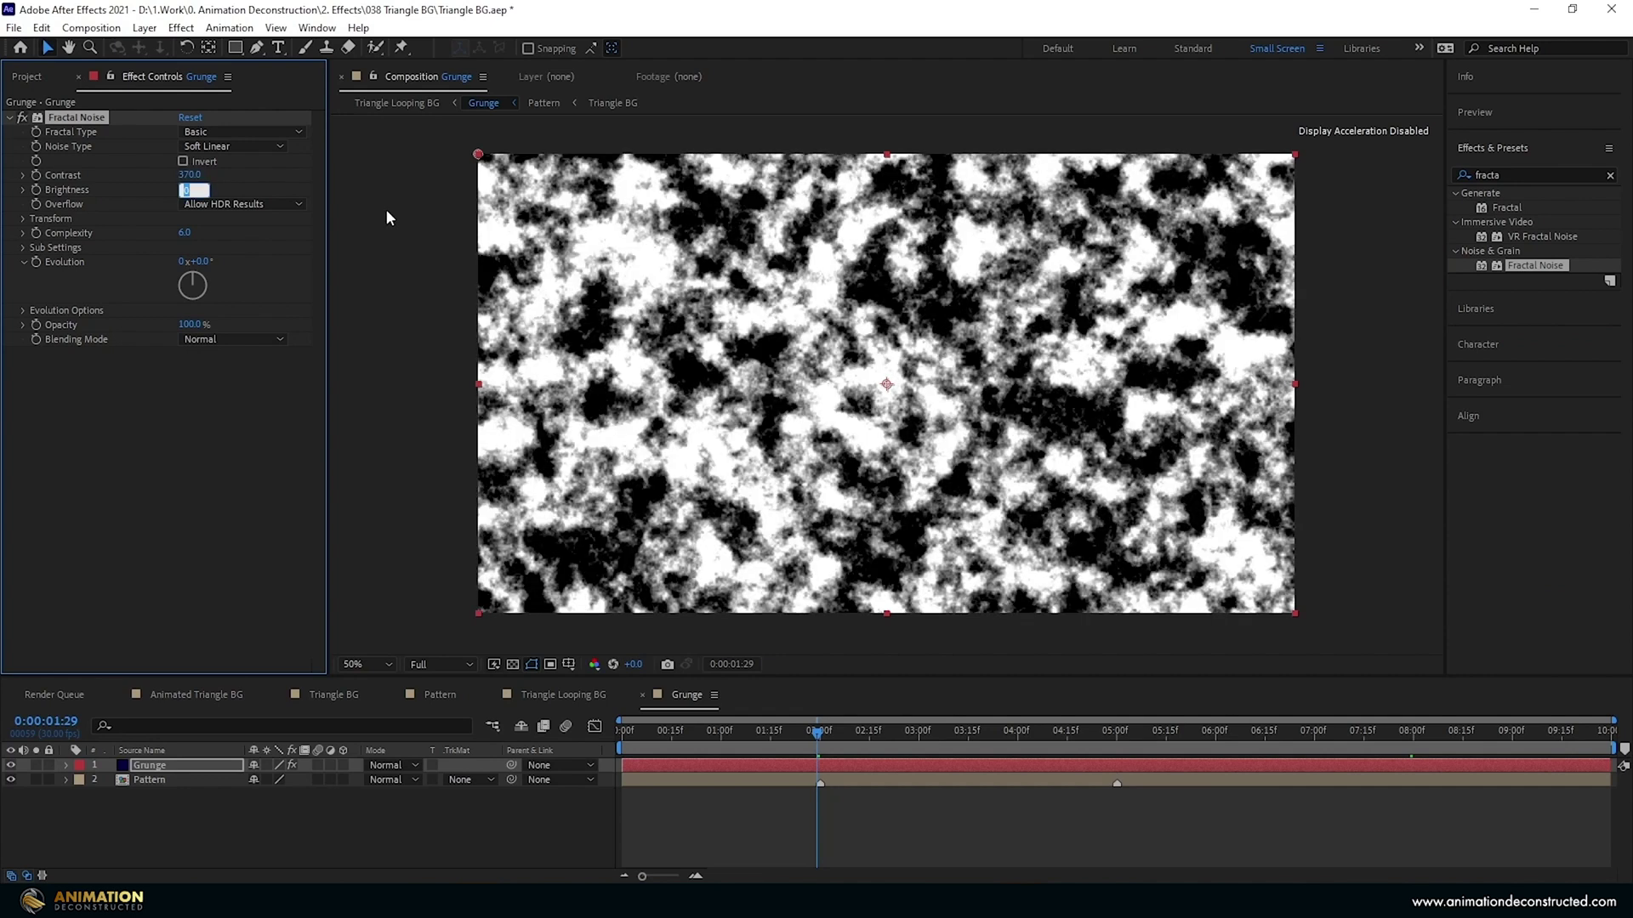
text(2)
key(Return)
click(186, 234)
text(3)
key(Return)
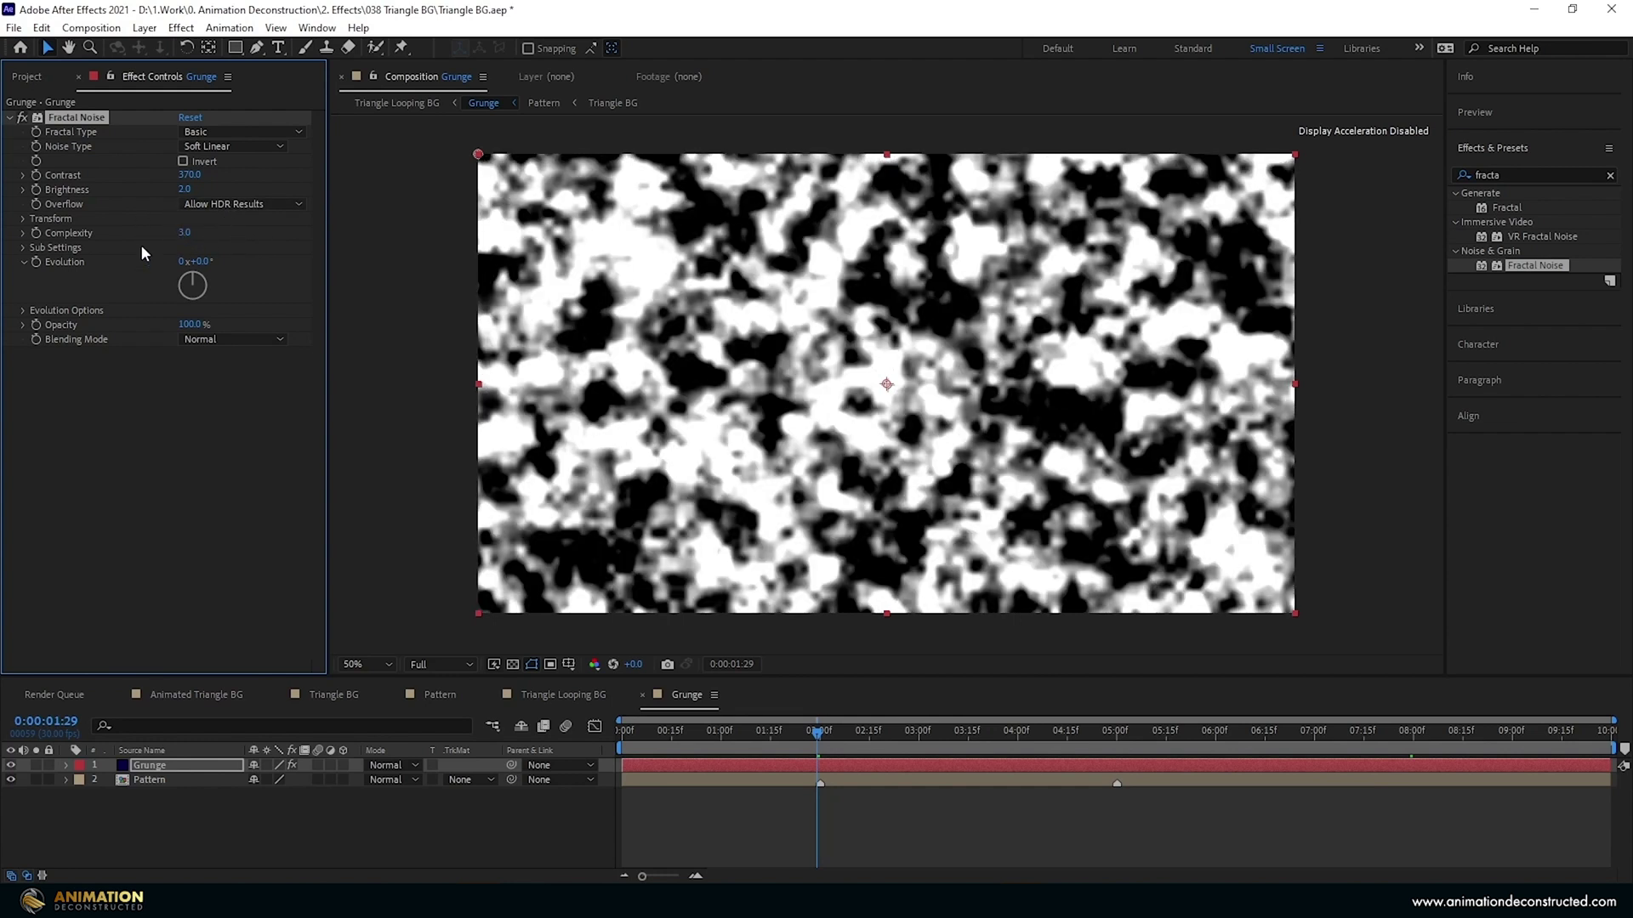
click(24, 218)
drag(189, 263, 179, 273)
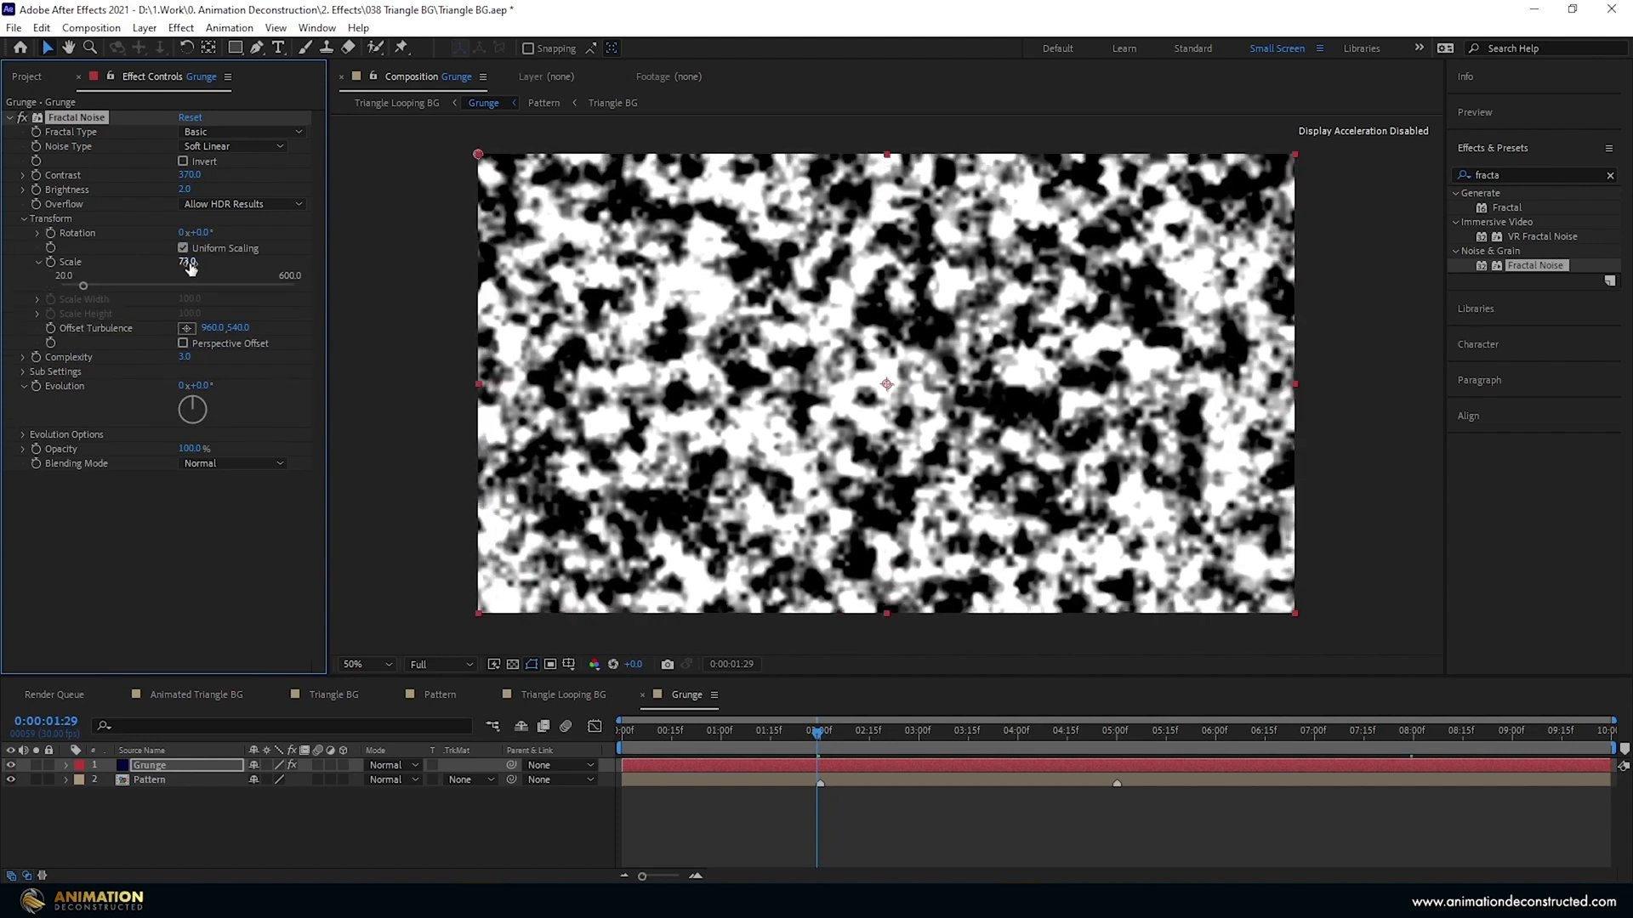
key(Return)
Enable Cycle Evolution and keyframe the noise Evolution from 0 at 0:00:00:00 to 1 revolution at 0:00:03:00.
key(Home)
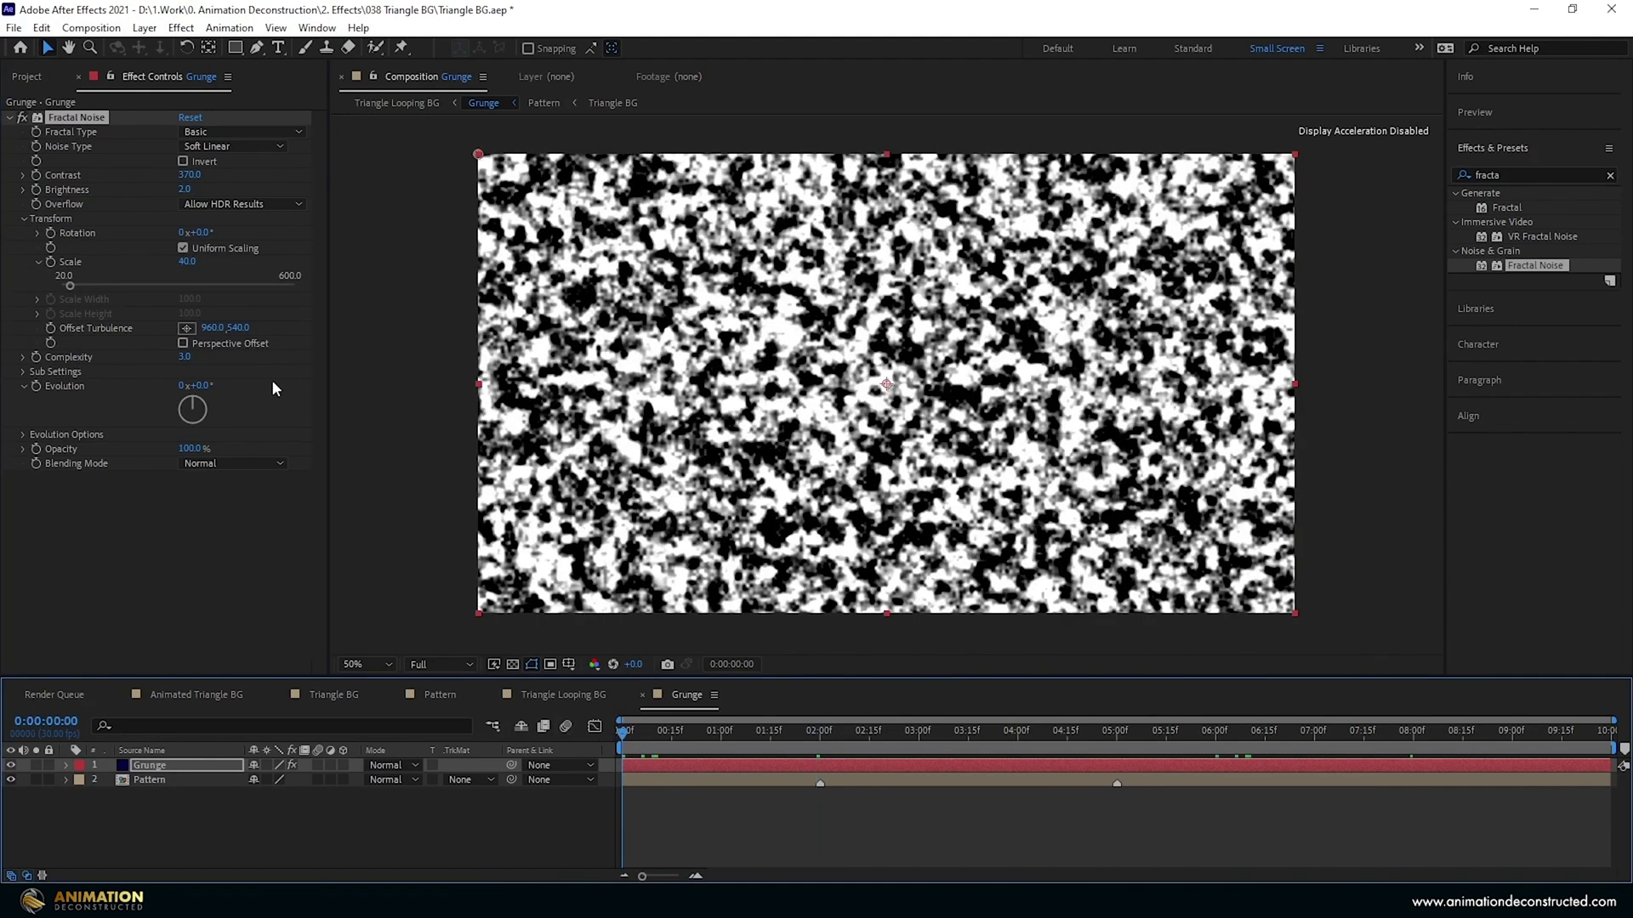
click(21, 434)
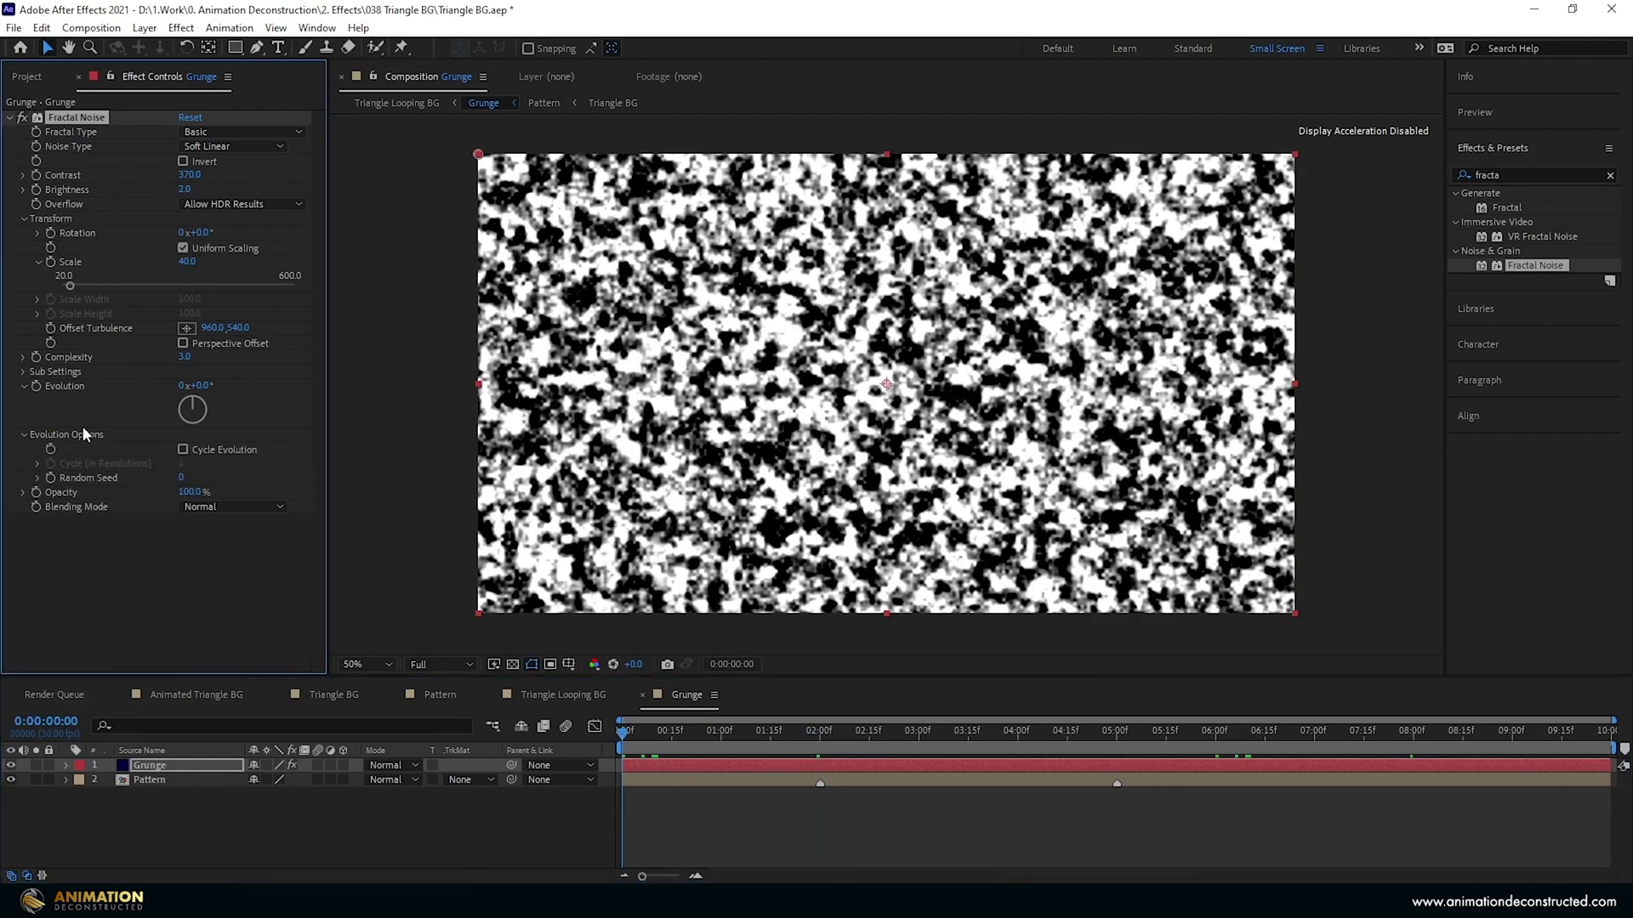
click(182, 449)
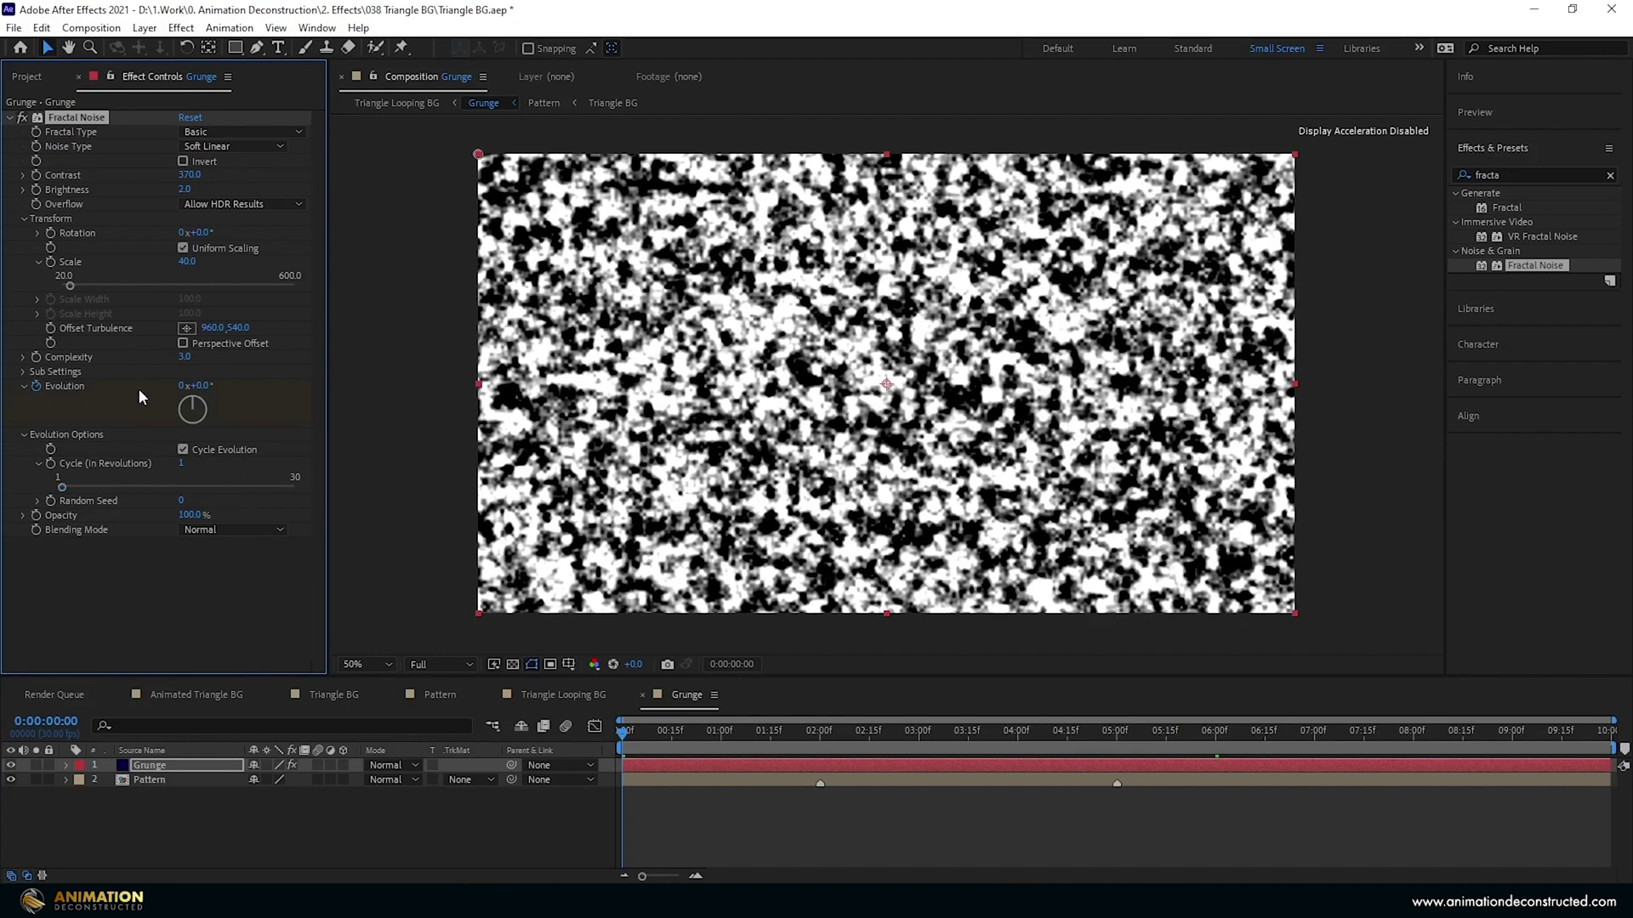
key(u)
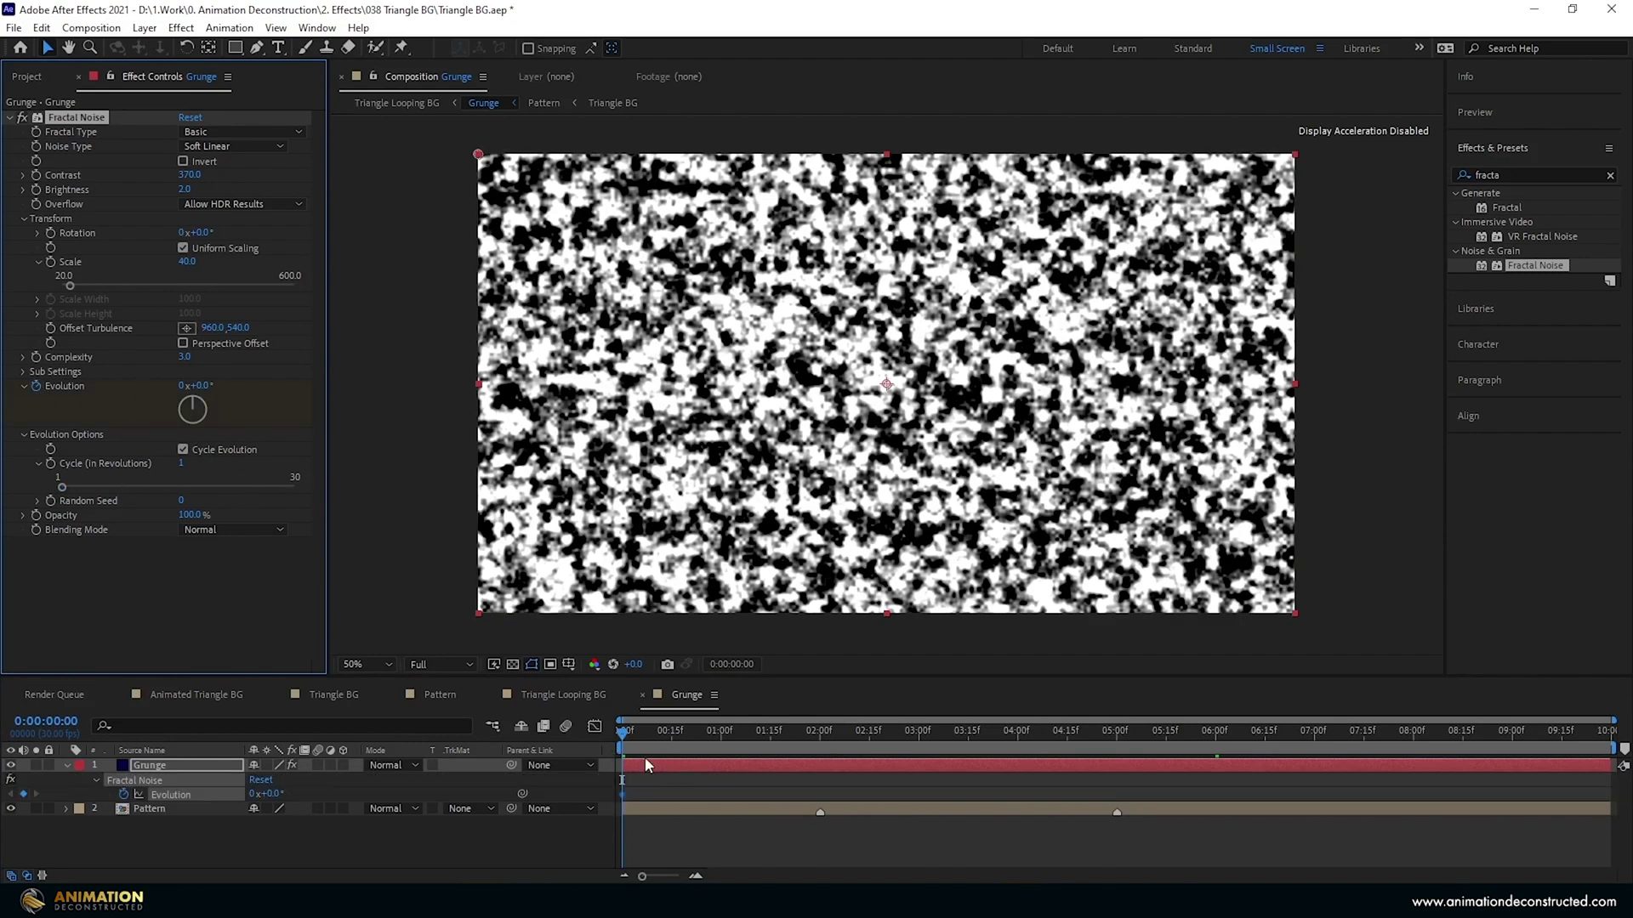
click(921, 733)
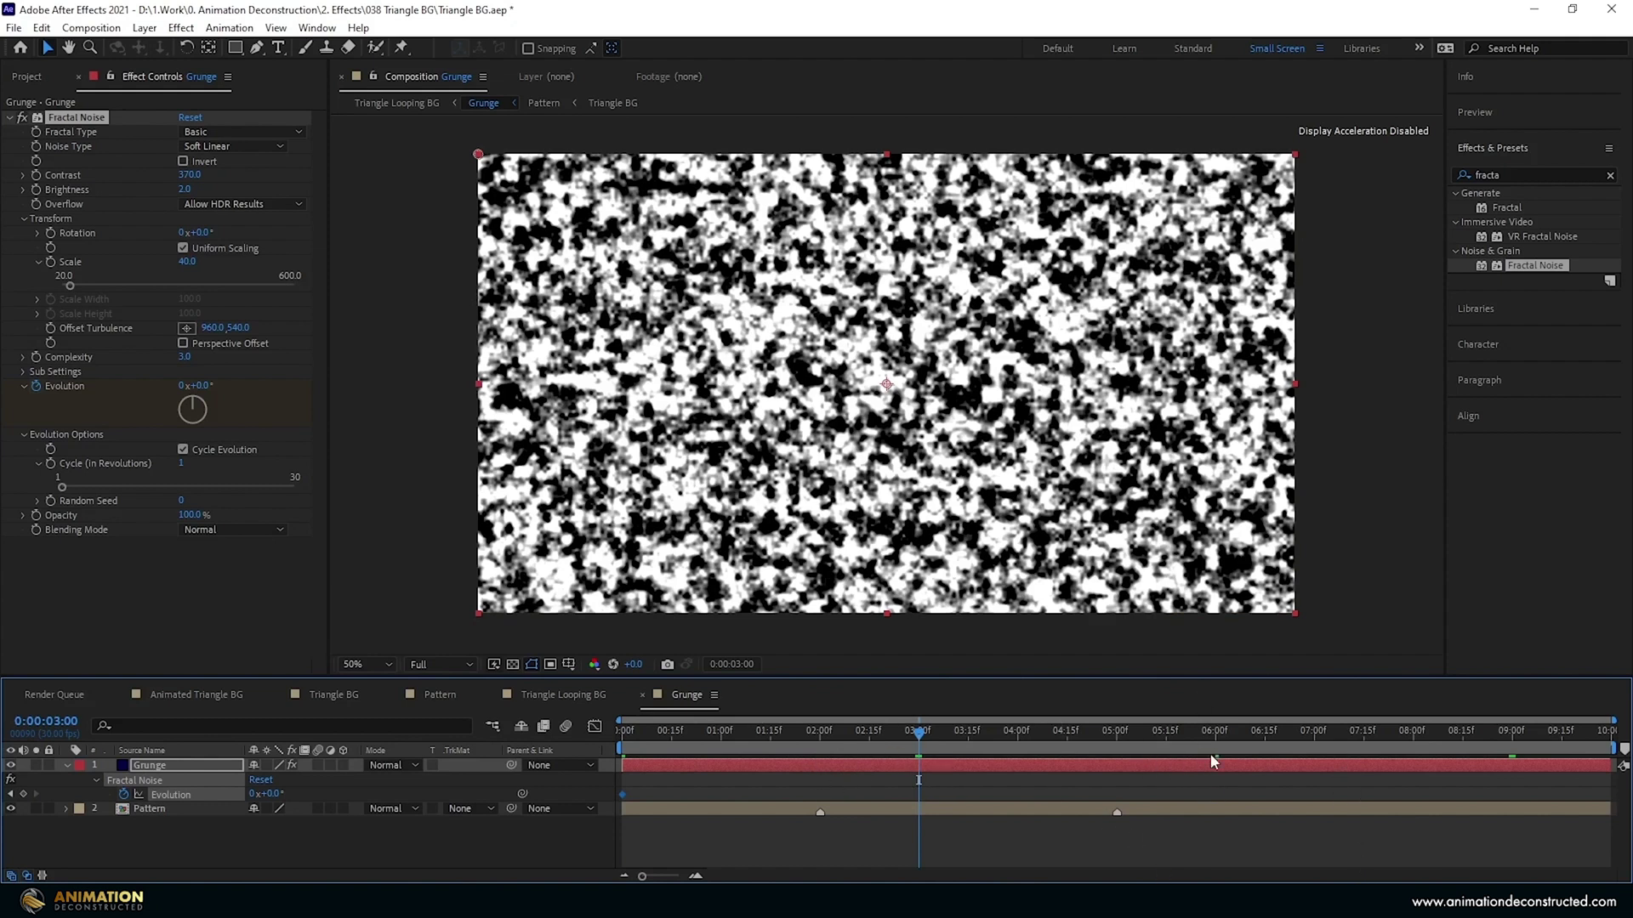
click(180, 386)
text(1)
key(Return)
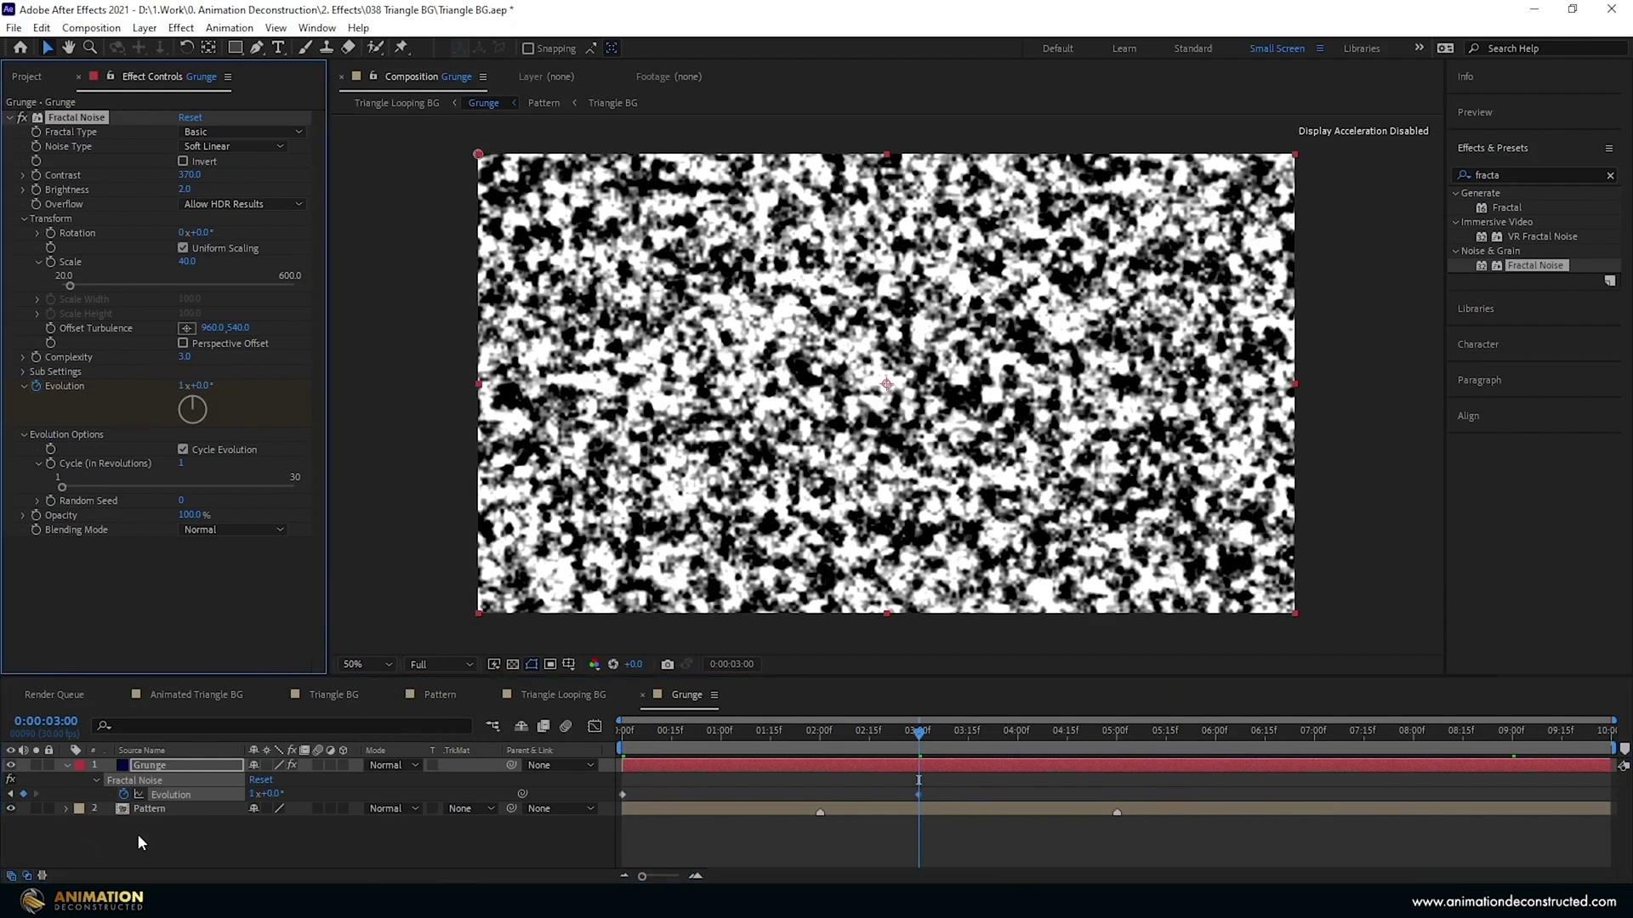
Add a loopOut() expression to the noise Evolution and scrub through the timeline to check it.
alt+click(124, 794)
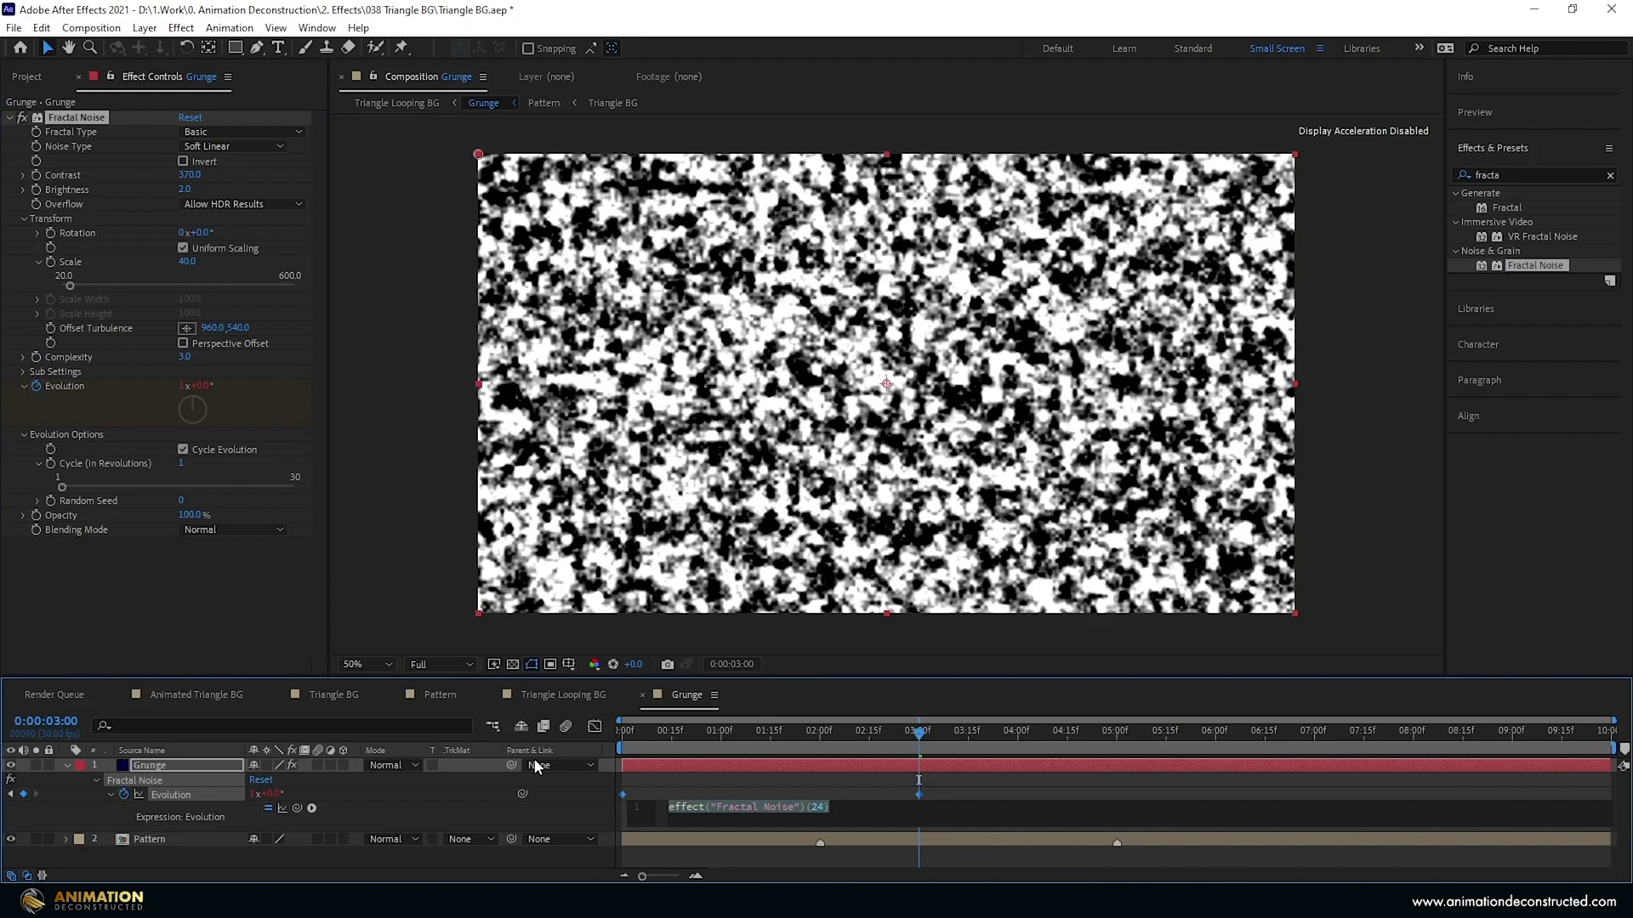
text(loop)
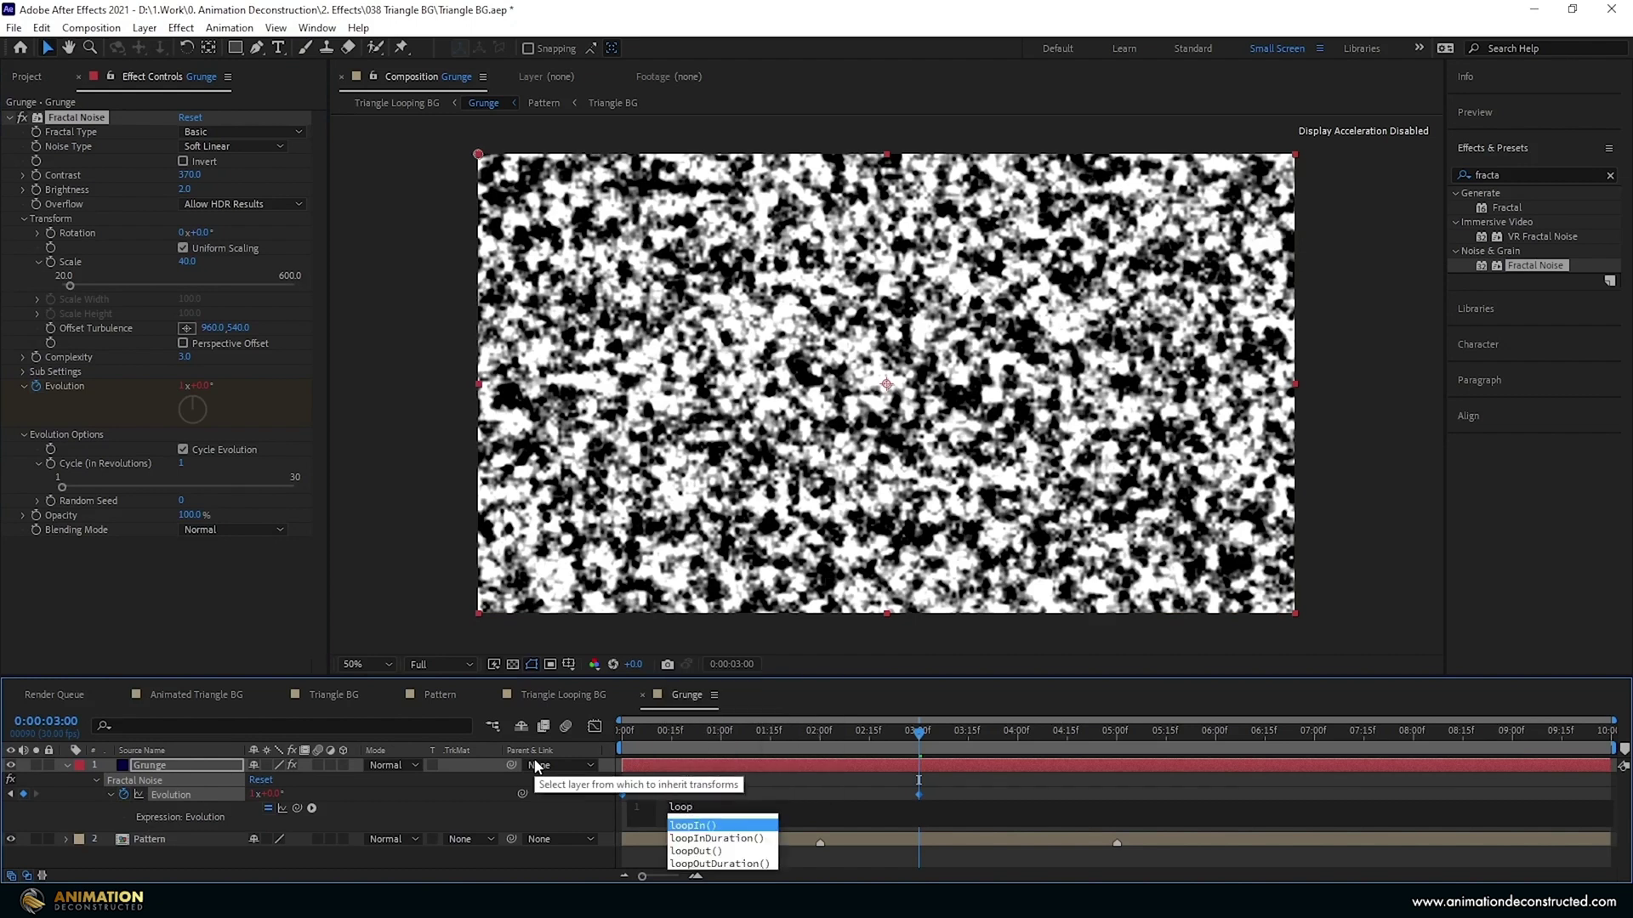
click(711, 851)
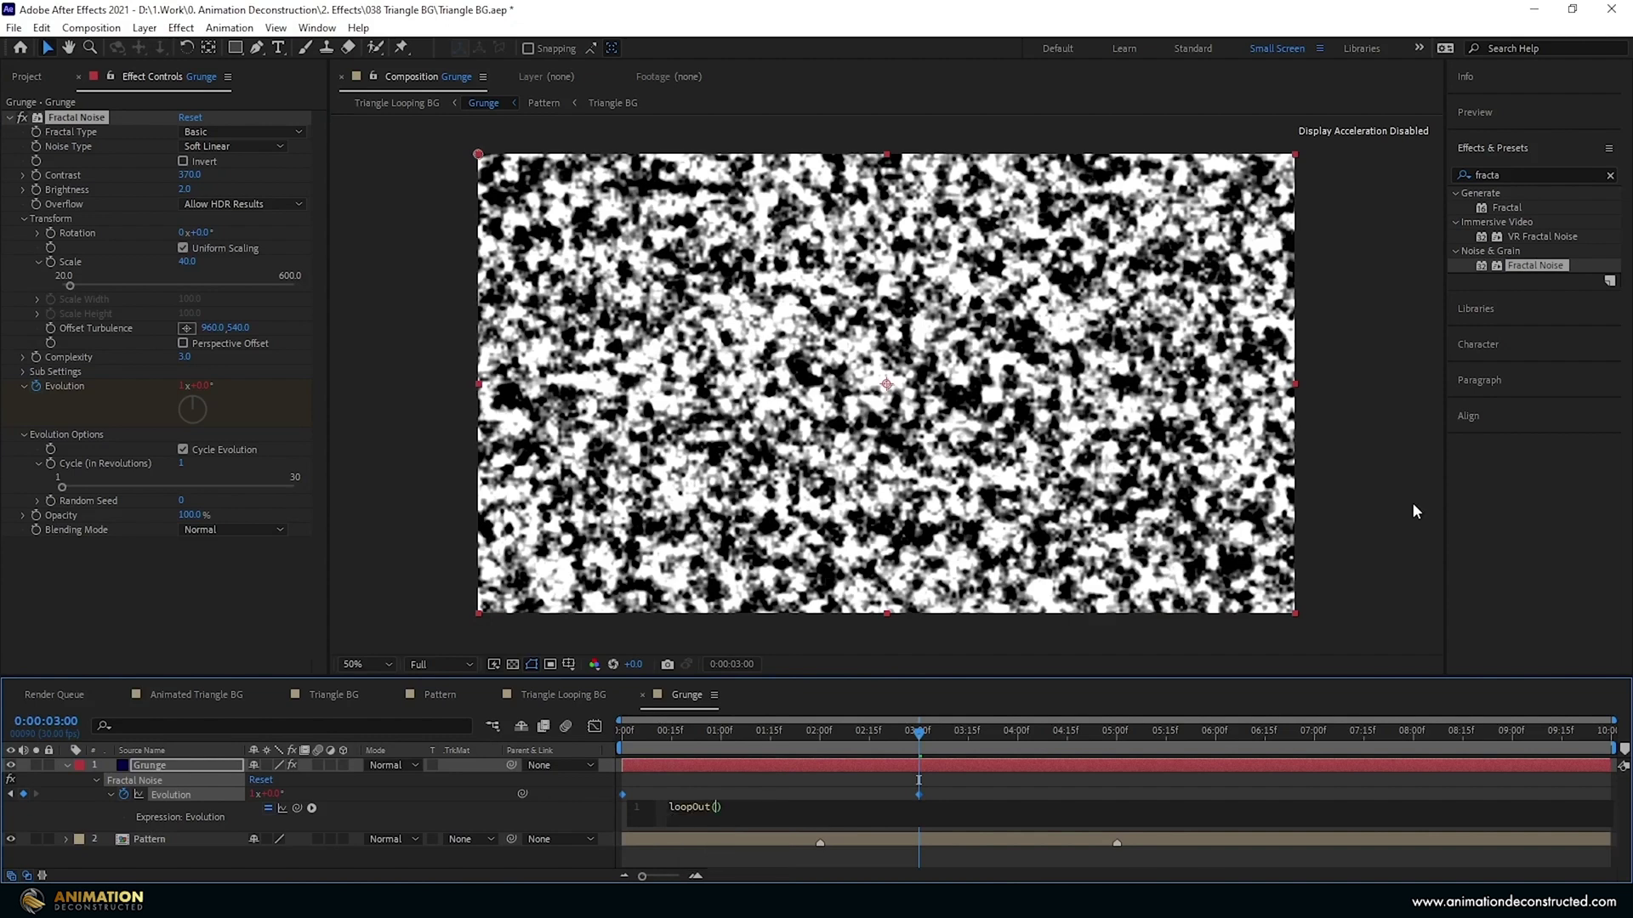
click(1386, 512)
click(922, 733)
drag(938, 731, 689, 733)
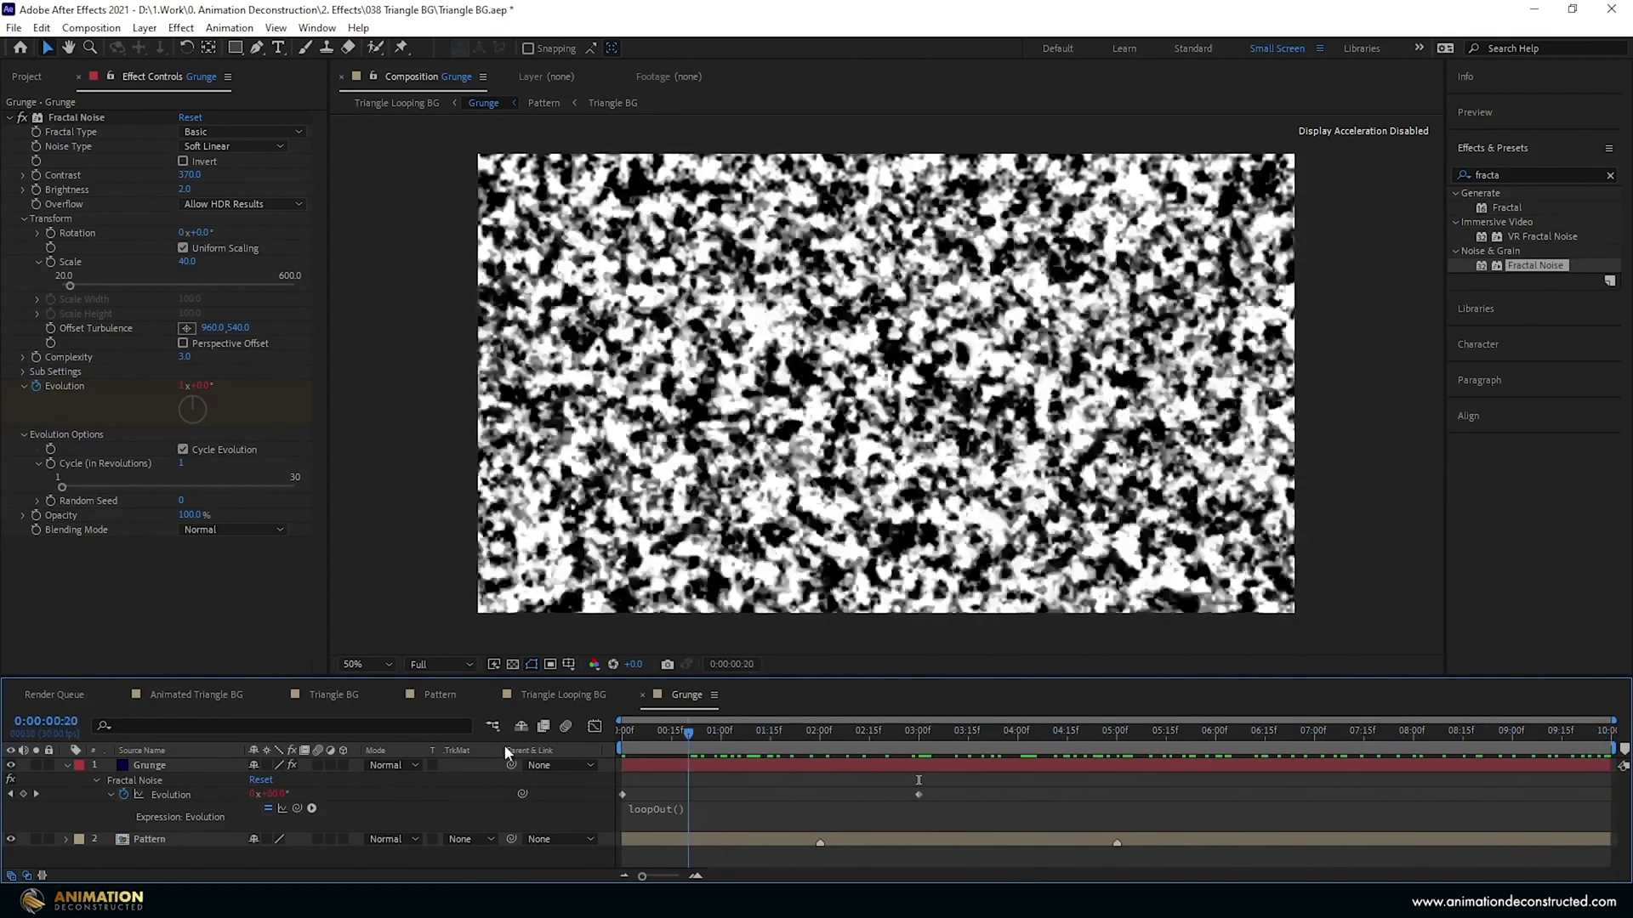
Move the Grunge solid below the Pattern layer and set its track matte to Alpha Inverted Matte "Pattern".
key(Home)
click(67, 764)
drag(146, 765, 163, 794)
click(461, 779)
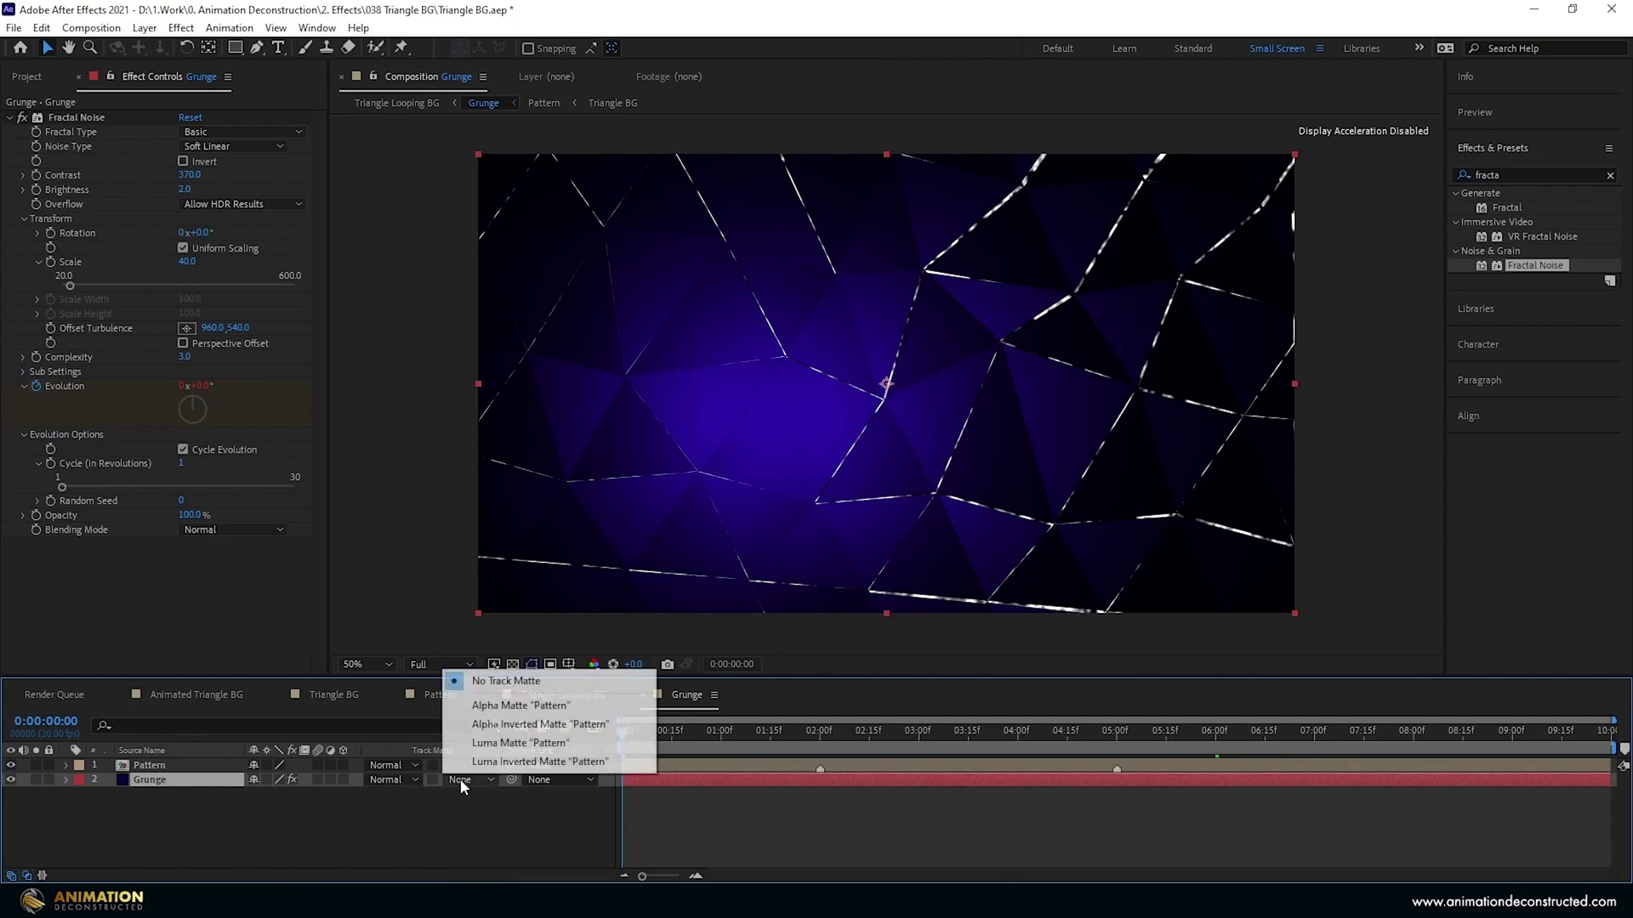
click(537, 725)
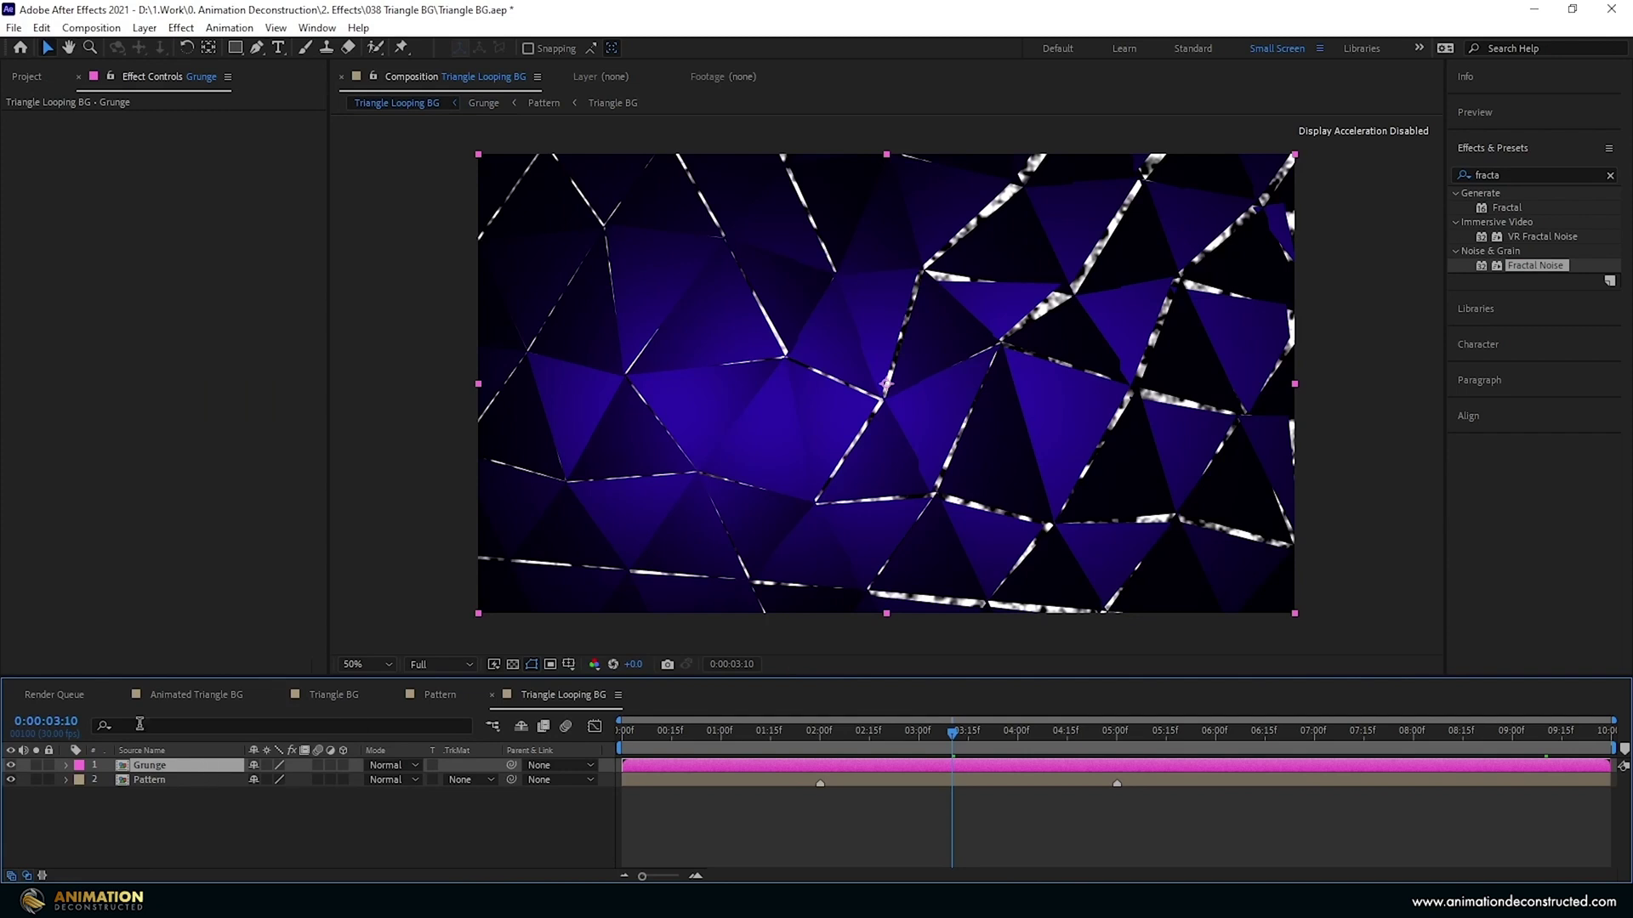
Duplicate the Grunge layer in Triangle Looping BG, and apply Levels to the Pattern layer with a slight gamma adjustment.
key(ctrl+d)
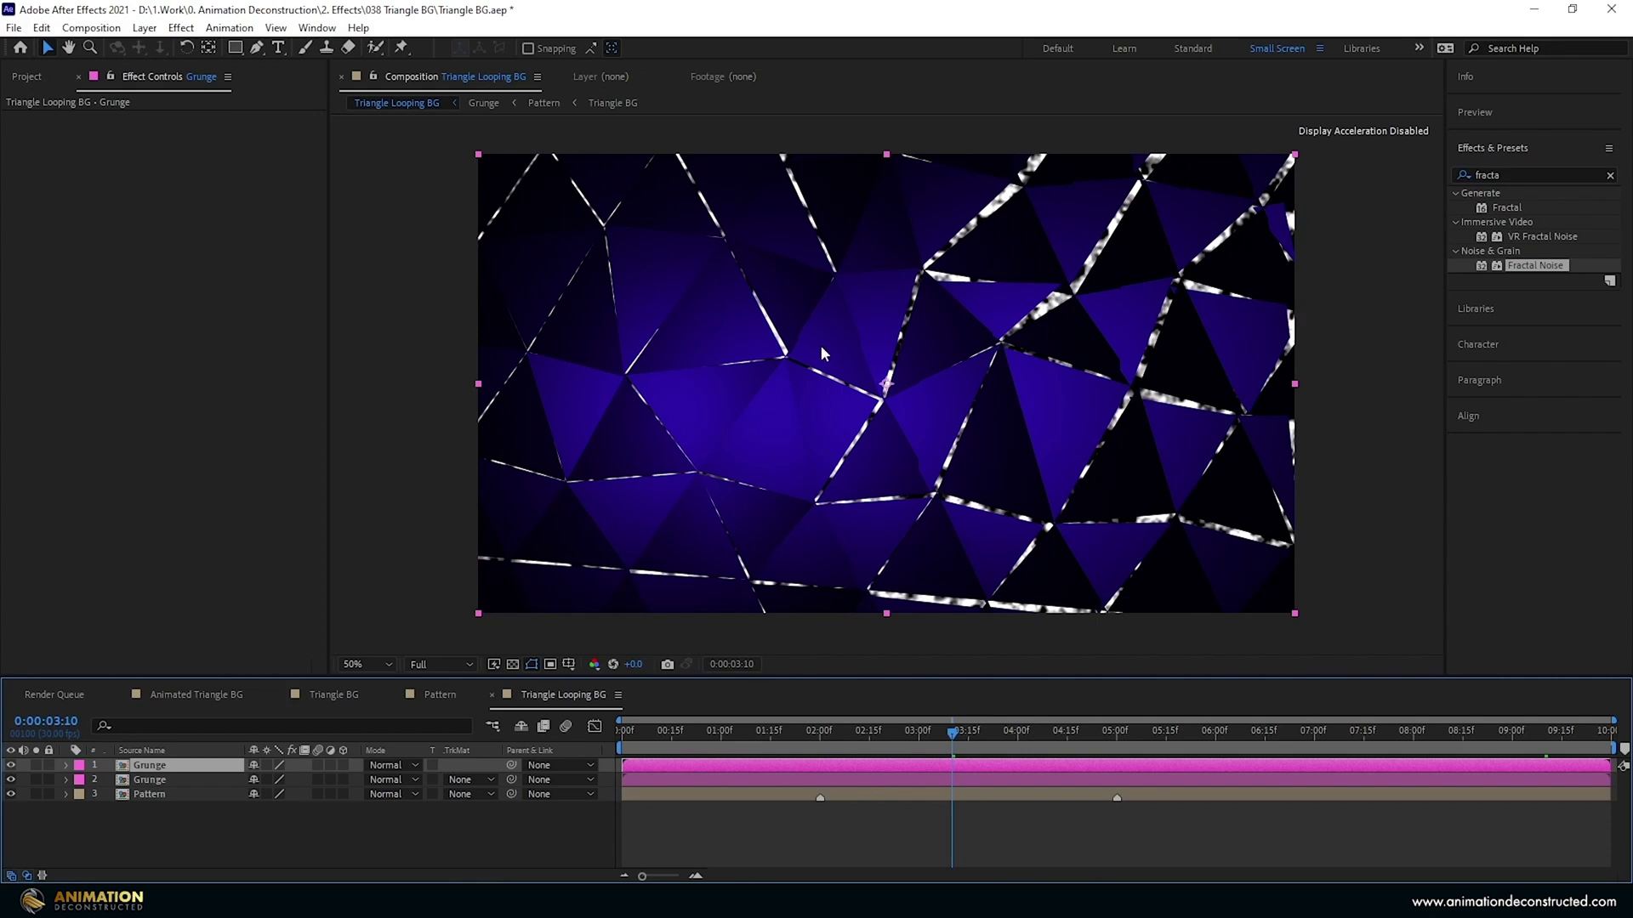
click(155, 795)
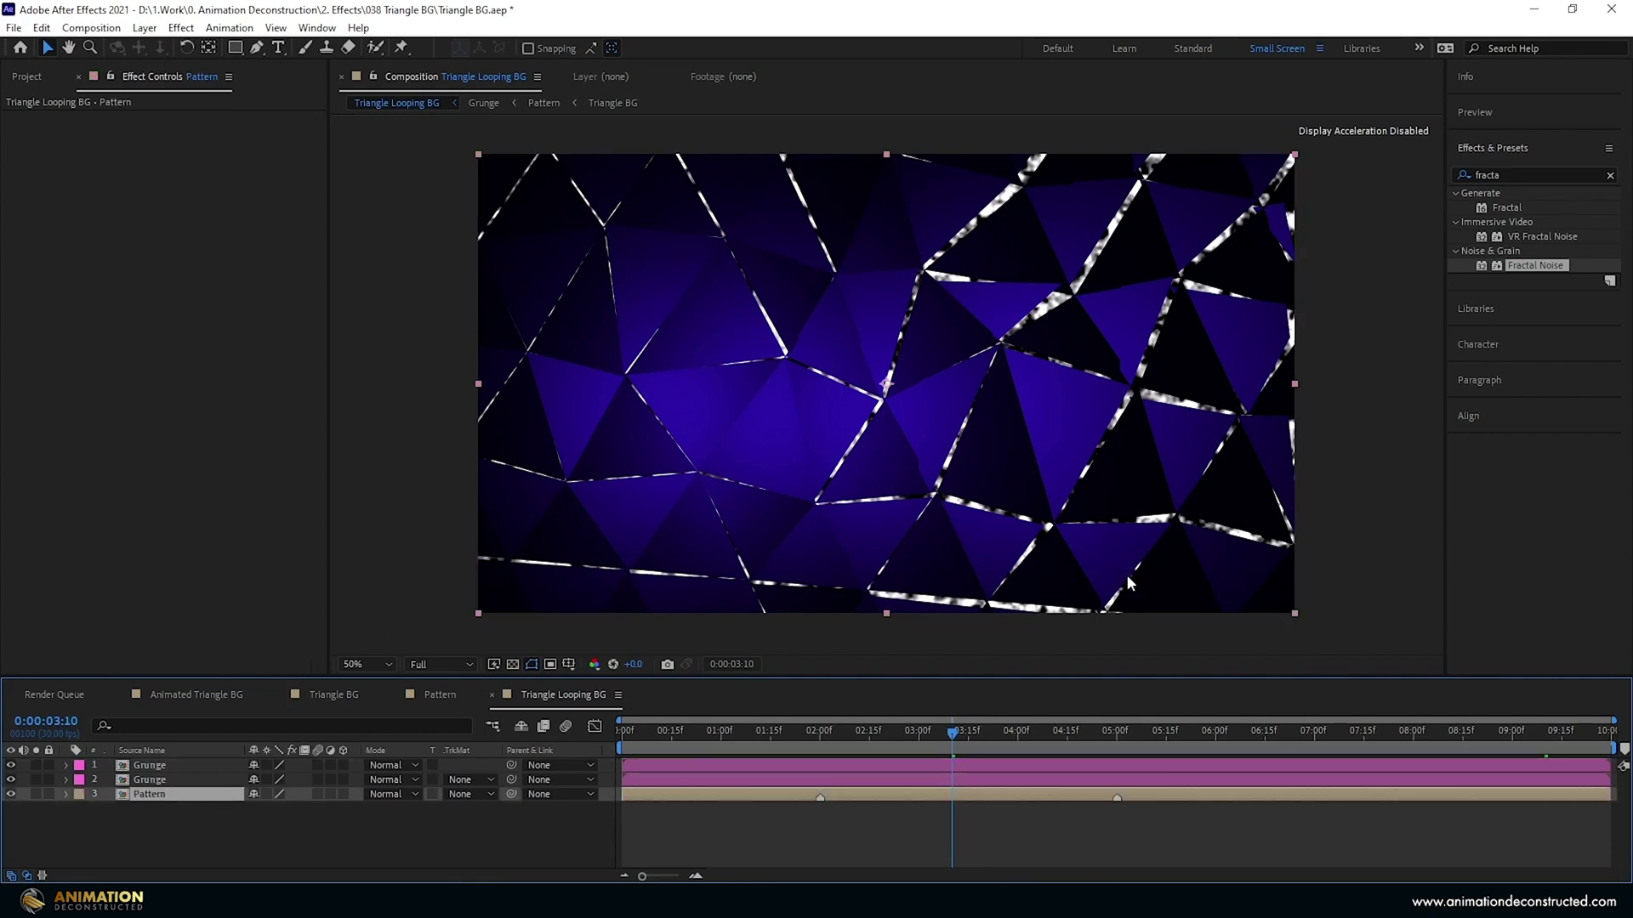
click(1521, 173)
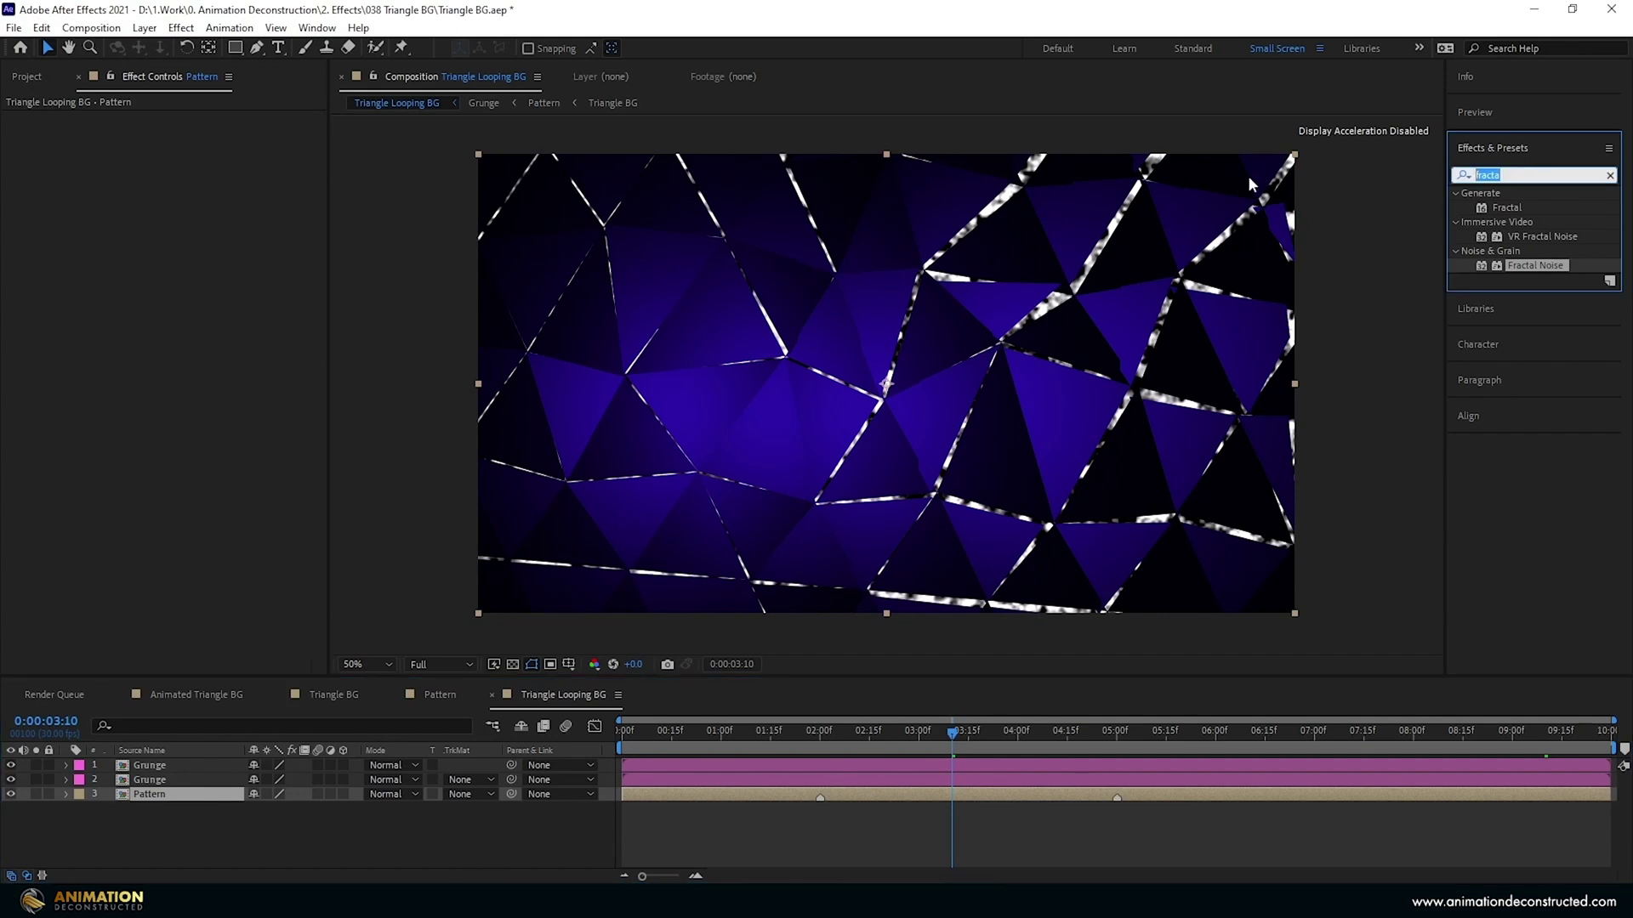
text(leve)
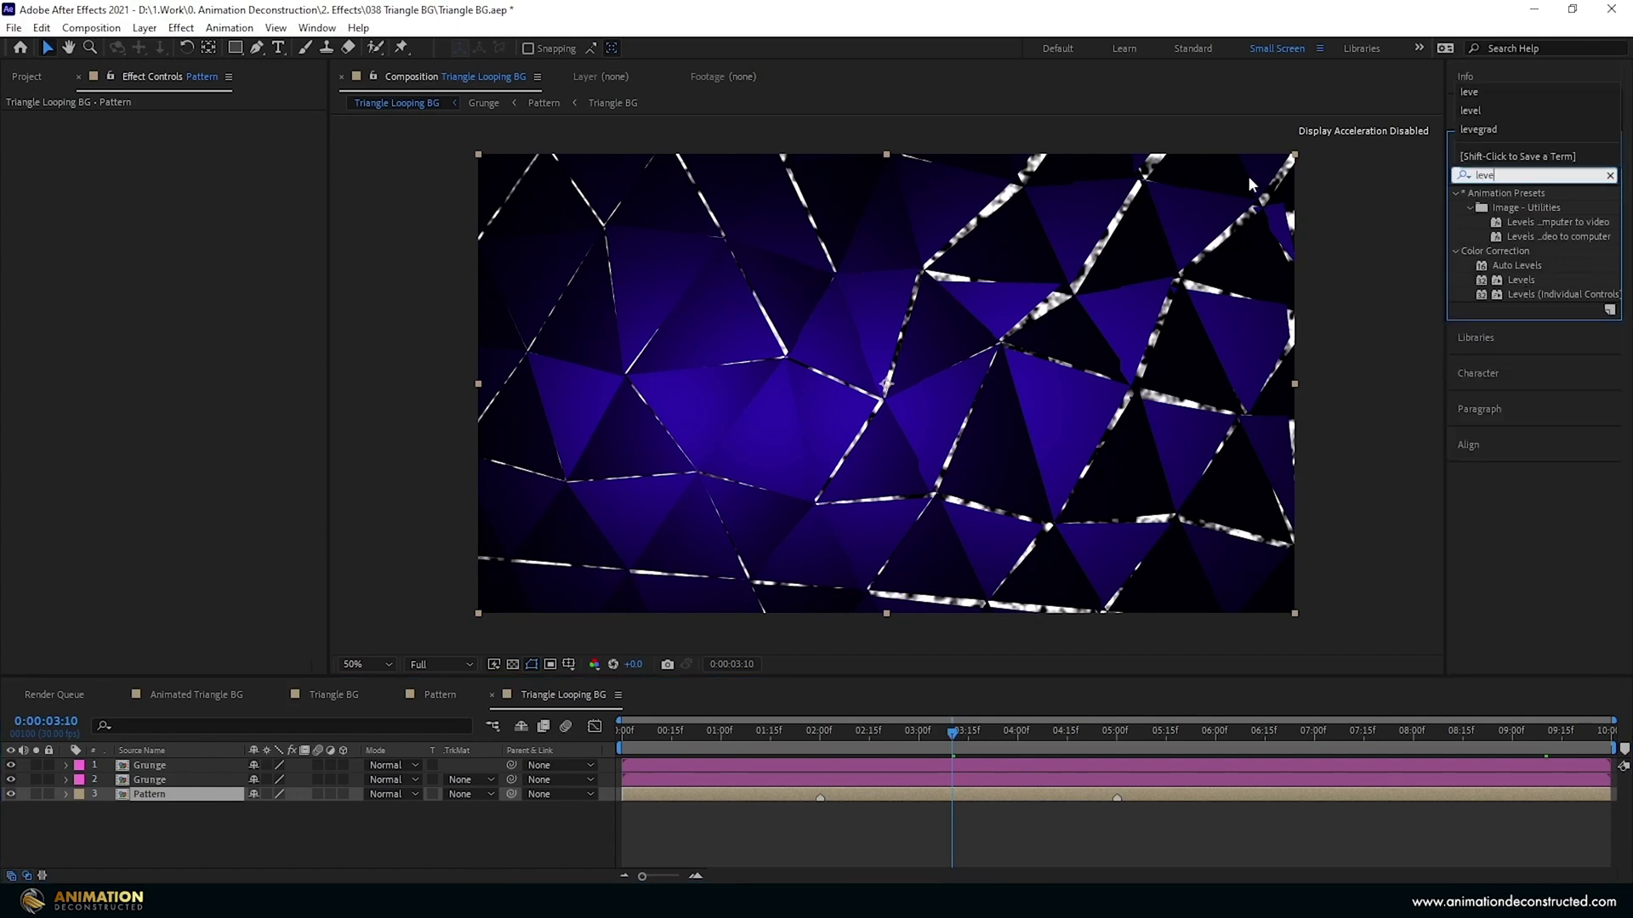
double_click(1518, 280)
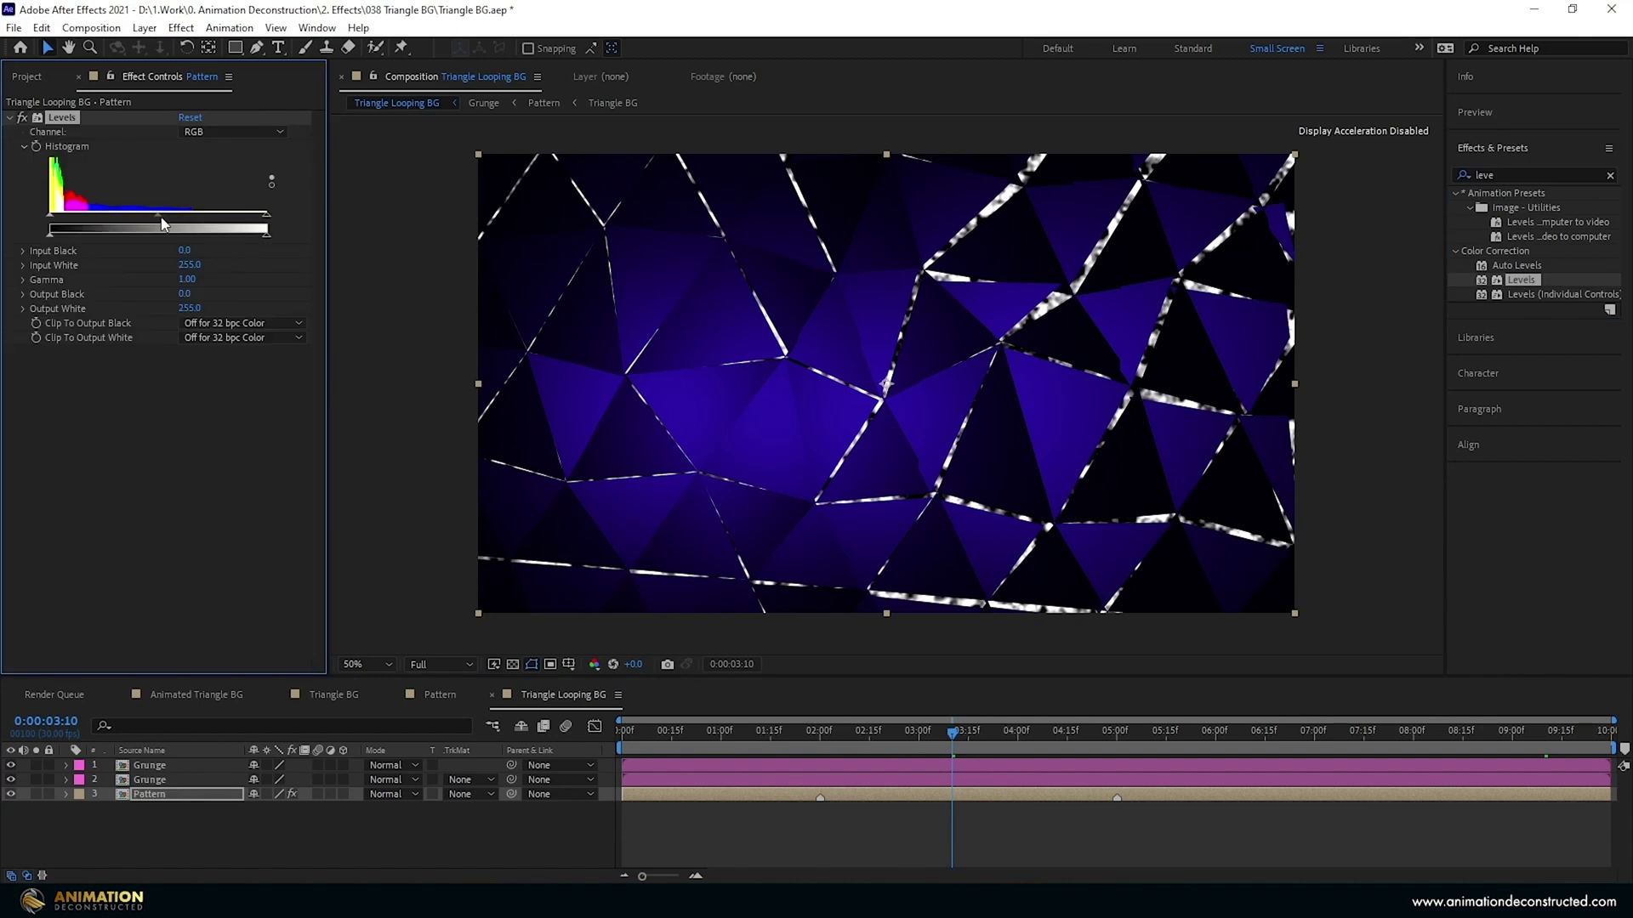
drag(162, 219, 165, 219)
Apply the Glow effect to the topmost Grunge layer.
click(187, 766)
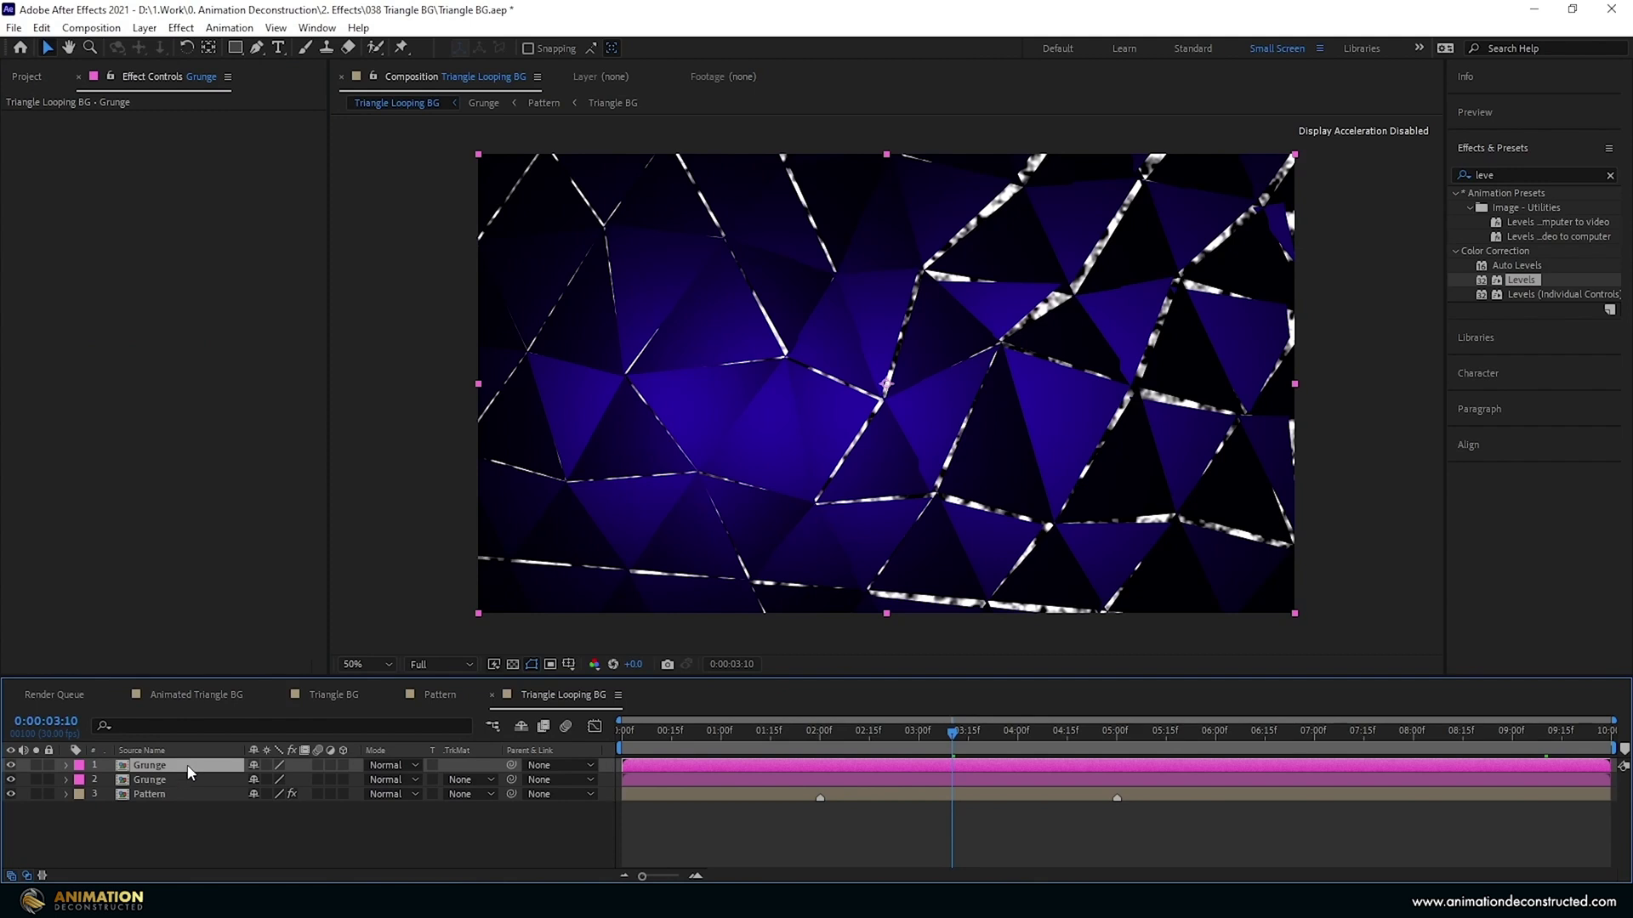
double_click(1514, 175)
text(glo)
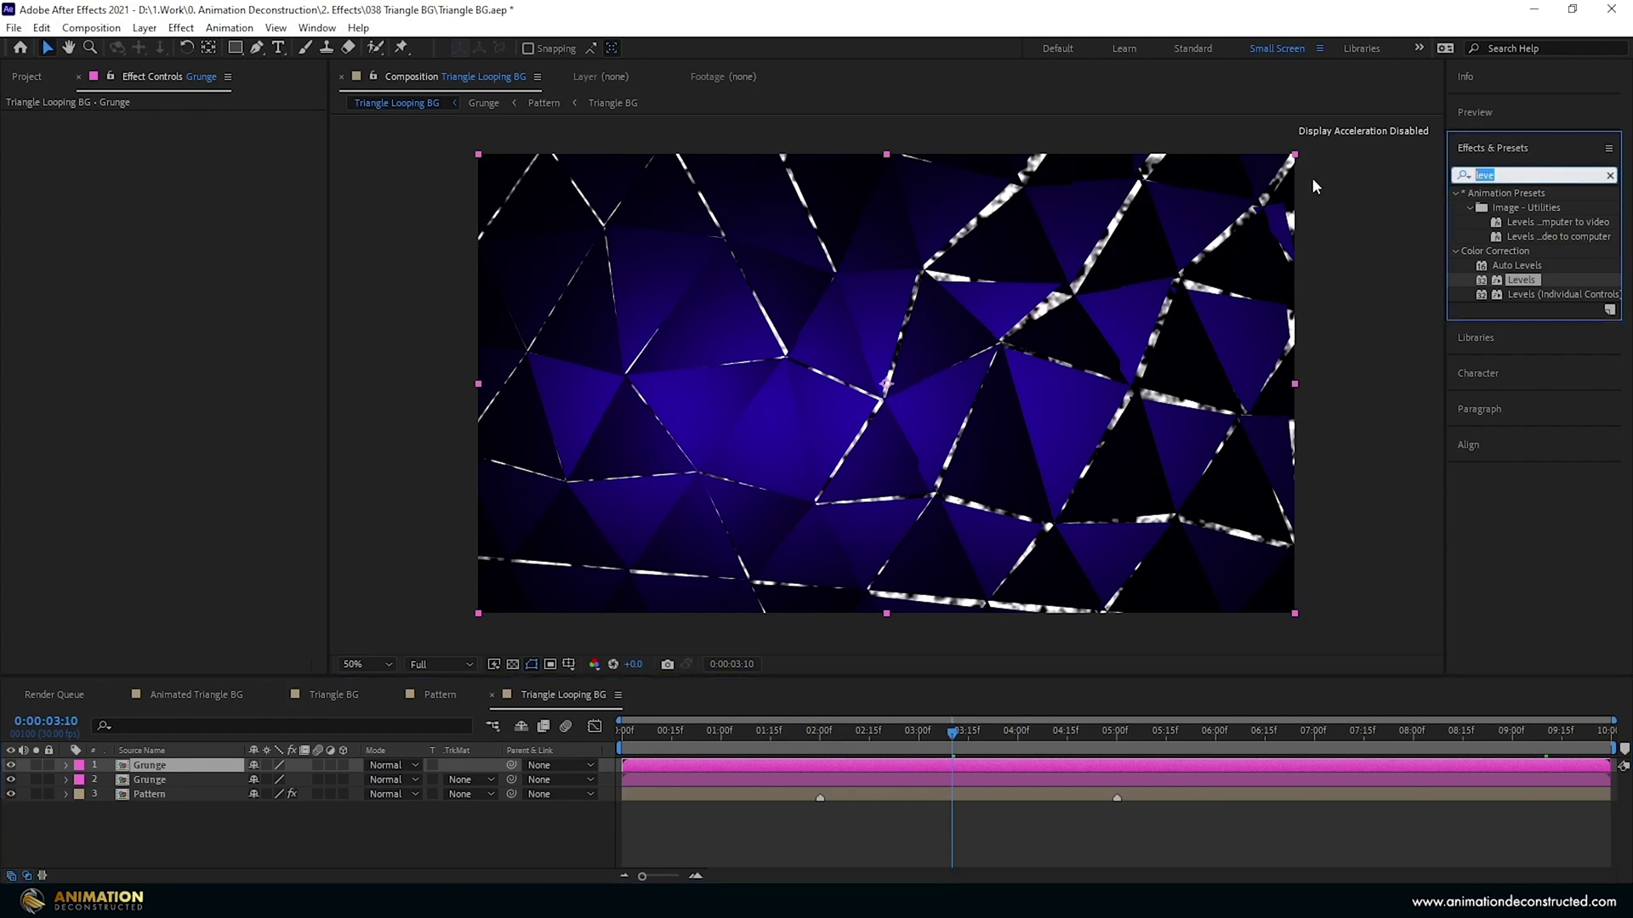
text(w)
double_click(1519, 280)
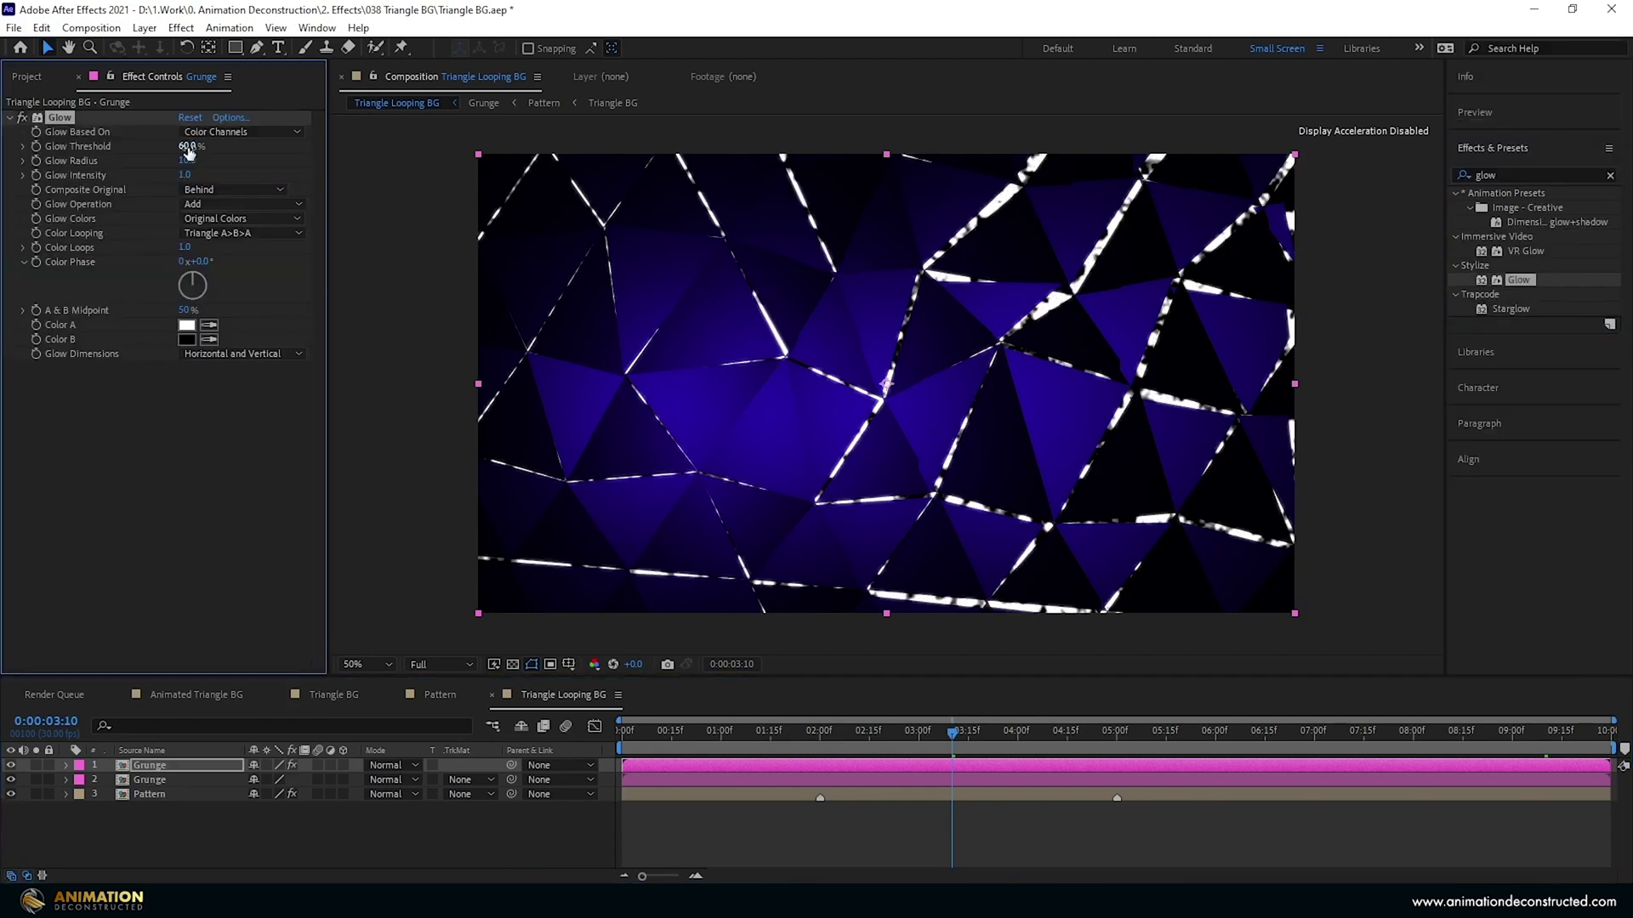
Set the Glow threshold to 57.6% and the glow radius to 22 on the topmost Grunge layer.
drag(185, 147, 185, 150)
drag(187, 161, 188, 160)
click(188, 161)
text(22)
key(Return)
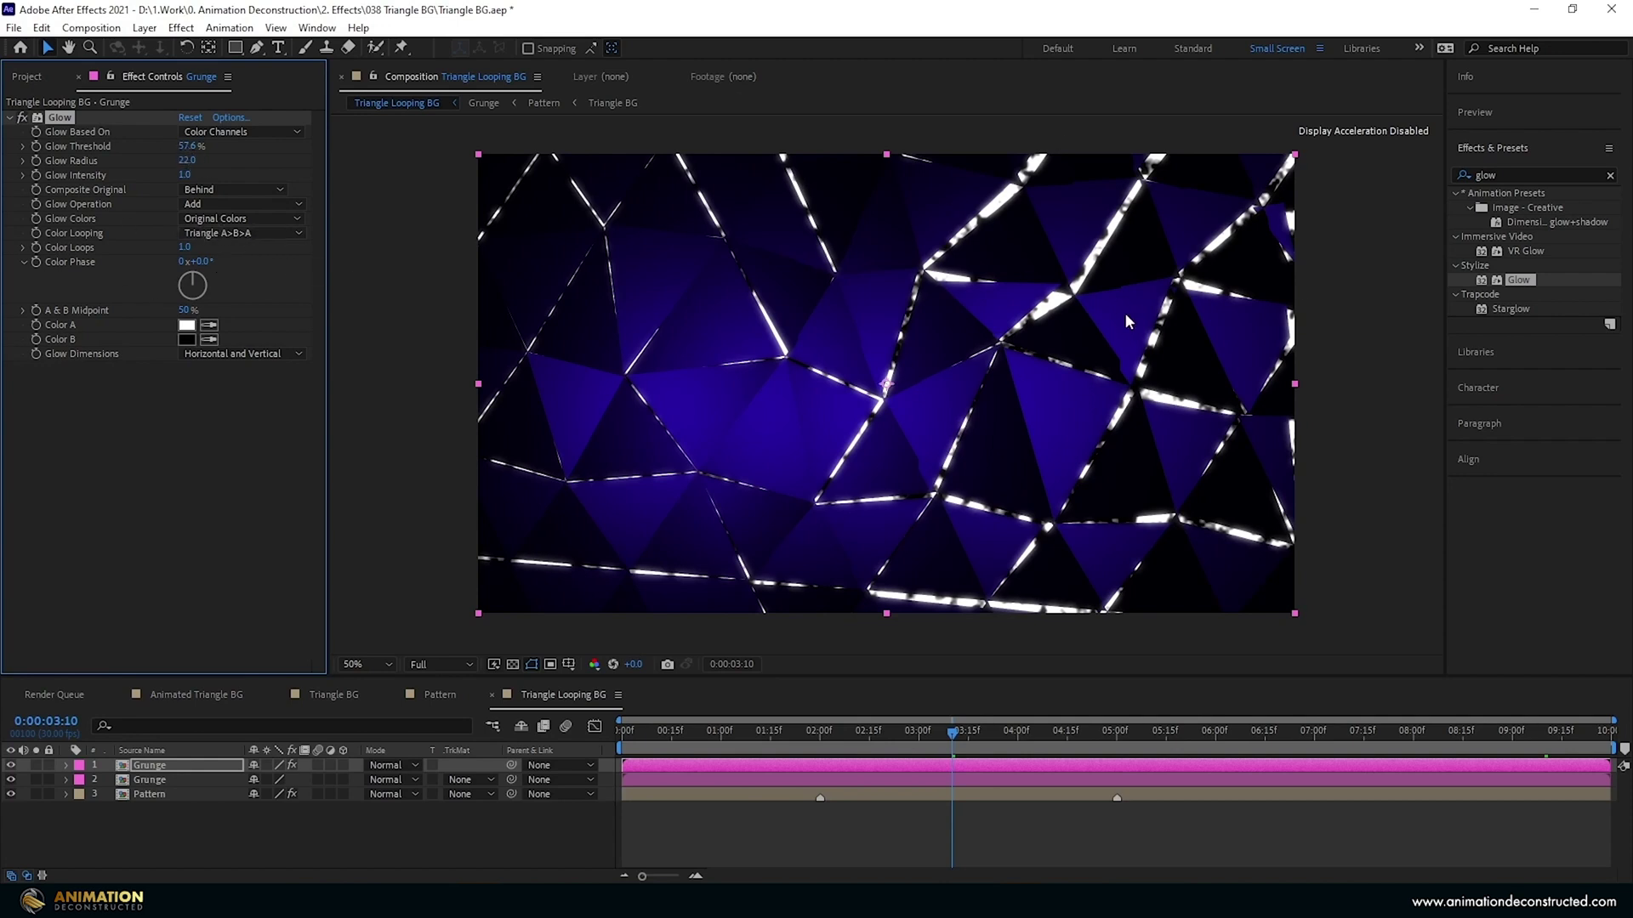
Set the topmost Grunge layer's Glow Colors to A & B Colors and make Color A magenta, FF00F6.
click(216, 220)
click(212, 258)
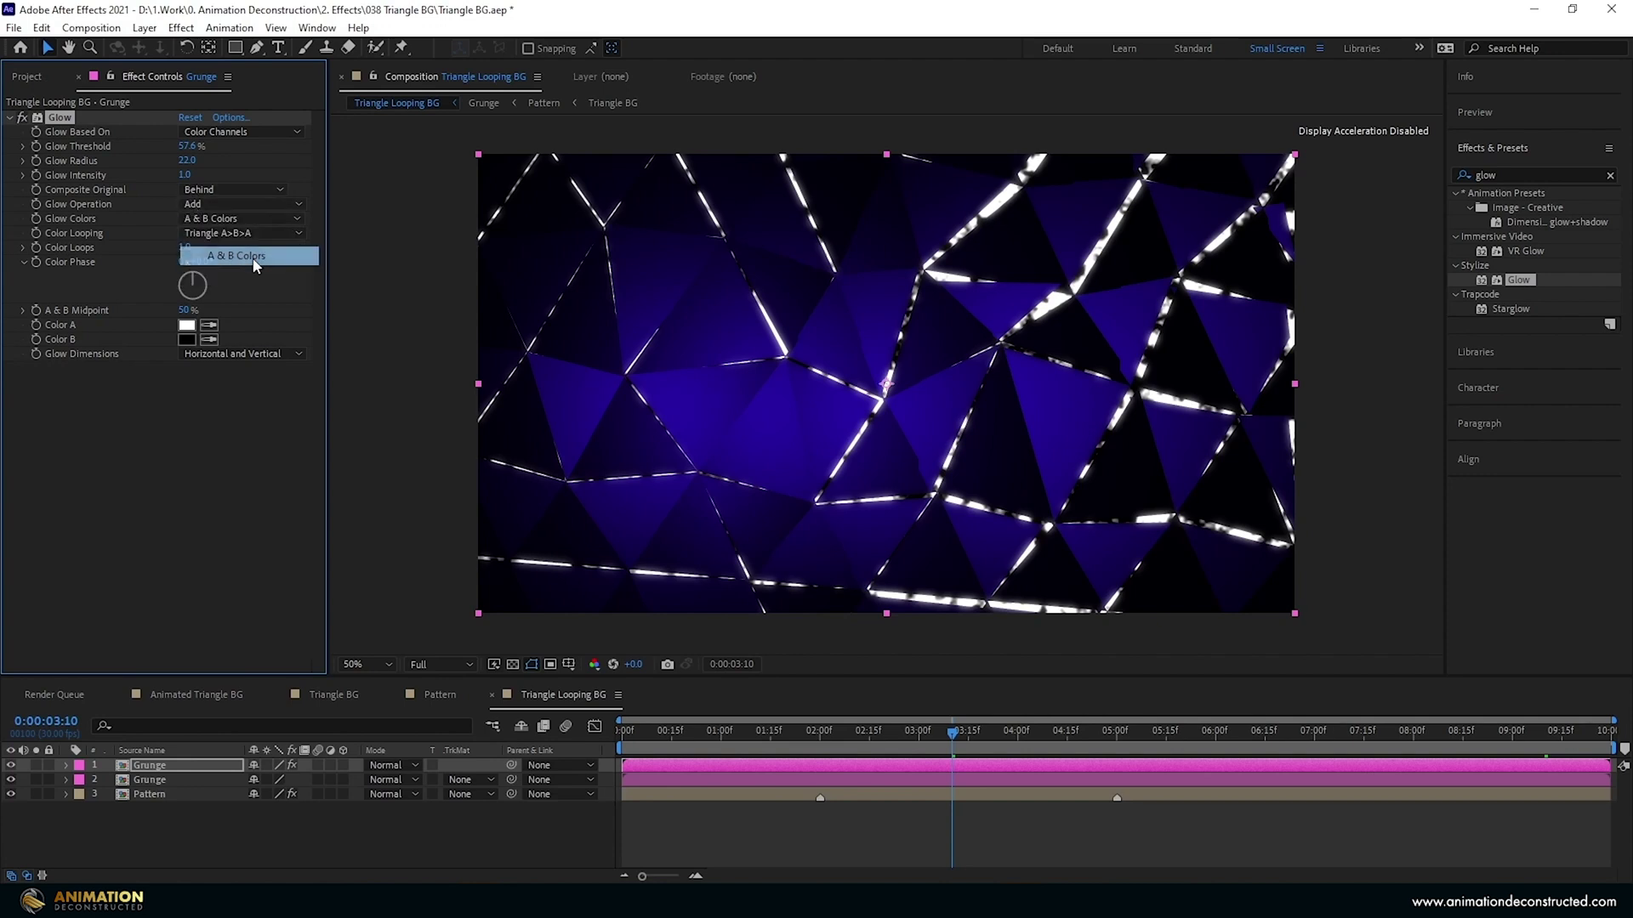
click(201, 324)
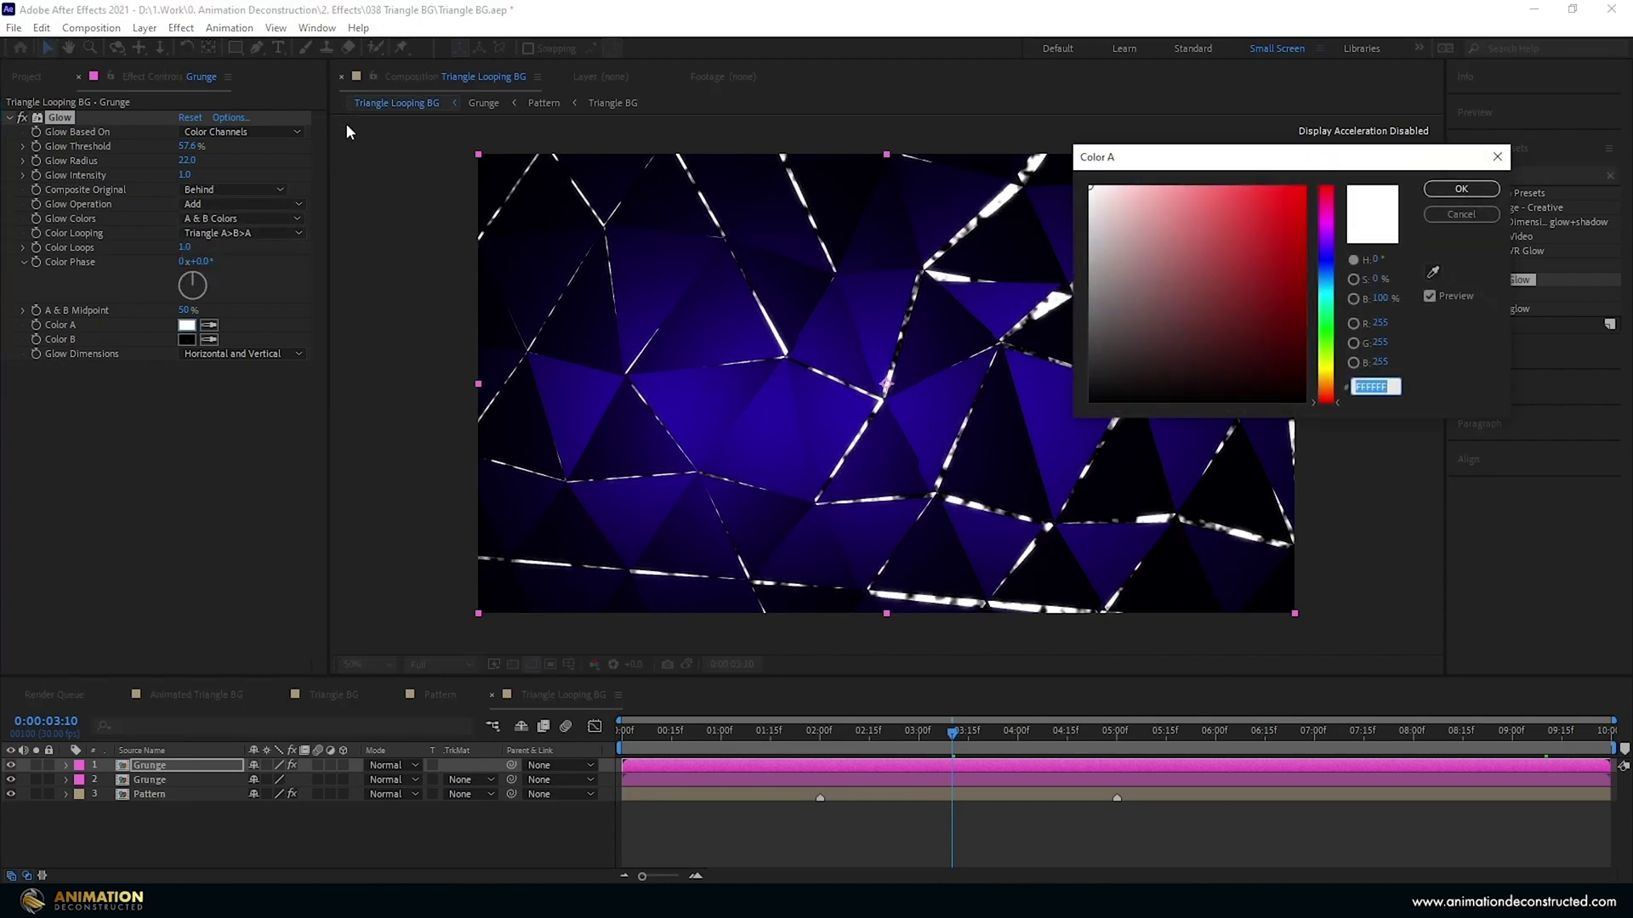
text(0FF00F)
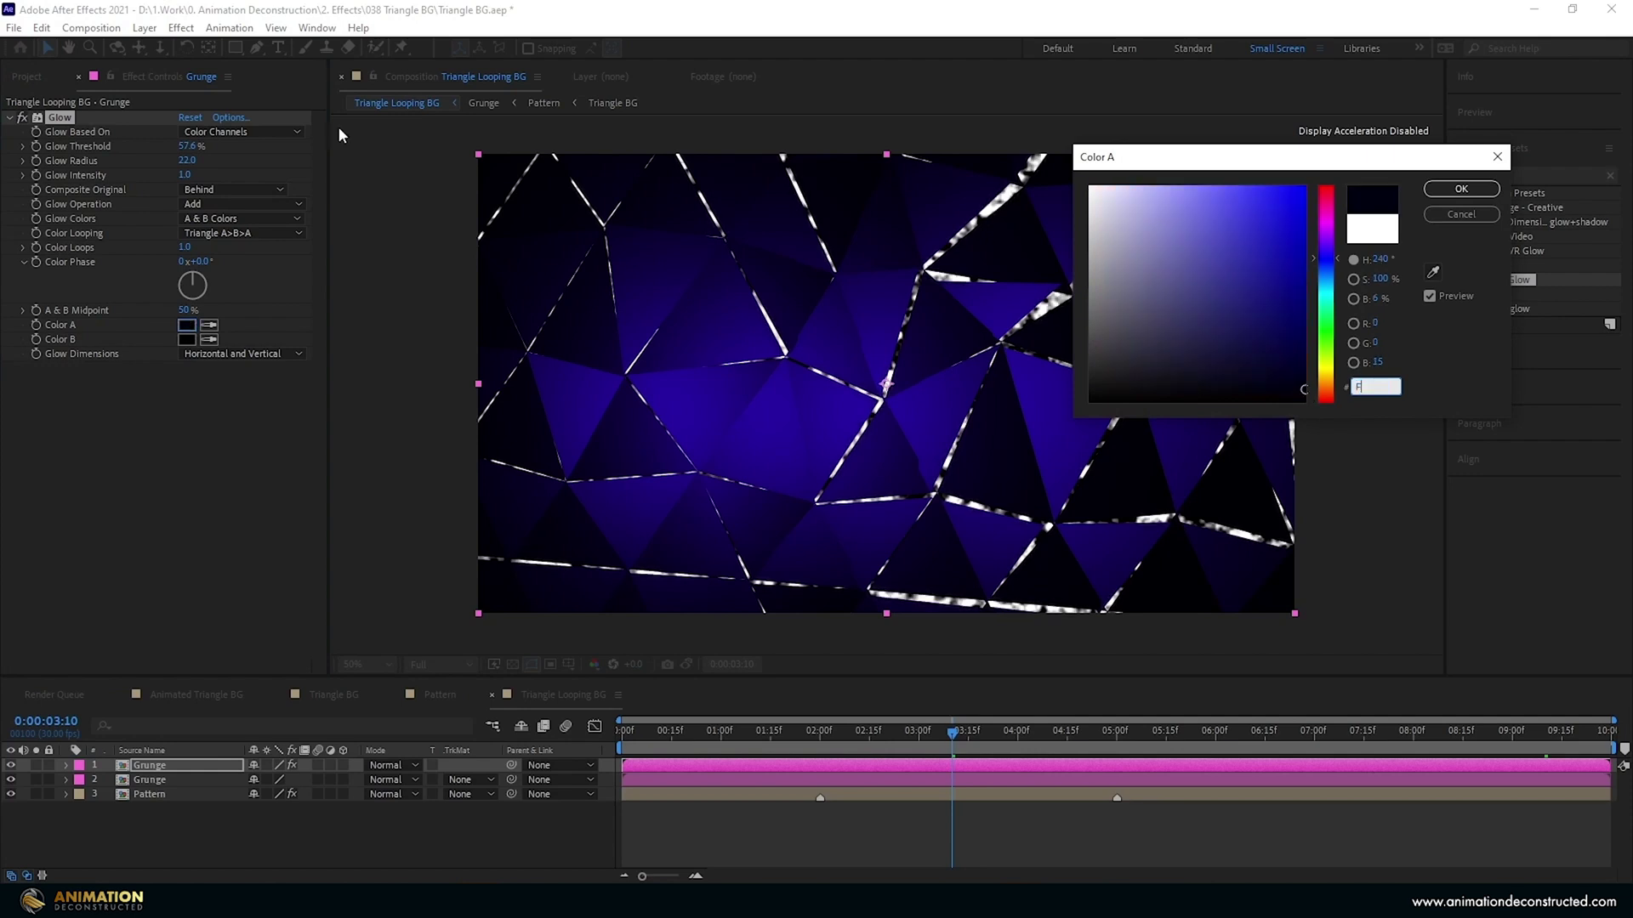
text(F00F6)
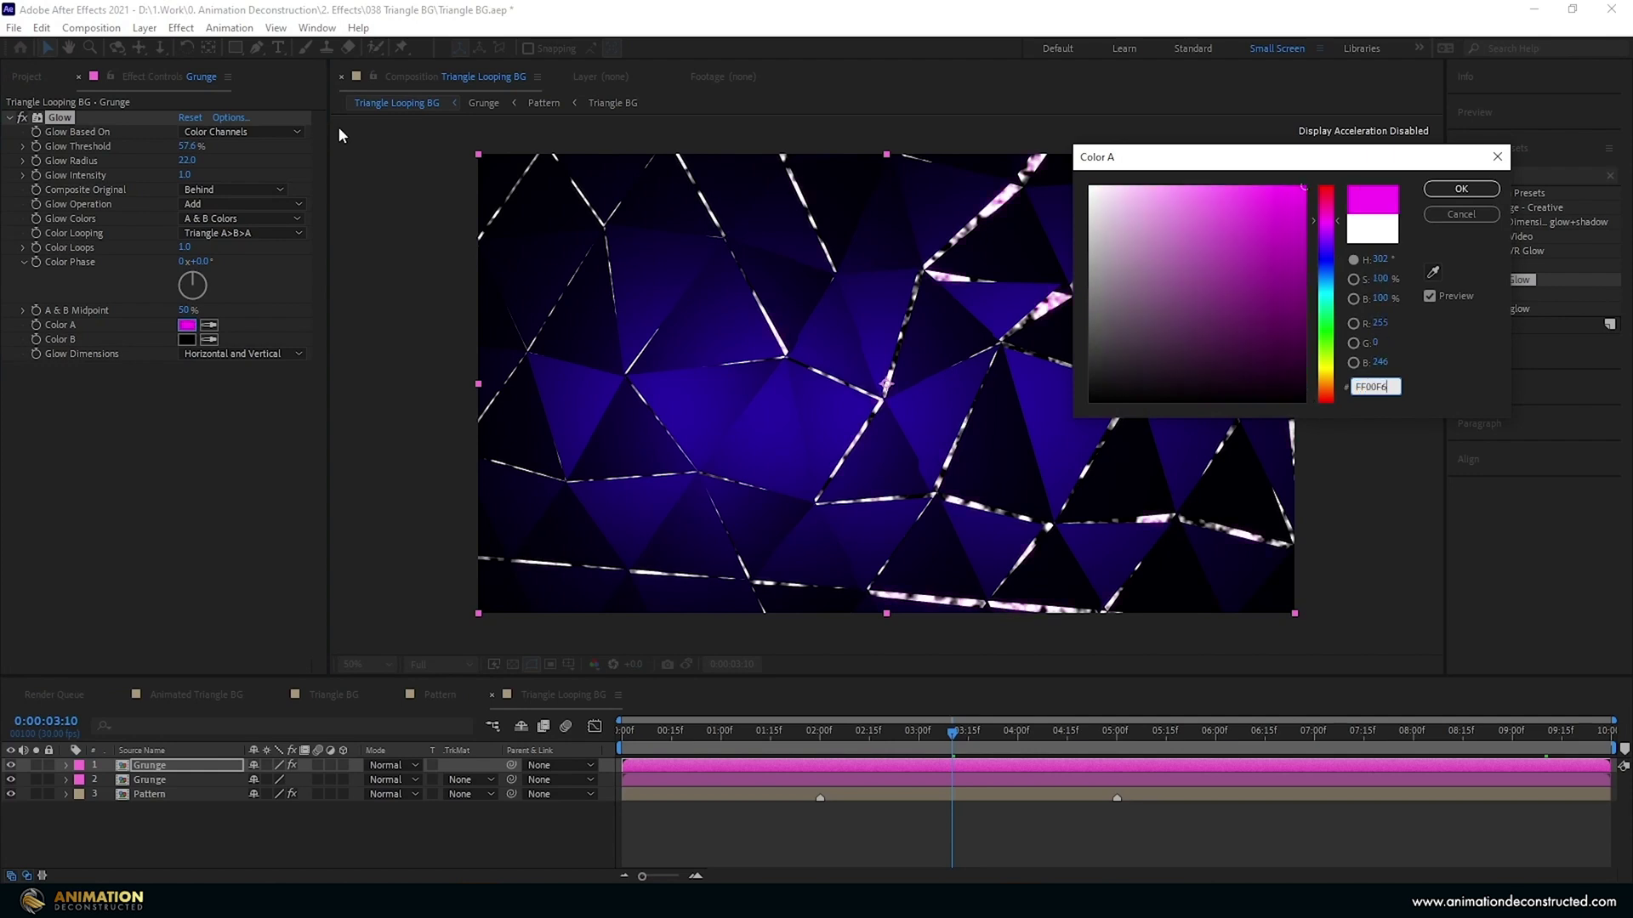
key(Return)
Sample Color A into the glow's Color B and set the topmost Grunge layer's blending mode to Add.
click(210, 340)
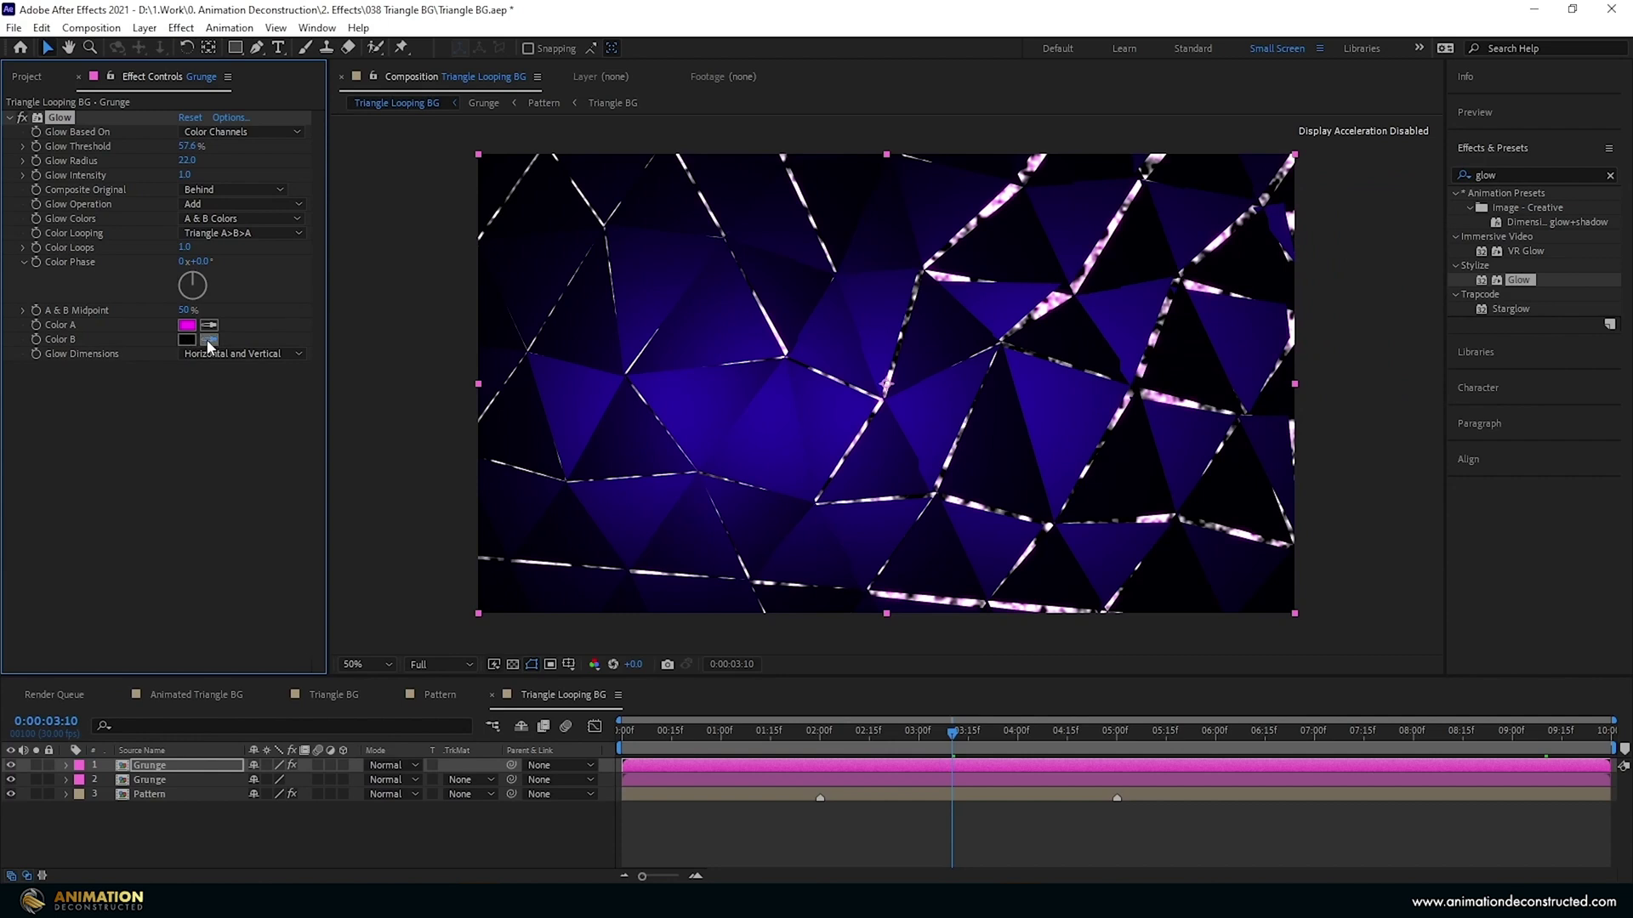
click(188, 325)
click(415, 766)
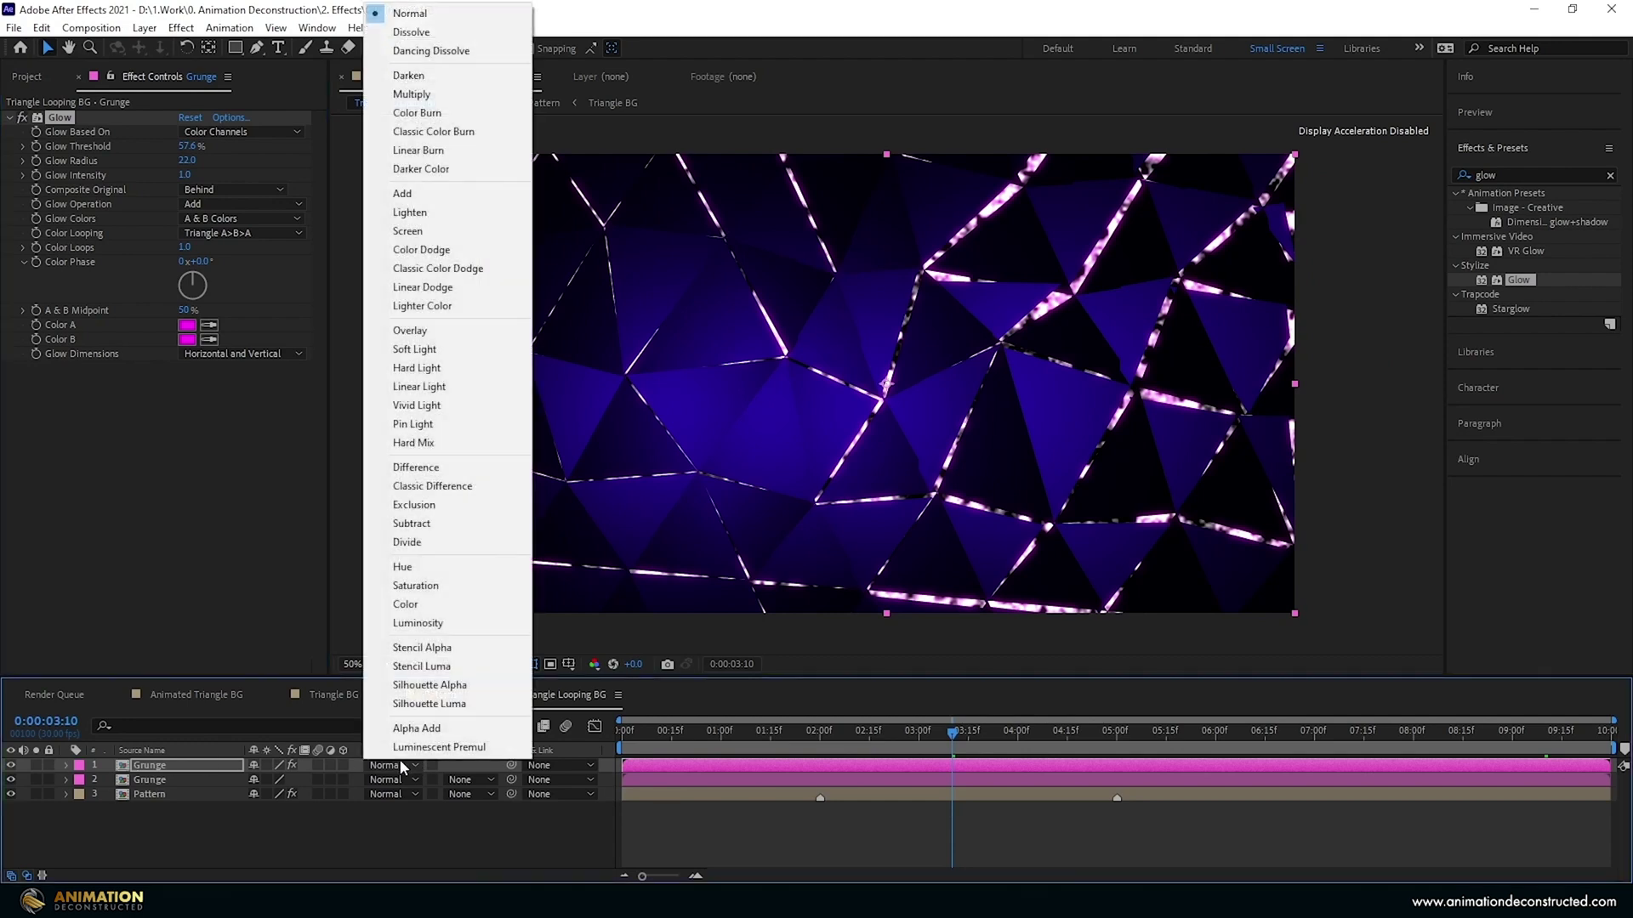
click(403, 194)
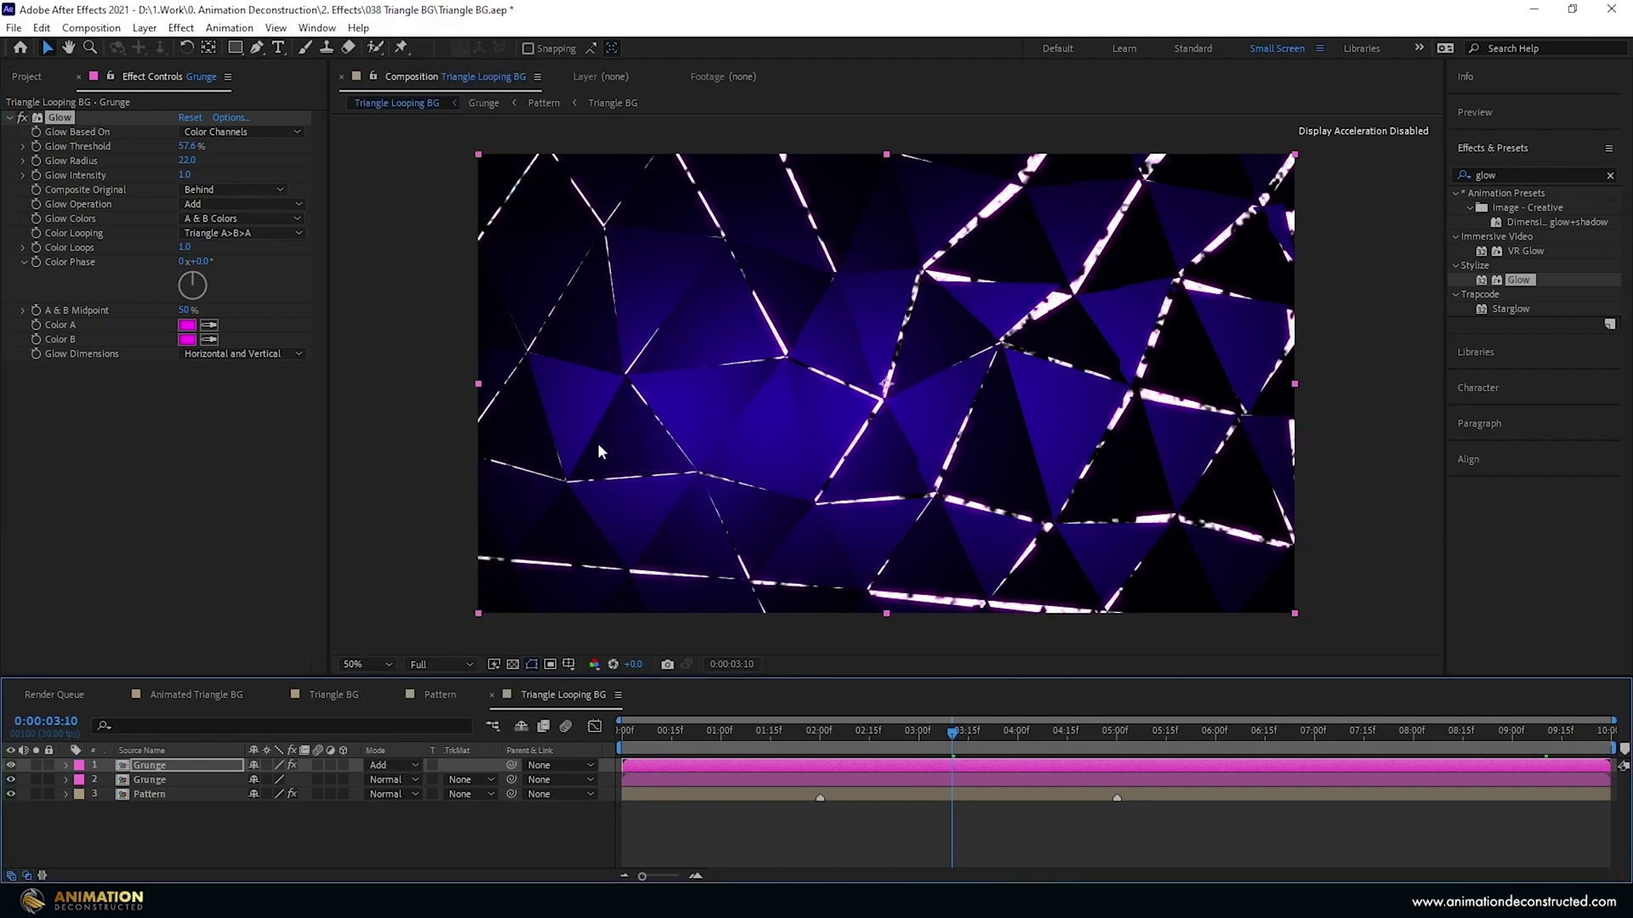
Duplicate the Glow effect, setting the copy's radius to 140 and the original glow's intensity to 0.6.
click(65, 120)
key(ctrl+d)
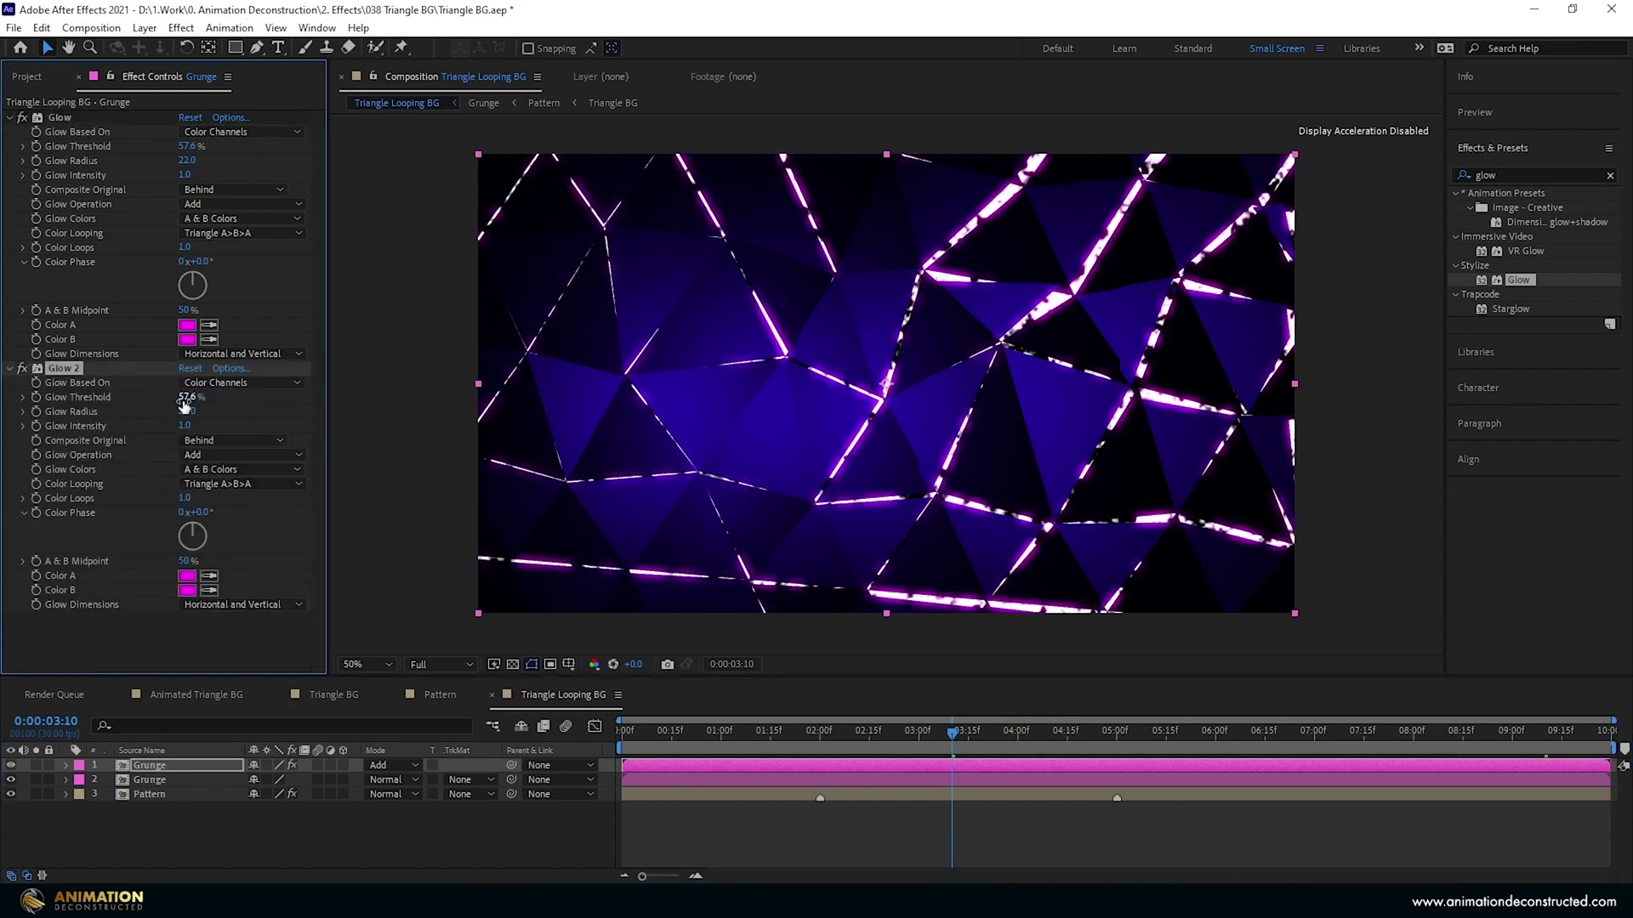
drag(186, 412, 201, 412)
click(188, 412)
text(140)
key(Return)
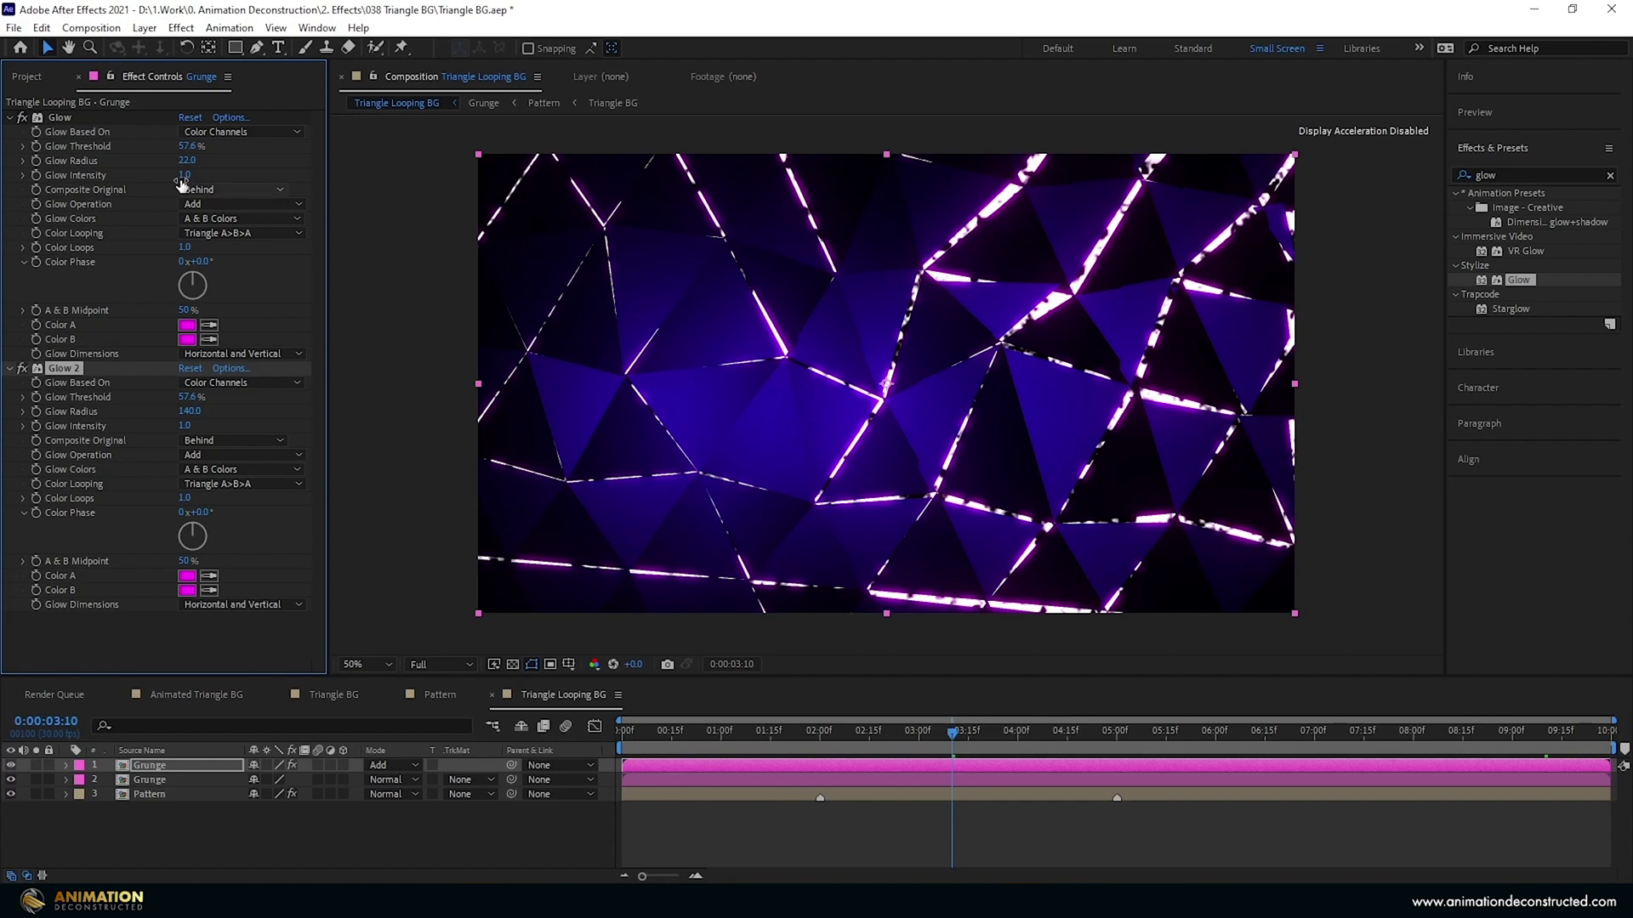
drag(189, 181, 177, 180)
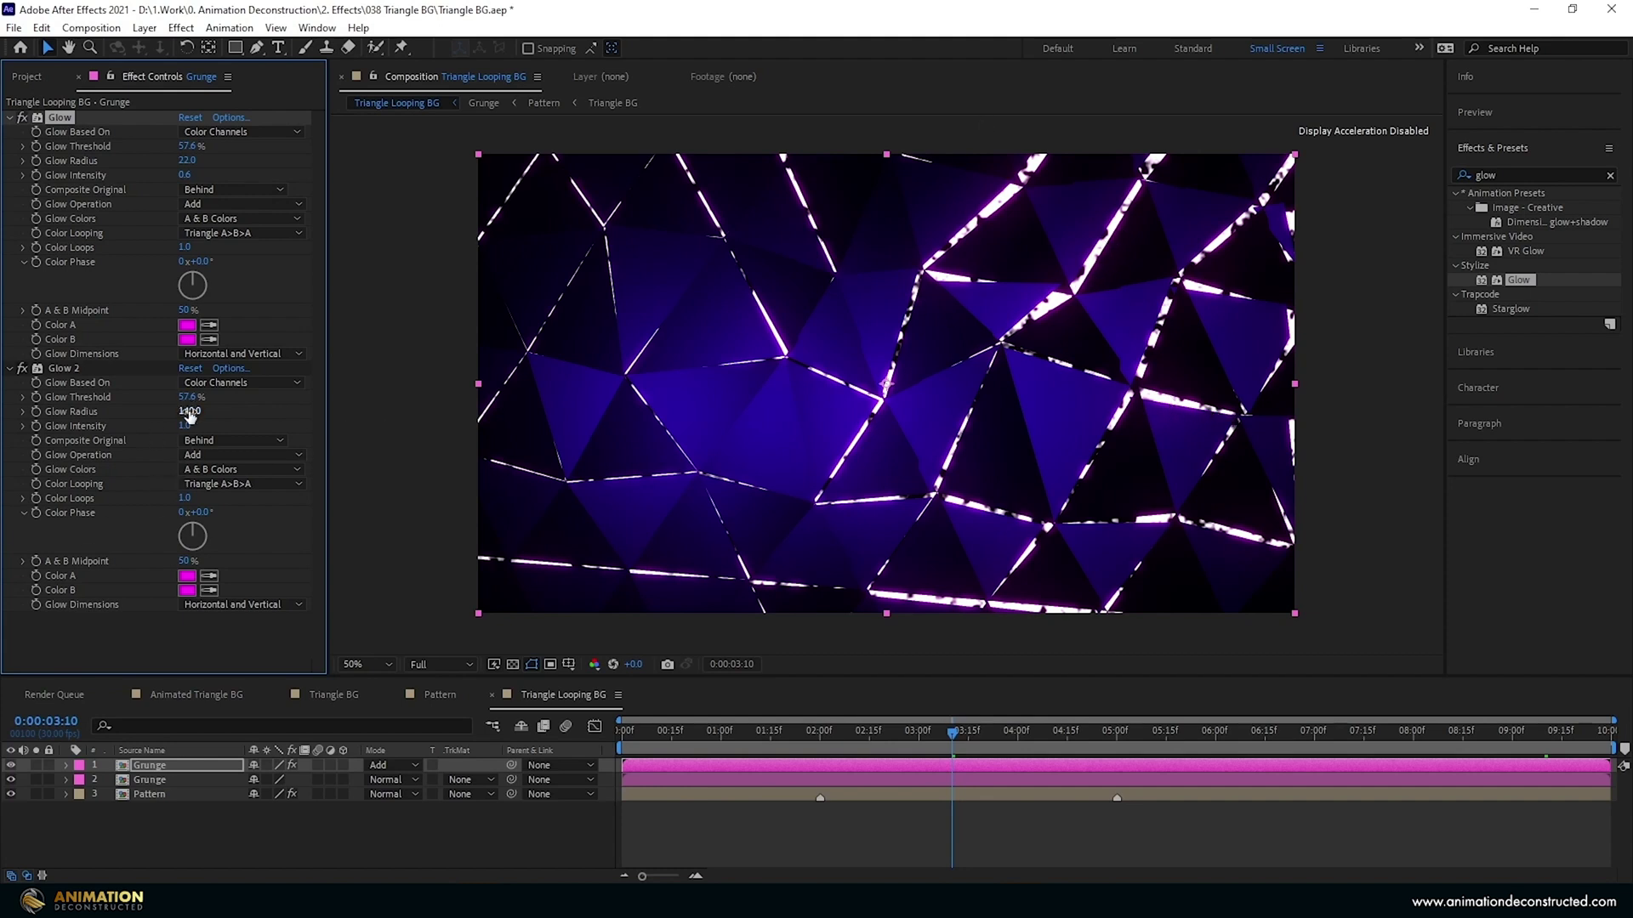
On a duplicate of the topmost Grunge layer, delete the second Glow and set the remaining Glow's threshold to 26.3%.
click(167, 766)
key(ctrl+d)
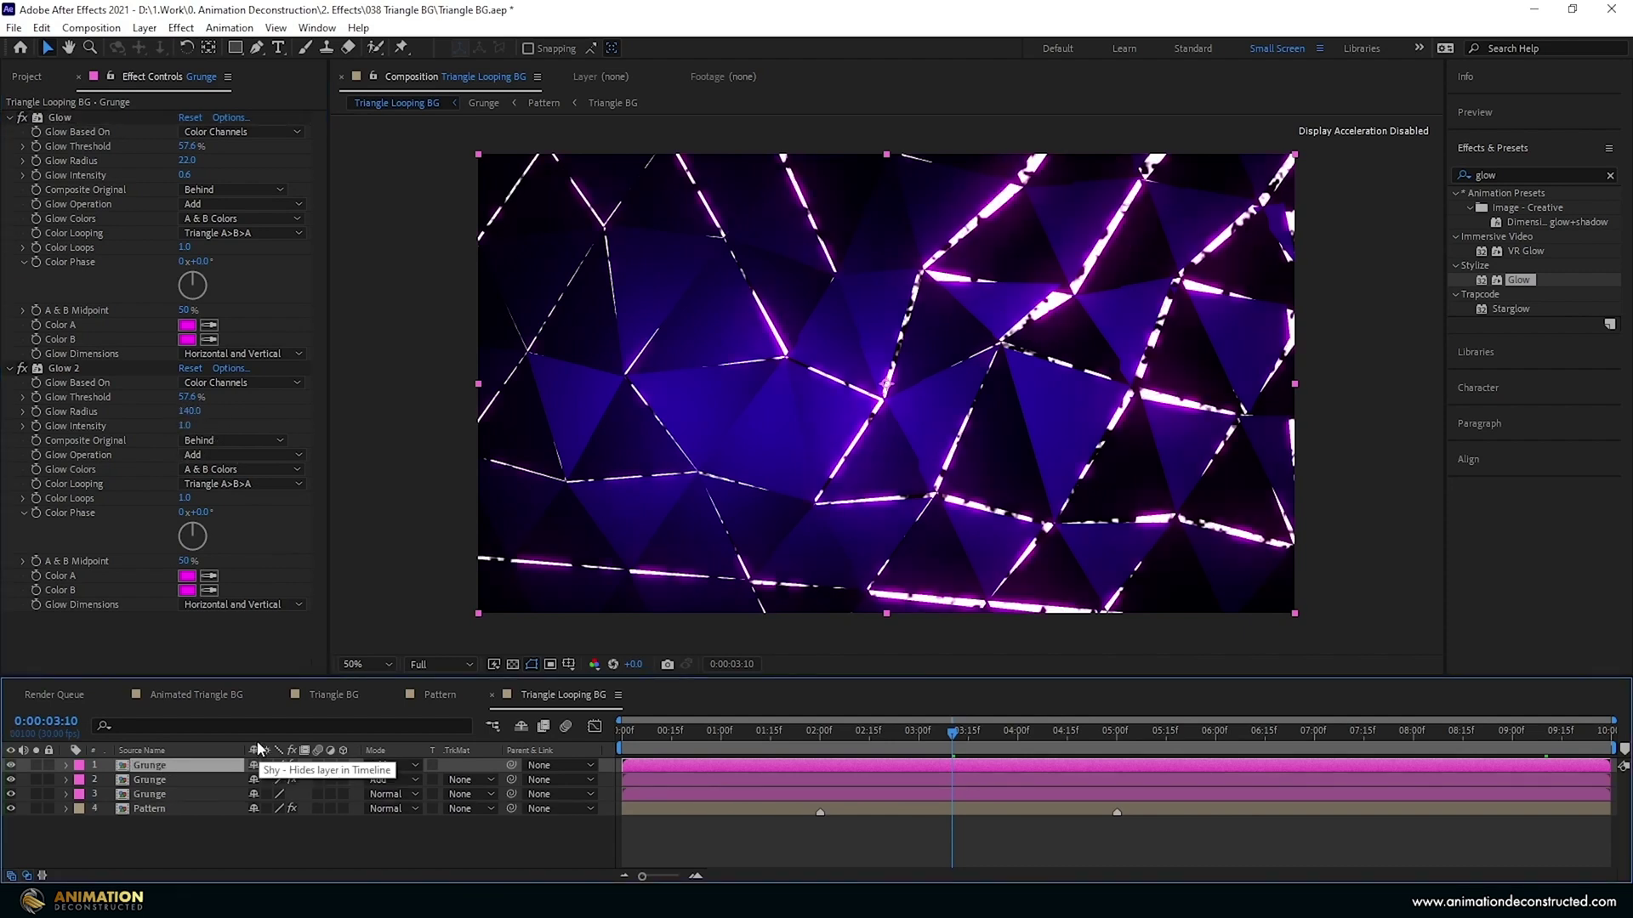
click(70, 371)
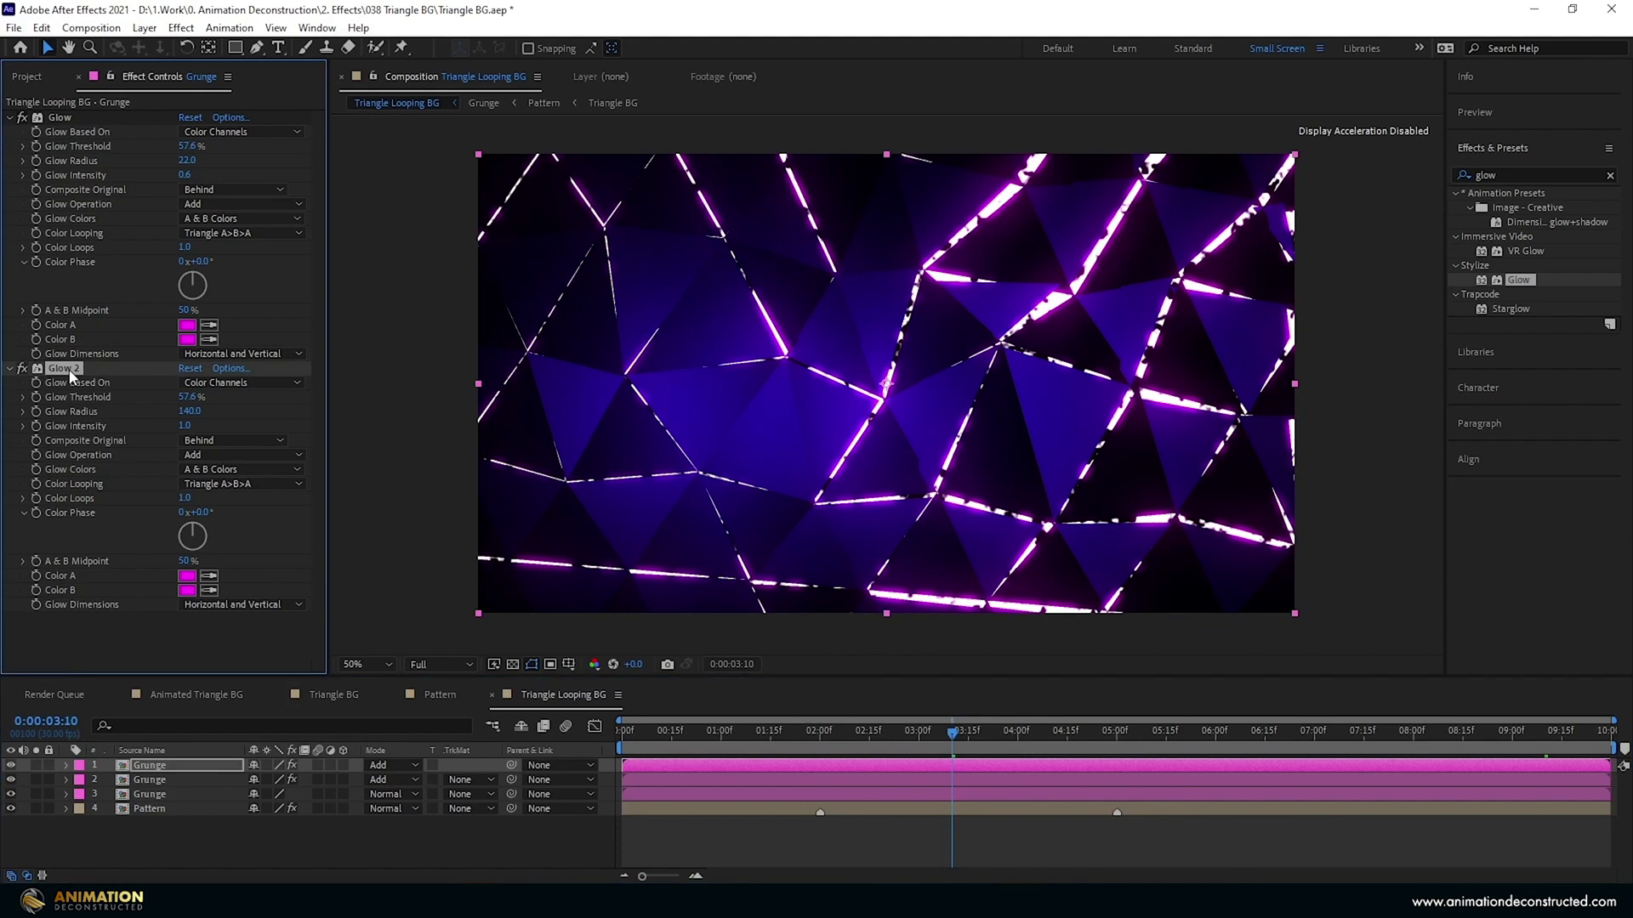
key(Delete)
key(ctrl+z)
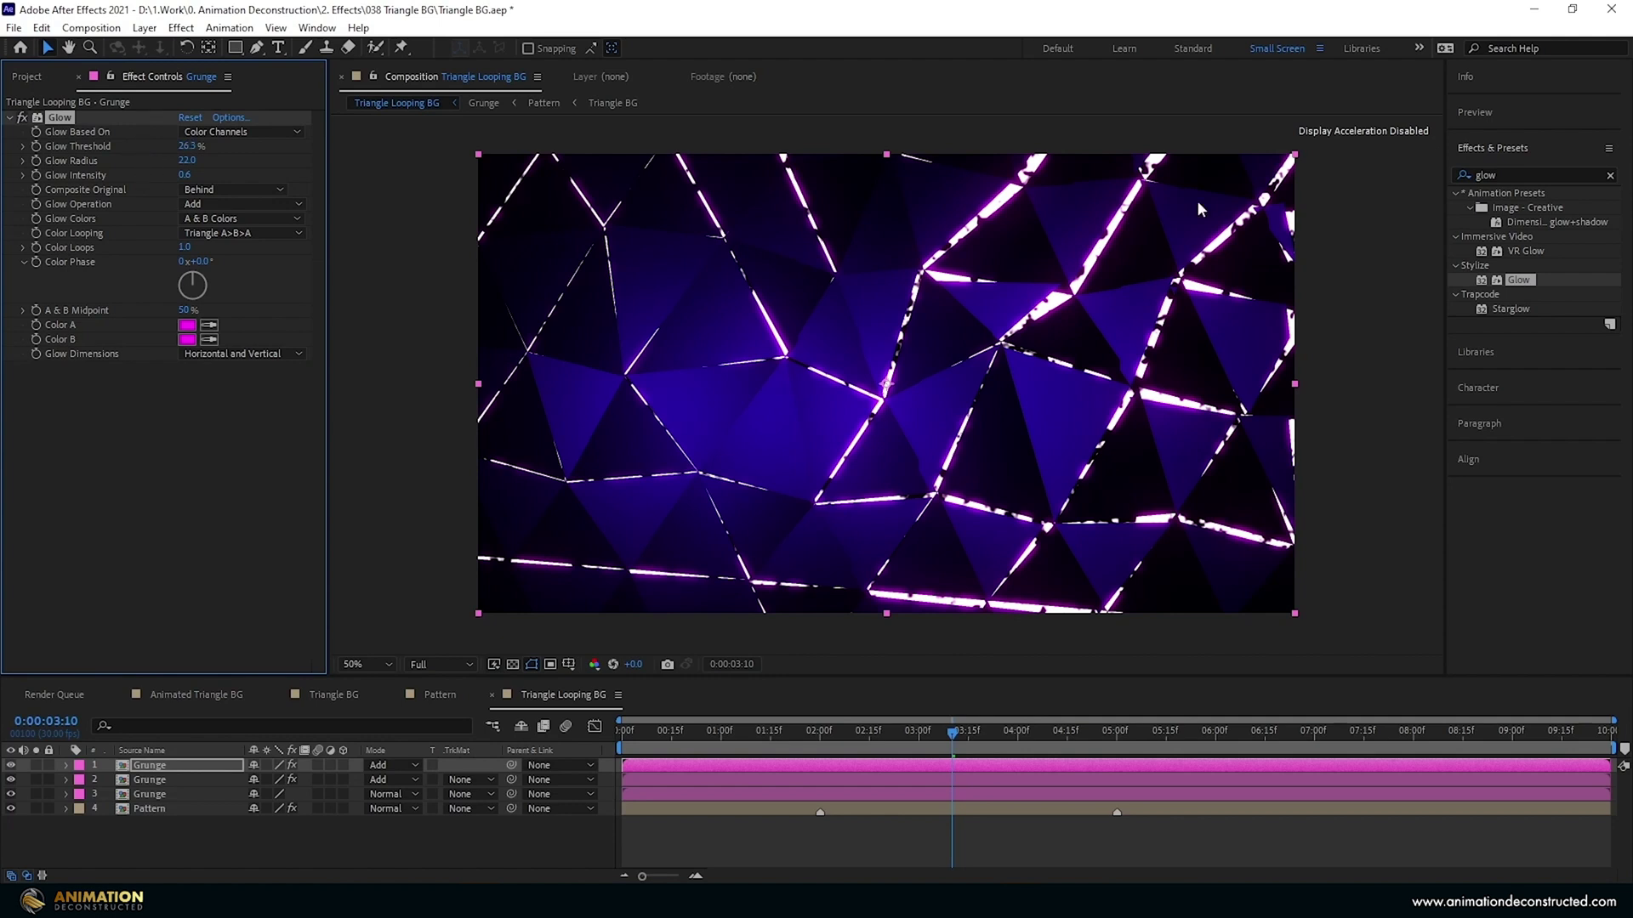
Set the remaining Glow's radius to 18 and its intensity to 7.4 on the topmost Grunge layer.
drag(191, 170, 170, 170)
click(190, 161)
text(18)
key(Return)
drag(189, 179, 281, 181)
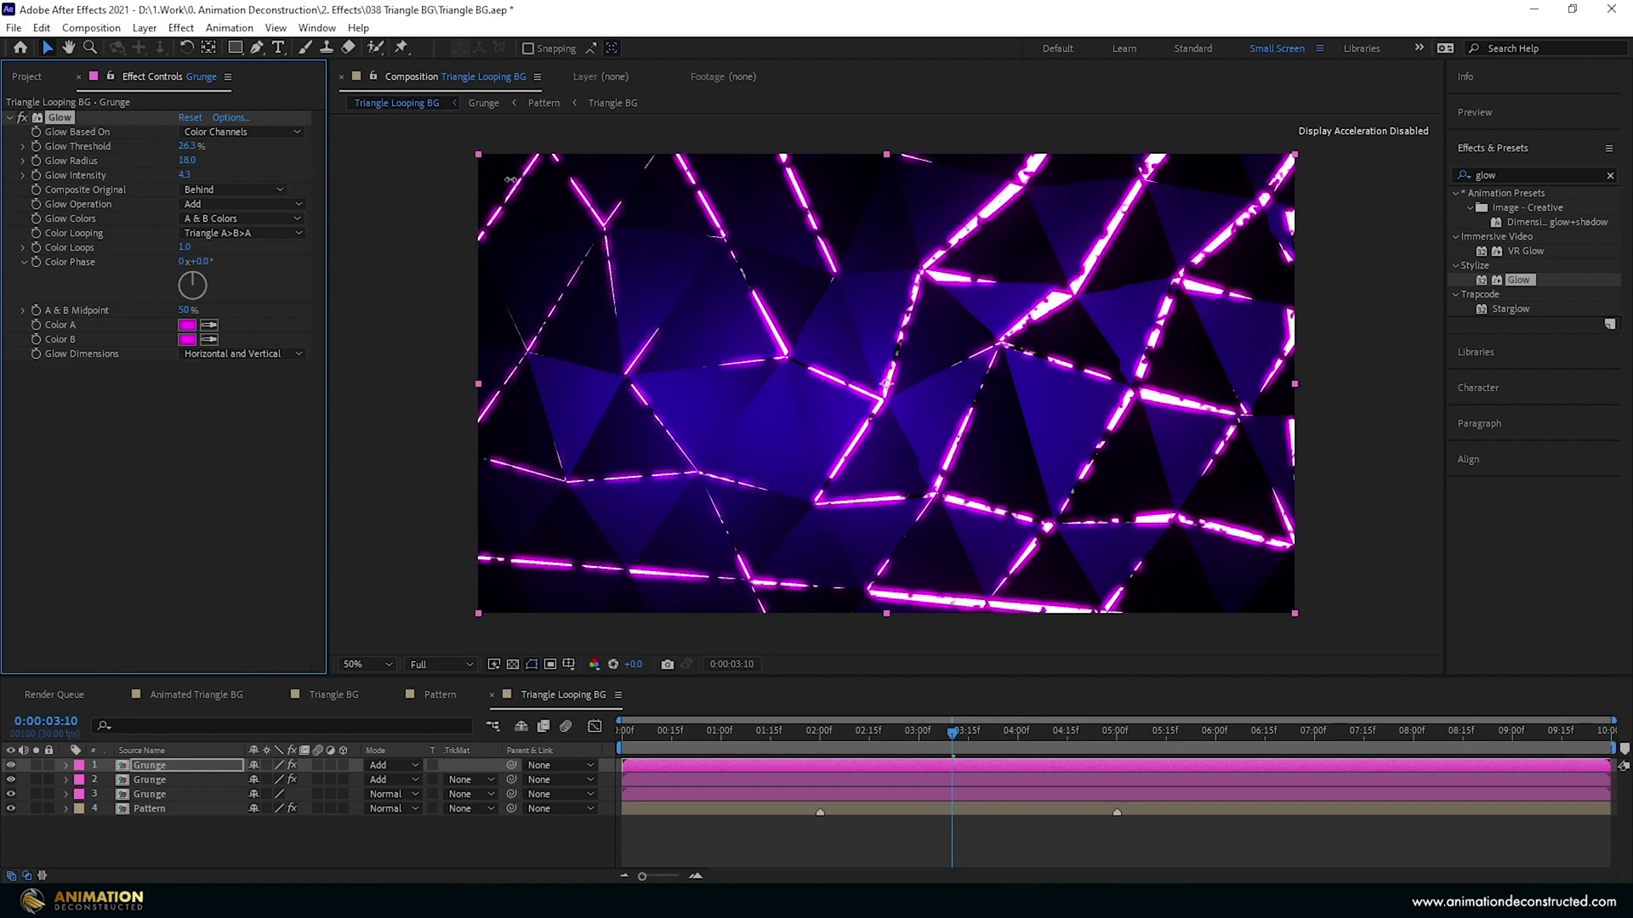
click(185, 175)
text(7.4)
key(Return)
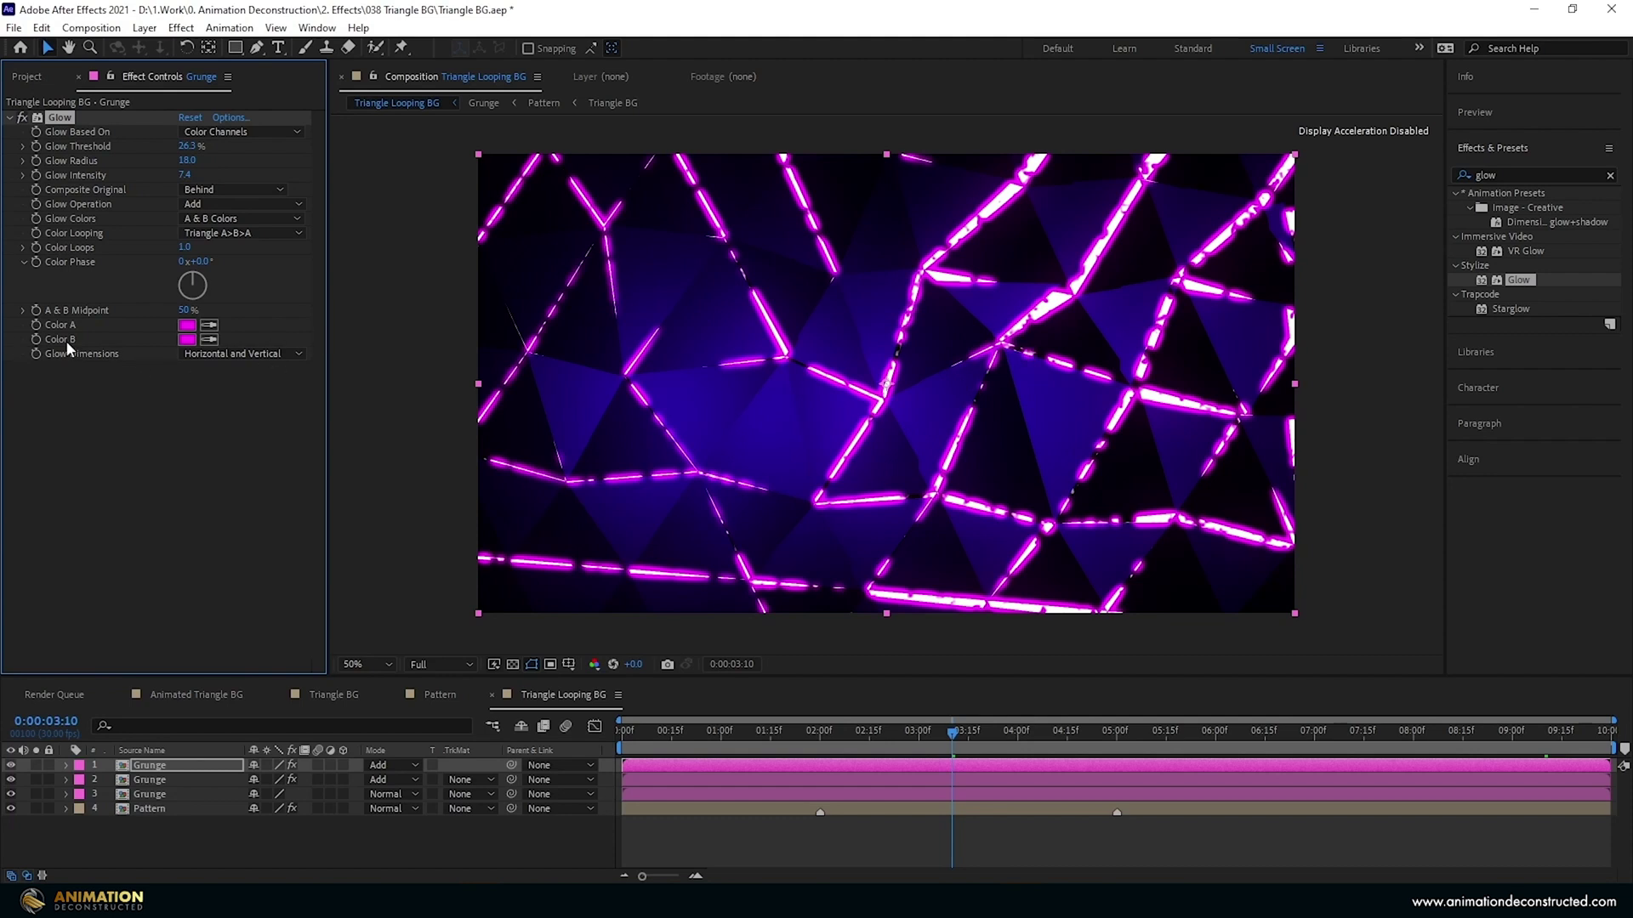
Change the glow's Color B to black, 000000, on the topmost Grunge layer.
click(181, 336)
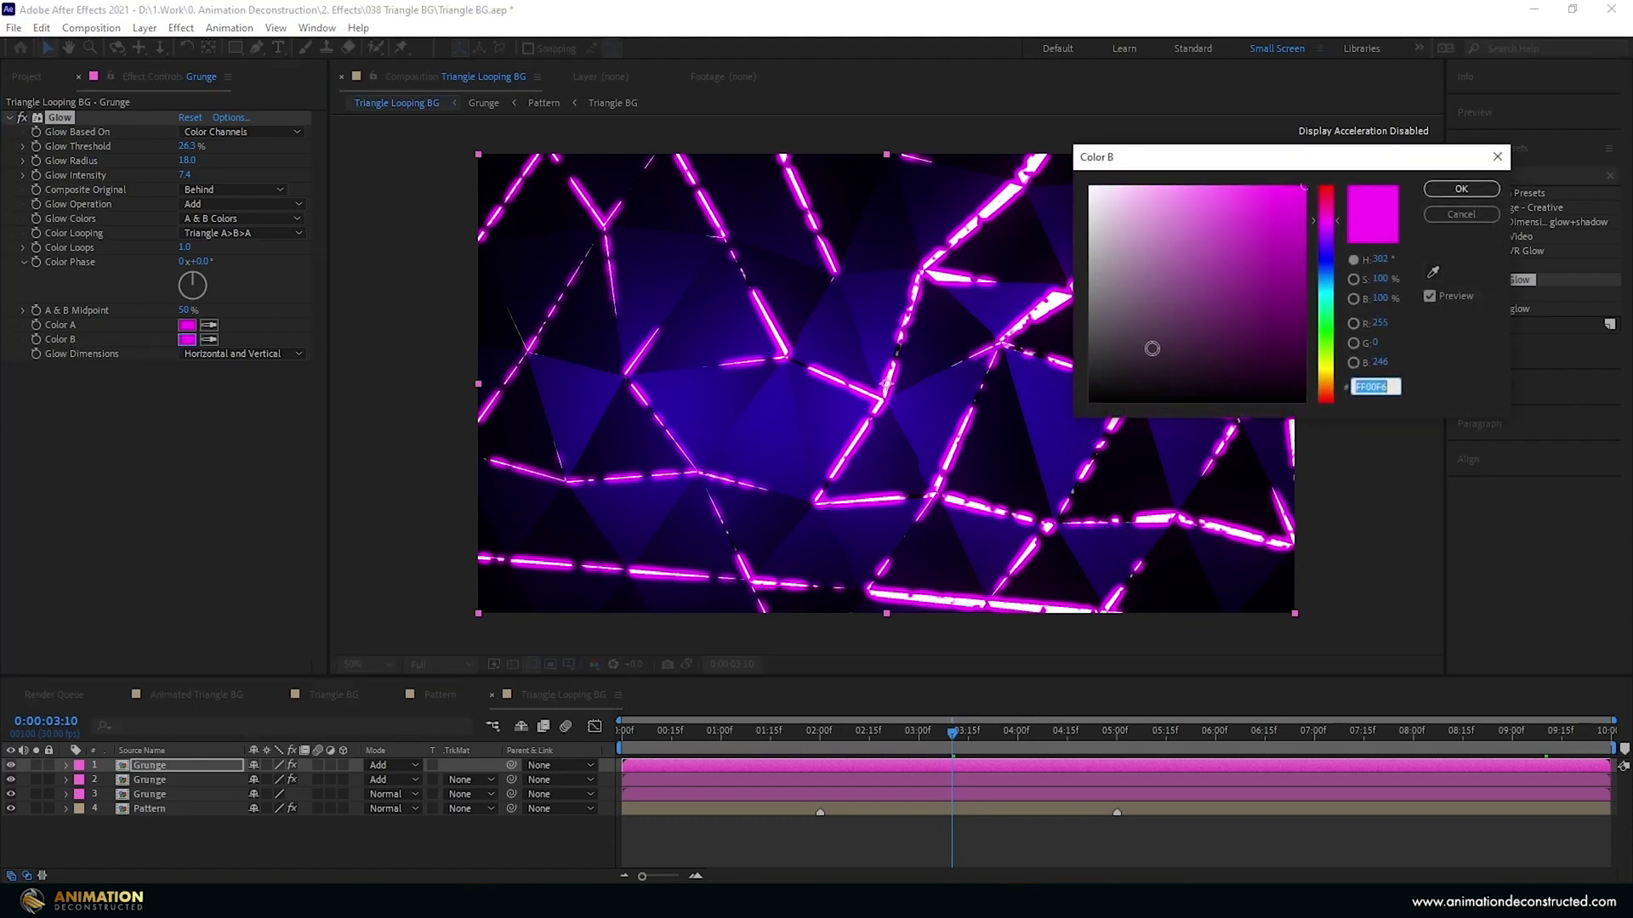
drag(1151, 347, 1038, 443)
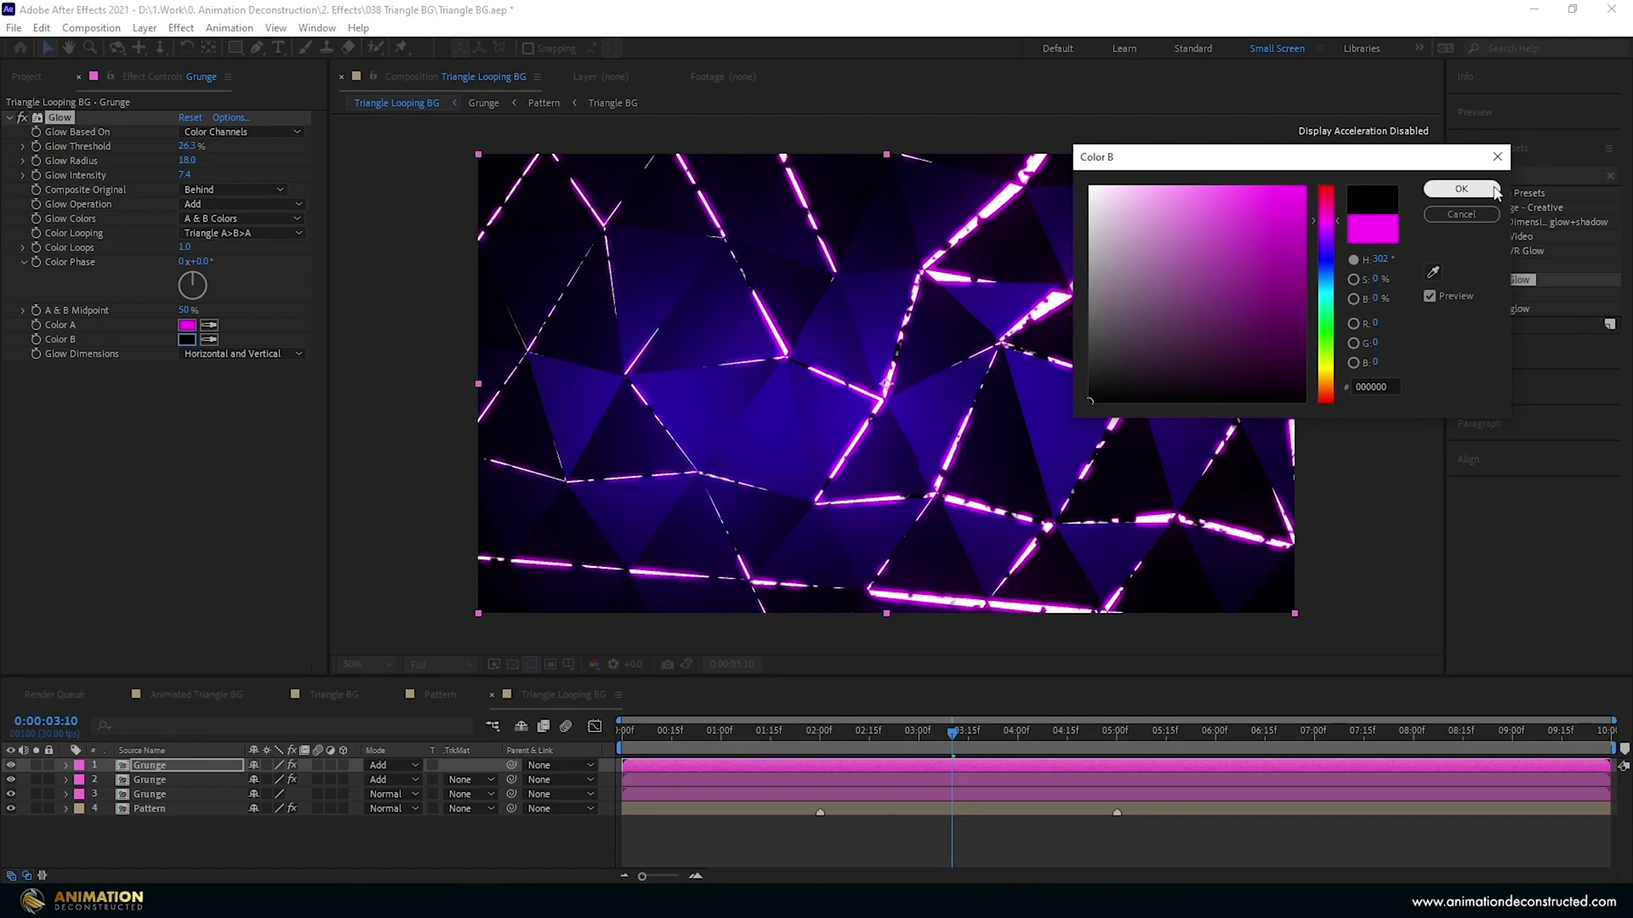
click(1461, 189)
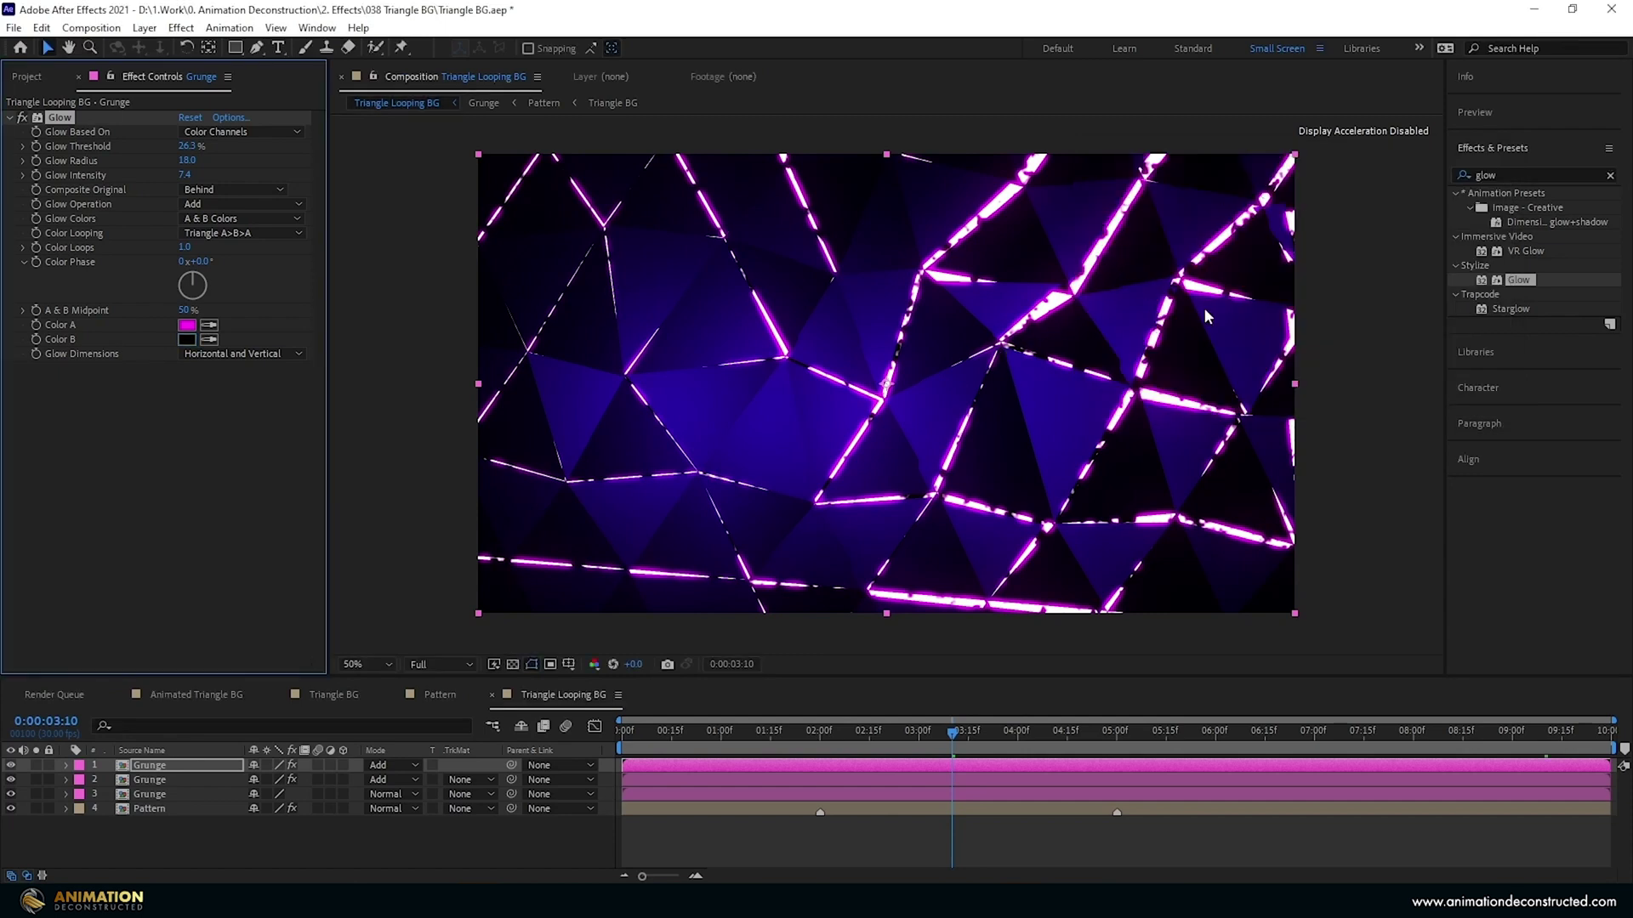
Find the CC Radial Blur effect and apply it to the topmost Grunge layer below Glow.
click(1511, 170)
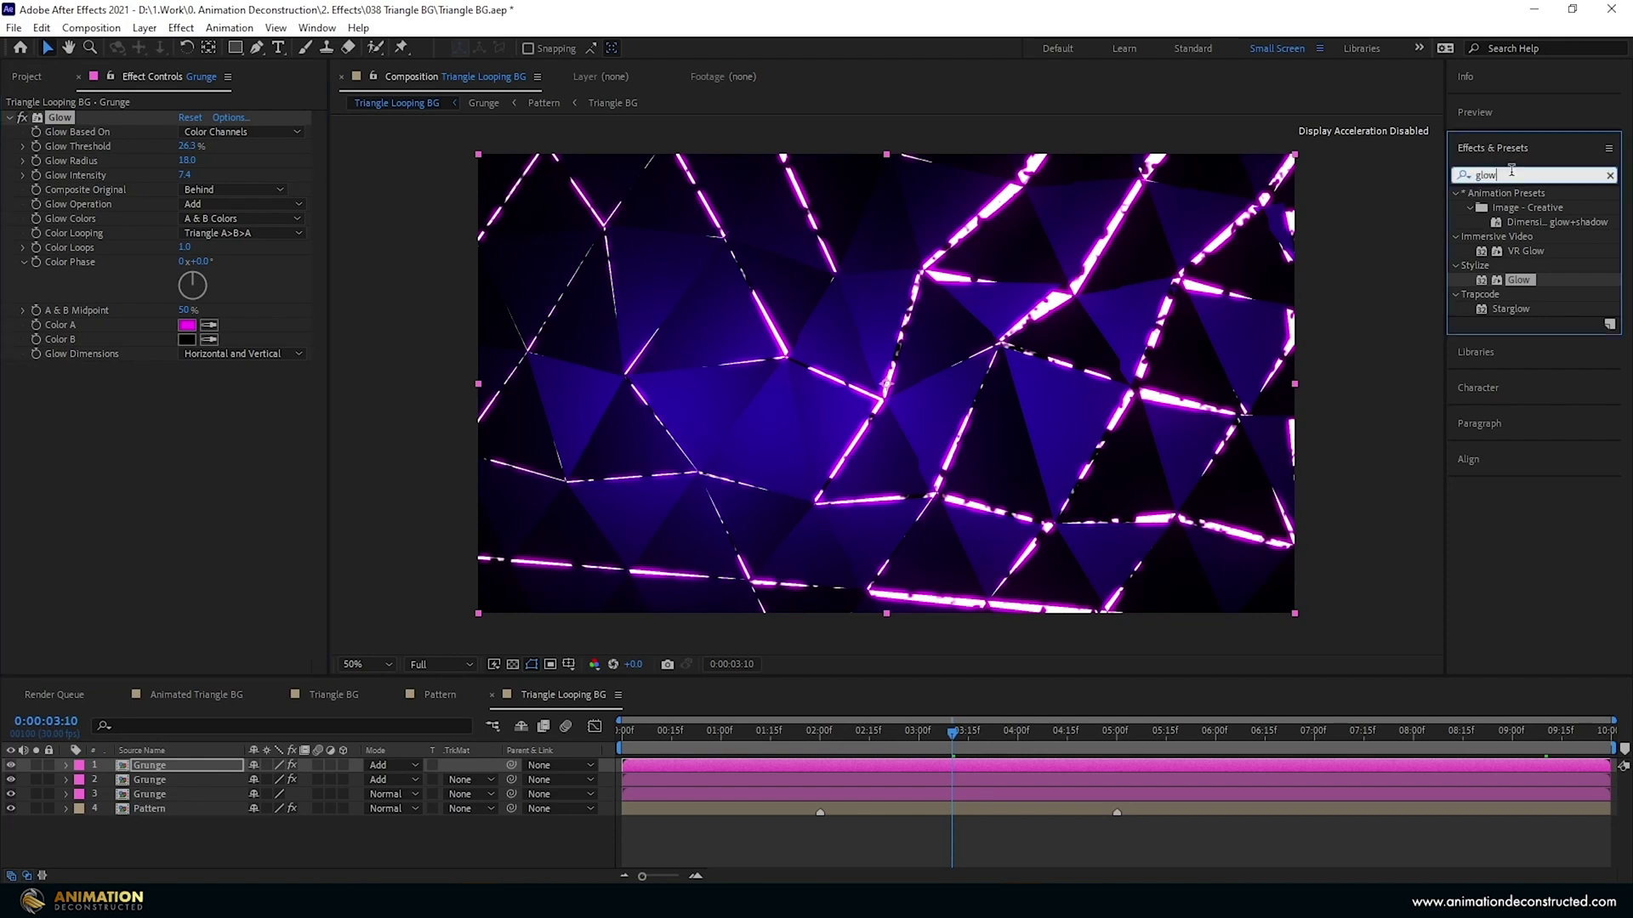
key(BackSpace)
key(BackSpace)
key(BackSpace)
key(BackSpace)
text(c)
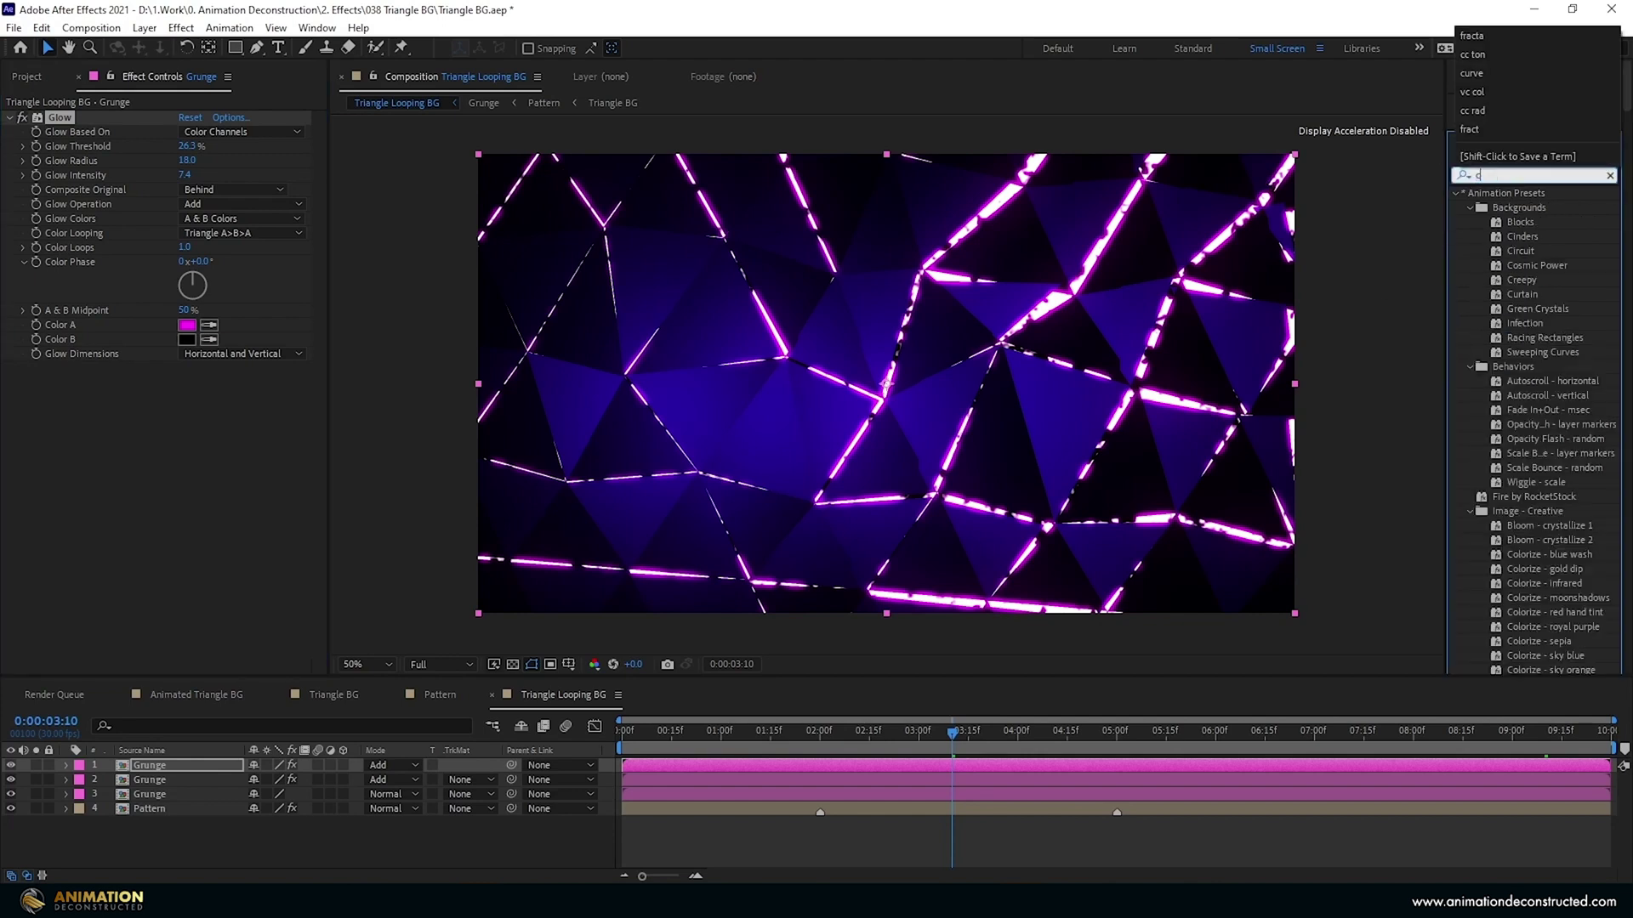
text(c rad)
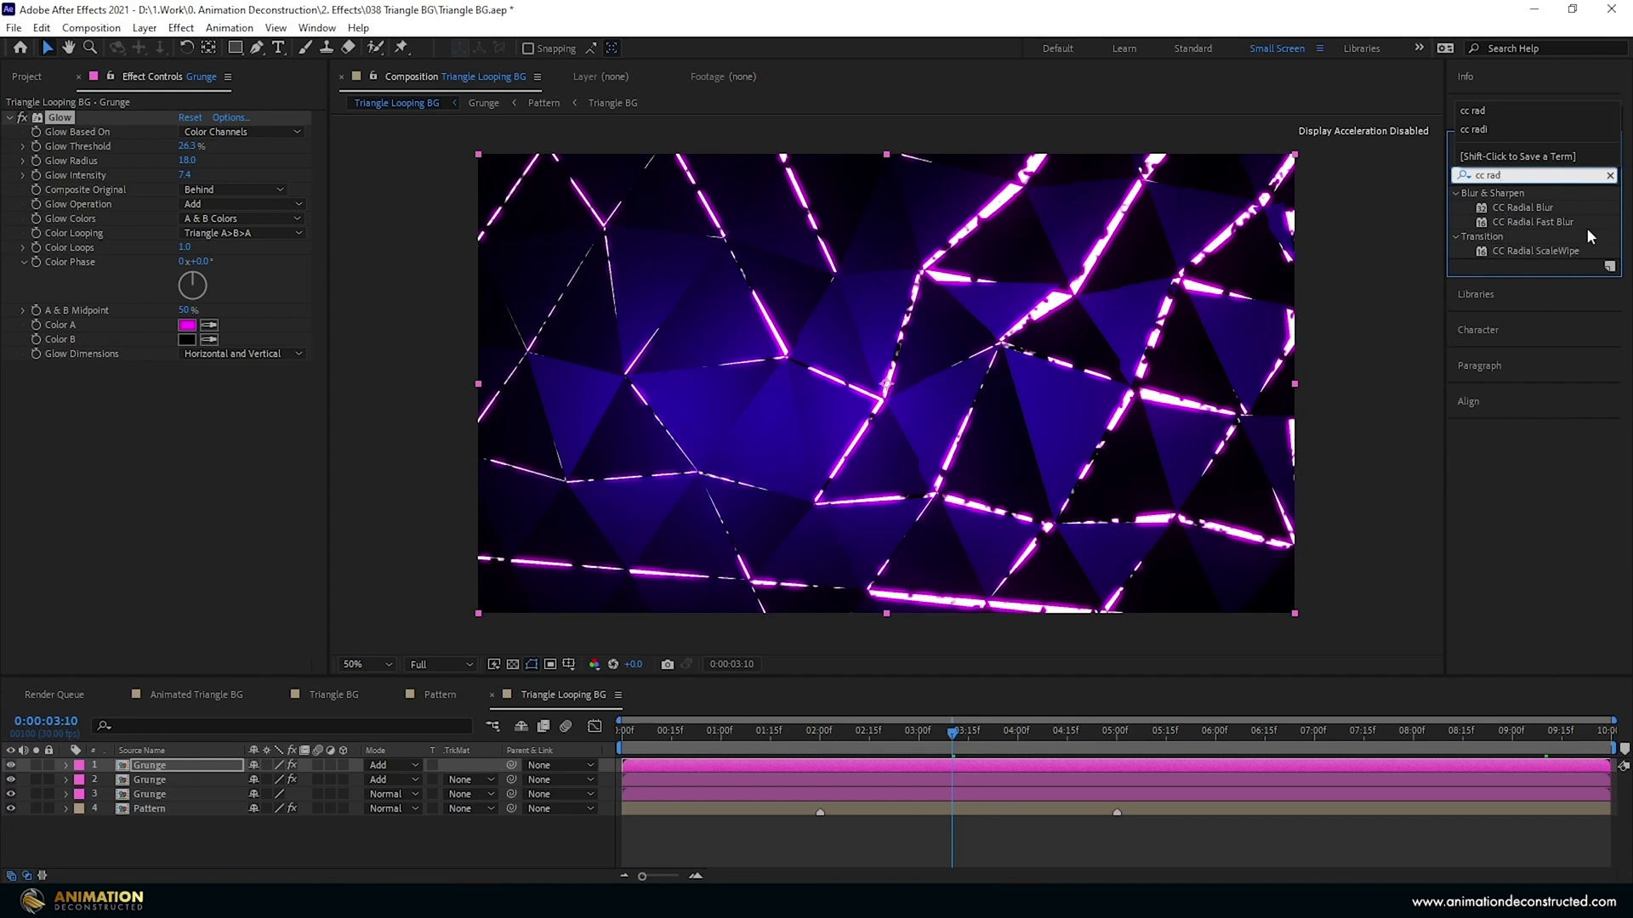
drag(1523, 207, 314, 415)
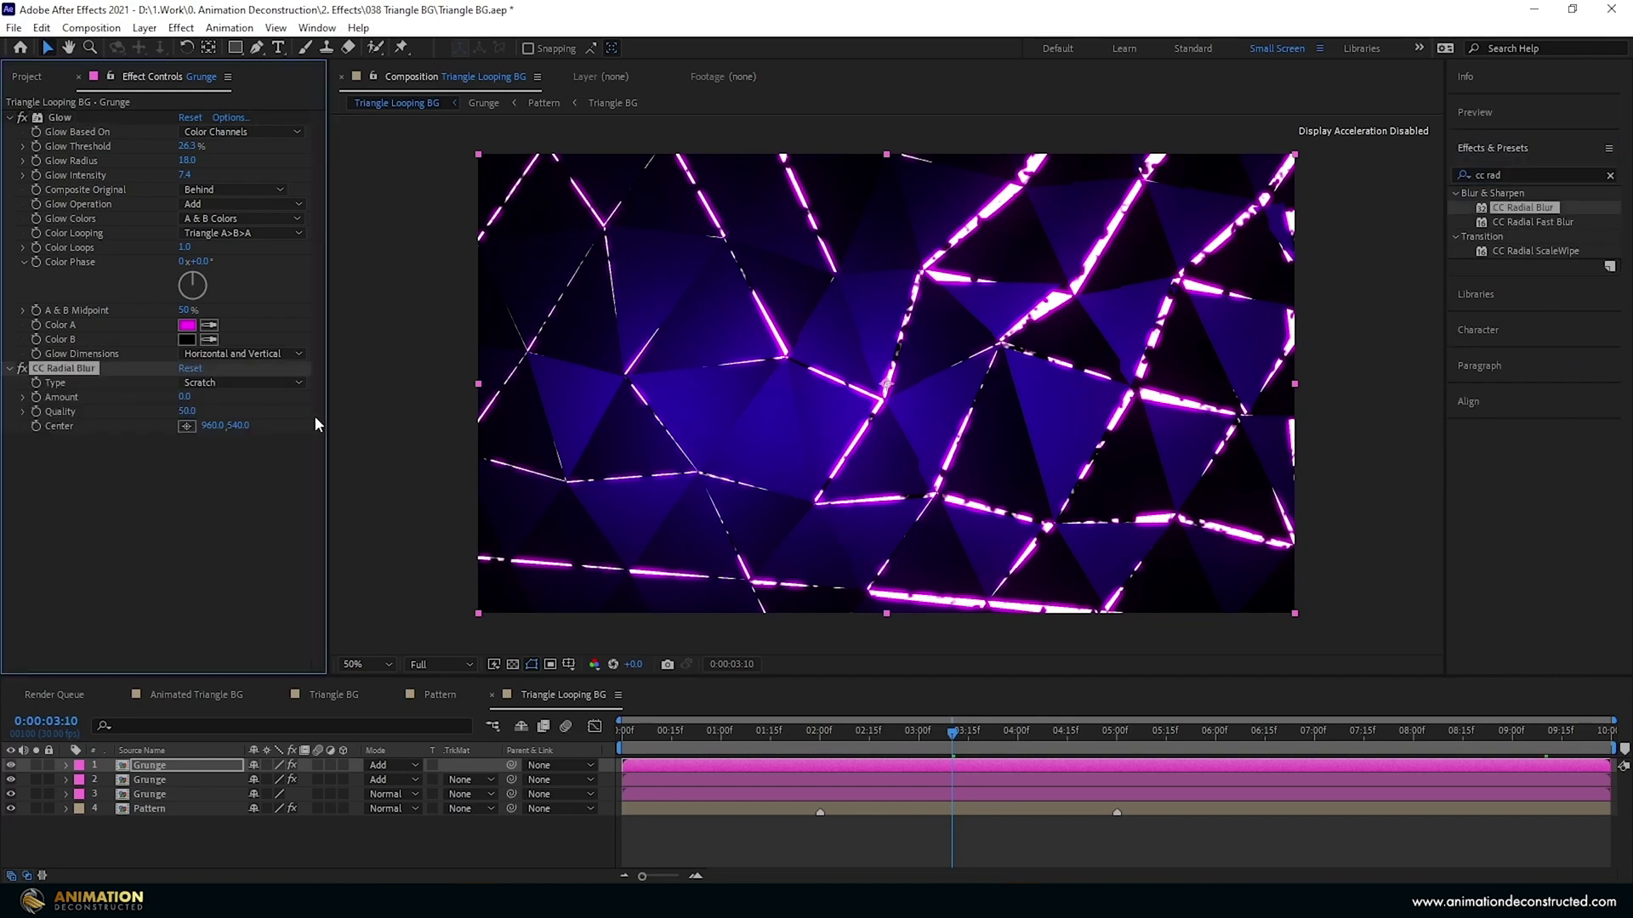
Set CC Radial Blur to Fading Zoom with an amount of 250 and its center at about 662, 522.
click(187, 426)
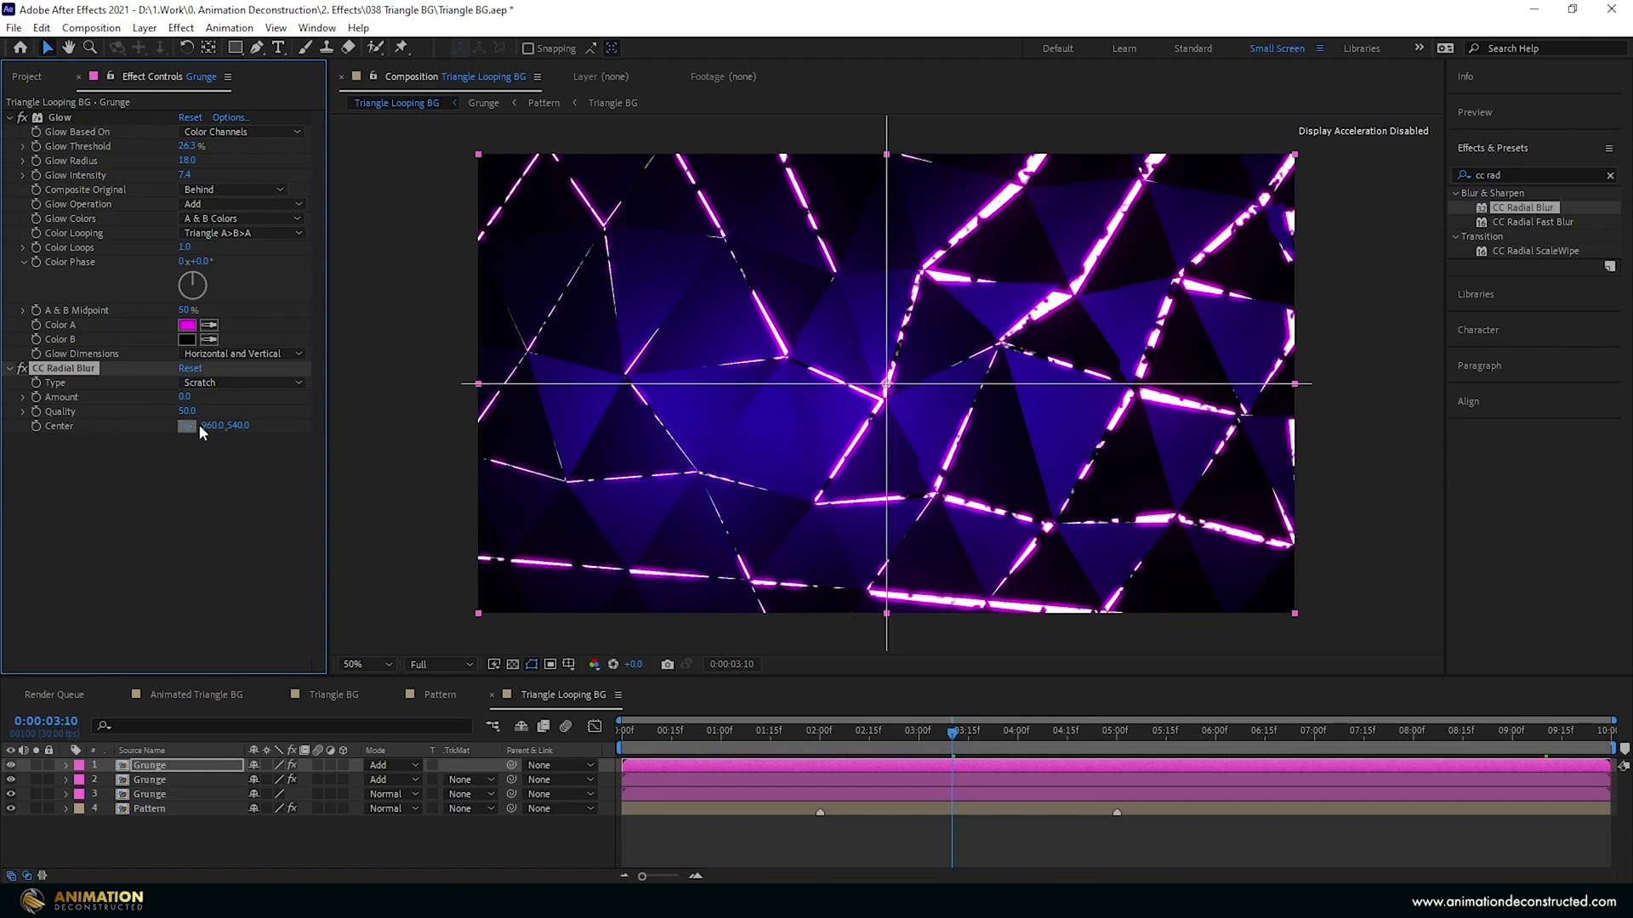
click(784, 382)
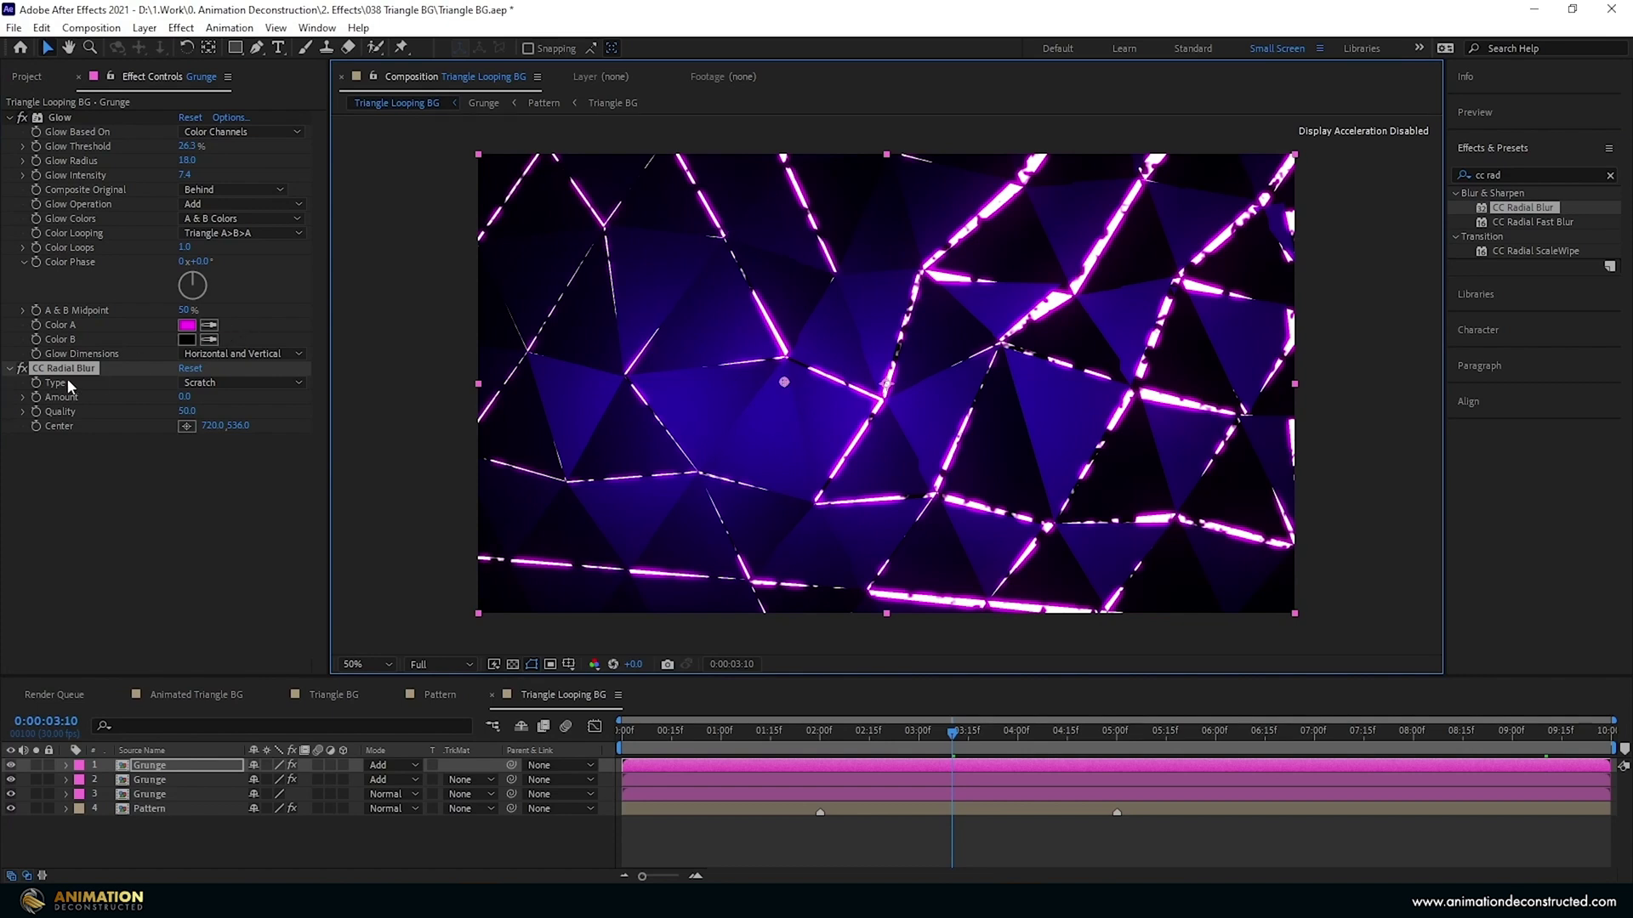
click(243, 383)
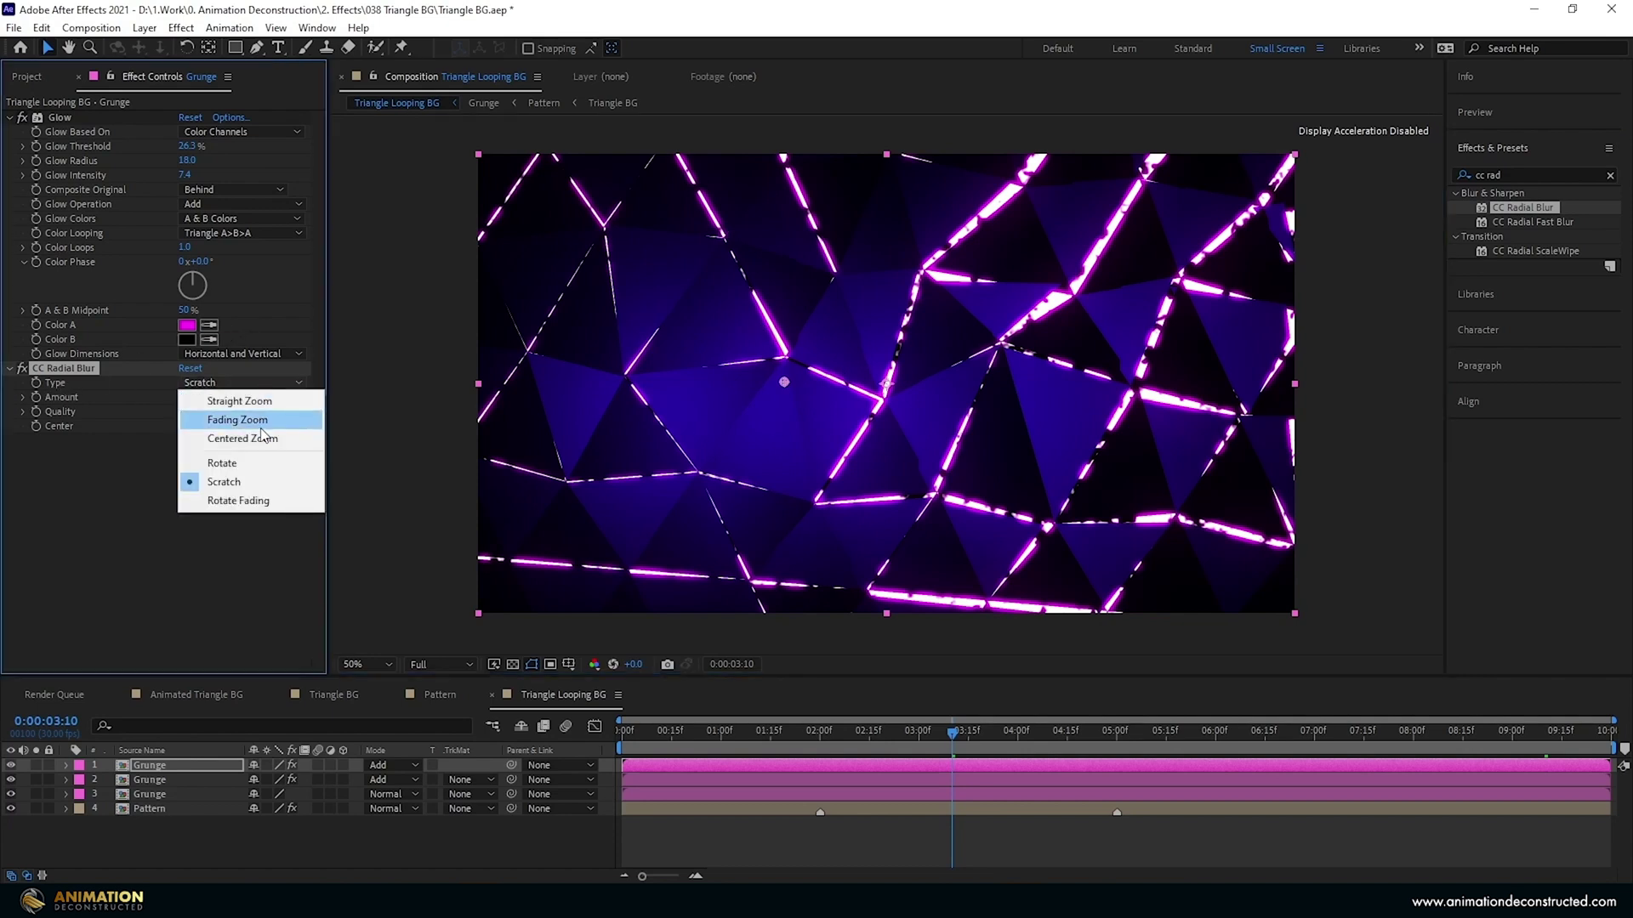
click(261, 423)
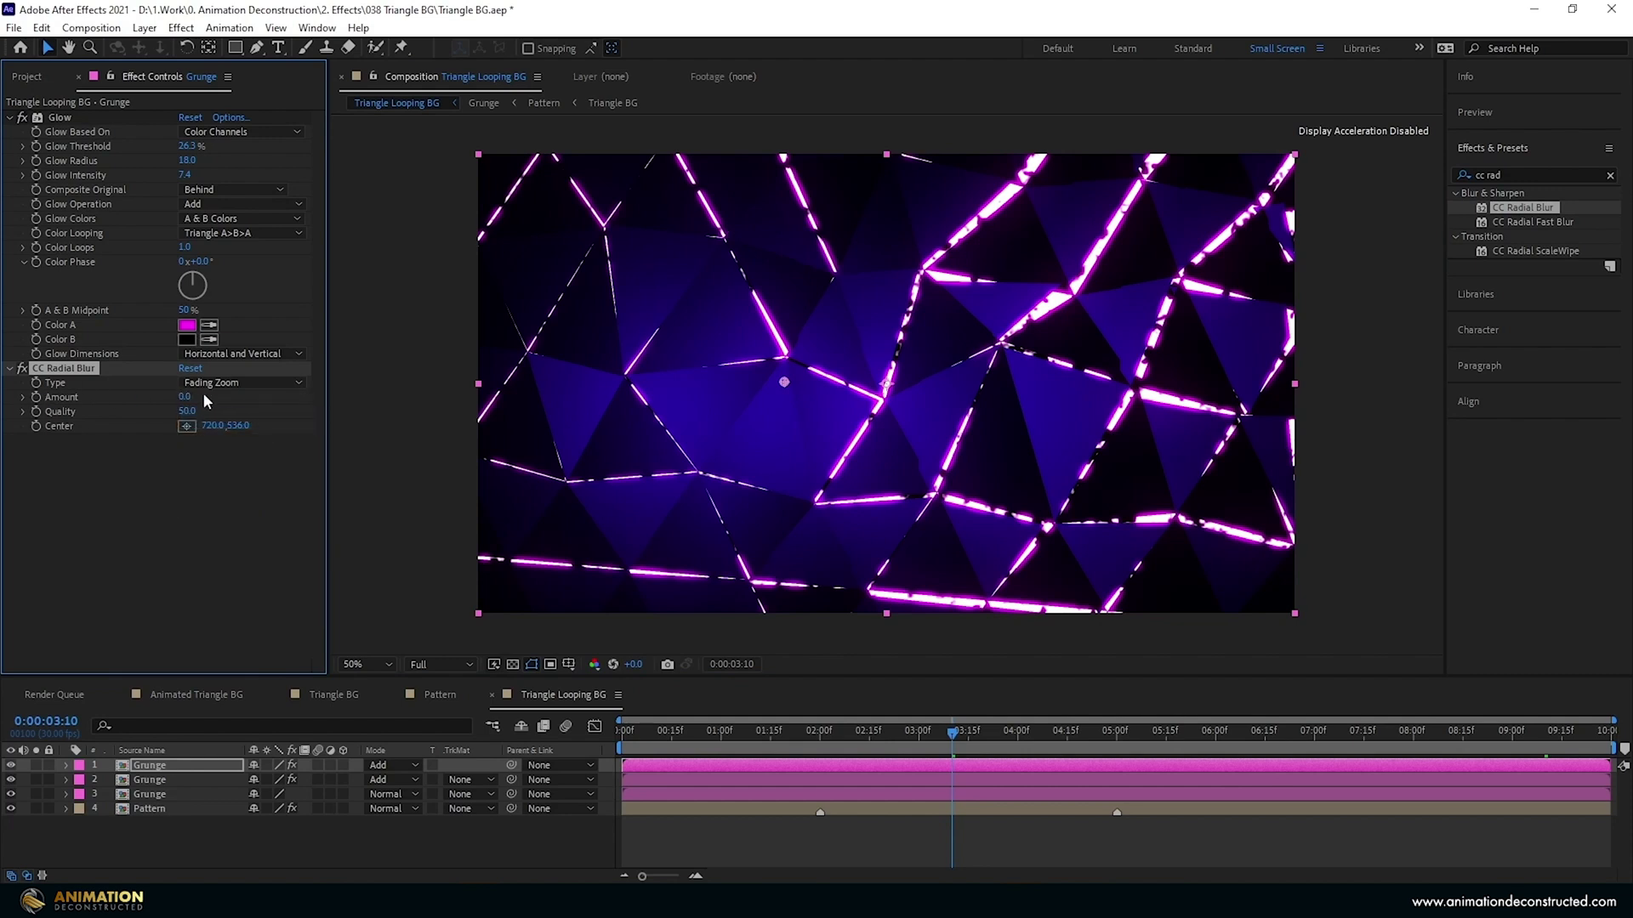
drag(187, 398, 451, 401)
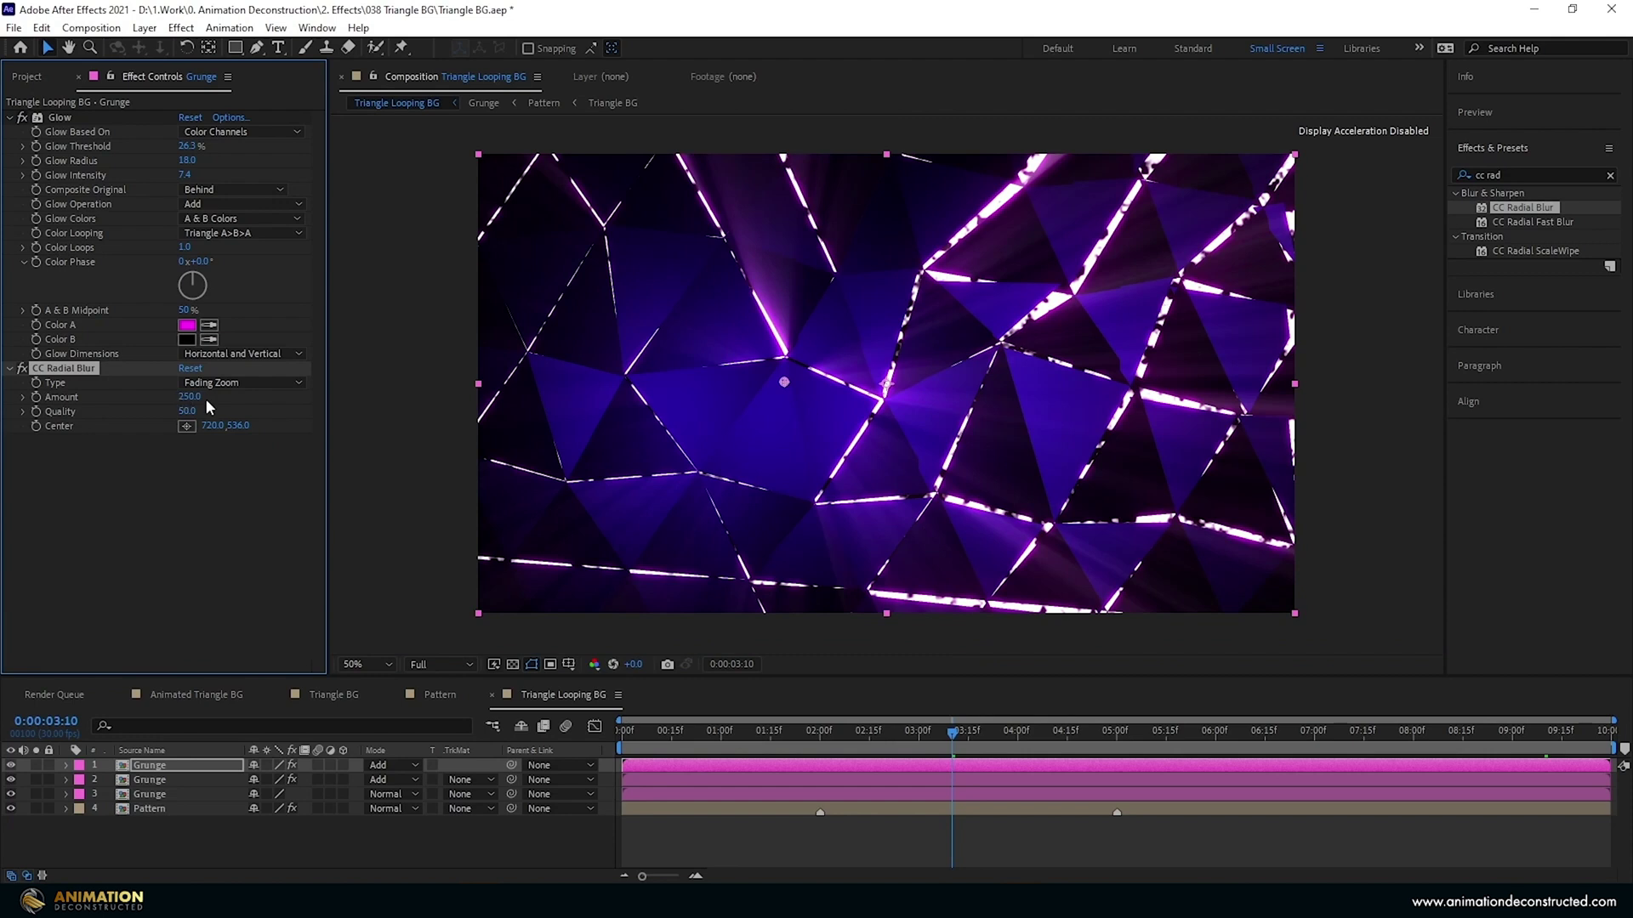
drag(784, 381, 761, 376)
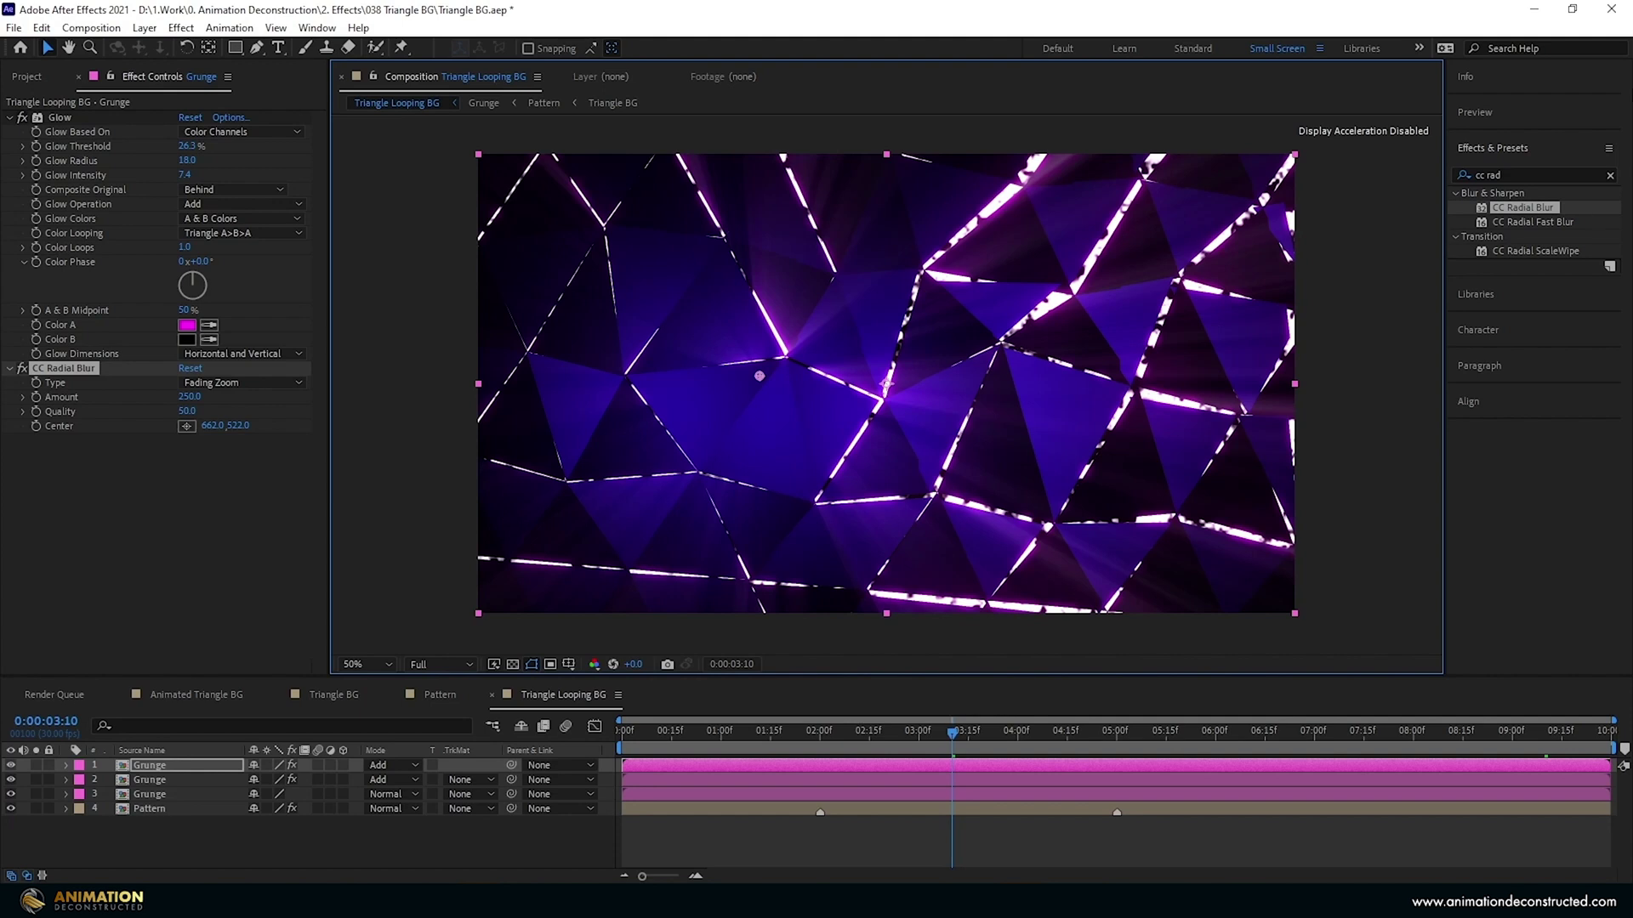
Apply the Levels effect to the topmost Grunge layer and switch its channel to Alpha.
click(1580, 172)
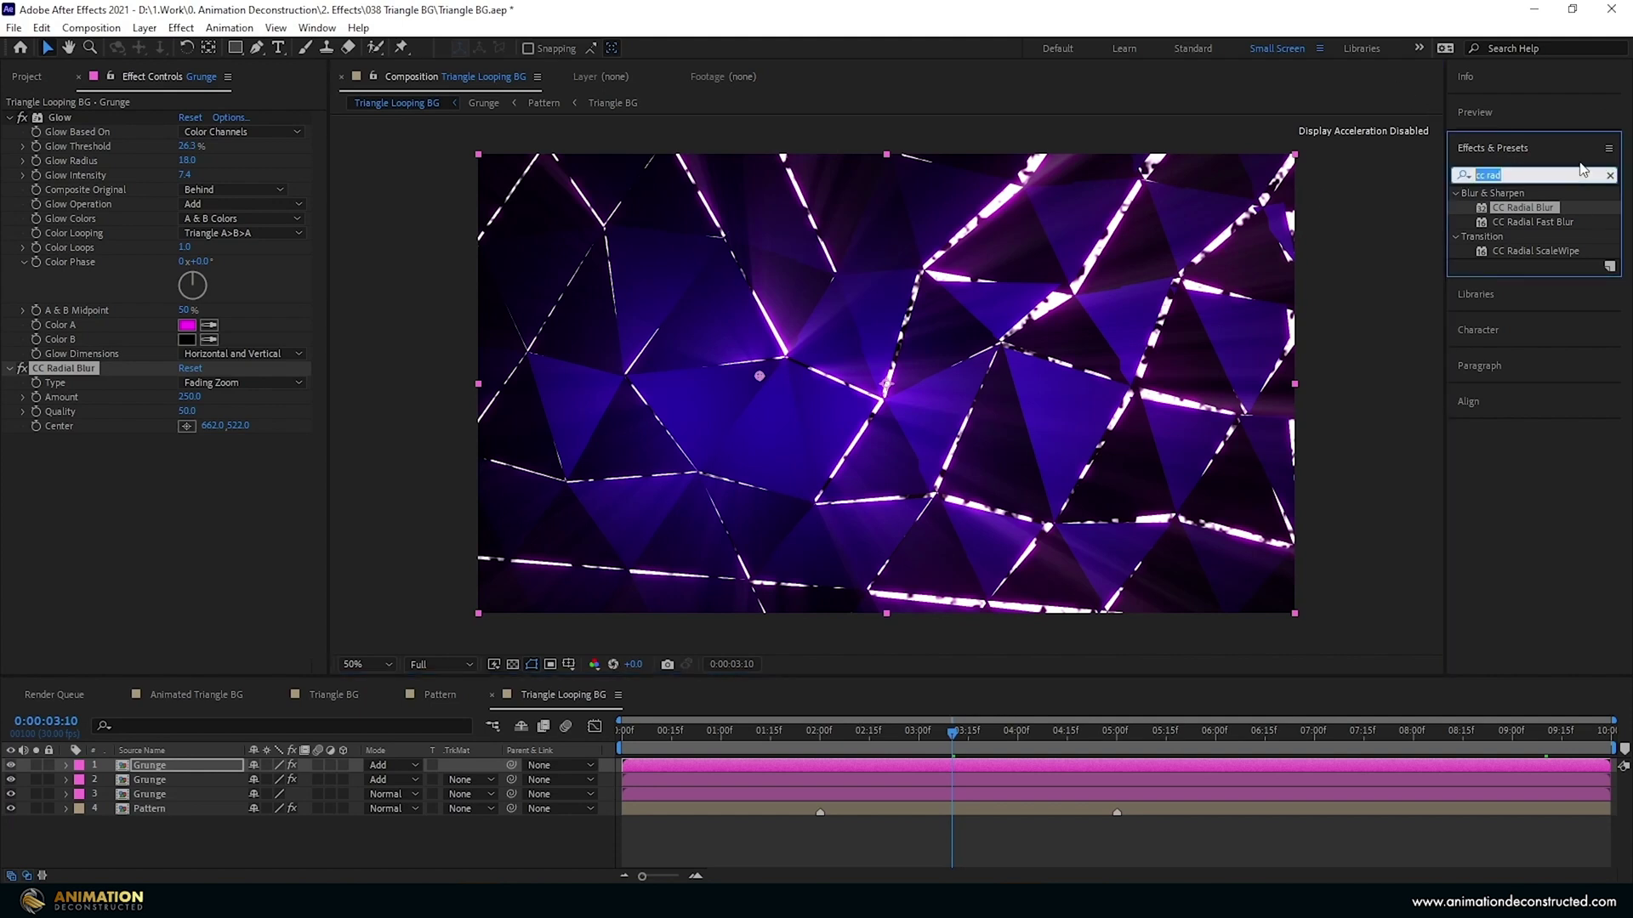
text(leve)
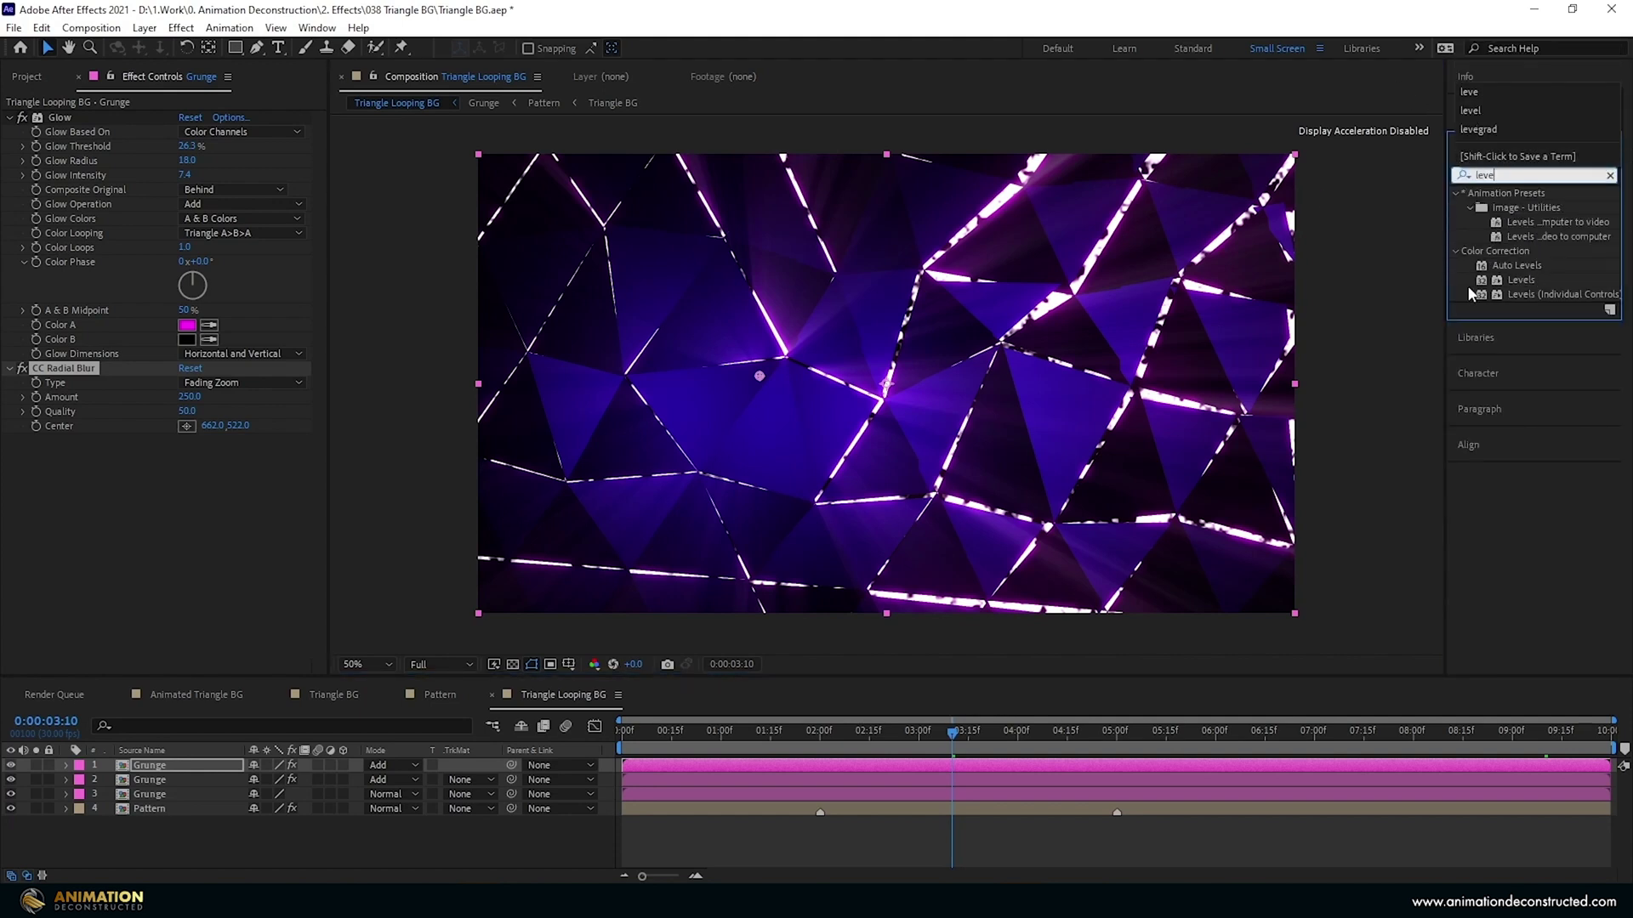
double_click(1527, 284)
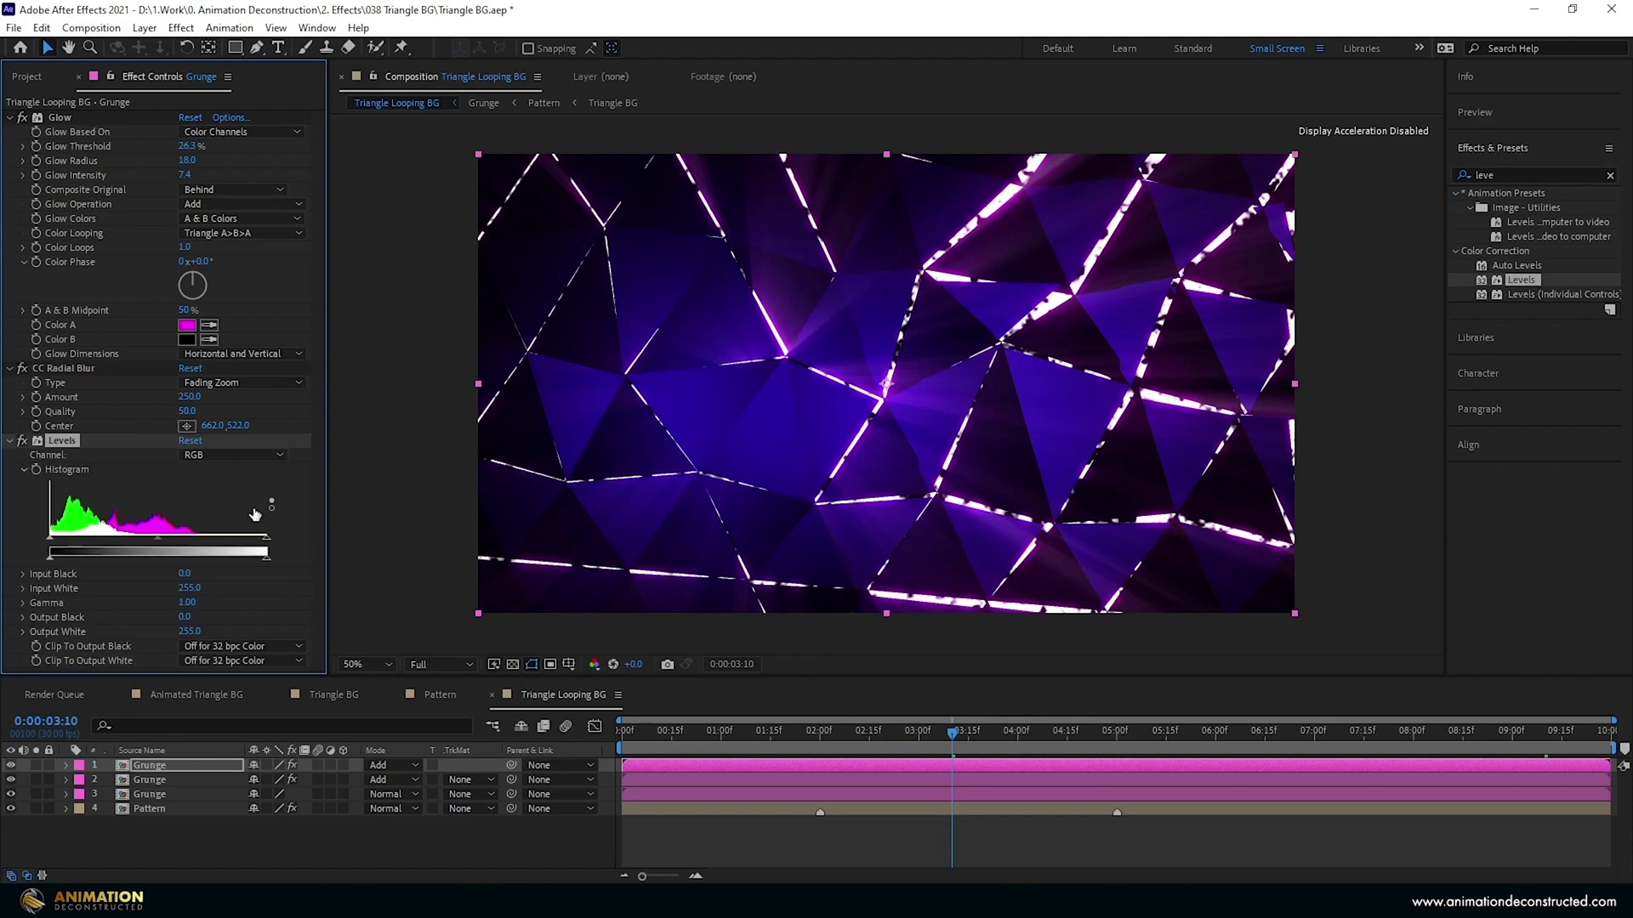
click(208, 457)
click(220, 548)
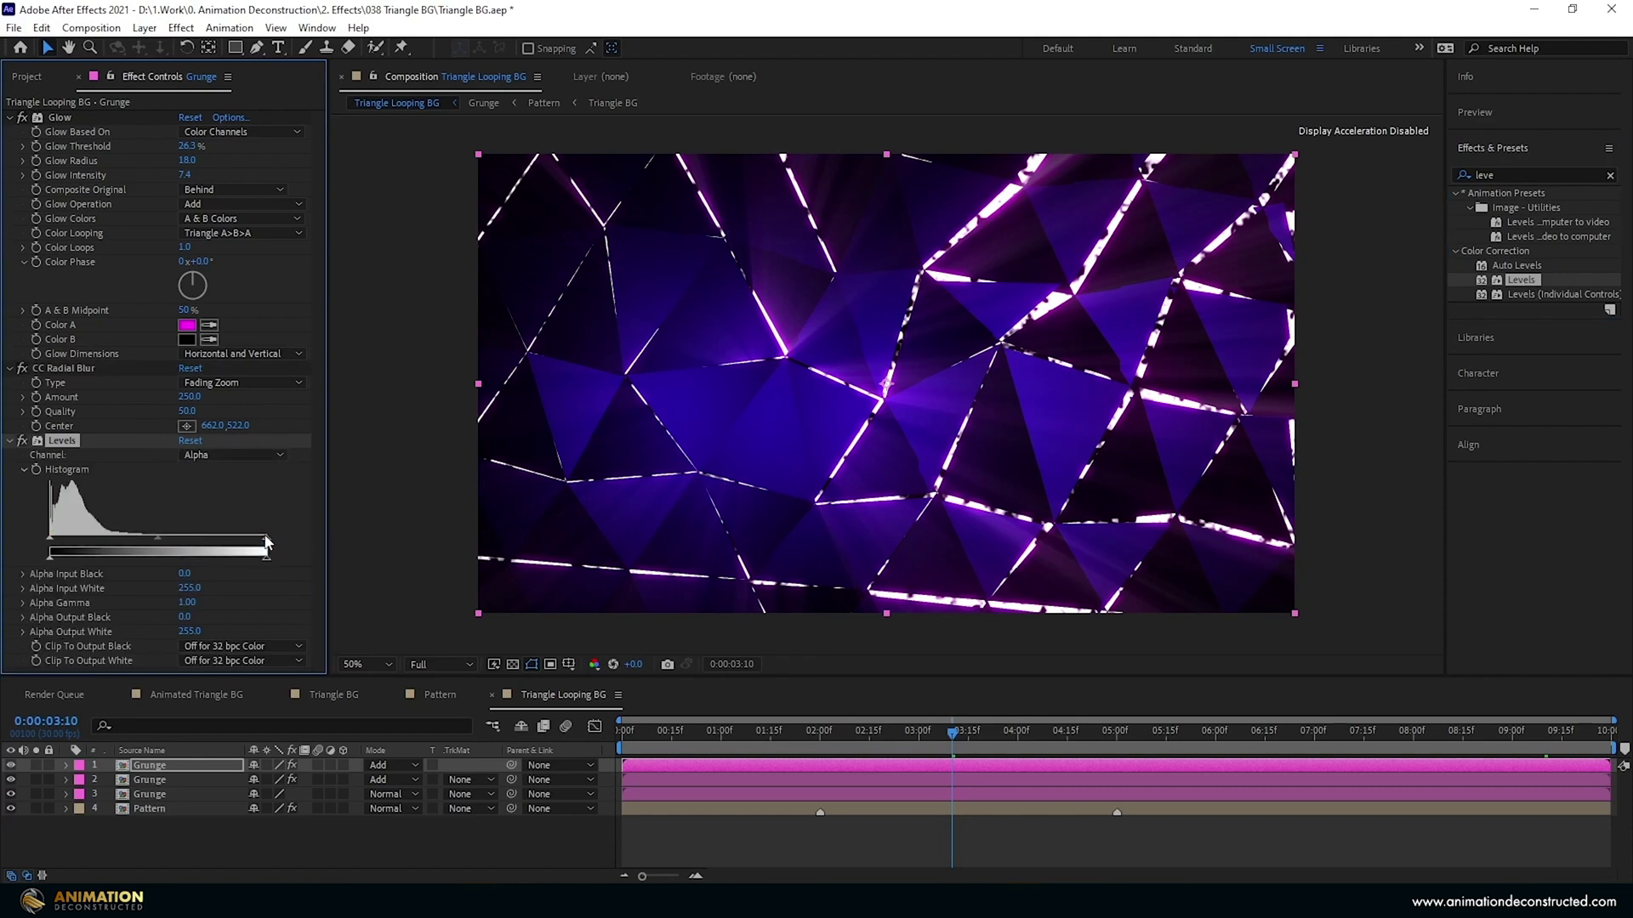
Set the Levels effect's Alpha Input White to 128 and Alpha Gamma to 0.98, and collapse its settings.
drag(267, 539, 159, 541)
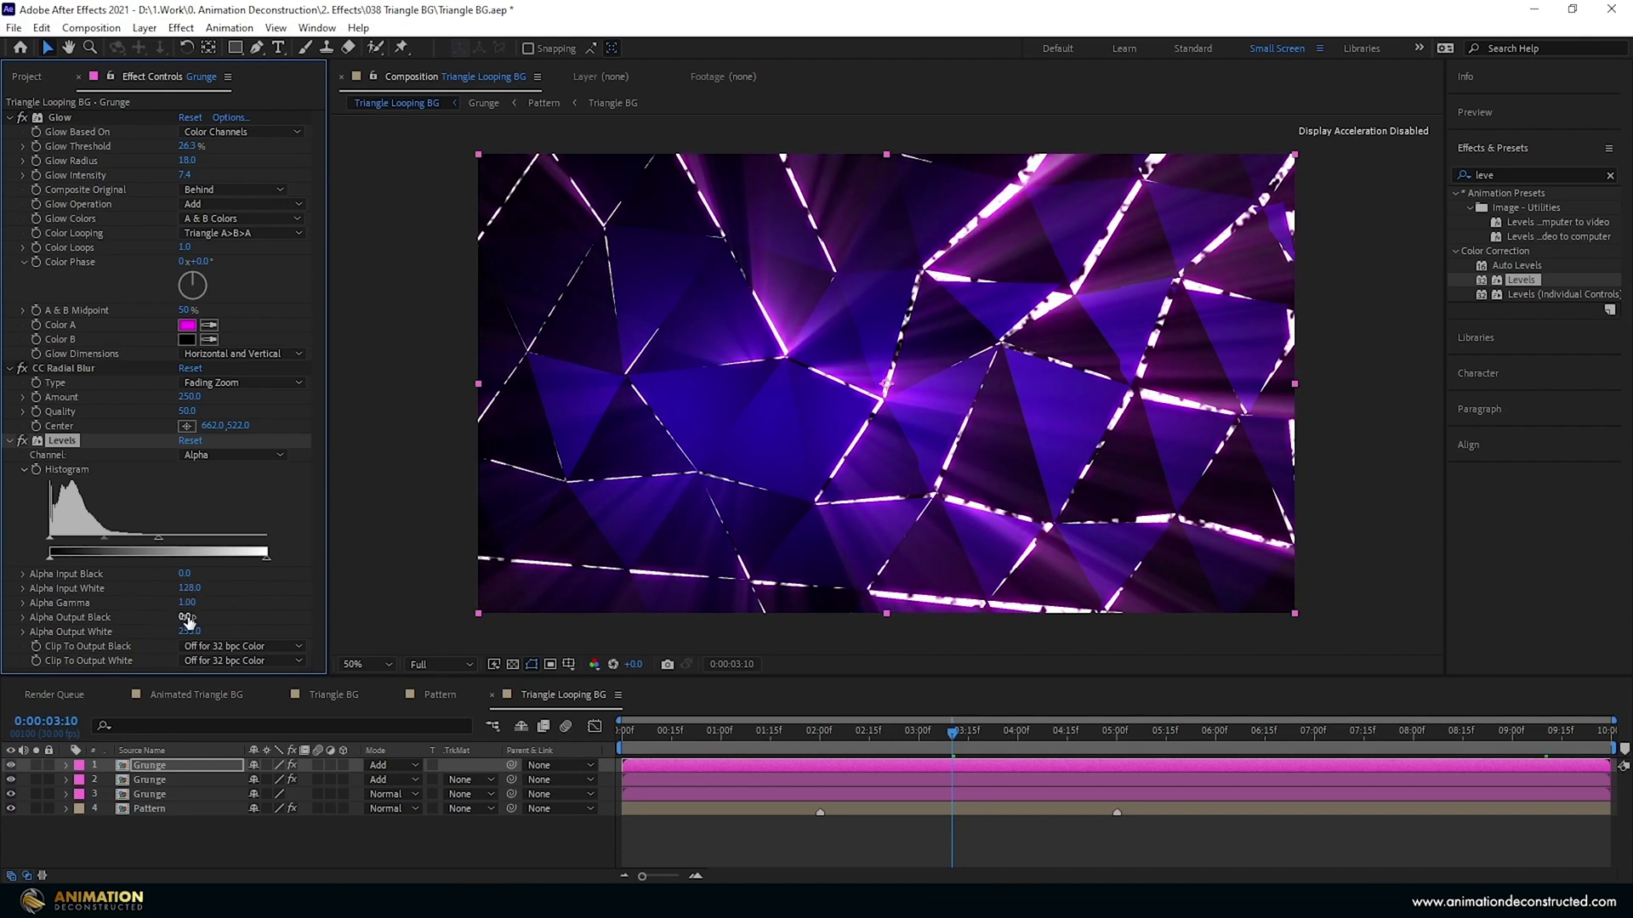
drag(109, 544, 105, 545)
click(194, 603)
text(0.98)
key(Return)
click(9, 441)
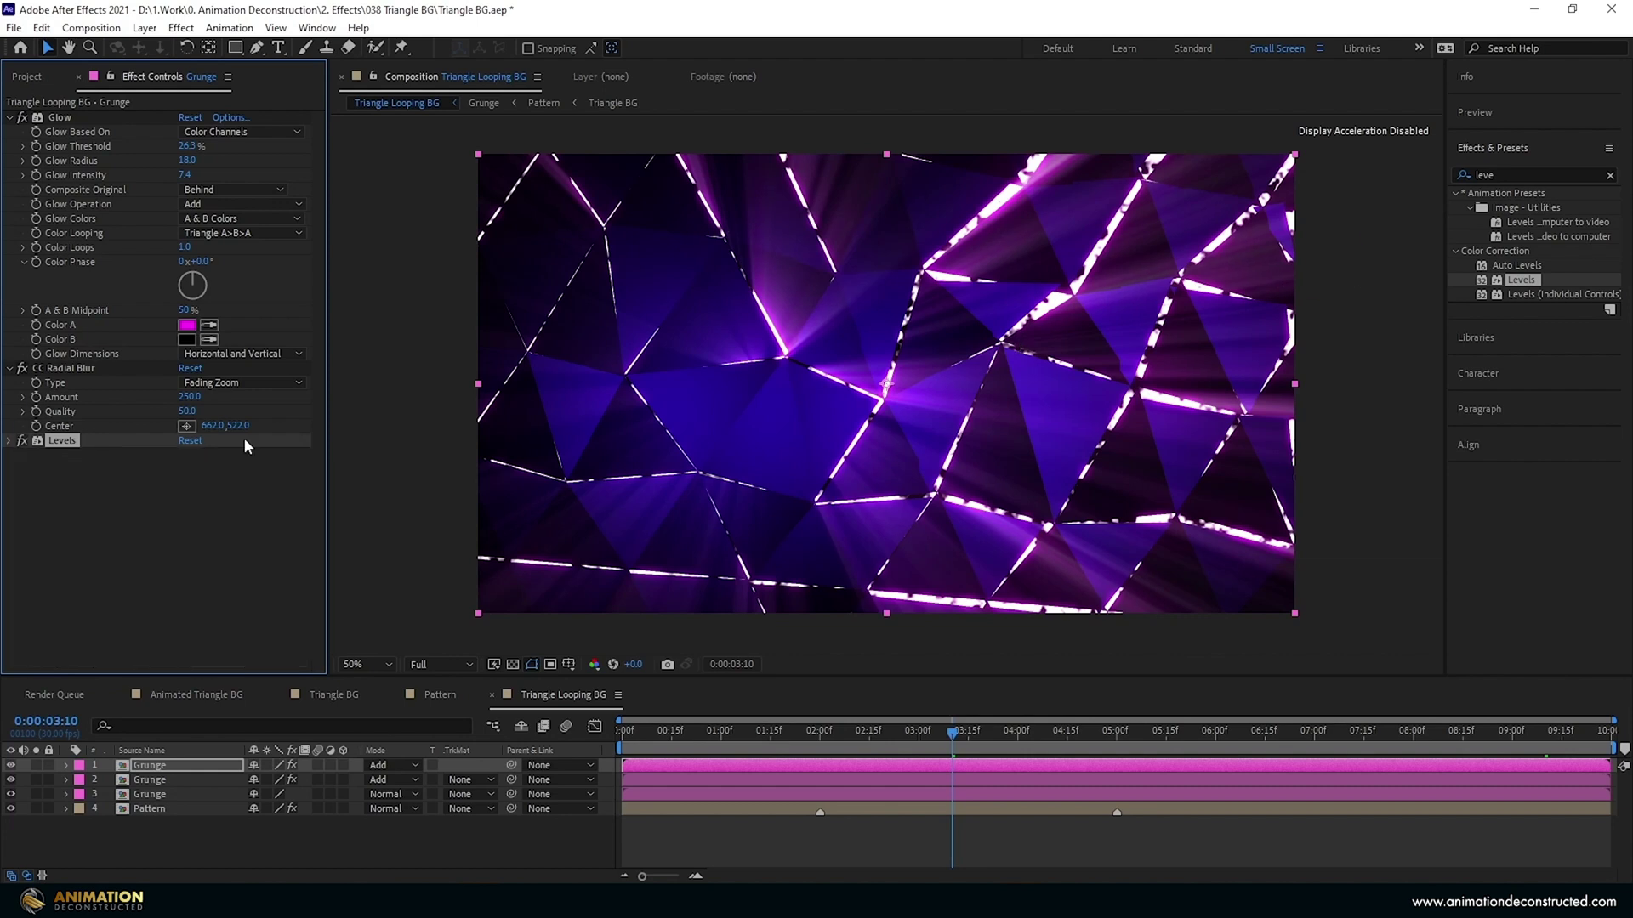
Apply Gaussian Blur to the topmost Grunge layer below Levels and set its Blurriness to 35.
click(1509, 182)
key(BackSpace)
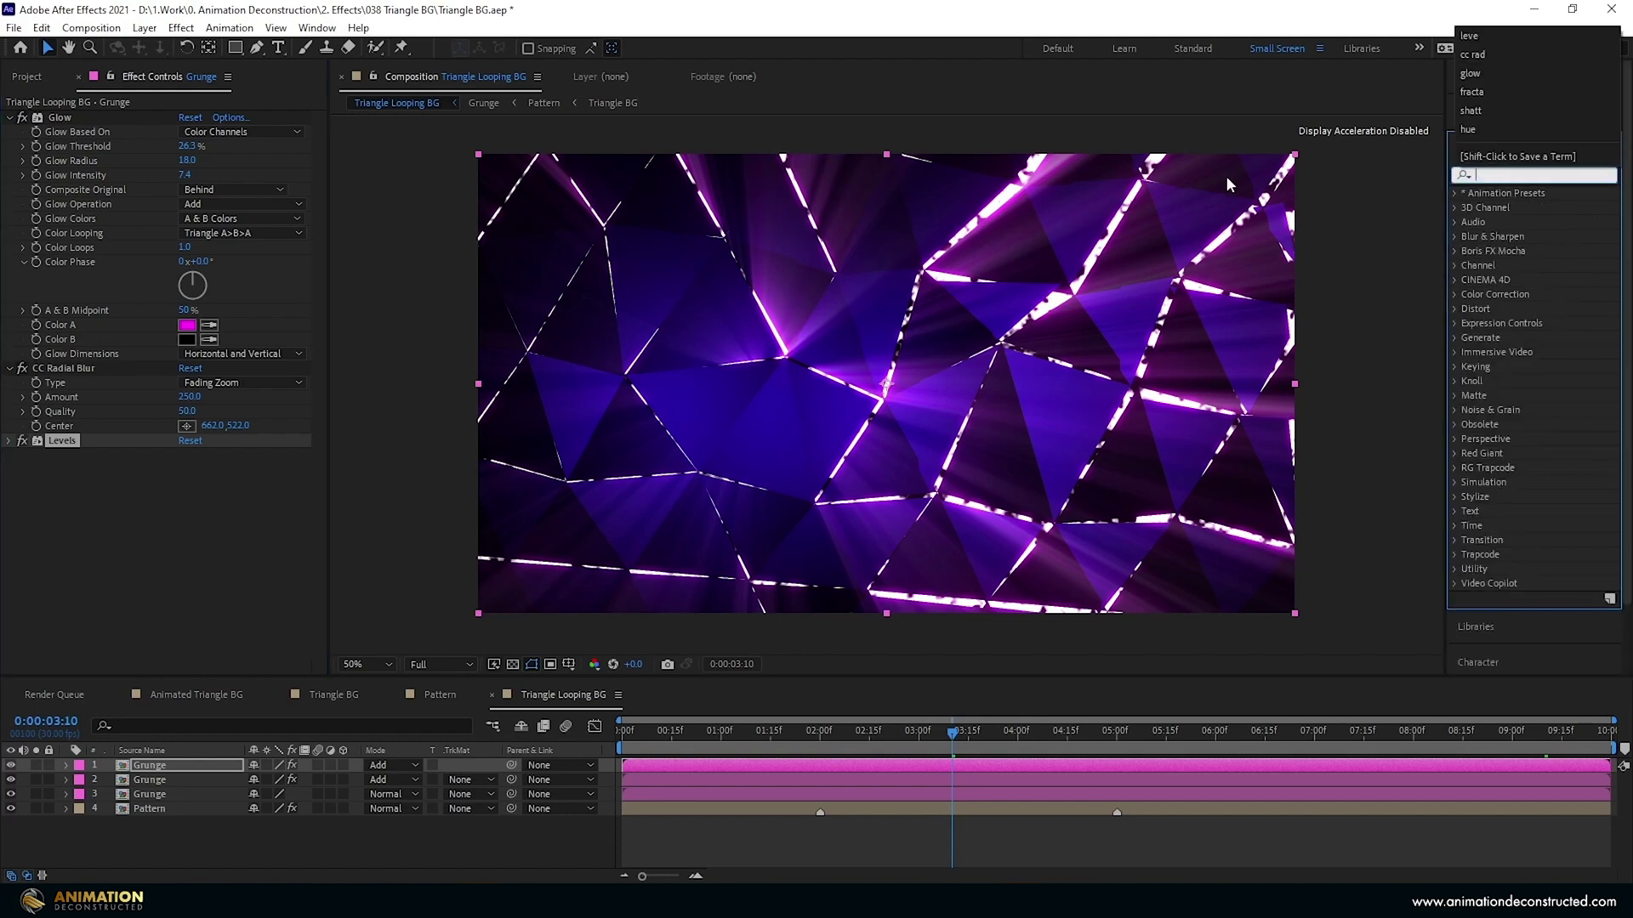
text(gaus)
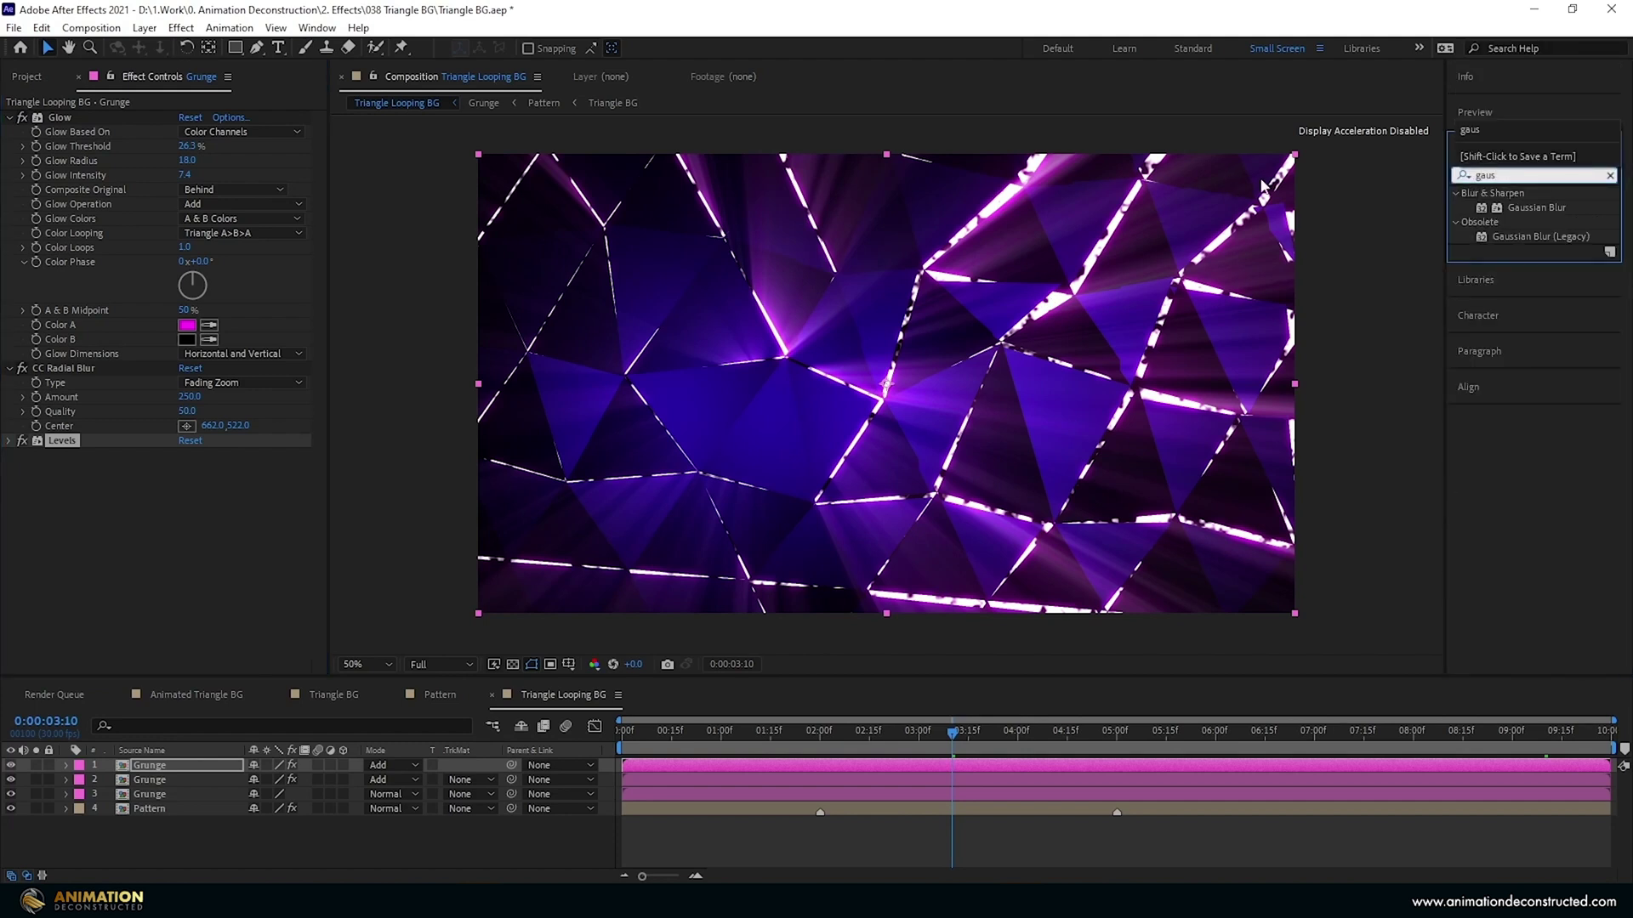
double_click(1538, 208)
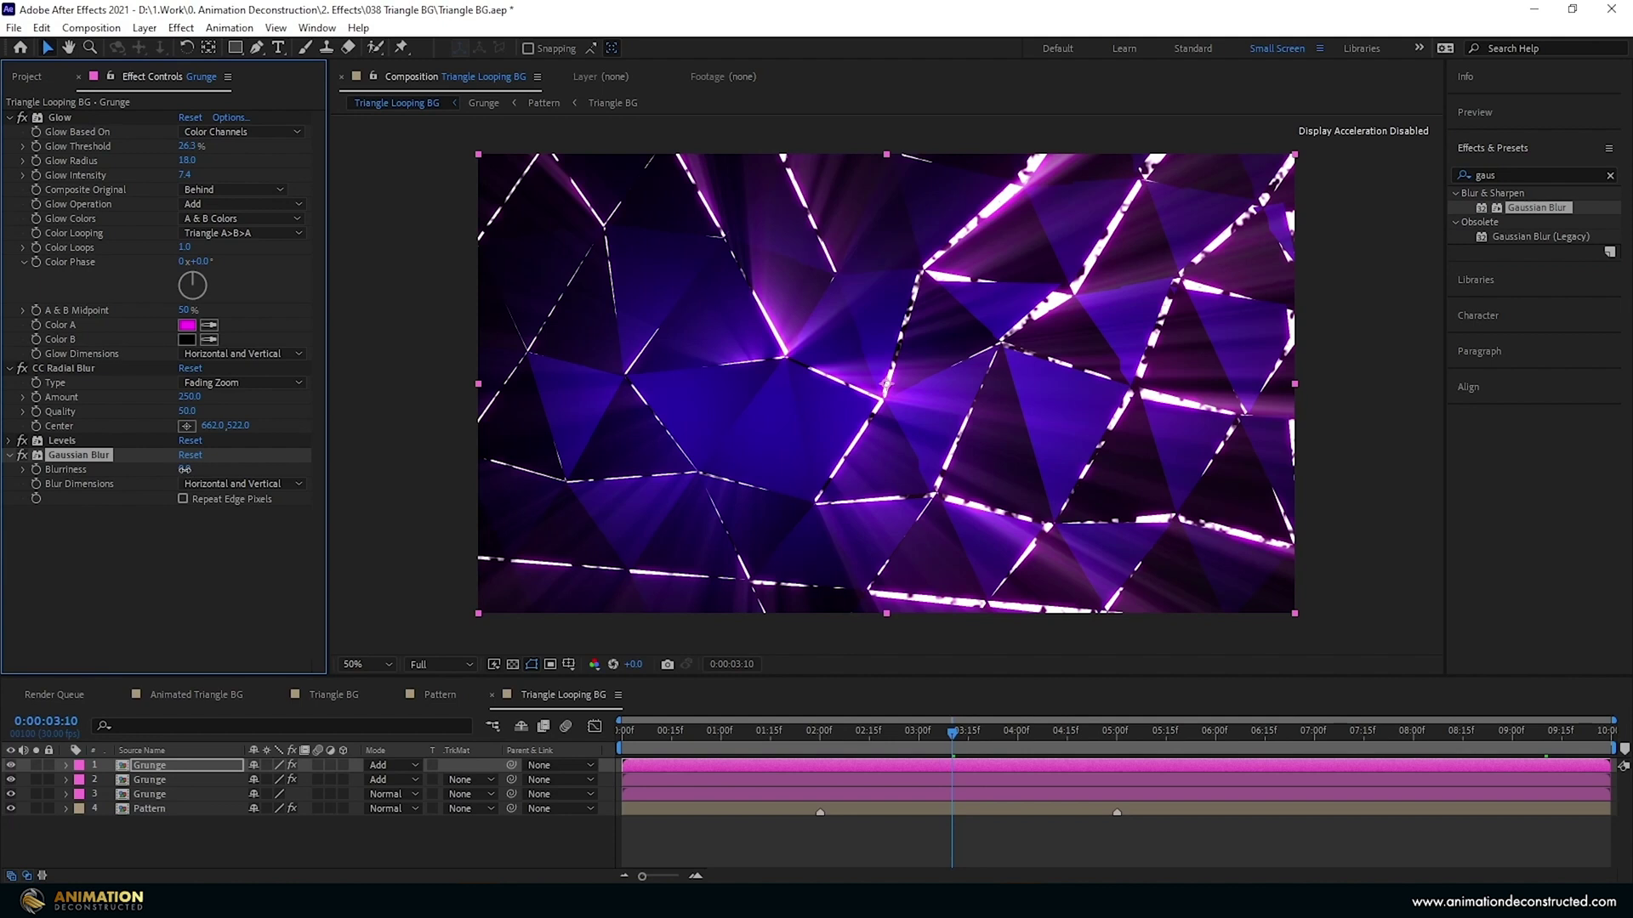
click(184, 470)
text(35)
key(Return)
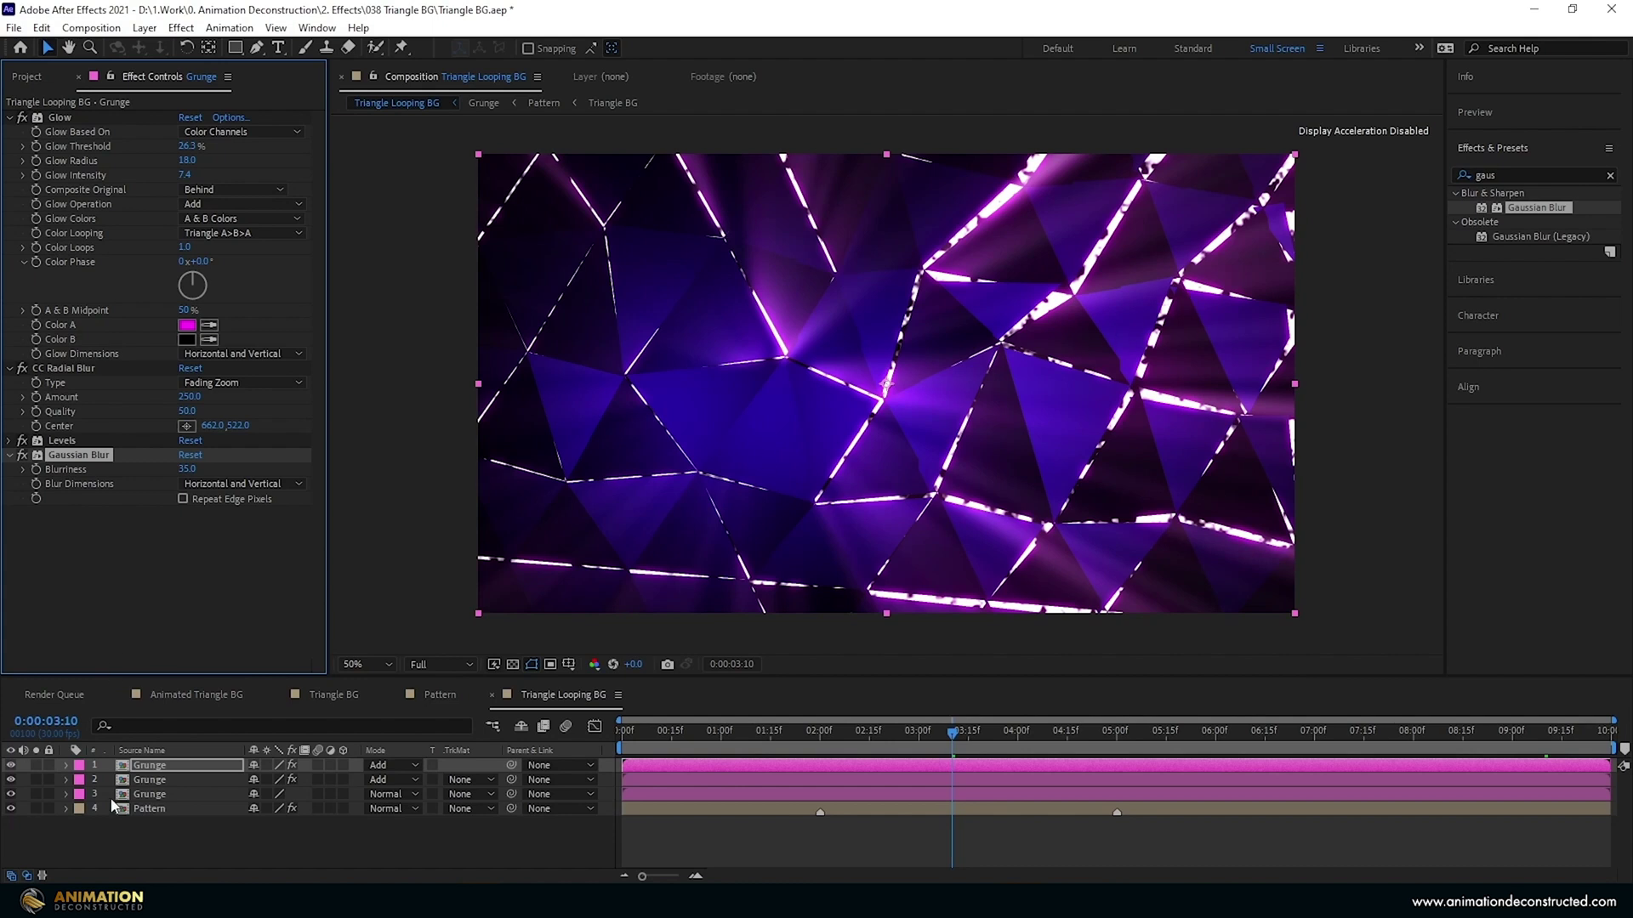
Set the topmost Grunge layer's opacity to 60% and collapse its properties.
click(142, 768)
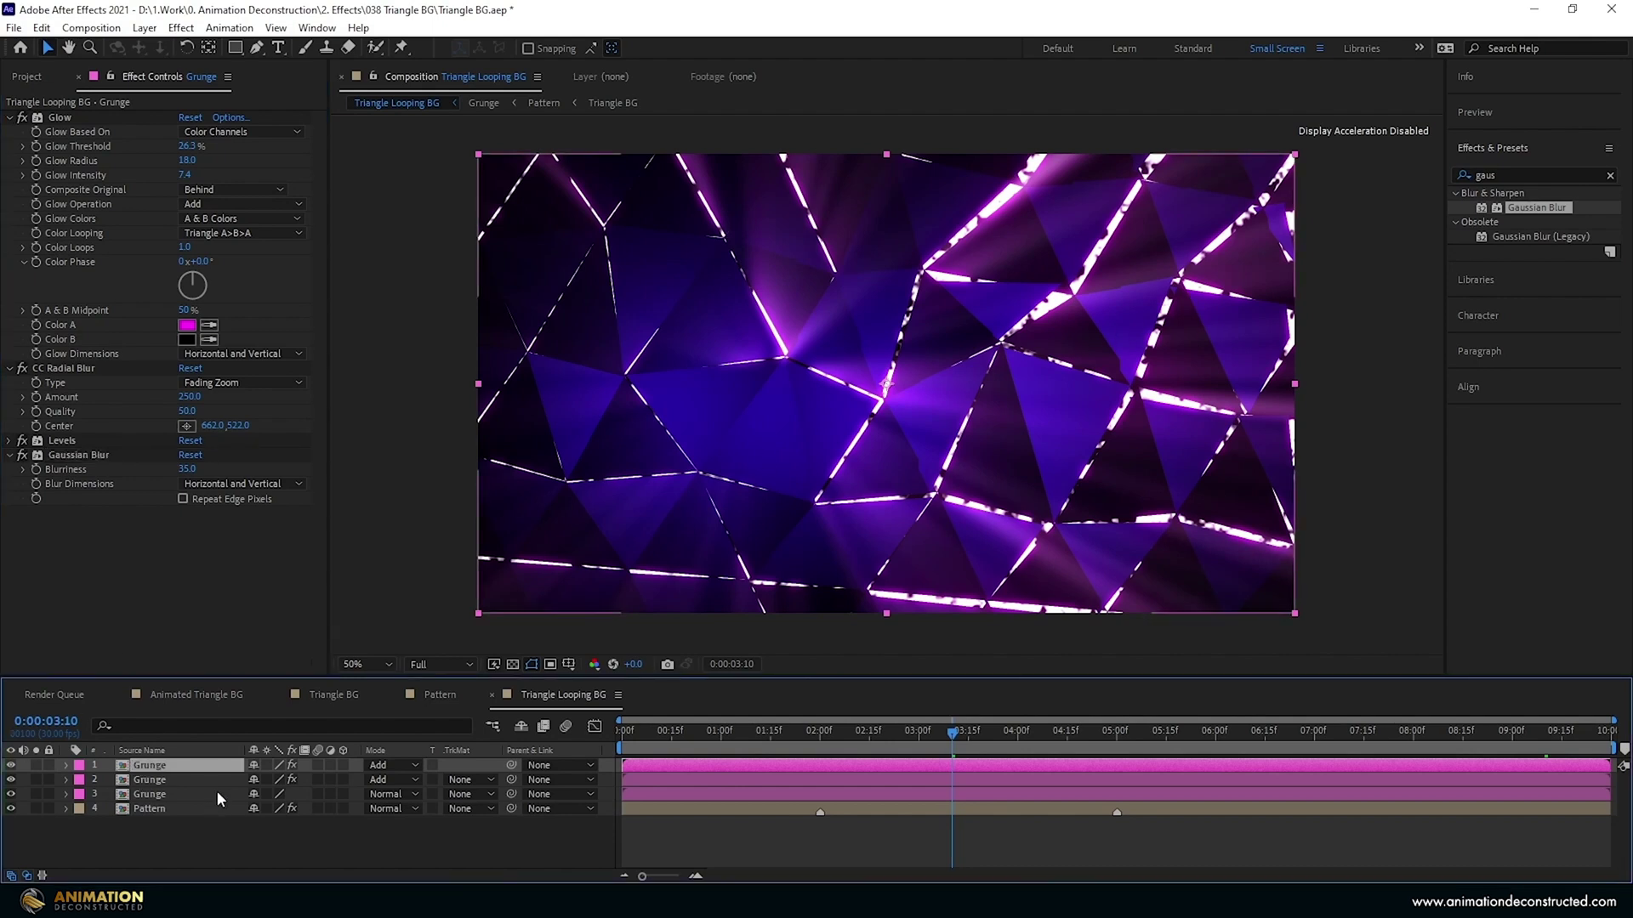
key(t)
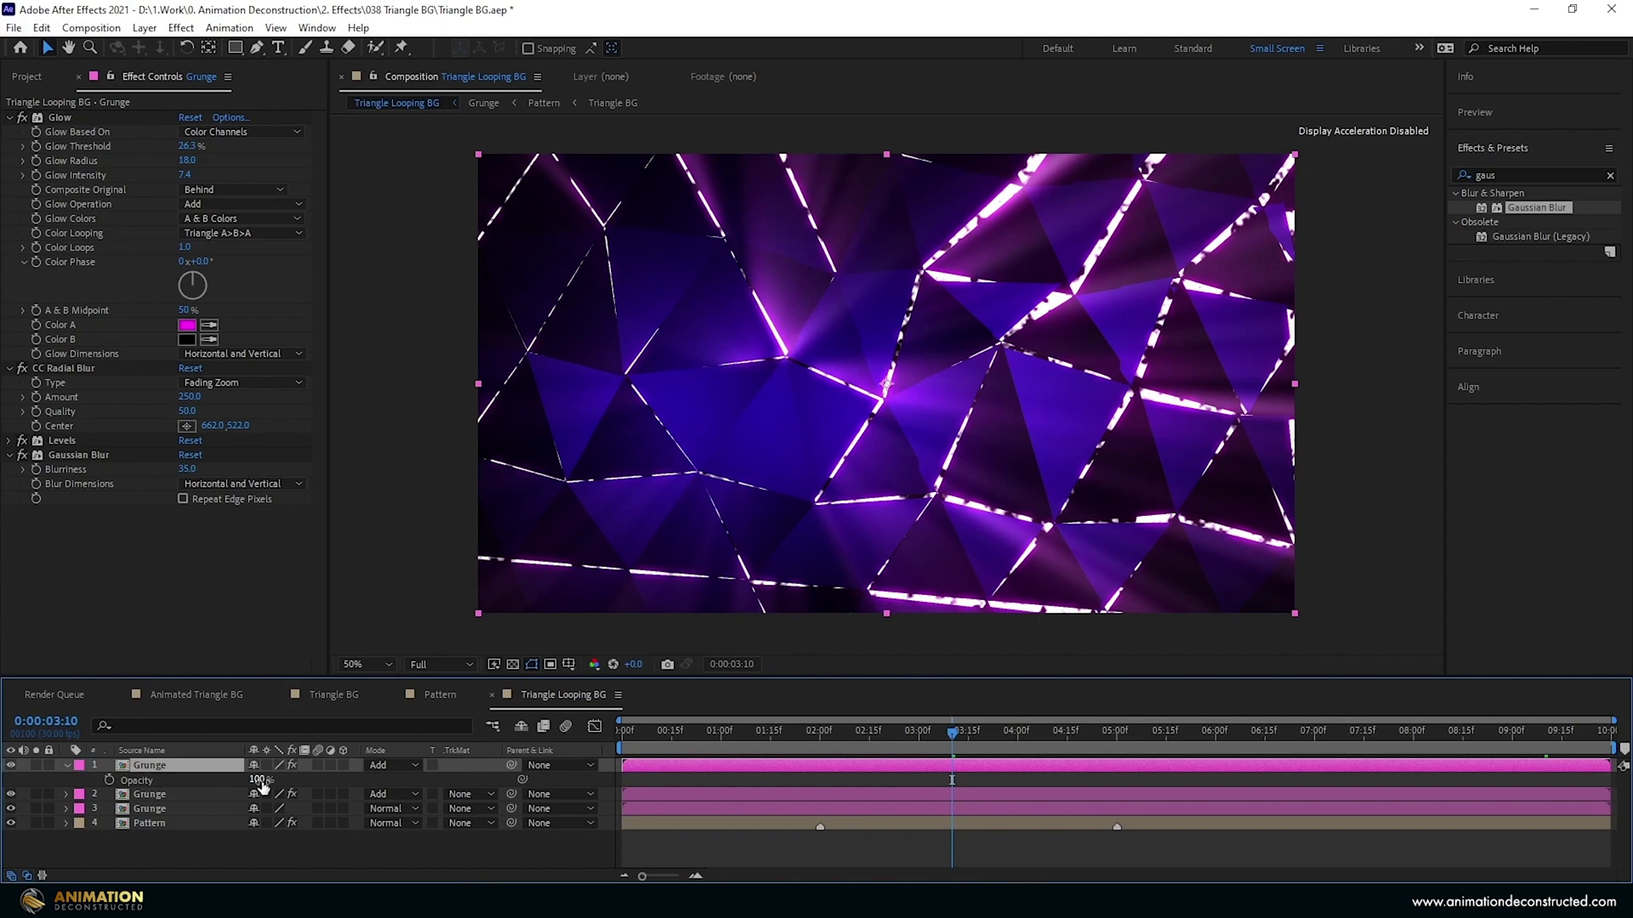
click(258, 780)
text(60)
key(Return)
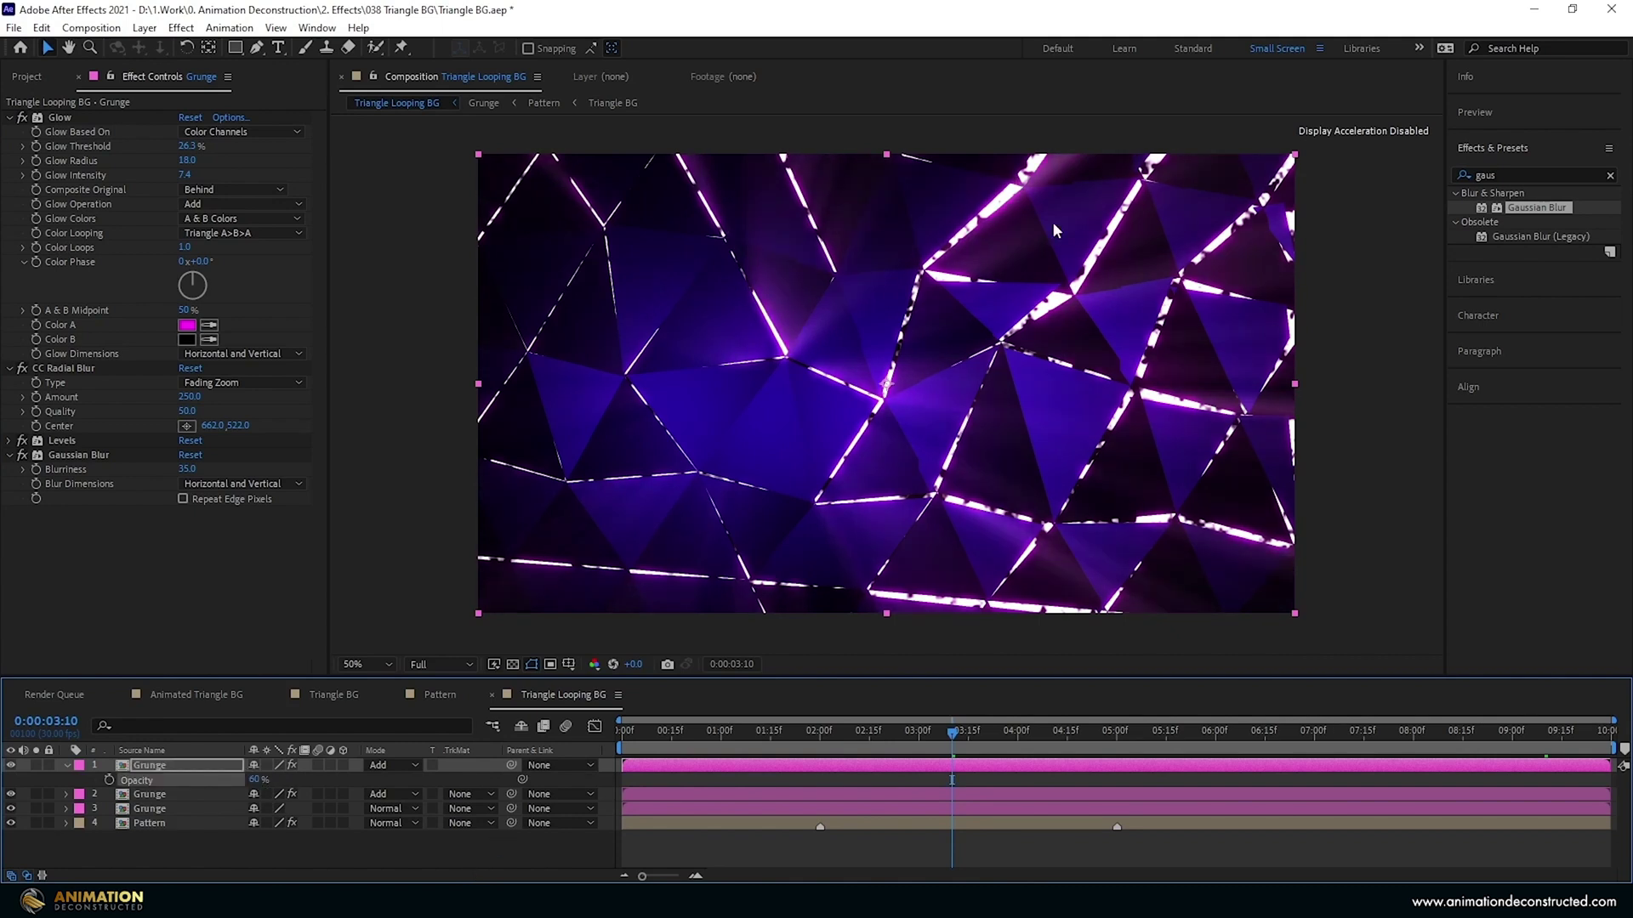
click(68, 765)
Add a new adjustment layer above the Grunge layers and apply the Levels effect to it.
right_click(190, 829)
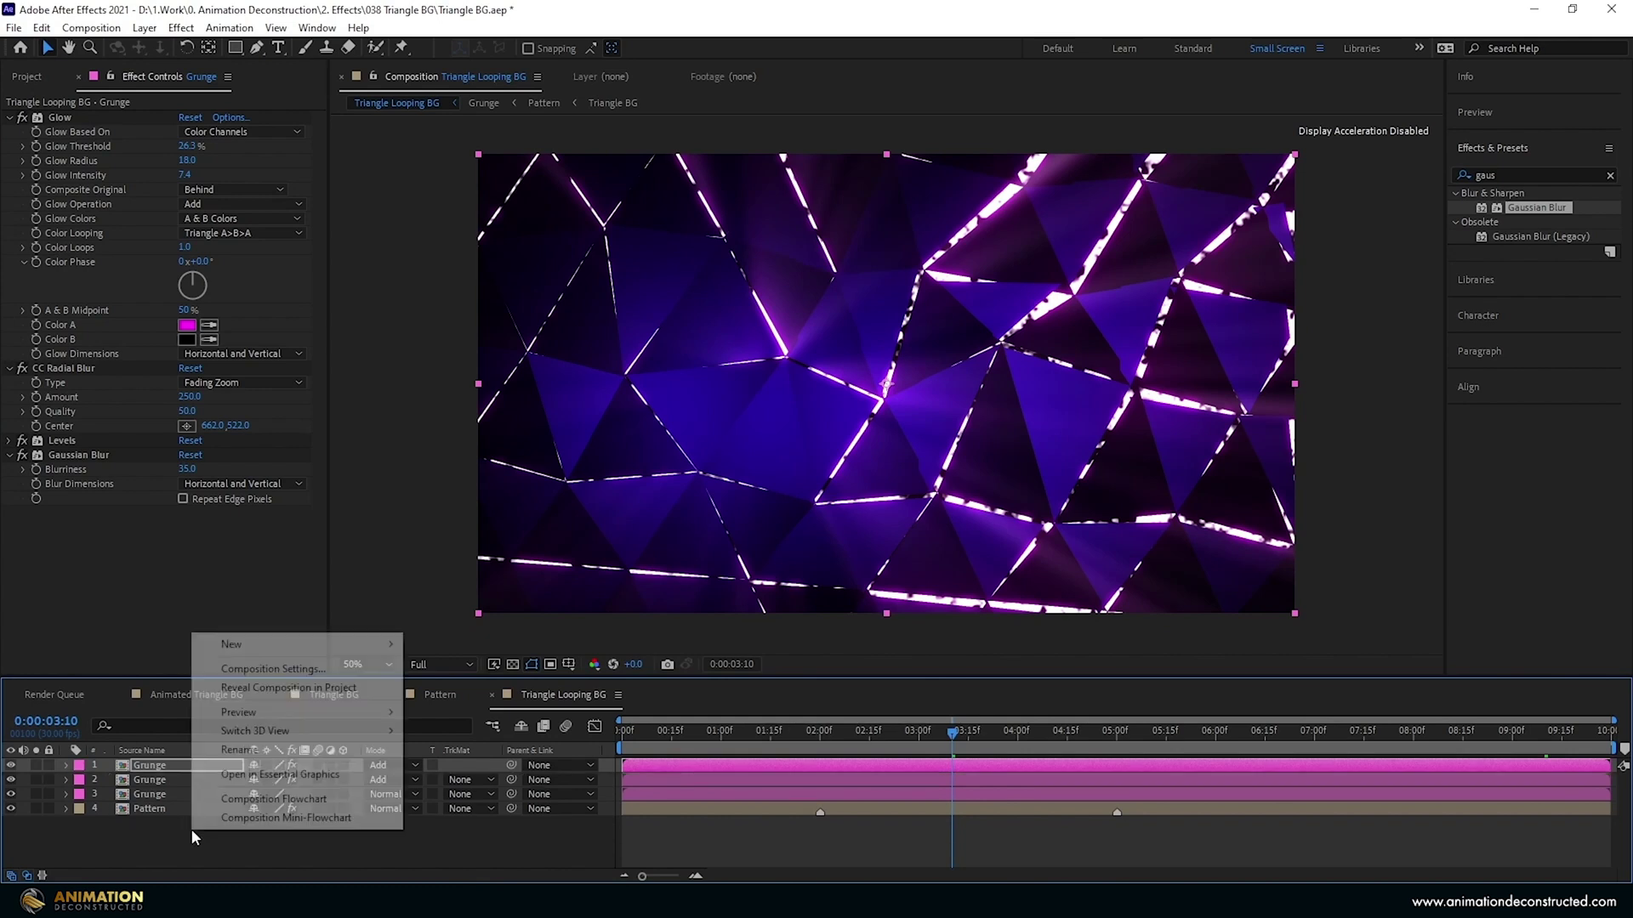
mouse_move(285, 650)
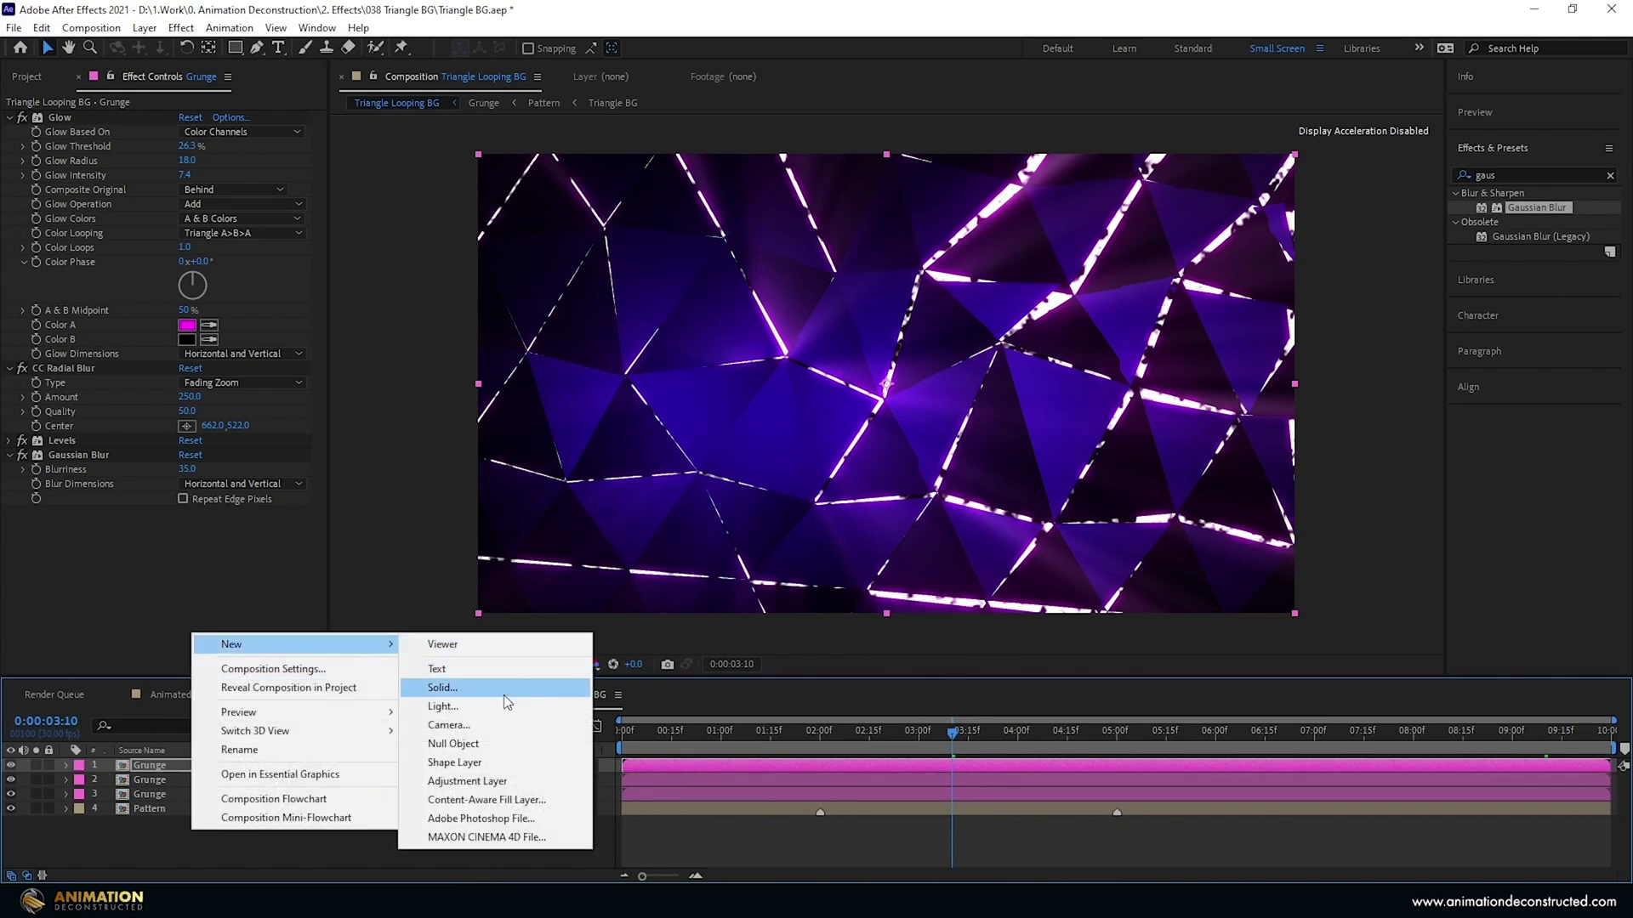
click(502, 781)
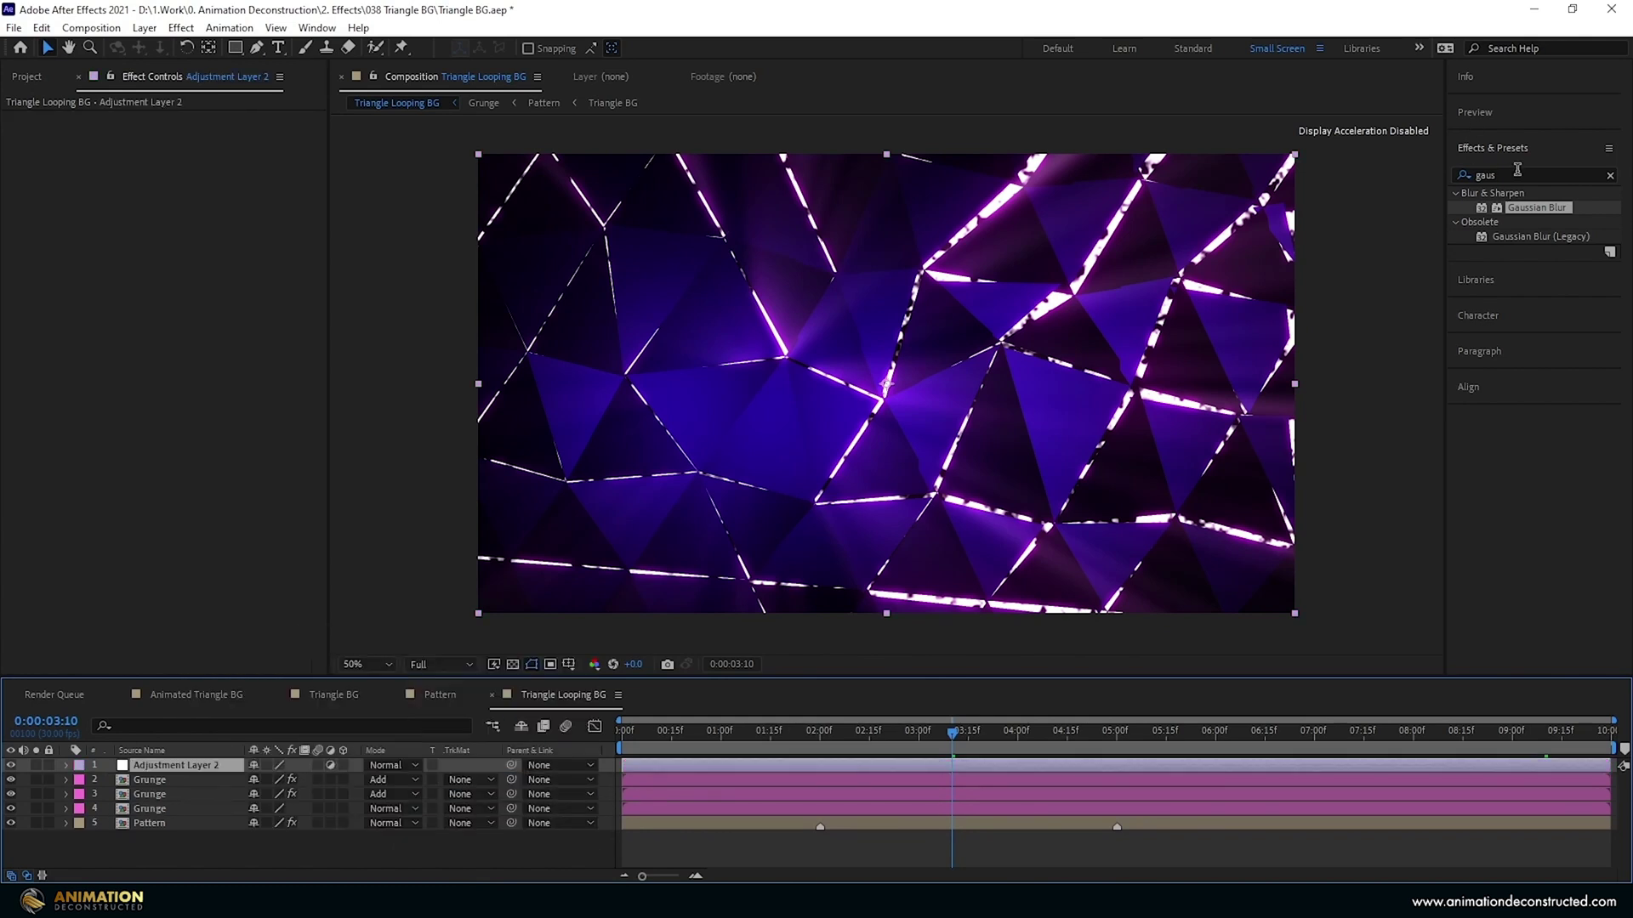
click(1517, 174)
text(leve)
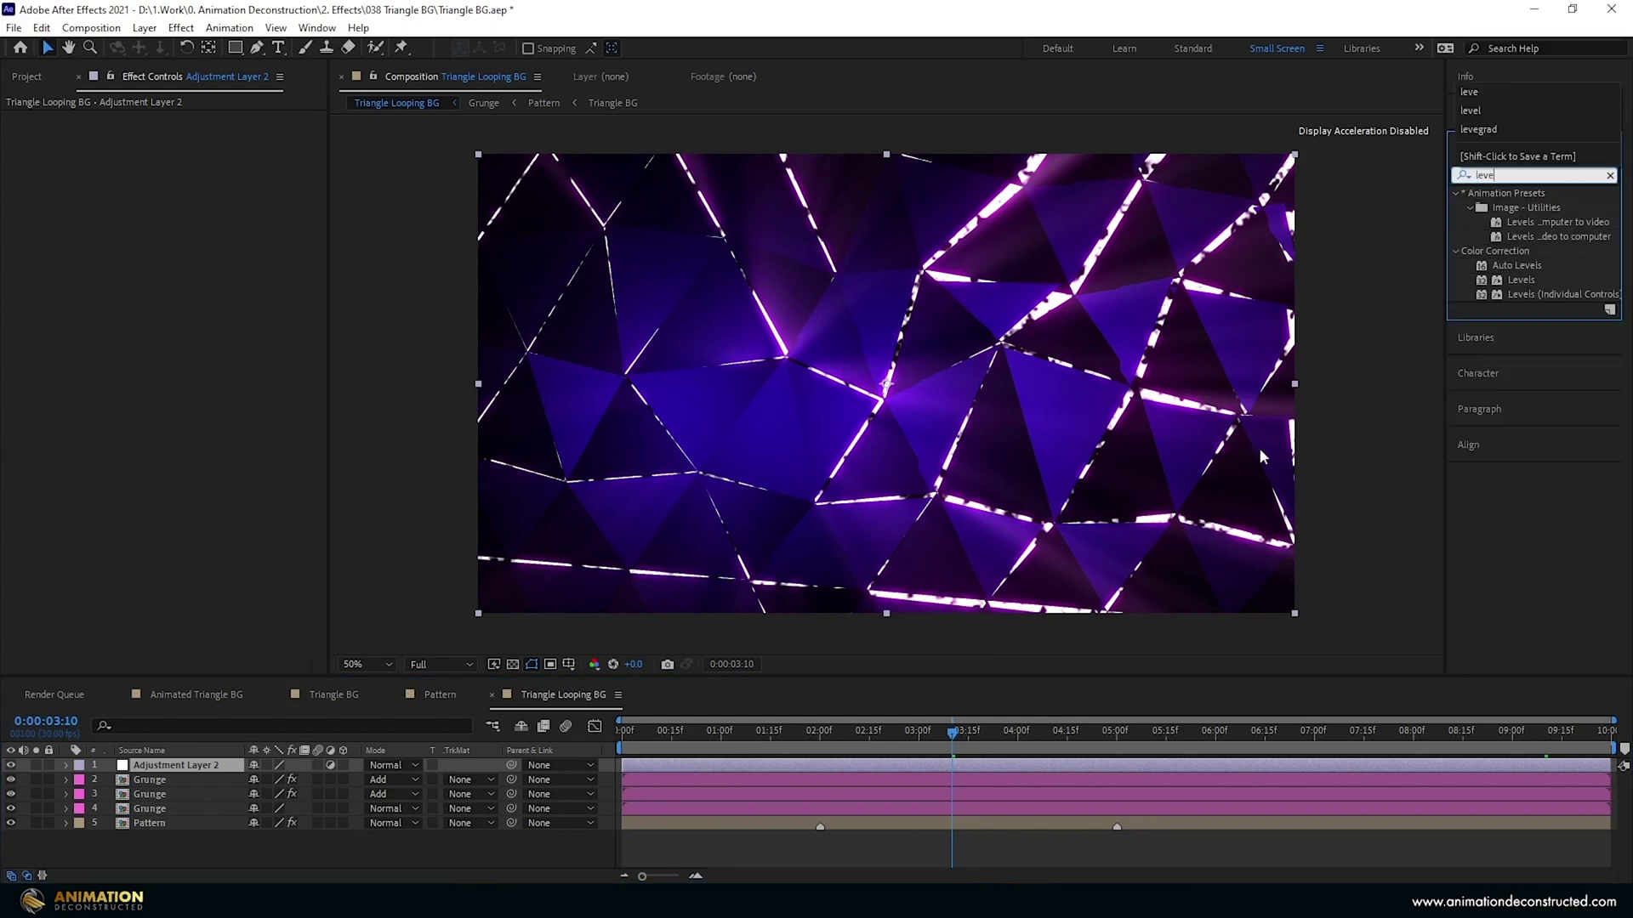
drag(1521, 280, 296, 444)
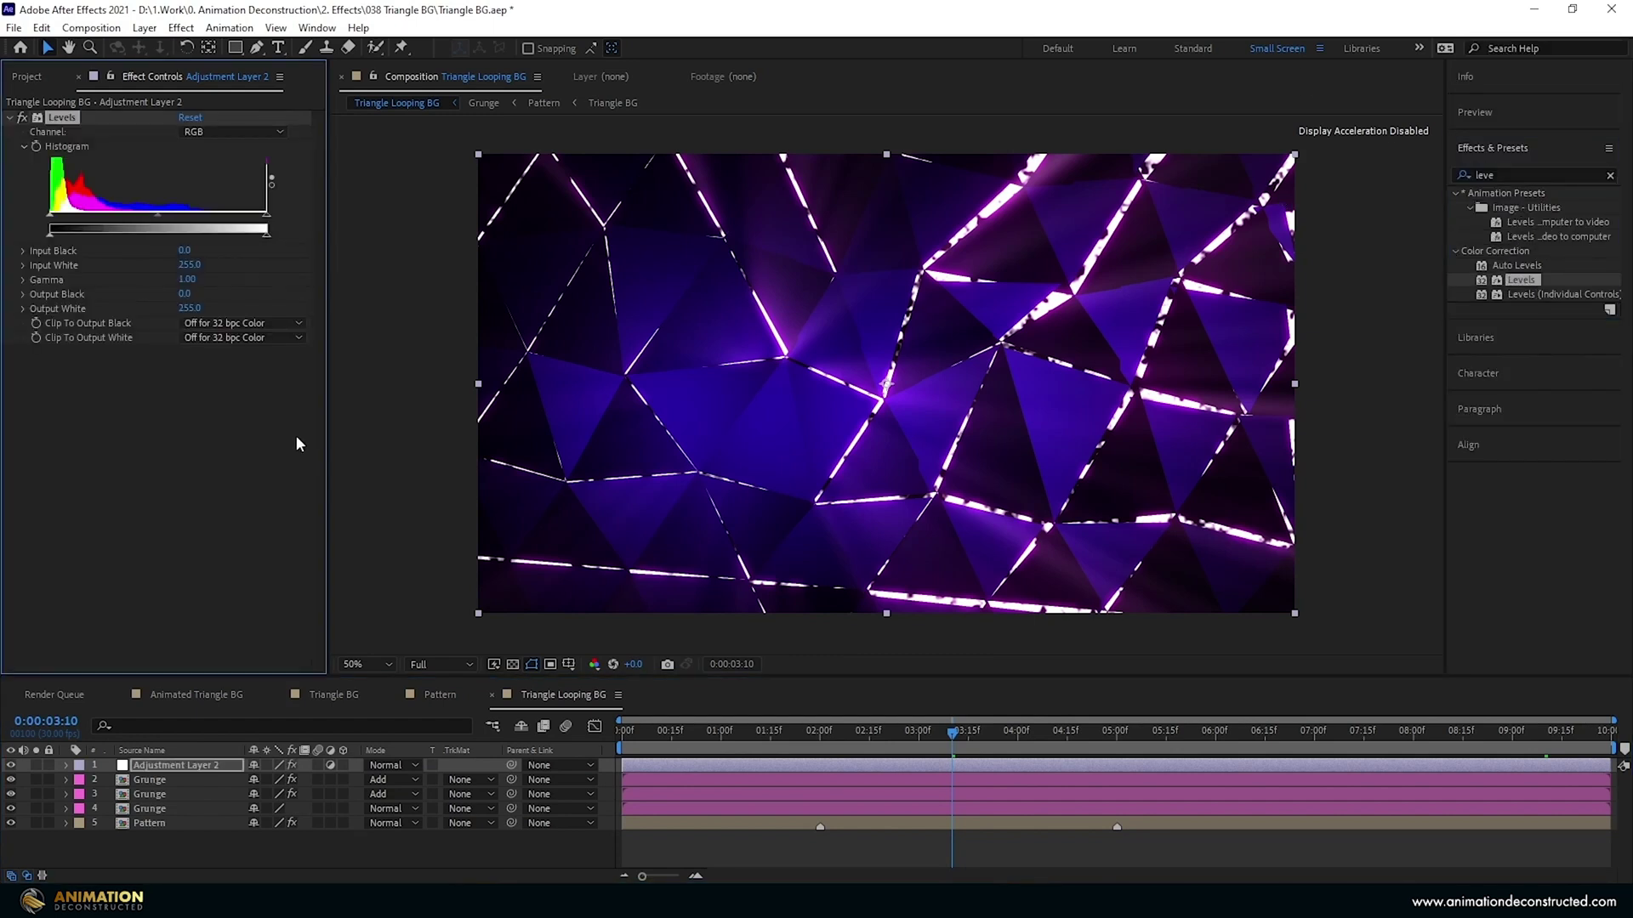
Set the Gamma of the adjustment layer's Levels effect to 0.96.
drag(158, 217, 168, 219)
click(203, 282)
text(0.96)
key(Return)
Apply Noise HLS Auto to the adjustment layer with Hue at 1% and Noise Animation Speed at 1.
click(1553, 174)
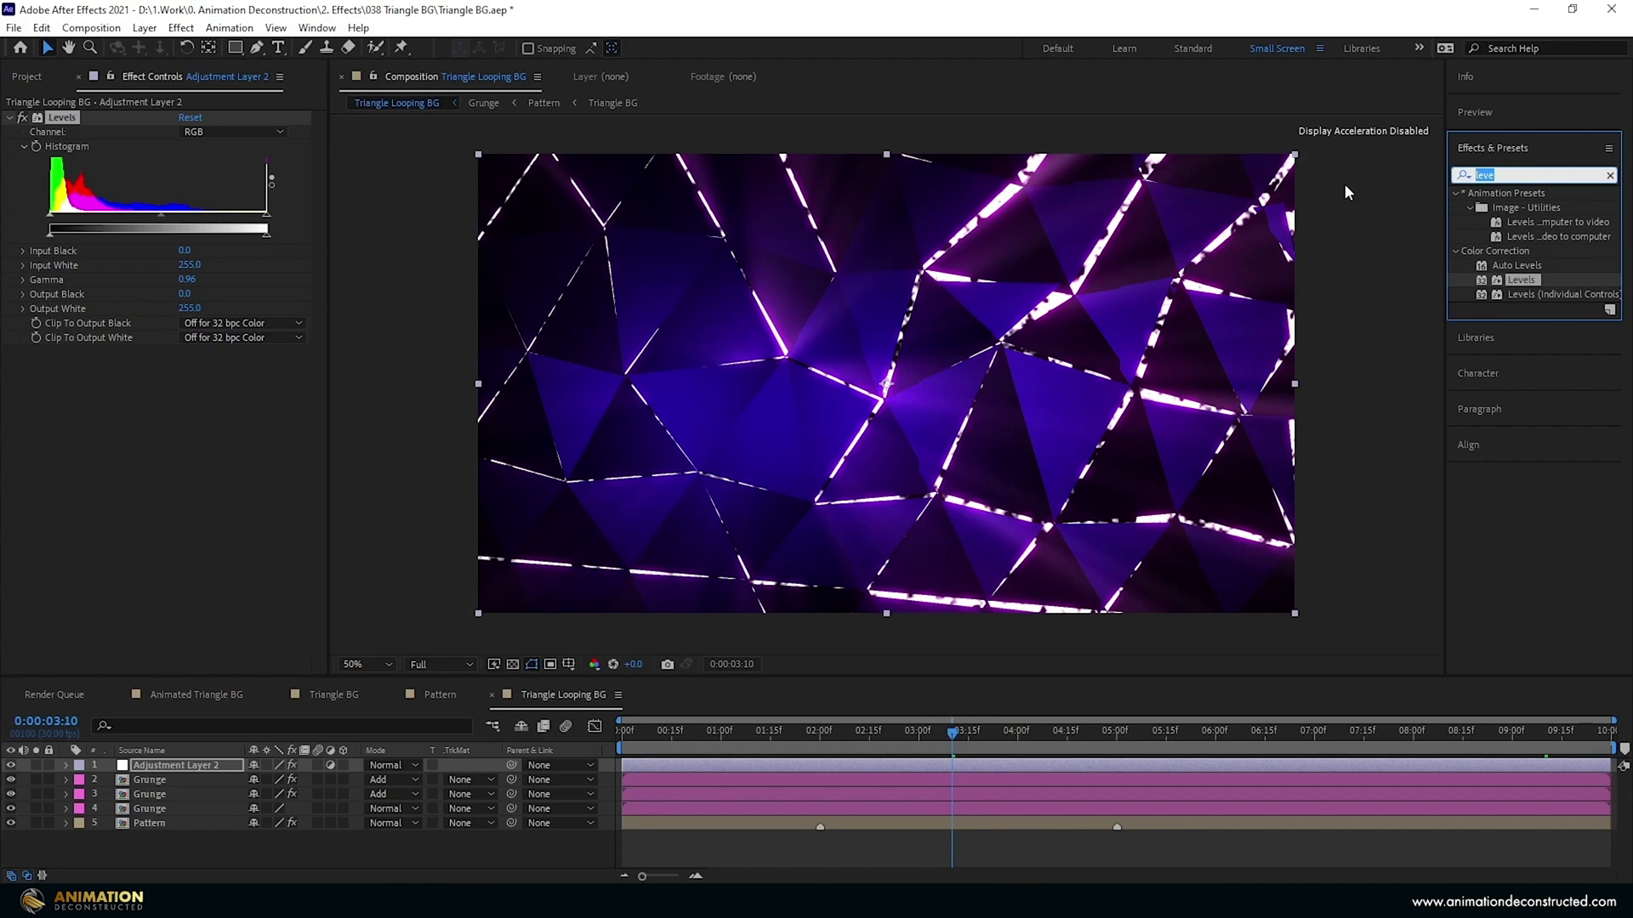
text(nois)
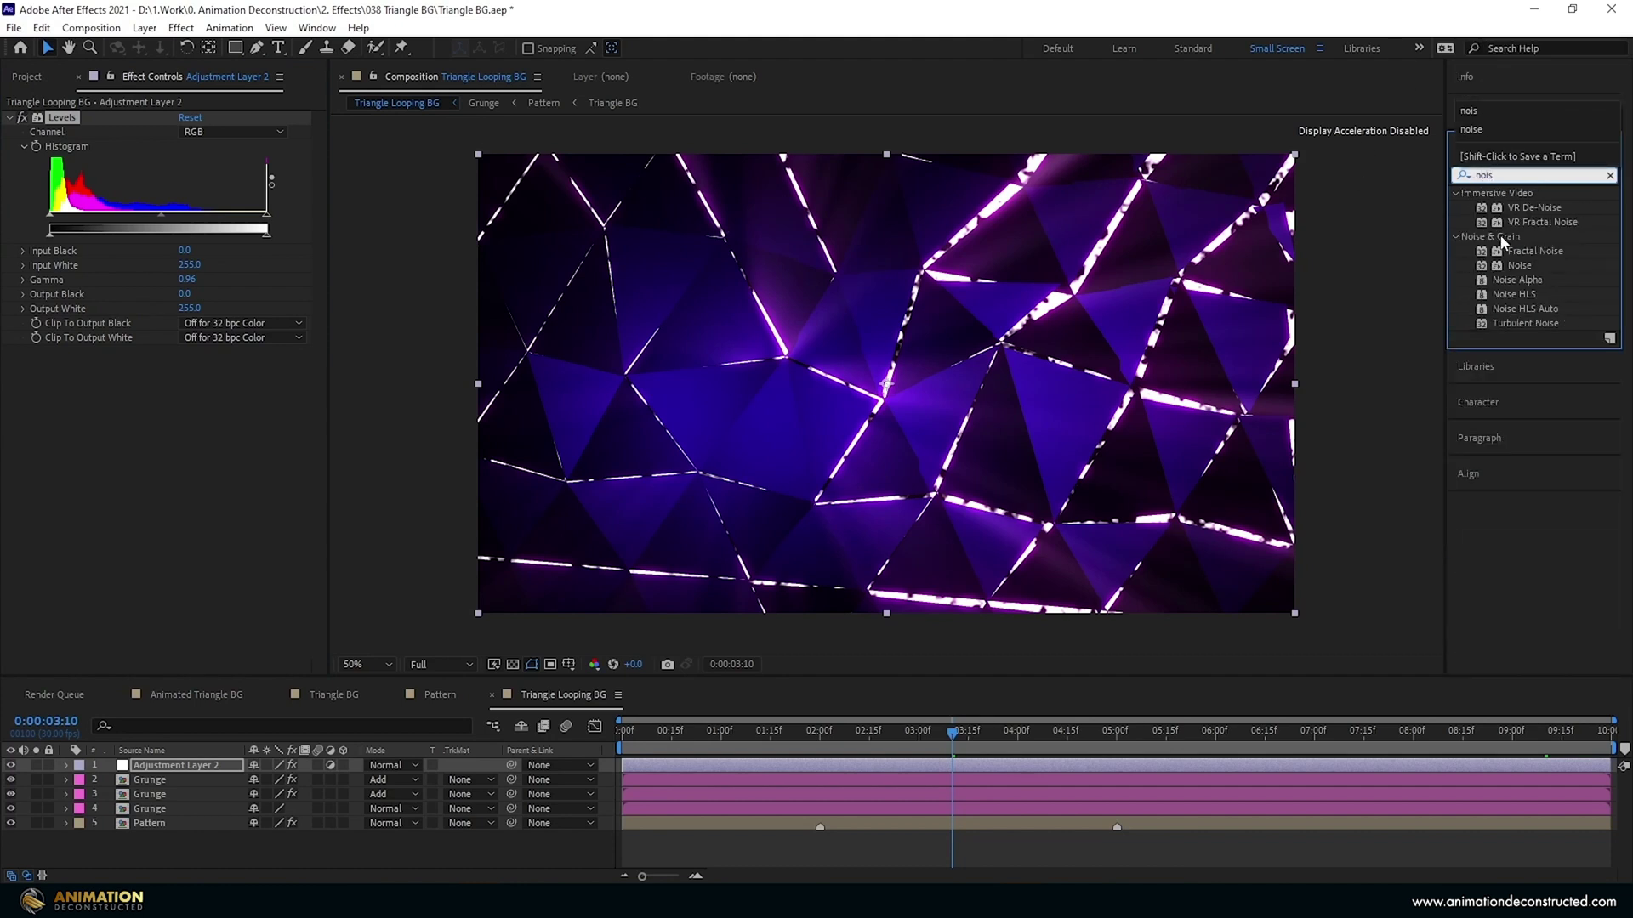
double_click(1547, 308)
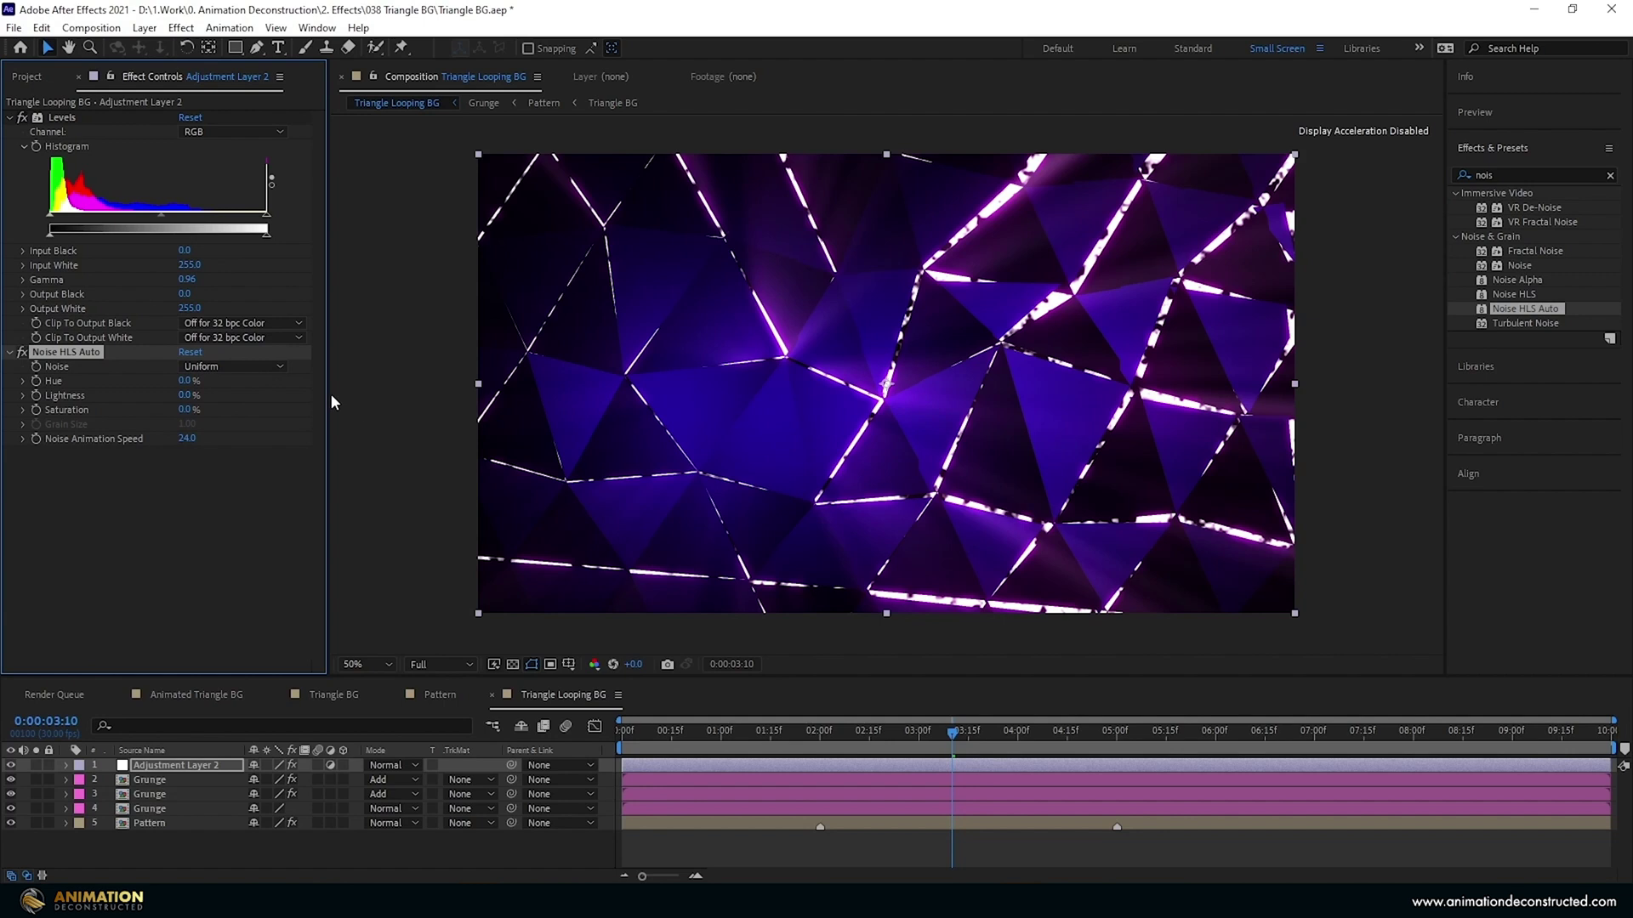
drag(187, 384, 192, 385)
text(1)
key(Return)
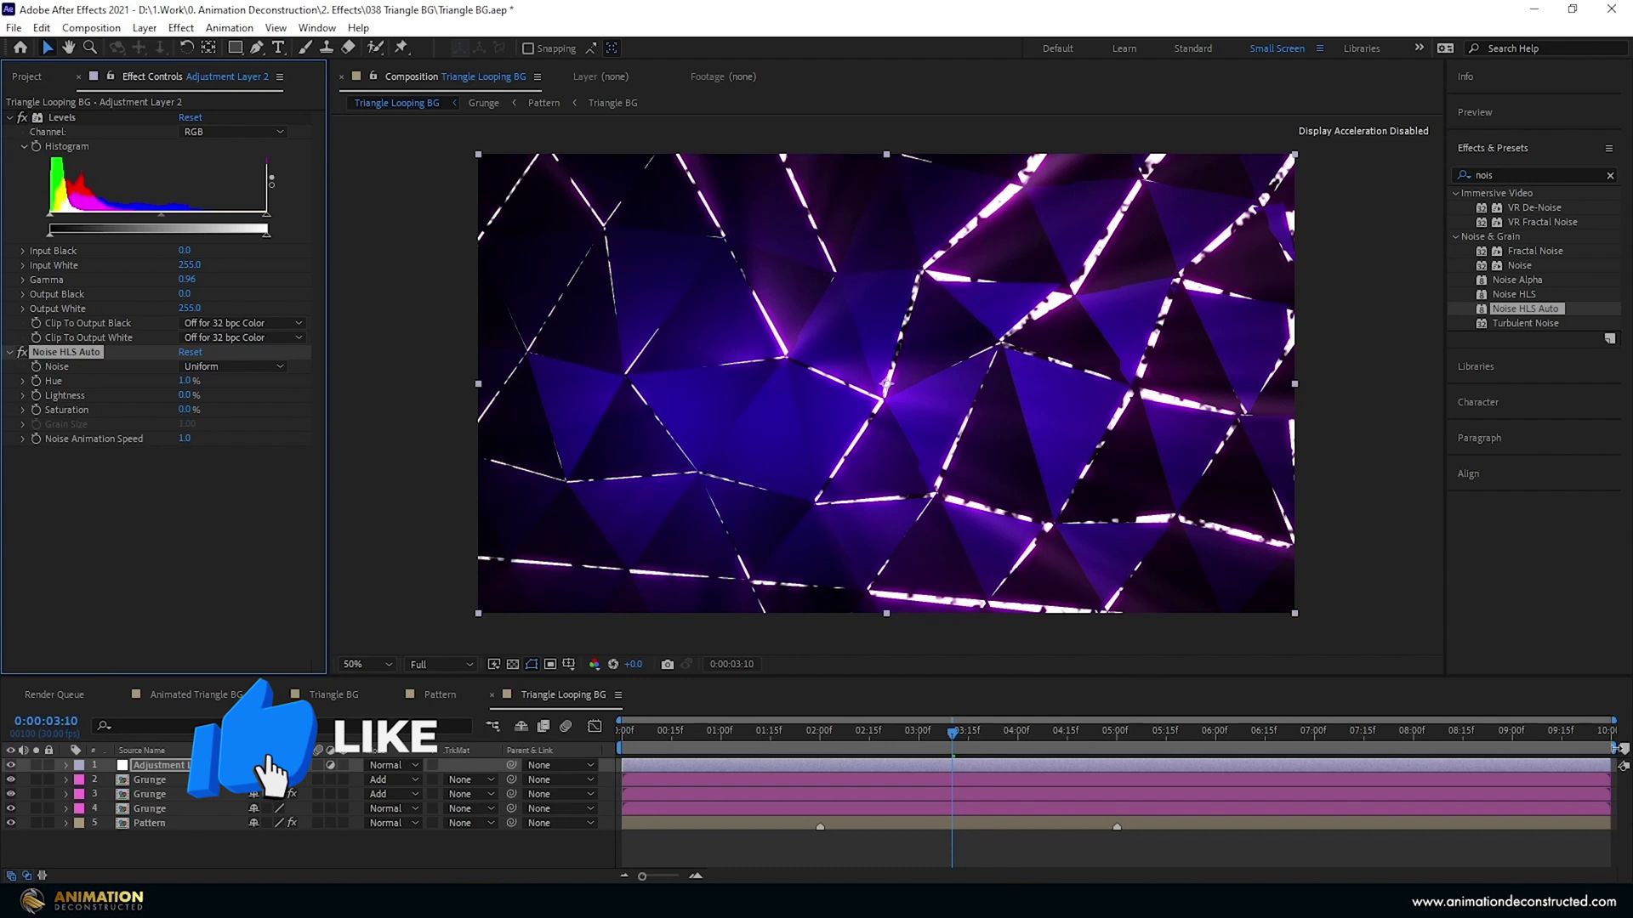
Shorten the Triangle Looping BG work area so that it ends at about 6 seconds.
drag(1618, 749, 1216, 753)
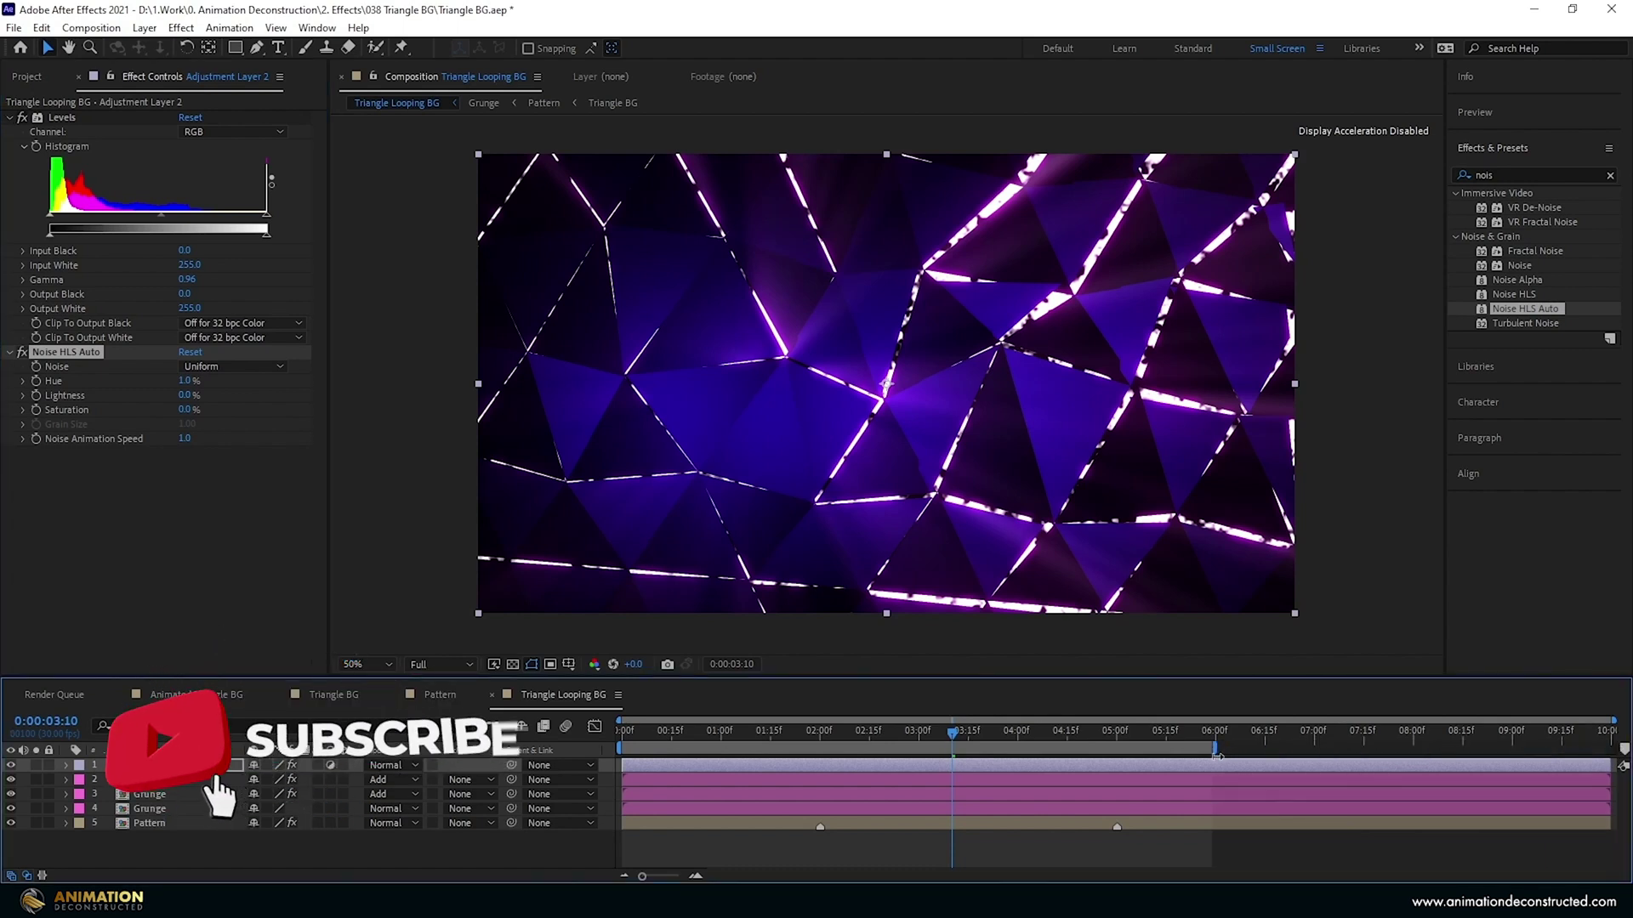